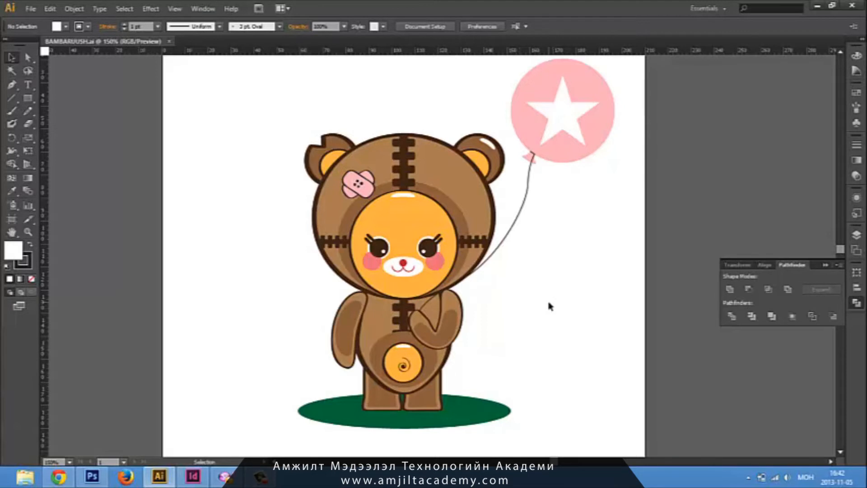
Create a new A4 document in landscape orientation, 297 × 210 mm, with CMYK colour mode
{"action": "key", "text": "ctrl+n"}
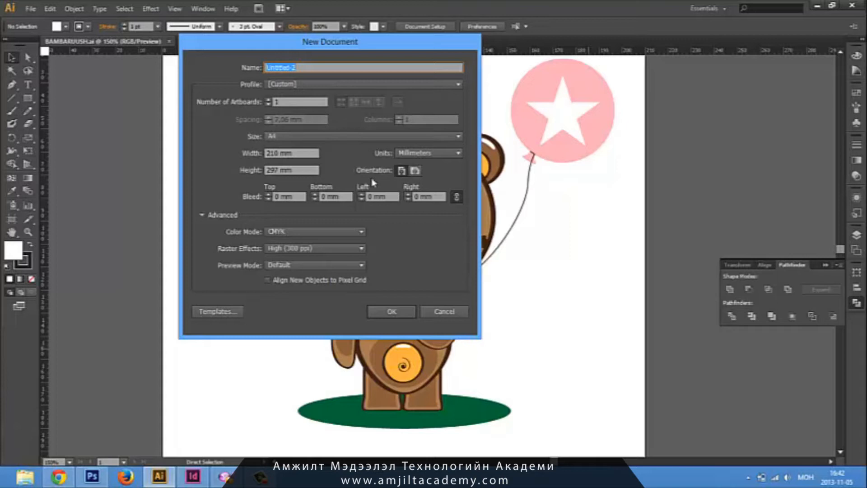
{"action": "left_click", "coordinate": [416, 172]}
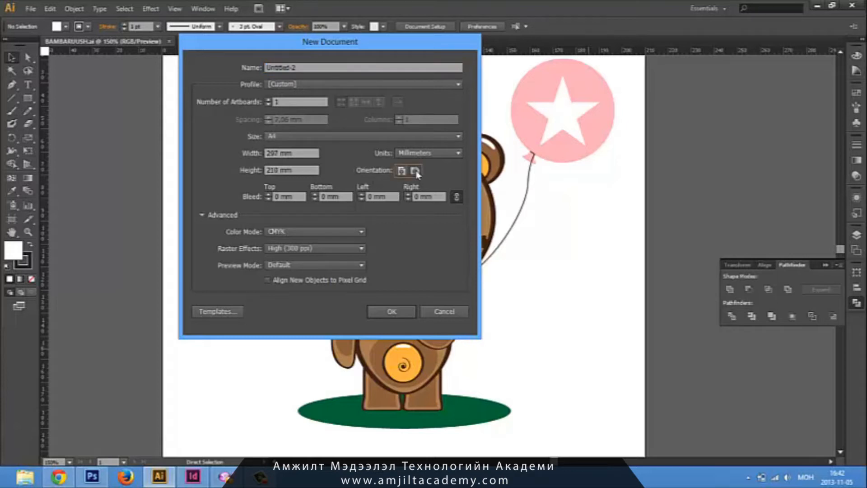
{"action": "left_click", "coordinate": [392, 311]}
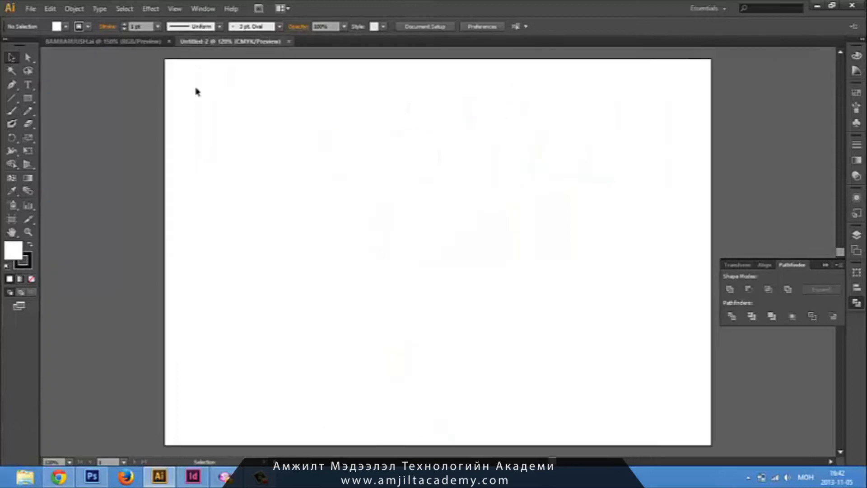
Copy the whole bear and balloon artwork from BAMBARUUSH.ai into the new document and place it on the artboard's left side
{"action": "left_click", "coordinate": [136, 42]}
{"action": "left_click_drag", "start_coordinate": [252, 95], "coordinate": [626, 430]}
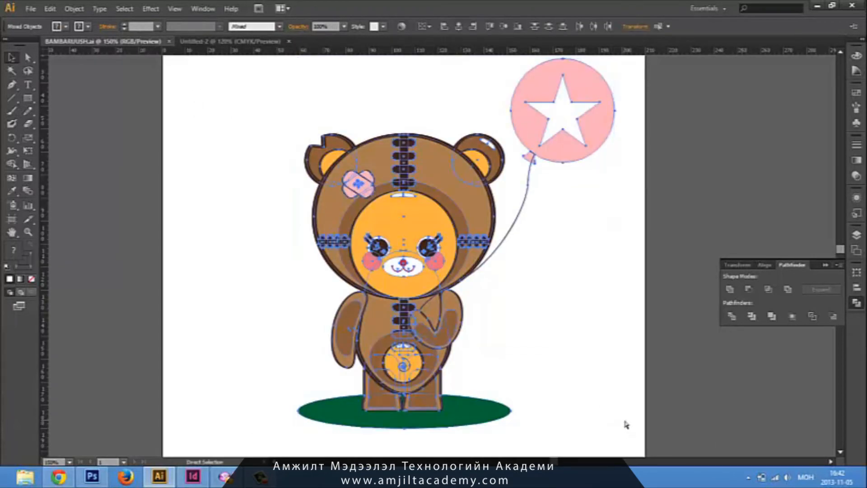
{"action": "left_click", "coordinate": [235, 41]}
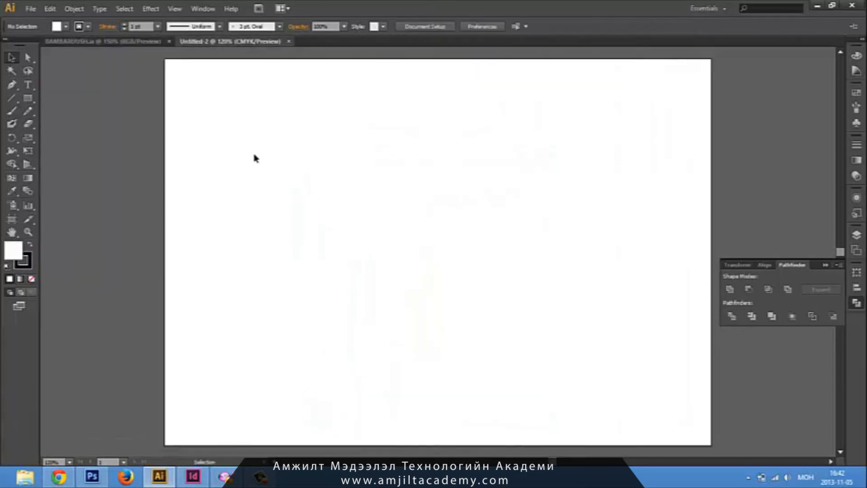
{"action": "key", "text": "ctrl+v"}
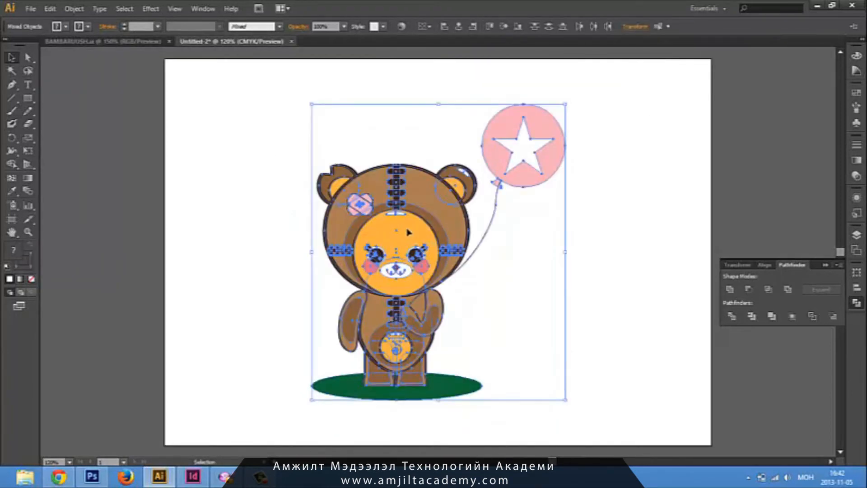
{"action": "left_click_drag", "start_coordinate": [347, 226], "coordinate": [216, 210]}
{"action": "left_click", "coordinate": [484, 245]}
{"action": "left_click_drag", "start_coordinate": [491, 246], "coordinate": [442, 242]}
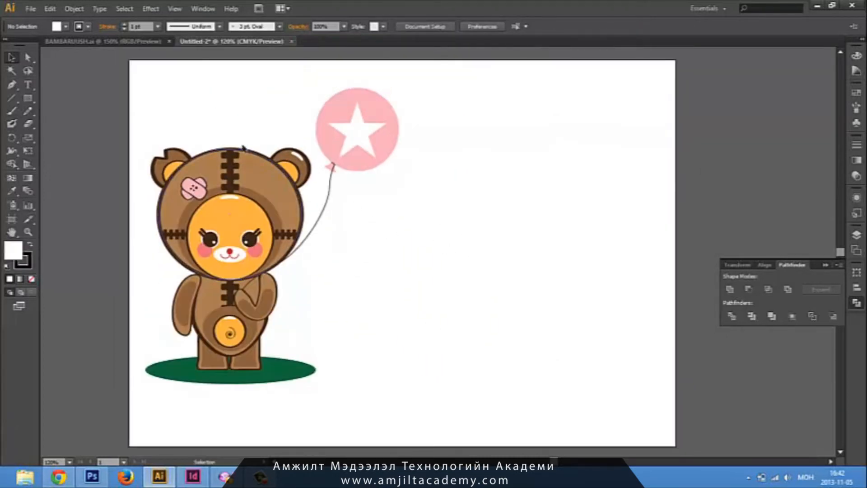
Draw an ellipse about 86 × 77 mm right of the balloon, using the fill and stroke of the bear's head outline
{"action": "left_click", "coordinate": [212, 160]}
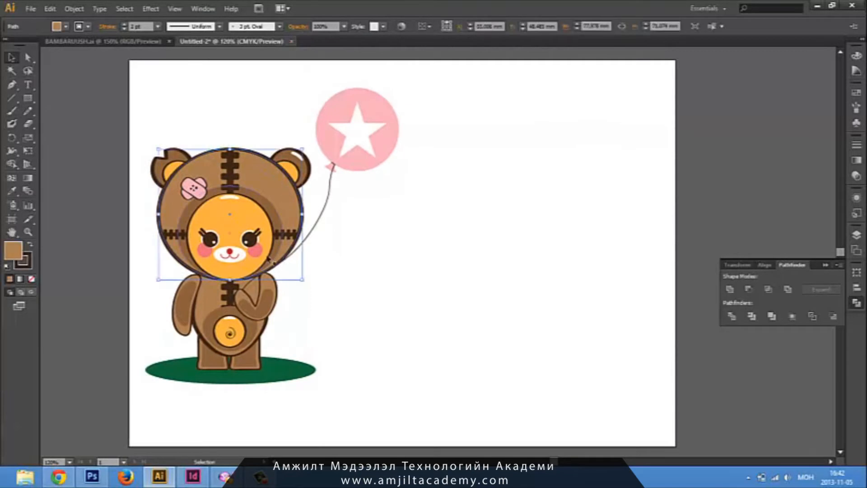
{"action": "left_click", "coordinate": [440, 255]}
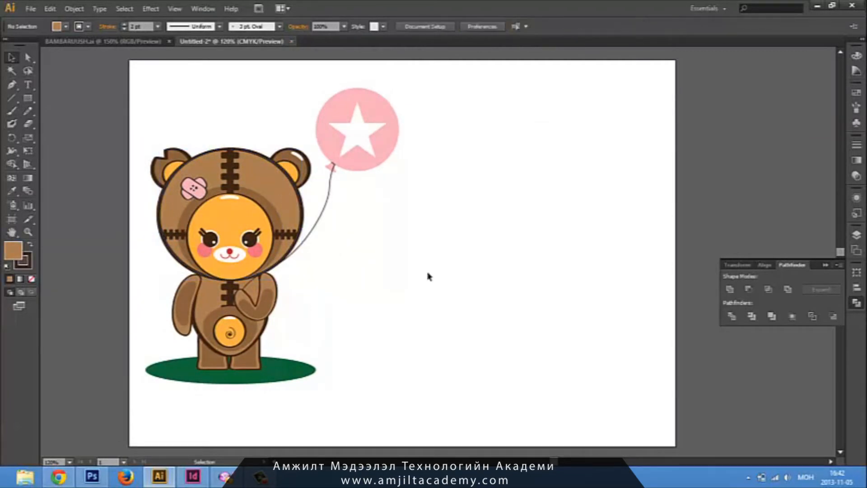
{"action": "left_click_drag", "start_coordinate": [28, 99], "coordinate": [89, 130]}
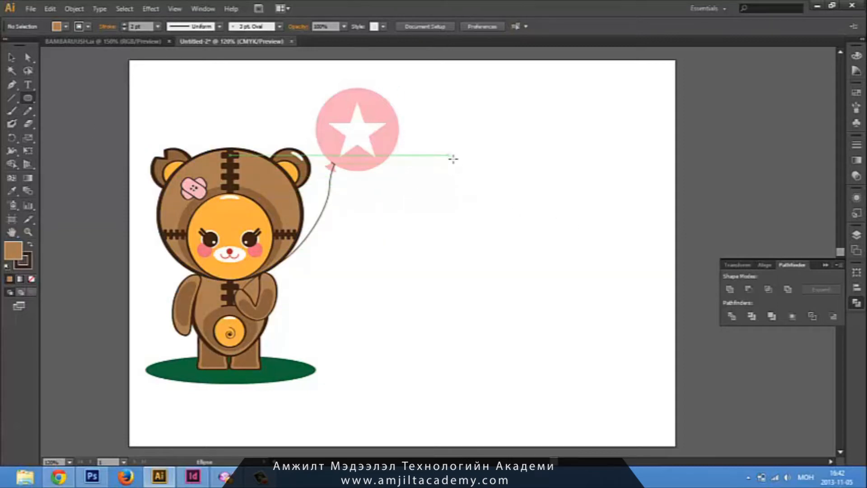
{"action": "left_click_drag", "start_coordinate": [448, 145], "coordinate": [611, 289]}
{"action": "key", "text": "v"}
{"action": "left_click", "coordinate": [521, 379]}
{"action": "left_click_drag", "start_coordinate": [565, 347], "coordinate": [519, 339]}
{"action": "left_click", "coordinate": [507, 257]}
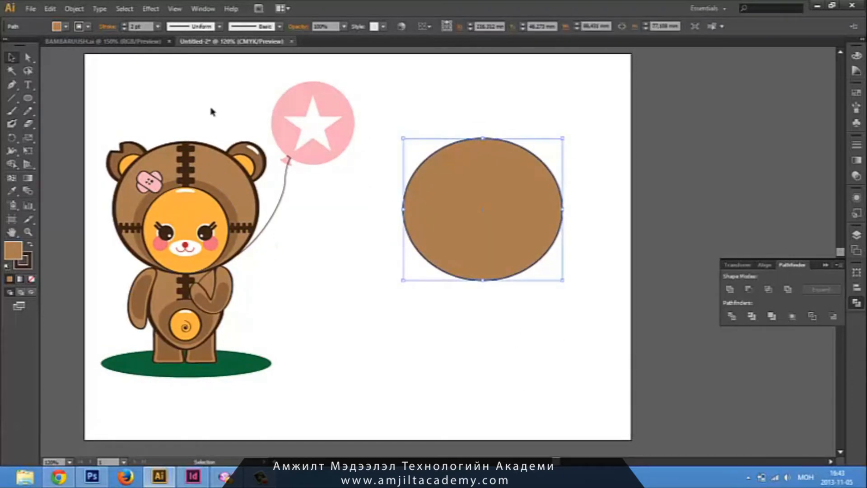
Fill the new ellipse with the brown swatch C=40 M=65 Y=90 K=35
{"action": "left_click", "coordinate": [853, 95]}
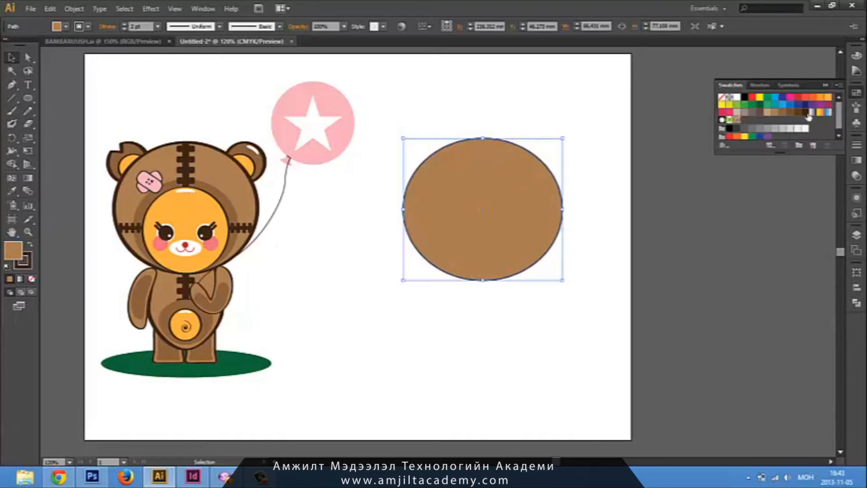
{"action": "left_click", "coordinate": [801, 114]}
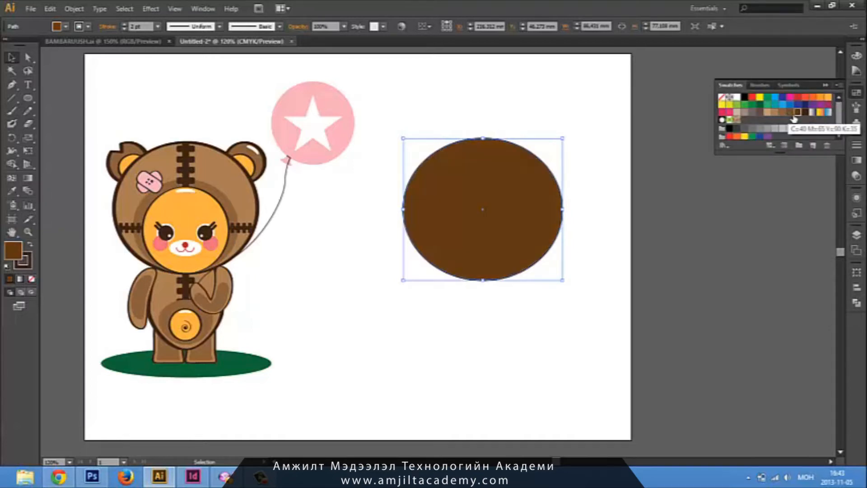
{"action": "left_click", "coordinate": [790, 116]}
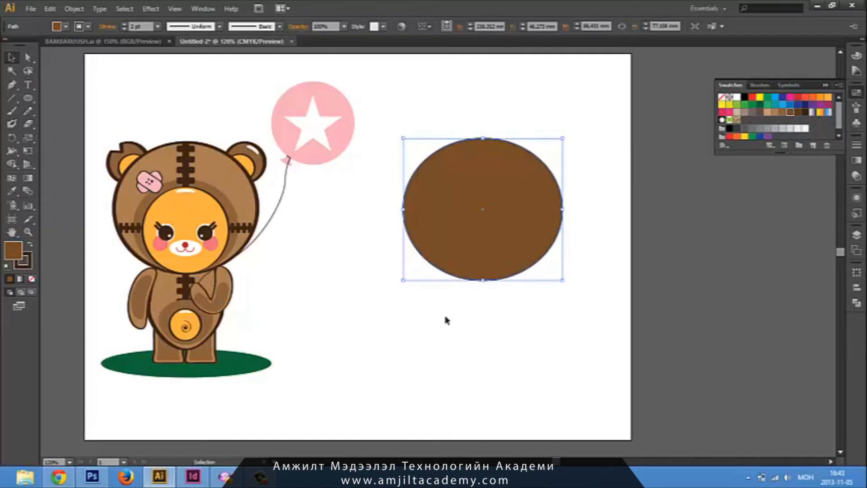
{"action": "left_click", "coordinate": [535, 307]}
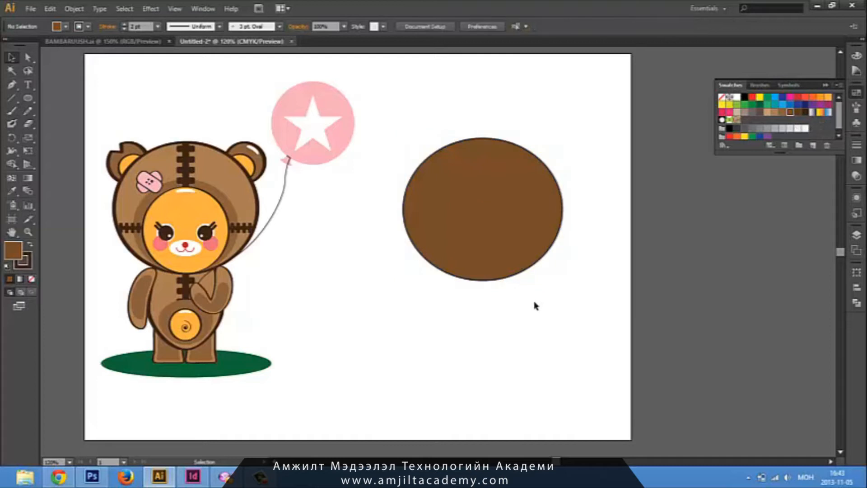
Open the Artistic_Calligraphic brush library and apply its 3 pt. Oval brush to the brown ellipse's outline
{"action": "left_click", "coordinate": [525, 239]}
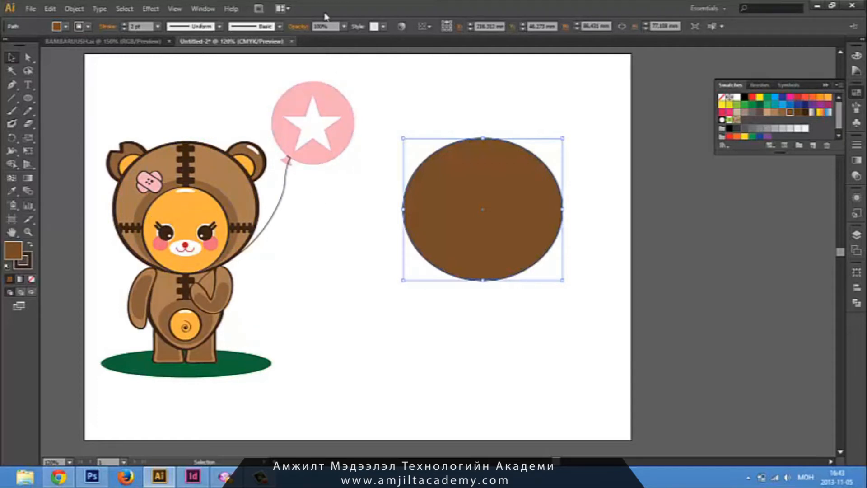
{"action": "left_click", "coordinate": [279, 26]}
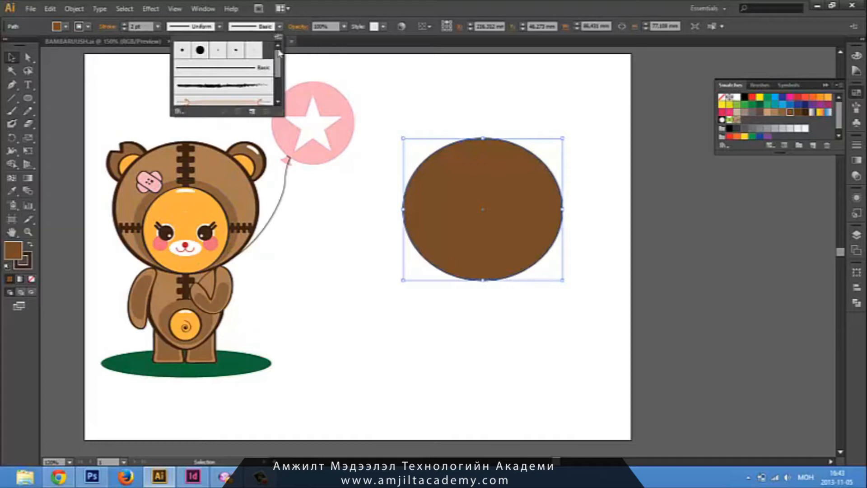
{"action": "scroll", "coordinate": [278, 88], "scroll_direction": "down", "scroll_amount": 3}
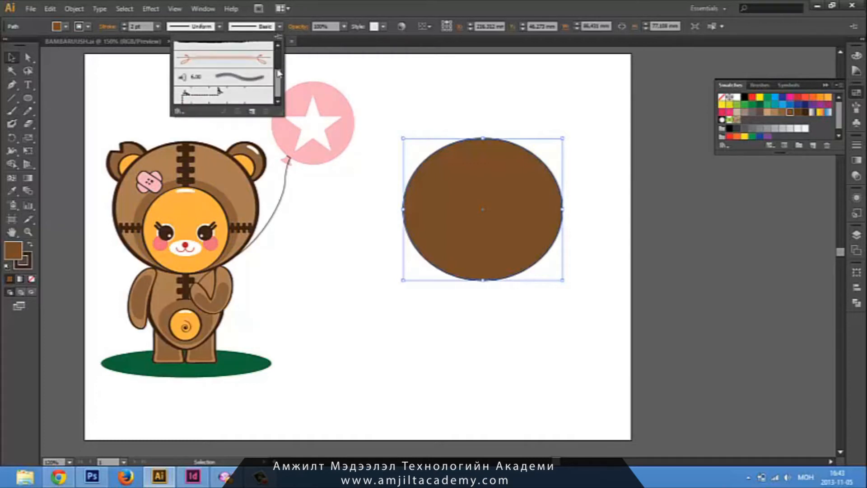
{"action": "left_click", "coordinate": [279, 38]}
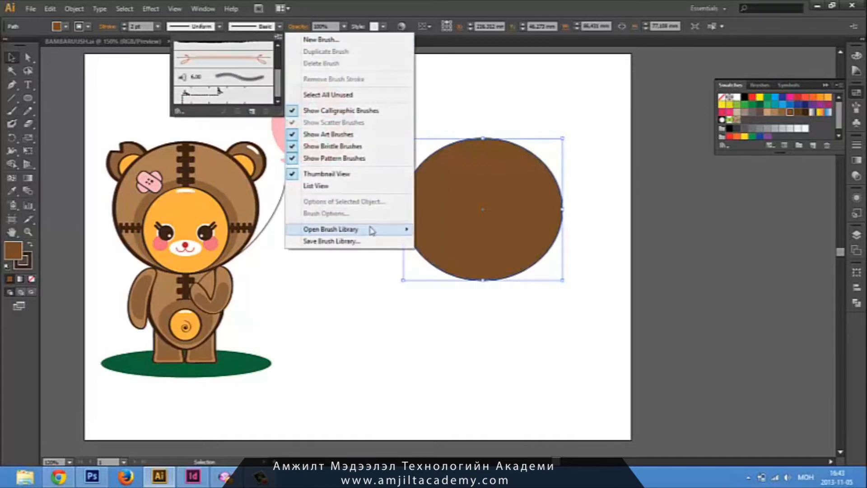
{"action": "mouse_move", "coordinate": [371, 230]}
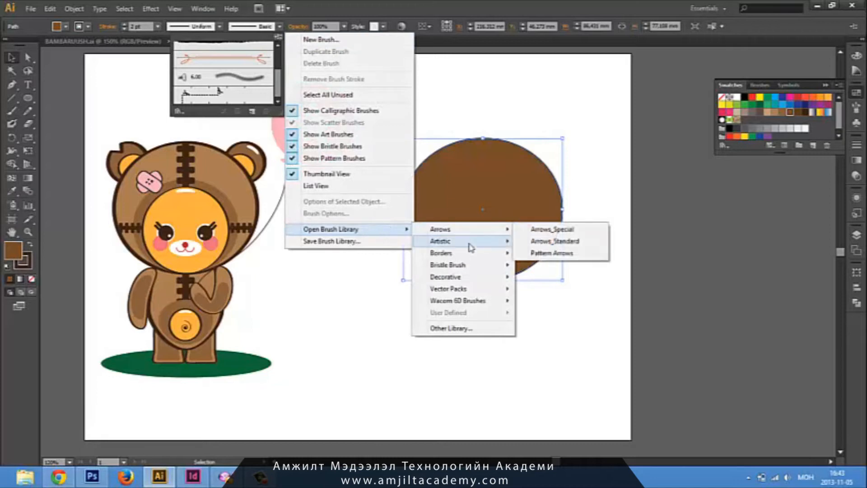
{"action": "mouse_move", "coordinate": [467, 243]}
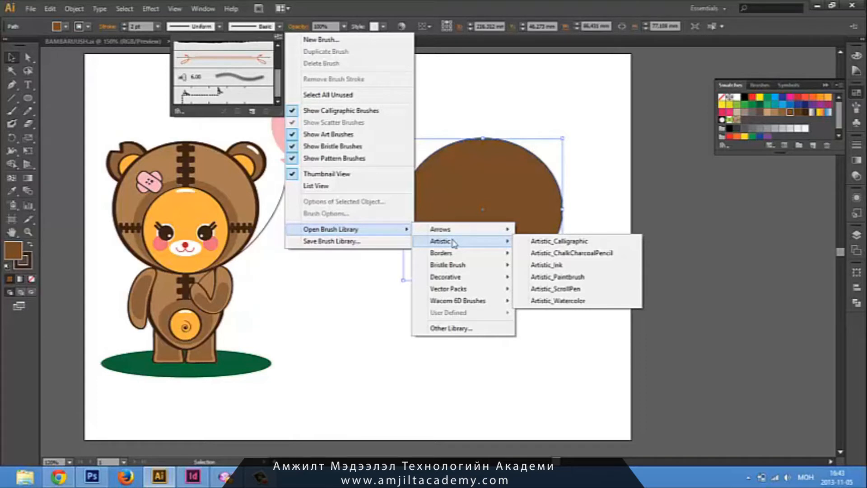
{"action": "left_click", "coordinate": [560, 243]}
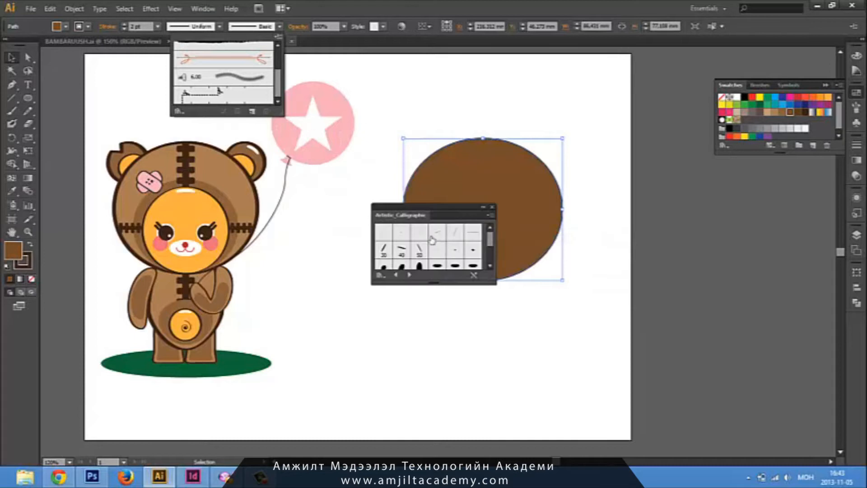
{"action": "left_click_drag", "start_coordinate": [436, 285], "coordinate": [437, 348]}
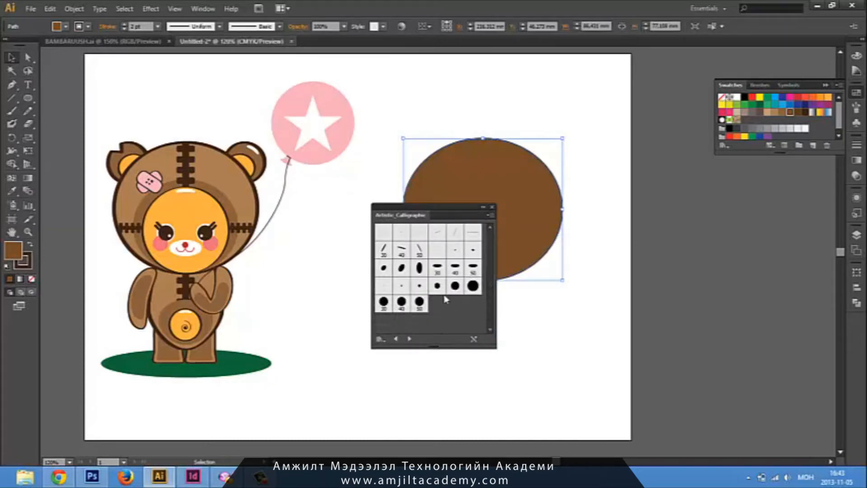
{"action": "left_click", "coordinate": [461, 253]}
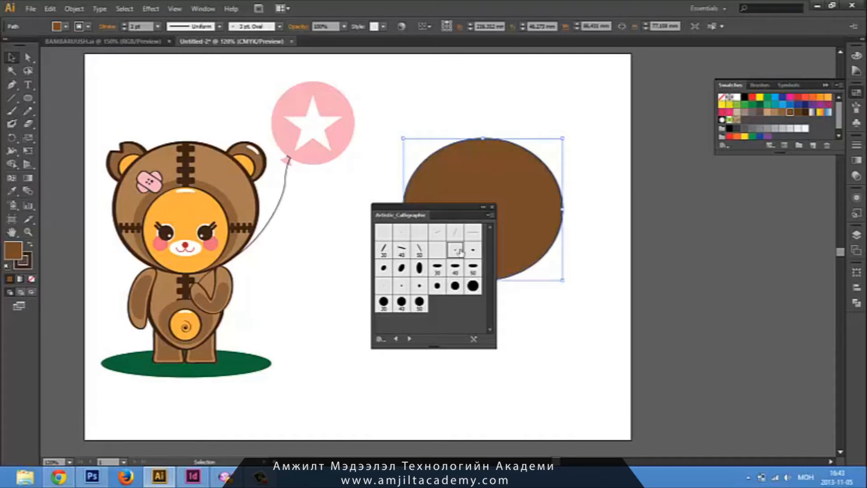
{"action": "mouse_move", "coordinate": [452, 211]}
{"action": "left_mouse_down"}
{"action": "mouse_move", "coordinate": [397, 97]}
{"action": "mouse_move", "coordinate": [366, 86]}
{"action": "left_mouse_up"}
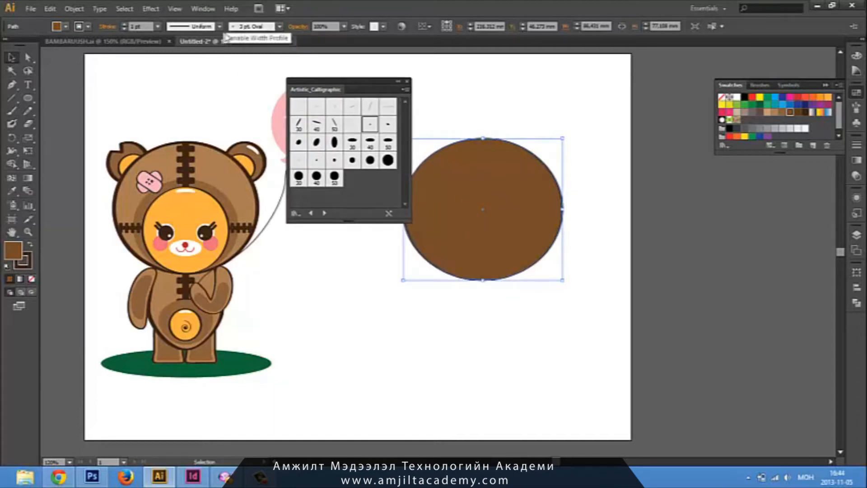
Set the brown ellipse's stroke weight to 3 pt
{"action": "left_click", "coordinate": [550, 322]}
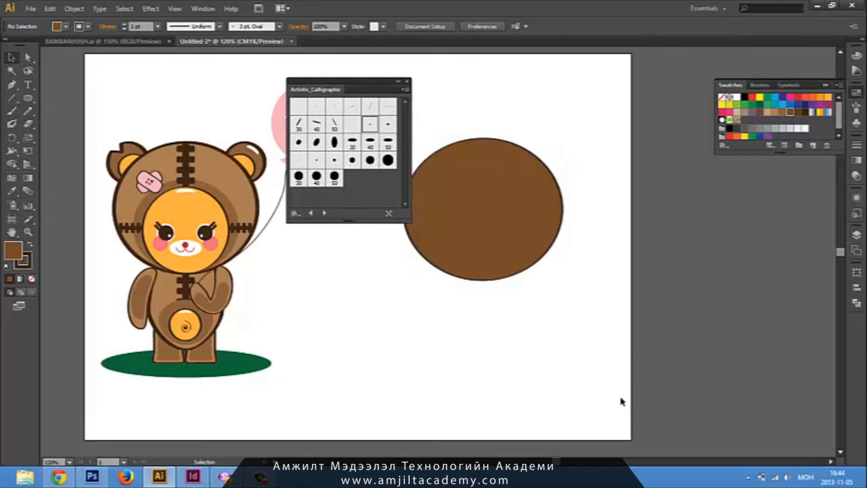
{"action": "left_click", "coordinate": [482, 216]}
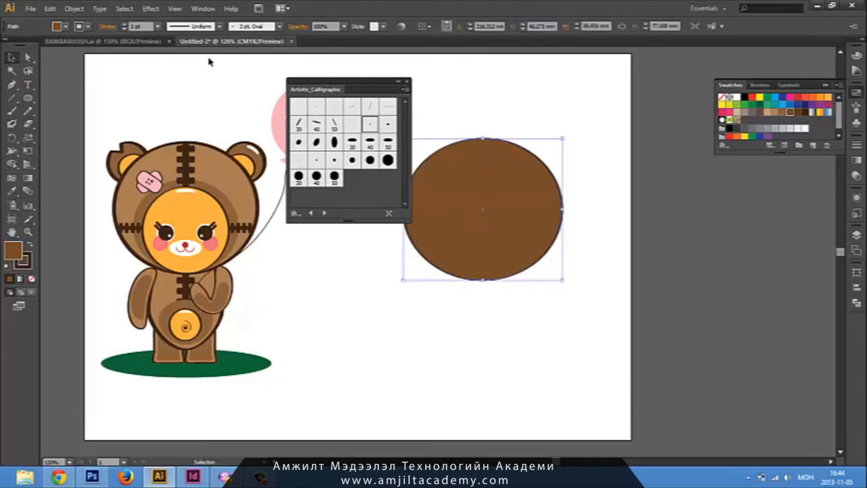
{"action": "left_click", "coordinate": [158, 26]}
{"action": "left_click", "coordinate": [169, 101]}
{"action": "left_click", "coordinate": [484, 325]}
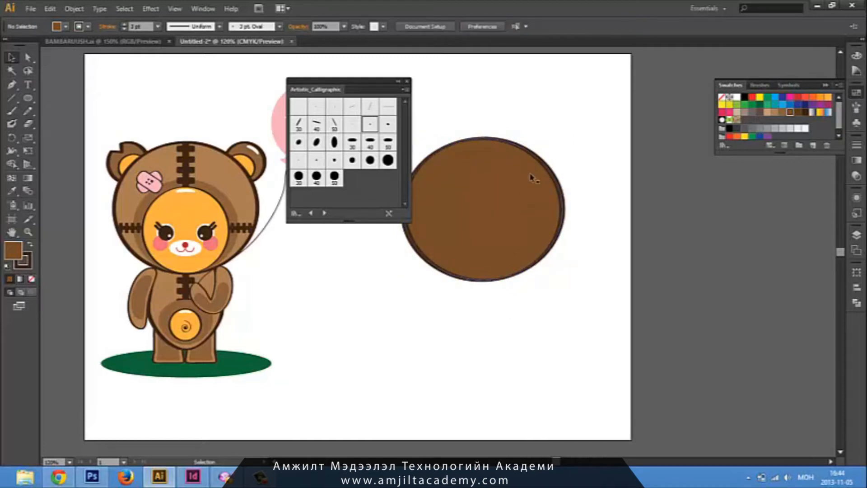
Move the brush library clear of the artwork and colour the brown ellipse's stroke with the darkest brown swatch
{"action": "mouse_move", "coordinate": [357, 89]}
{"action": "left_mouse_down"}
{"action": "mouse_move", "coordinate": [746, 253]}
{"action": "mouse_move", "coordinate": [755, 244]}
{"action": "left_mouse_up"}
{"action": "left_click", "coordinate": [555, 232]}
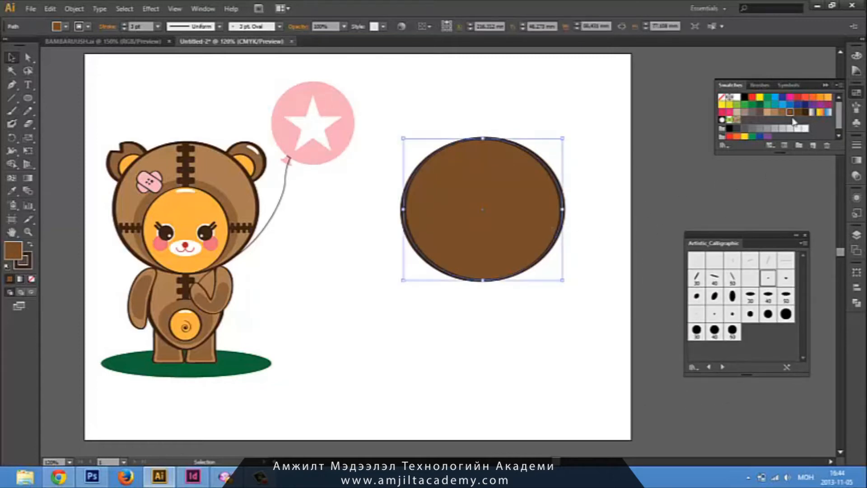
{"action": "left_click", "coordinate": [89, 27]}
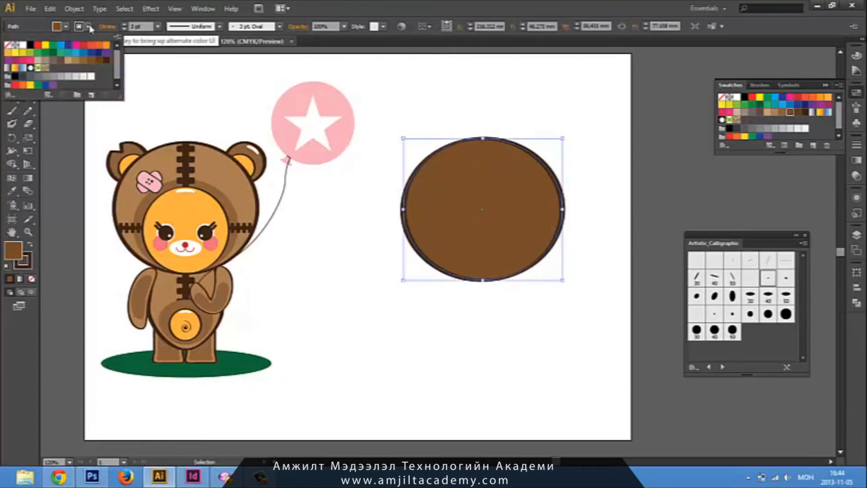
{"action": "left_click", "coordinate": [109, 62]}
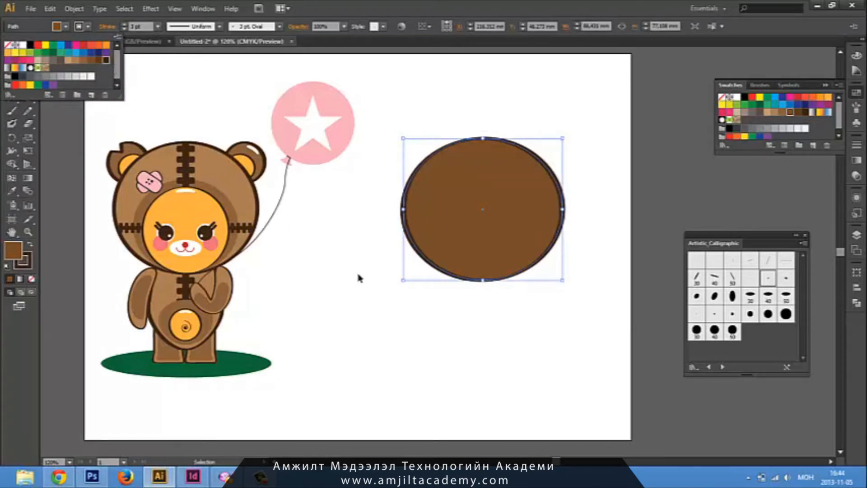
{"action": "left_click", "coordinate": [532, 330]}
{"action": "left_click", "coordinate": [531, 329]}
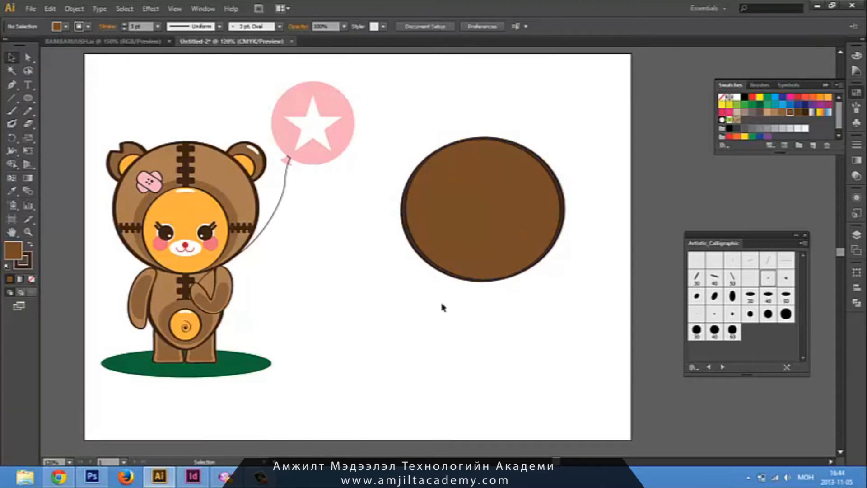
Draw a smaller ellipse about 63 × 56 mm below the large one, using the strokeless brown fill of the shading around the bear's face
{"action": "left_click", "coordinate": [235, 210]}
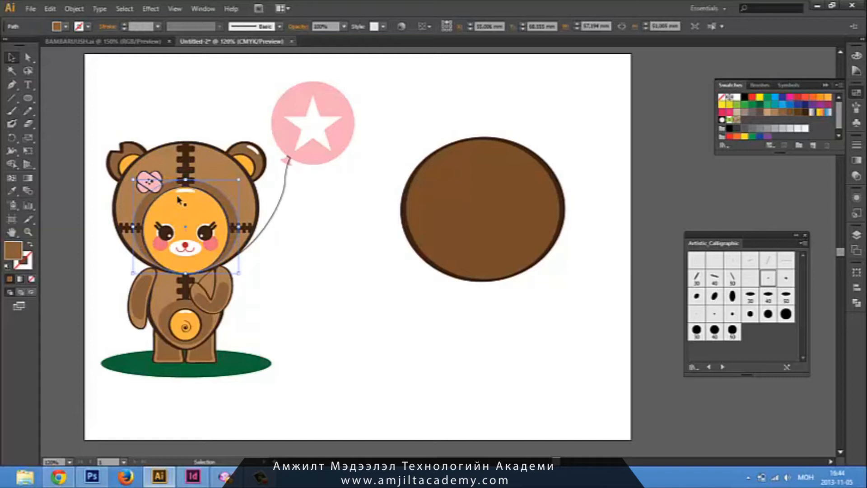
{"action": "left_click", "coordinate": [360, 289]}
{"action": "left_click", "coordinate": [28, 110]}
{"action": "left_click", "coordinate": [27, 98]}
{"action": "left_click_drag", "start_coordinate": [361, 299], "coordinate": [484, 408]}
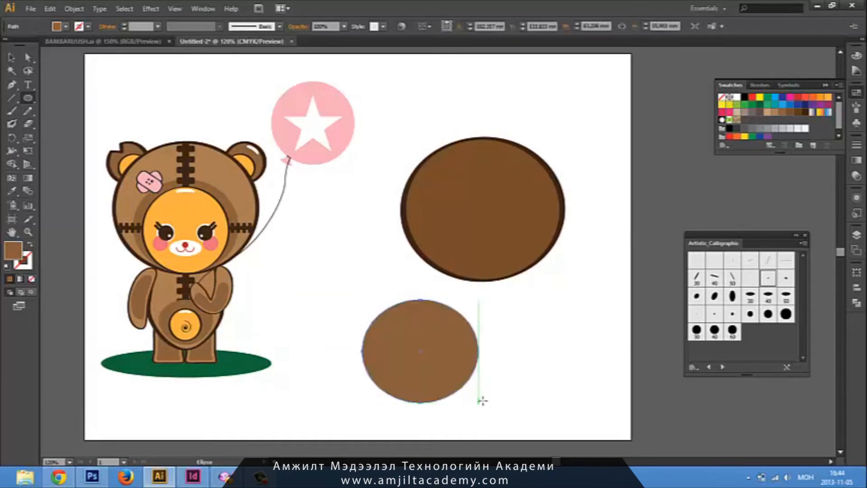
{"action": "left_click", "coordinate": [16, 60]}
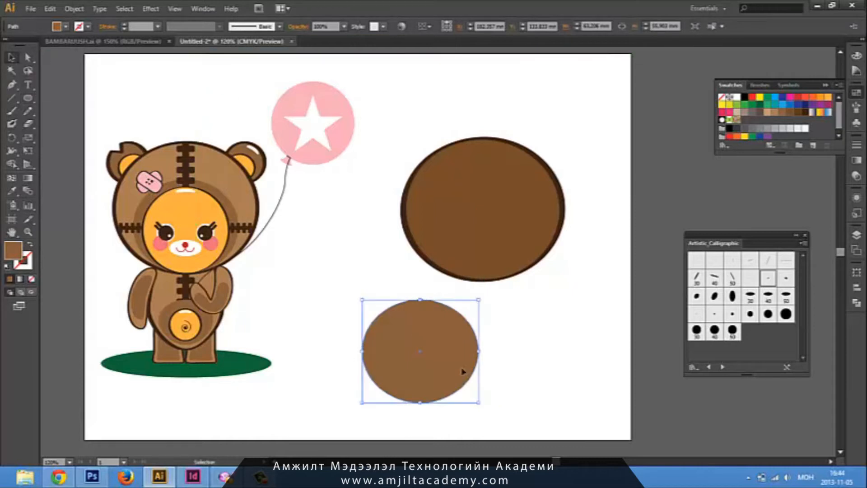
Move the smaller brown ellipse onto the large one, centred at its lower edge
{"action": "left_click", "coordinate": [533, 363]}
{"action": "left_click_drag", "start_coordinate": [427, 374], "coordinate": [488, 252]}
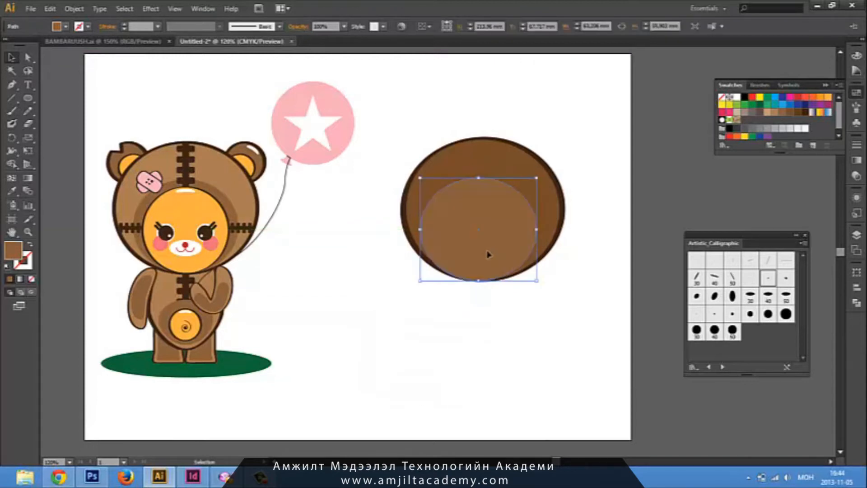
{"action": "left_click", "coordinate": [495, 341]}
{"action": "left_click", "coordinate": [511, 248]}
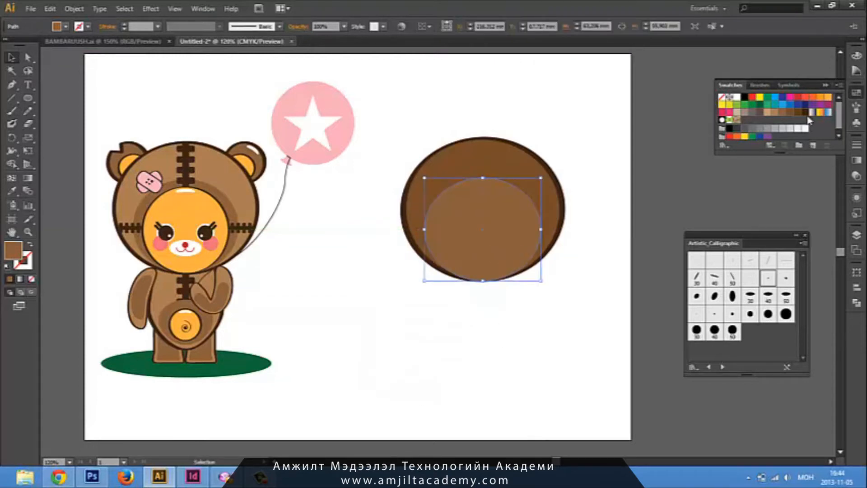
Create a darker CMYK swatch from the inner ellipse's fill with black set to 76%, recolouring the ellipse dark brown
{"action": "left_click", "coordinate": [815, 147]}
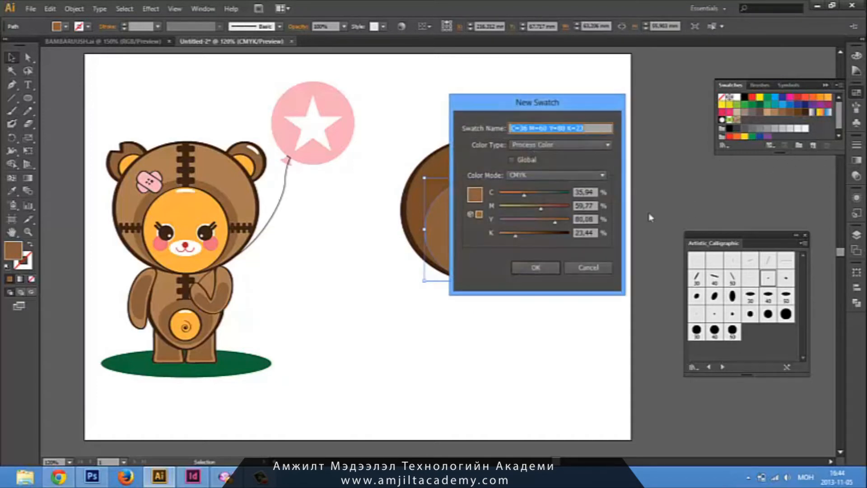
{"action": "left_click_drag", "start_coordinate": [548, 105], "coordinate": [674, 113]}
{"action": "left_click_drag", "start_coordinate": [641, 244], "coordinate": [679, 250]}
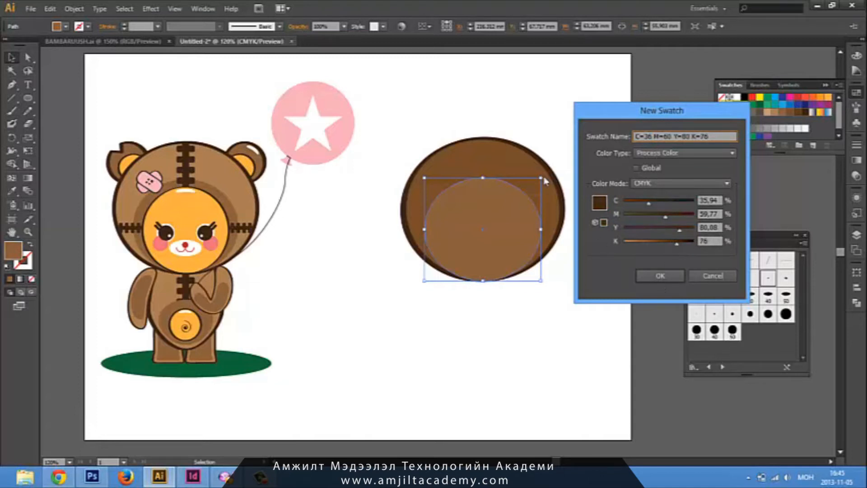
{"action": "left_click", "coordinate": [657, 277]}
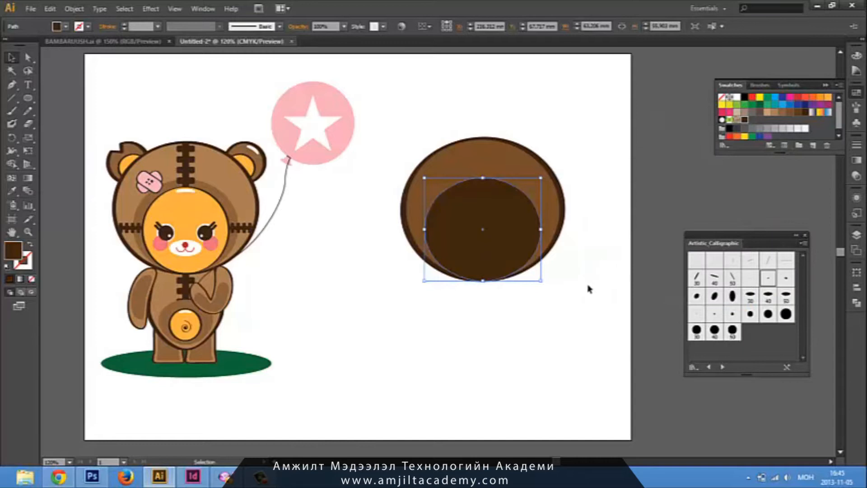
{"action": "left_click", "coordinate": [579, 287]}
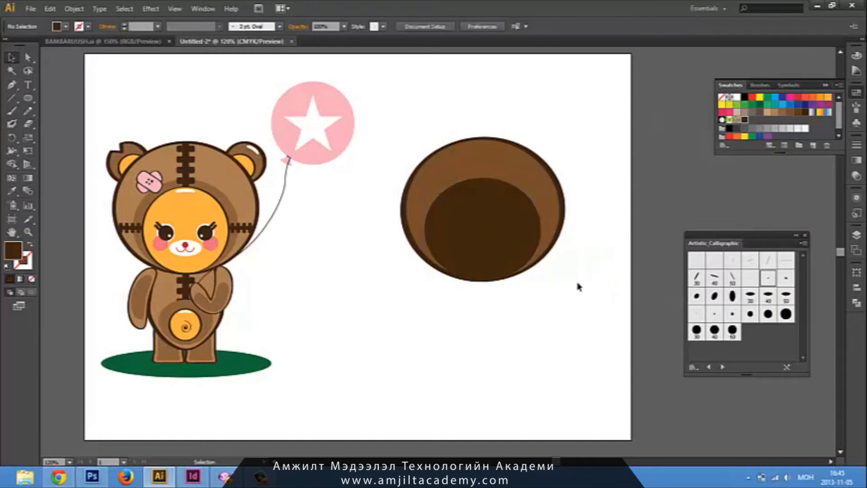
Centre the dark inner ellipse horizontally on the large head ellipse
{"action": "left_click", "coordinate": [494, 270]}
{"action": "left_click_drag", "start_coordinate": [493, 241], "coordinate": [497, 241]}
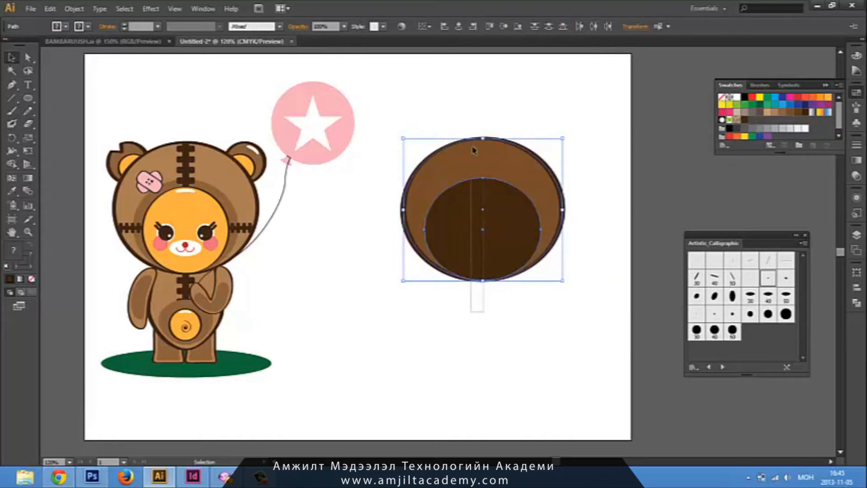
{"action": "left_click", "coordinate": [513, 300]}
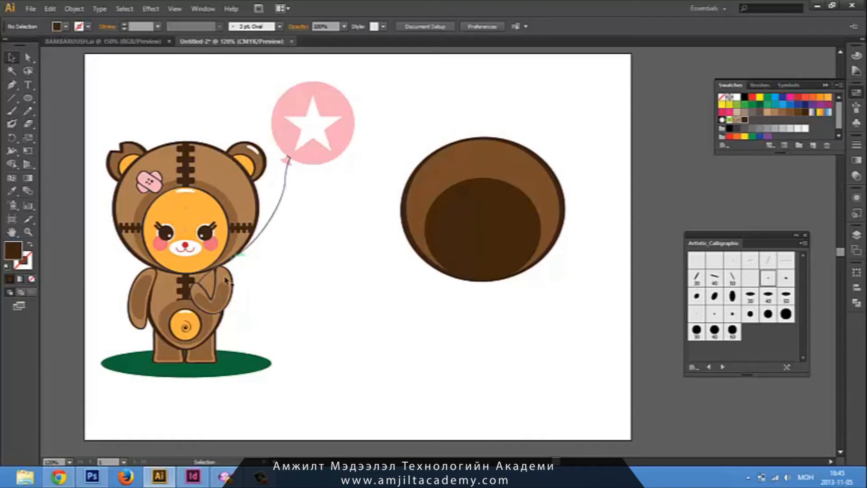
Draw a nearly round ellipse about 48.5 × 46 mm below the head, using the hood's light brown fill
{"action": "left_click", "coordinate": [27, 100]}
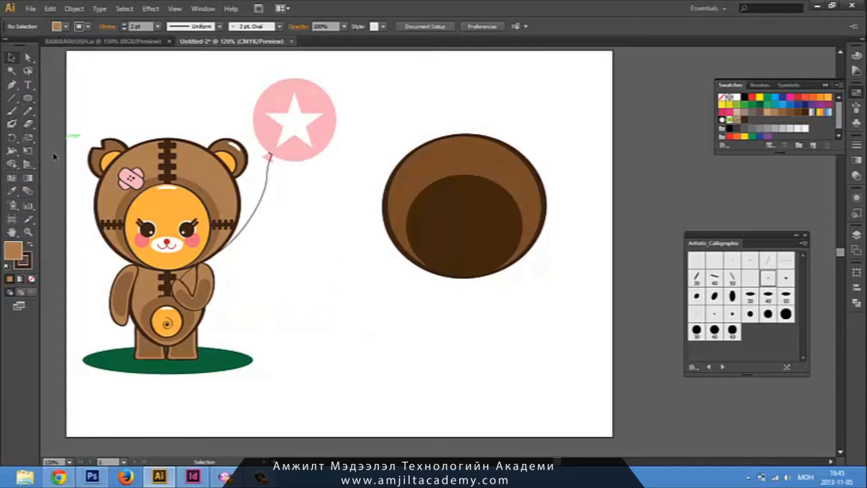
{"action": "left_click", "coordinate": [28, 97]}
{"action": "left_click_drag", "start_coordinate": [365, 305], "coordinate": [453, 388]}
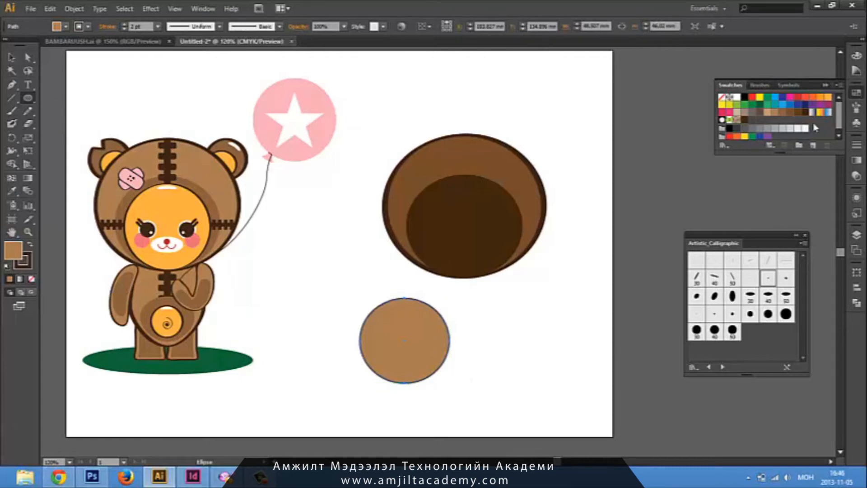
Fill the new ellipse with the tan C=25 M=40 Y=65 swatch and turn it into a new reddish-brown swatch
{"action": "left_click", "coordinate": [775, 114]}
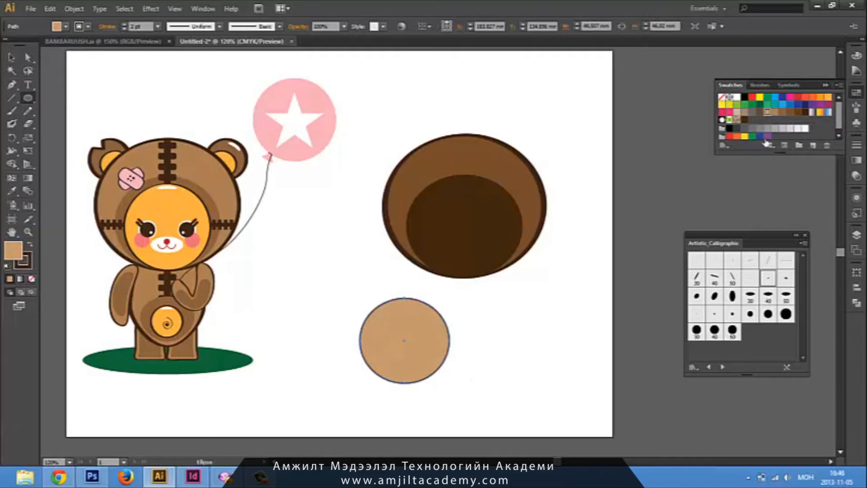
{"action": "left_click", "coordinate": [815, 146]}
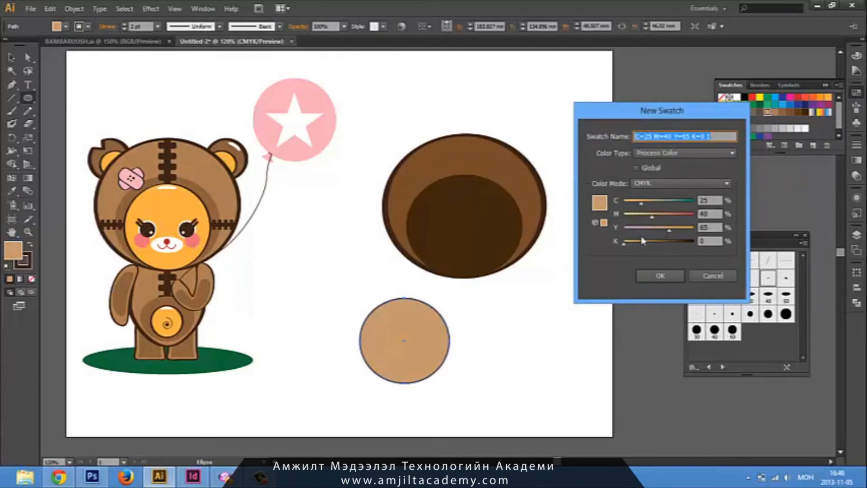
{"action": "left_click_drag", "start_coordinate": [625, 244], "coordinate": [676, 221]}
{"action": "left_click", "coordinate": [668, 276]}
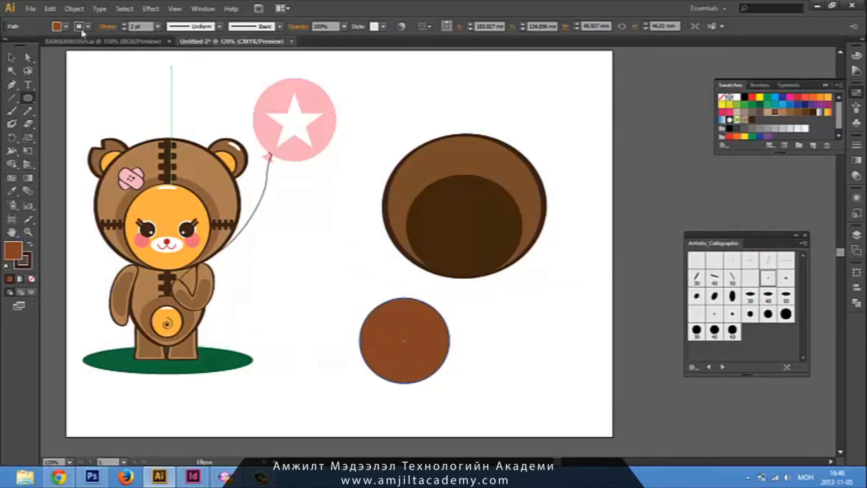
Remove the stroke from the reddish-brown ellipse
{"action": "left_click", "coordinate": [65, 26]}
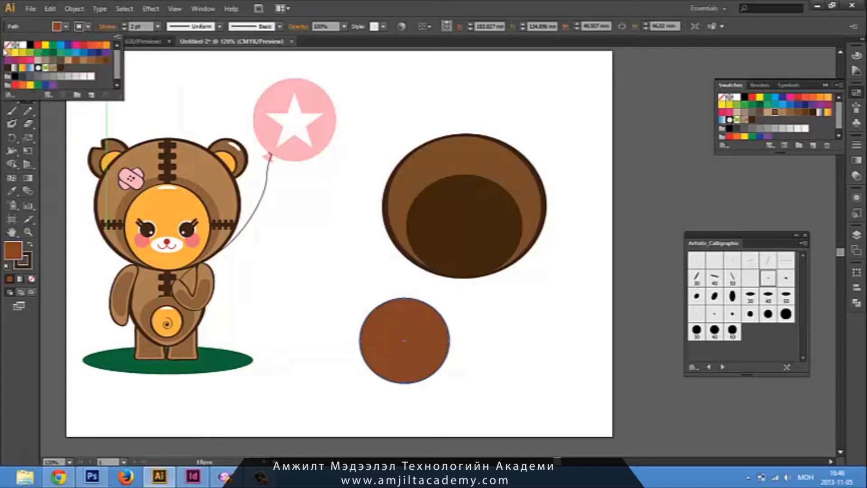
{"action": "left_click", "coordinate": [8, 44]}
{"action": "left_click", "coordinate": [158, 27]}
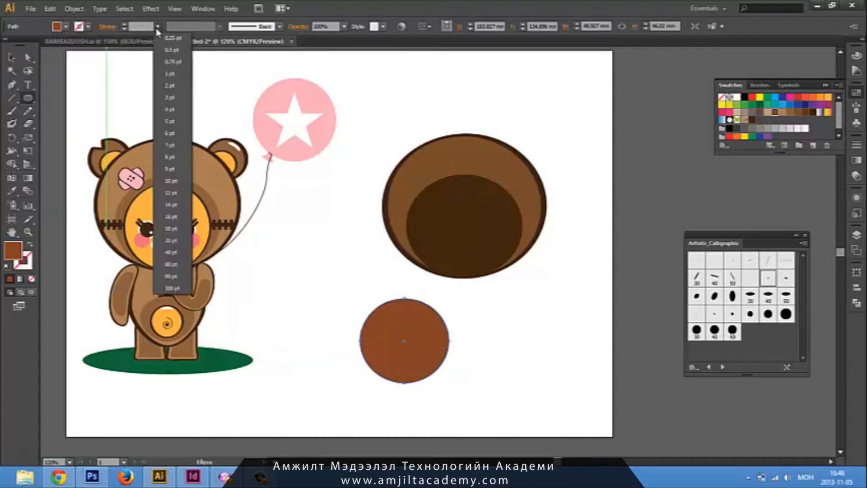
{"action": "left_click", "coordinate": [157, 29]}
Move the reddish-brown ellipse onto the dark one and line up all three head shapes at centre and lower edge
{"action": "key", "text": "v"}
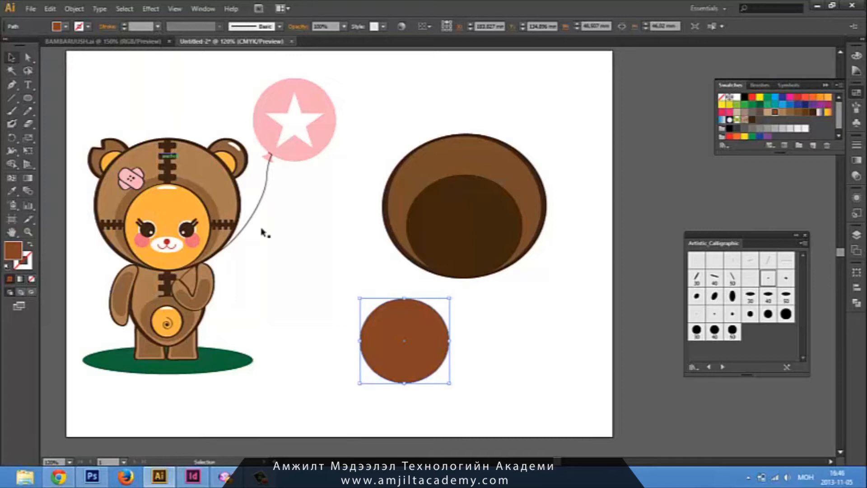
{"action": "left_click_drag", "start_coordinate": [409, 351], "coordinate": [468, 244]}
{"action": "left_click", "coordinate": [472, 299]}
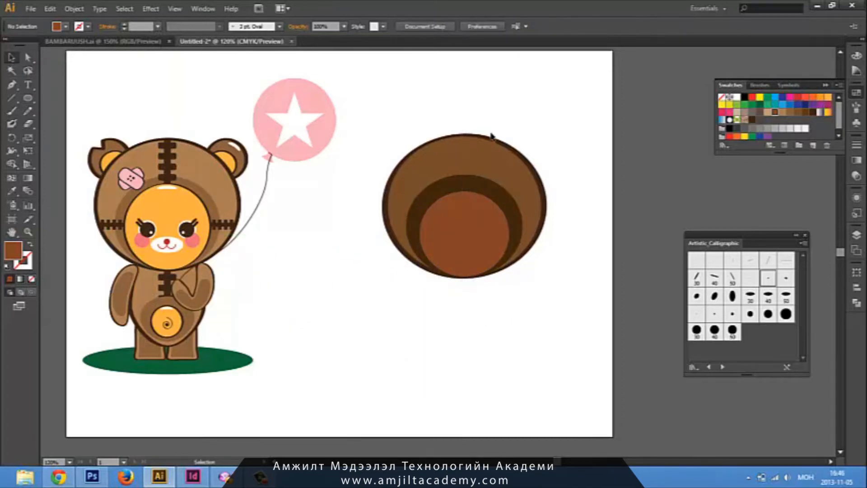
{"action": "left_click_drag", "start_coordinate": [465, 105], "coordinate": [464, 316]}
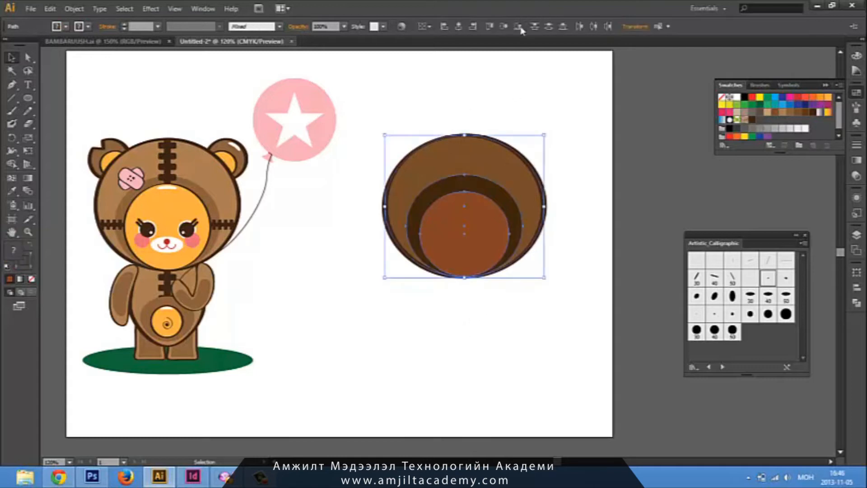
{"action": "left_click", "coordinate": [553, 107]}
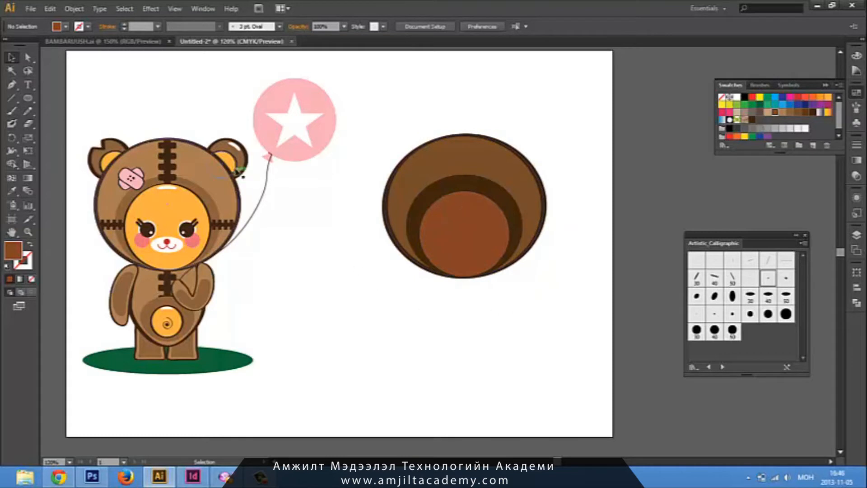
Draw a circle about 18 mm wide below the head and sample the large ellipse's brown fill and dark stroke for it
{"action": "left_click", "coordinate": [28, 98]}
{"action": "left_click_drag", "start_coordinate": [356, 317], "coordinate": [392, 346]}
{"action": "key", "text": "v"}
{"action": "left_click", "coordinate": [465, 383]}
{"action": "left_click", "coordinate": [364, 333]}
{"action": "key", "text": "i"}
{"action": "left_click", "coordinate": [524, 168]}
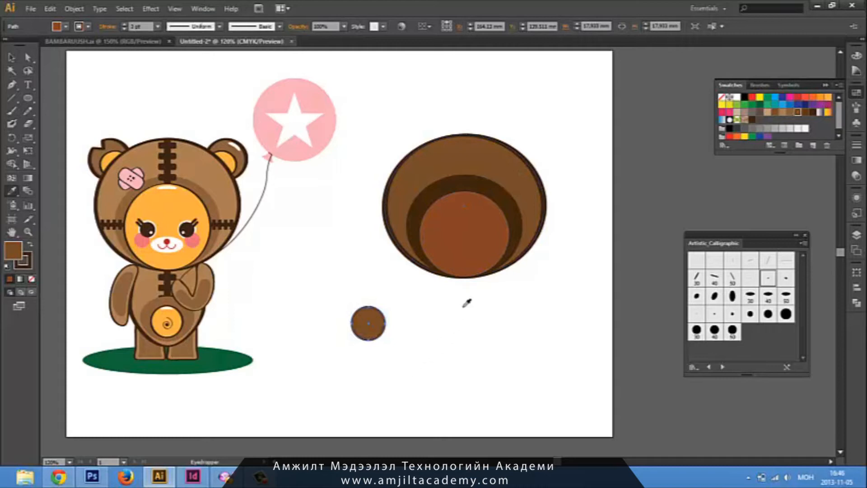
Apply the 3 pt. Oval brush to the small circle's outline and set its stroke weight to 2 pt
{"action": "key", "text": "v"}
{"action": "left_click", "coordinate": [384, 343]}
{"action": "left_click", "coordinate": [369, 326]}
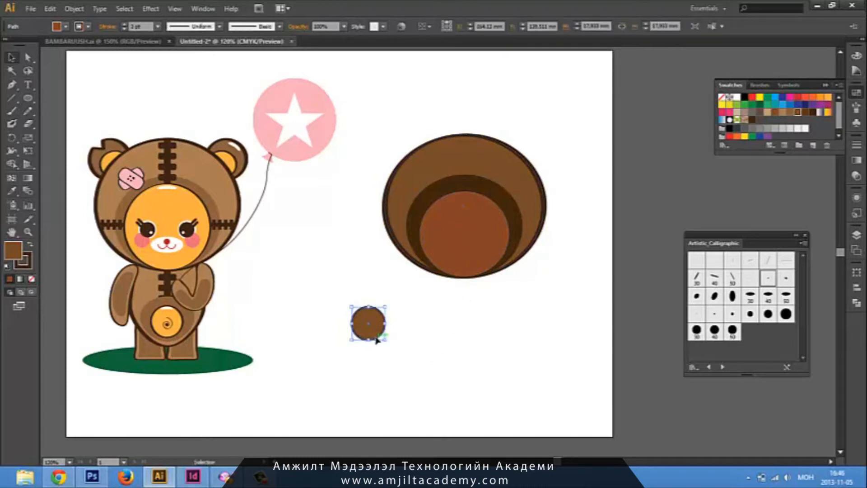
{"action": "left_click", "coordinate": [279, 26]}
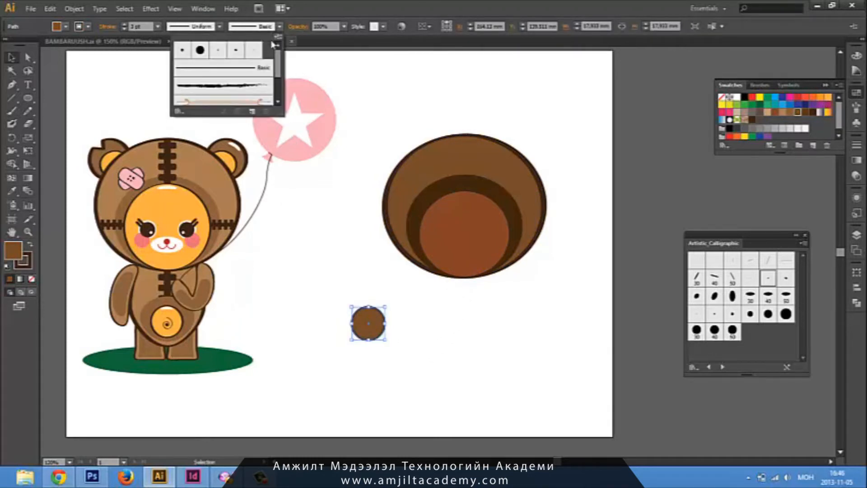
{"action": "left_click", "coordinate": [223, 56]}
{"action": "left_click", "coordinate": [299, 226]}
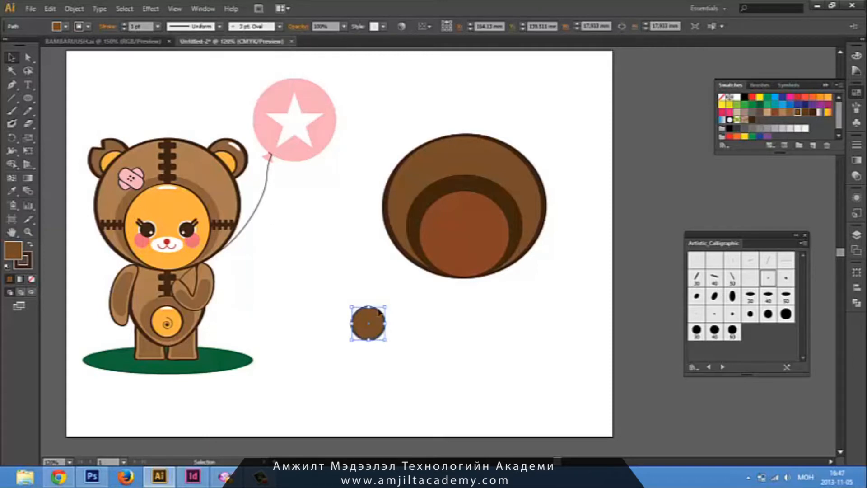
{"action": "left_click", "coordinate": [158, 26]}
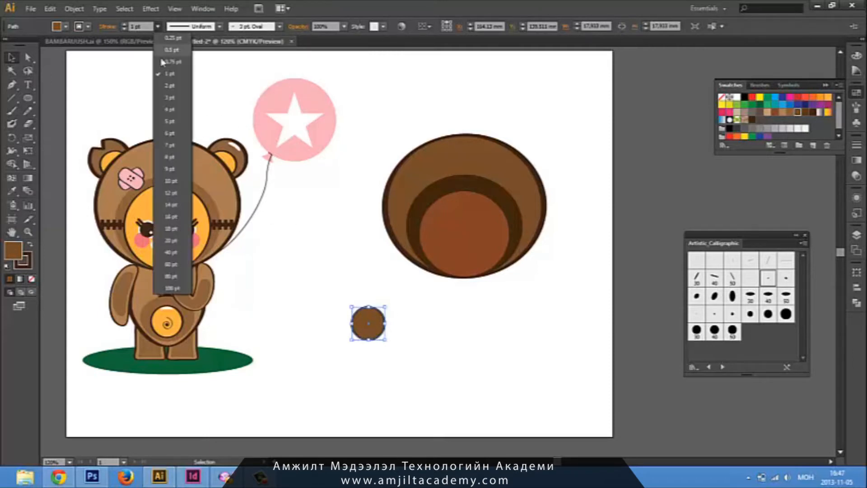
{"action": "left_click", "coordinate": [170, 86]}
{"action": "left_click", "coordinate": [330, 277]}
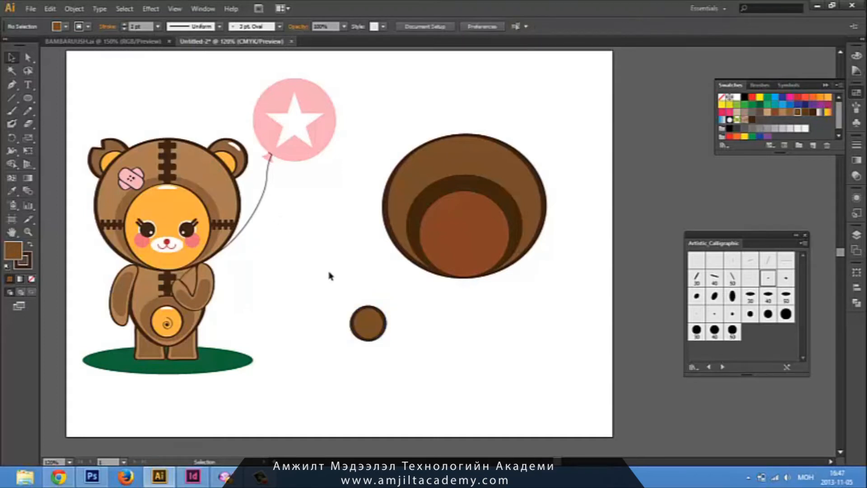
Enlarge the small circle to about 26 mm and place it on the head's upper right edge as an ear
{"action": "left_click_drag", "start_coordinate": [401, 364], "coordinate": [352, 285]}
{"action": "left_click_drag", "start_coordinate": [384, 340], "coordinate": [524, 163]}
{"action": "left_click", "coordinate": [432, 356]}
{"action": "left_click", "coordinate": [577, 253]}
{"action": "mouse_move", "coordinate": [524, 299]}
{"action": "left_mouse_down"}
{"action": "mouse_move", "coordinate": [542, 292]}
{"action": "mouse_move", "coordinate": [525, 306]}
{"action": "left_mouse_up"}
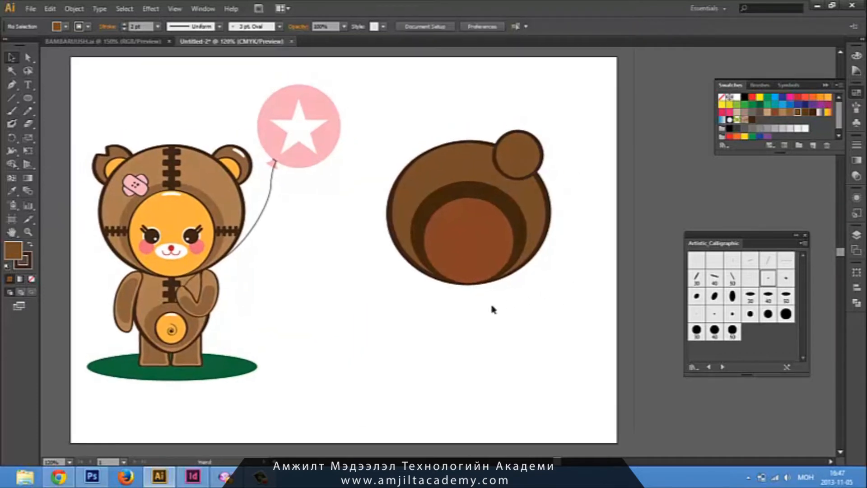
{"action": "left_click", "coordinate": [525, 161]}
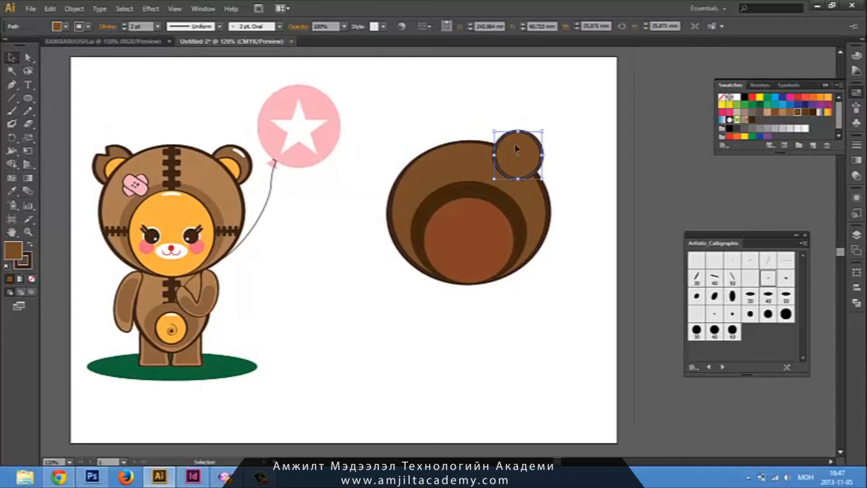
{"action": "right_click", "coordinate": [533, 169]}
{"action": "mouse_move", "coordinate": [573, 322]}
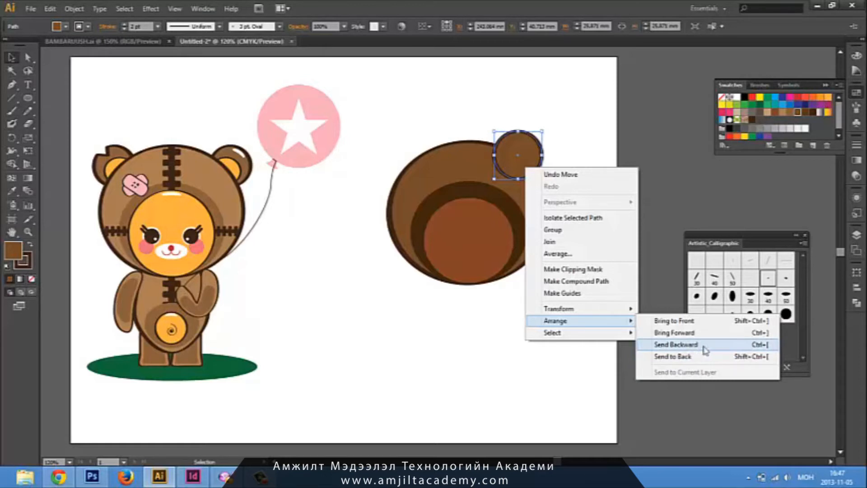
{"action": "left_click", "coordinate": [857, 303]}
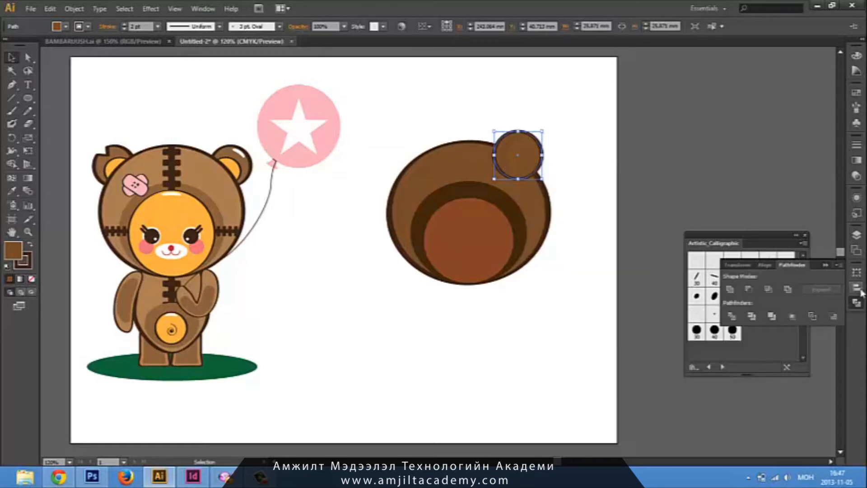
Expand Layer 1 and move the ear circle's path below the large head ellipse's path in the stacking order
{"action": "left_click", "coordinate": [857, 235]}
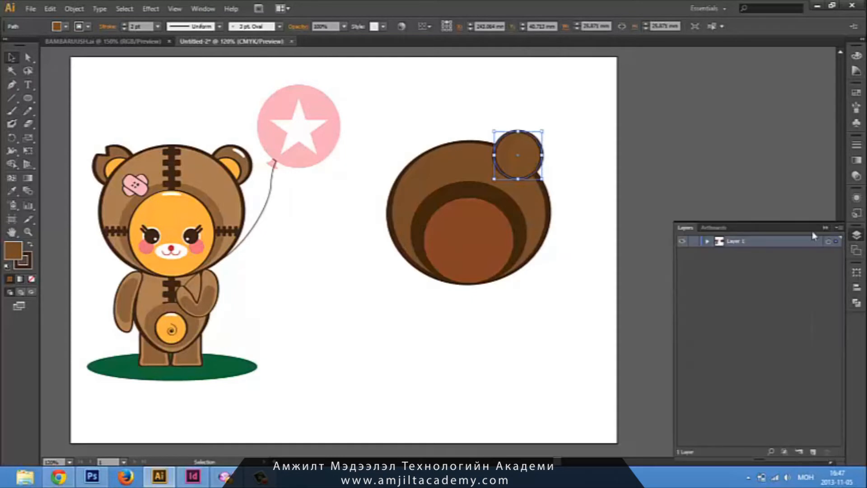
{"action": "left_click", "coordinate": [708, 242]}
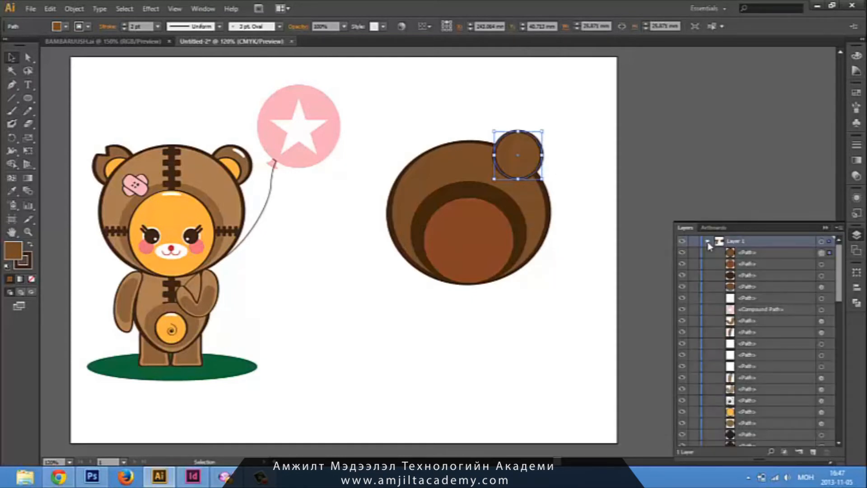
{"action": "left_click", "coordinate": [753, 258]}
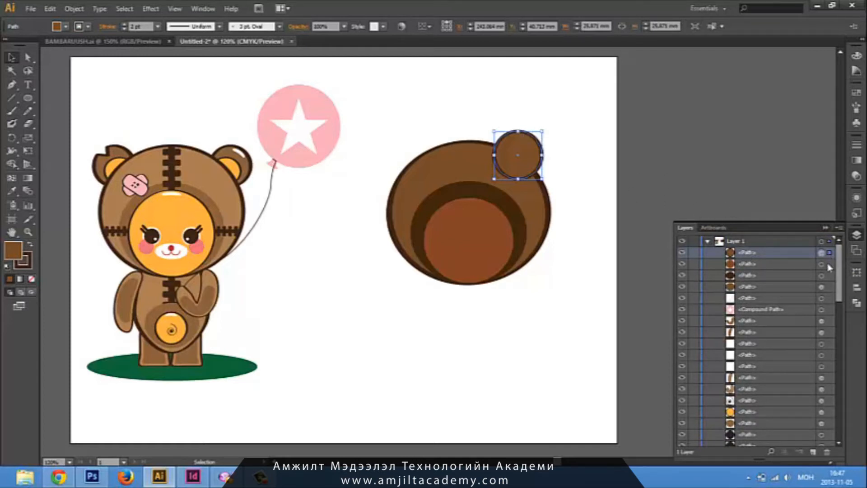
{"action": "left_click", "coordinate": [481, 234]}
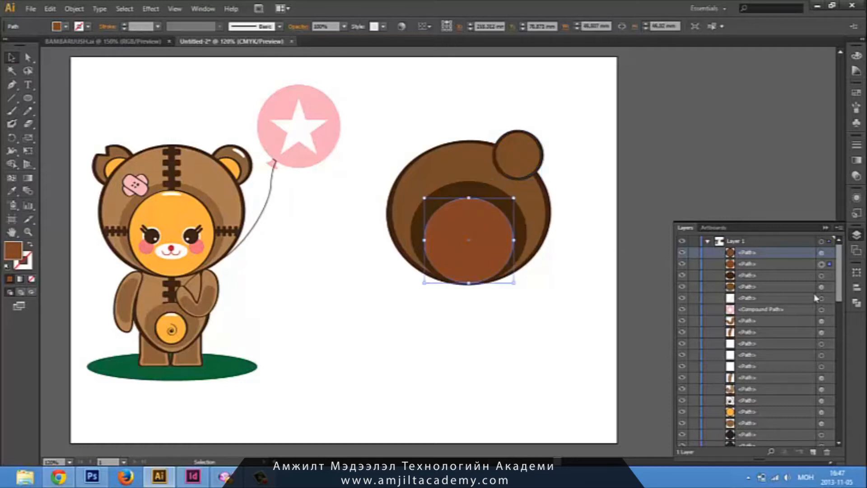
{"action": "left_click", "coordinate": [821, 252]}
{"action": "left_click_drag", "start_coordinate": [747, 254], "coordinate": [746, 298]}
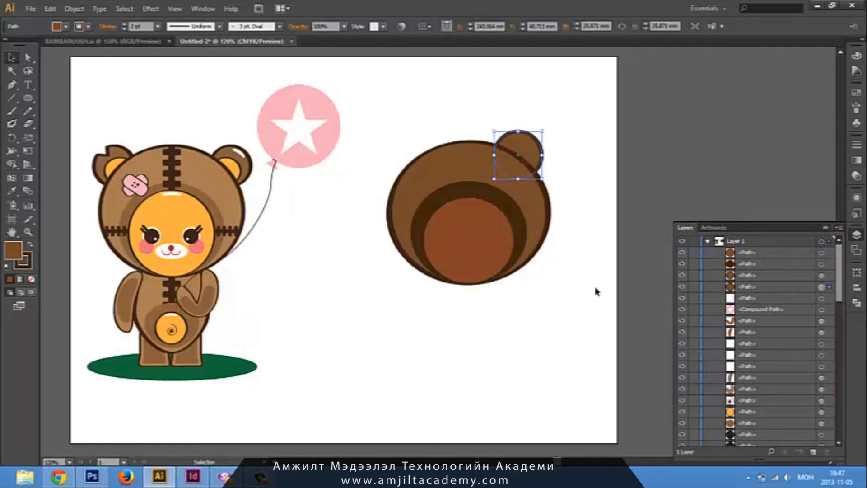
Send the ear circle to the back of the stacking order and put away the layers and calligraphic brush lists
{"action": "right_click", "coordinate": [536, 159]}
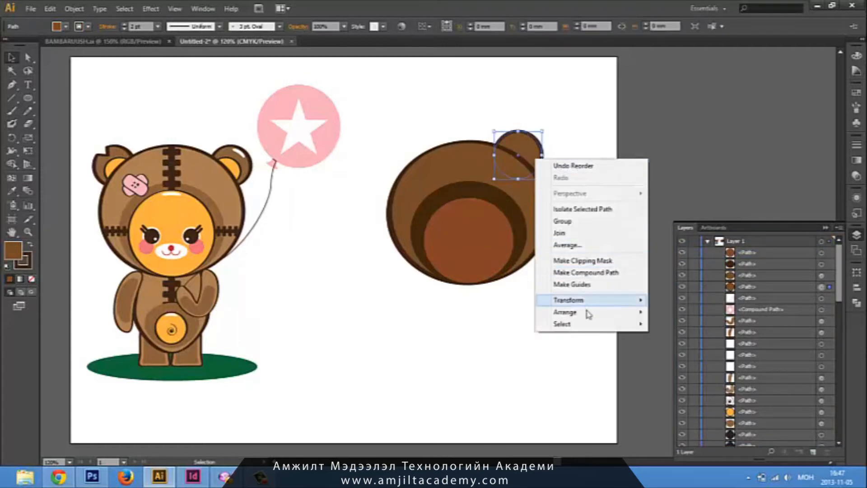
{"action": "left_click", "coordinate": [673, 349]}
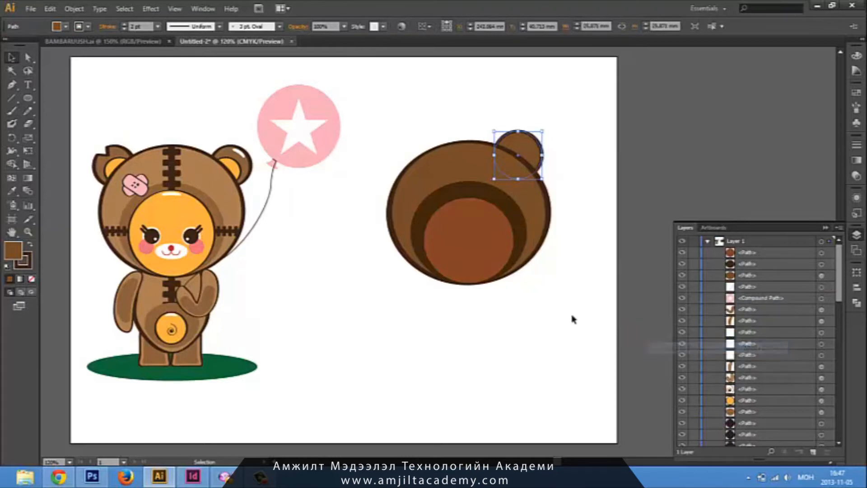
{"action": "left_click", "coordinate": [573, 320]}
{"action": "left_click", "coordinate": [826, 229]}
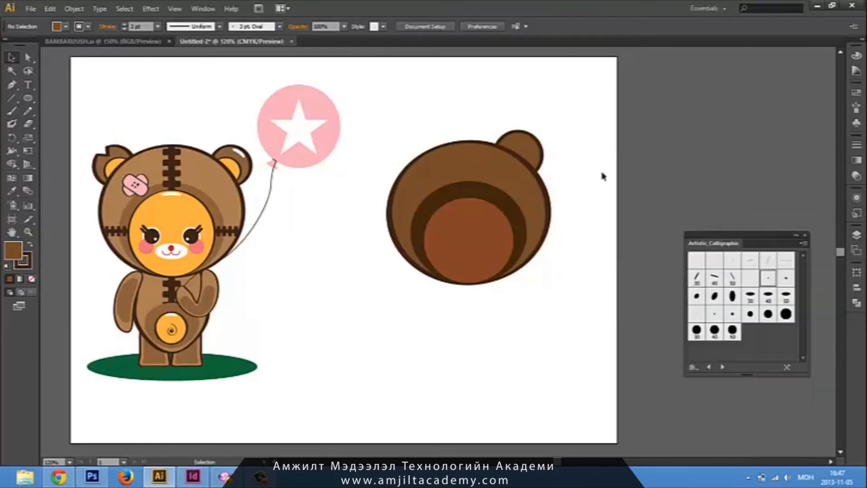
{"action": "left_click", "coordinate": [805, 235]}
Move the ear circle slightly outward and down along the head's upper right edge
{"action": "left_click_drag", "start_coordinate": [538, 151], "coordinate": [553, 165]}
{"action": "left_click", "coordinate": [554, 248]}
{"action": "left_click", "coordinate": [586, 234]}
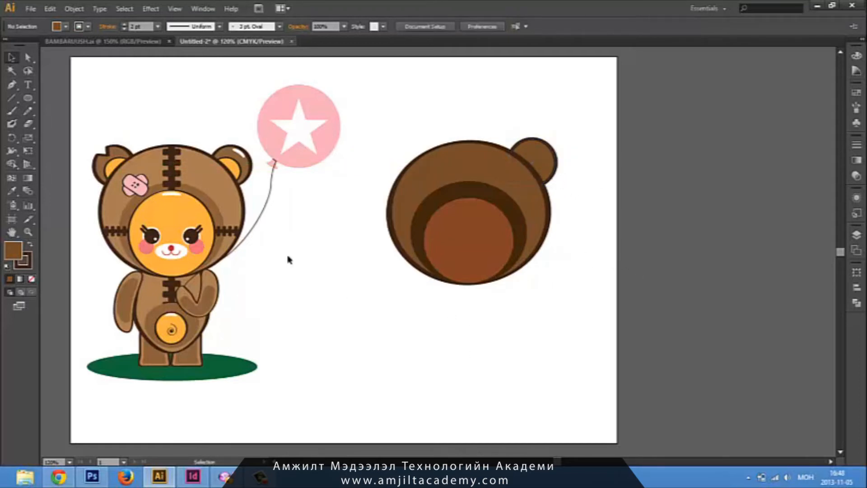
Give the face circle a dark brown stroke with the small Oval calligraphic brush at 3 pt weight
{"action": "left_click", "coordinate": [465, 255]}
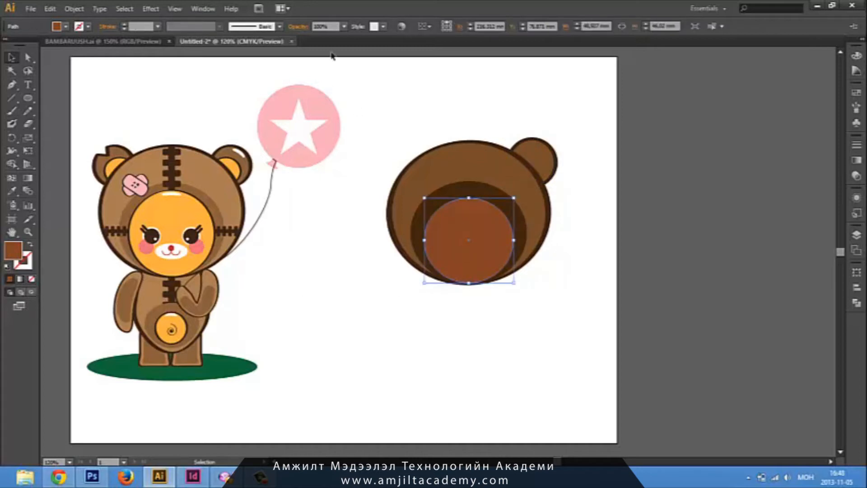
{"action": "left_click", "coordinate": [88, 27]}
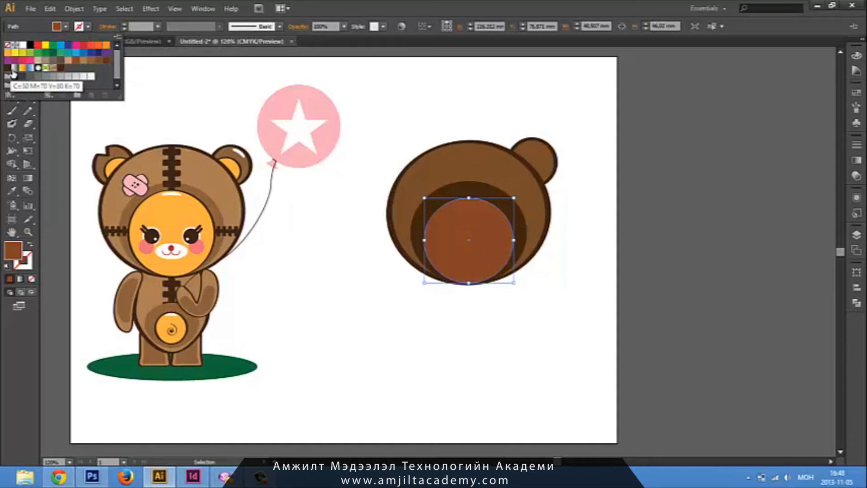
{"action": "left_click", "coordinate": [41, 76]}
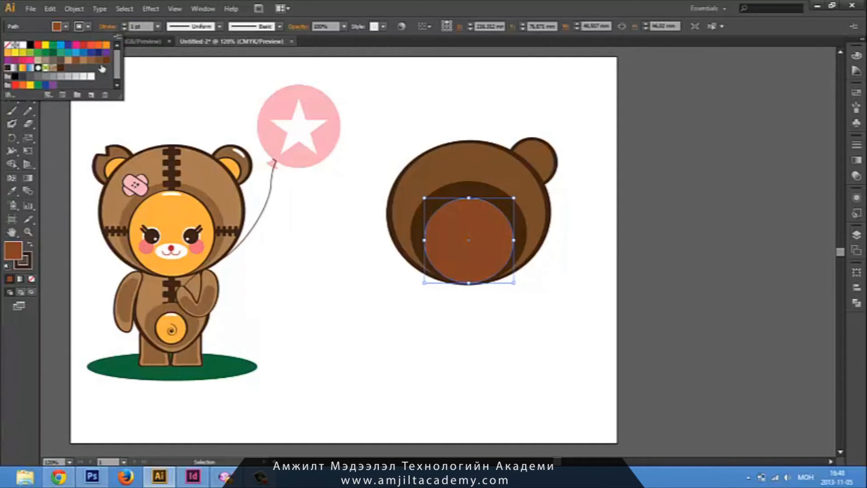
{"action": "left_click", "coordinate": [280, 26]}
{"action": "left_click", "coordinate": [280, 26]}
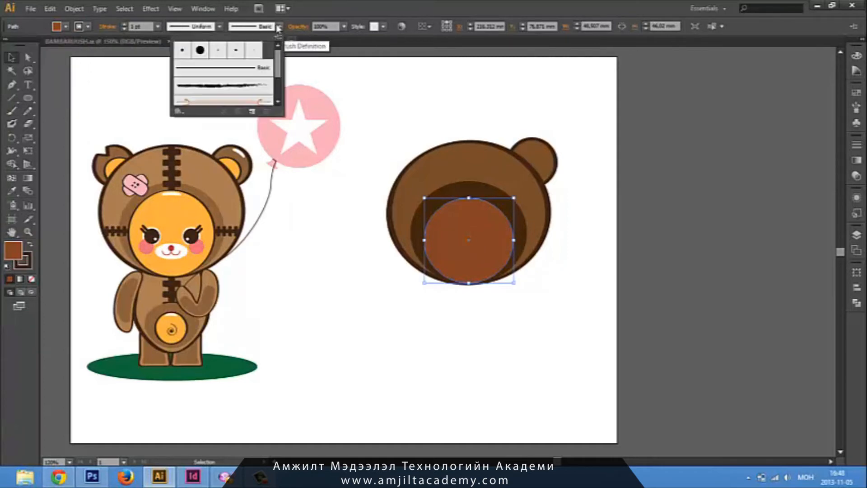
{"action": "left_click", "coordinate": [218, 50]}
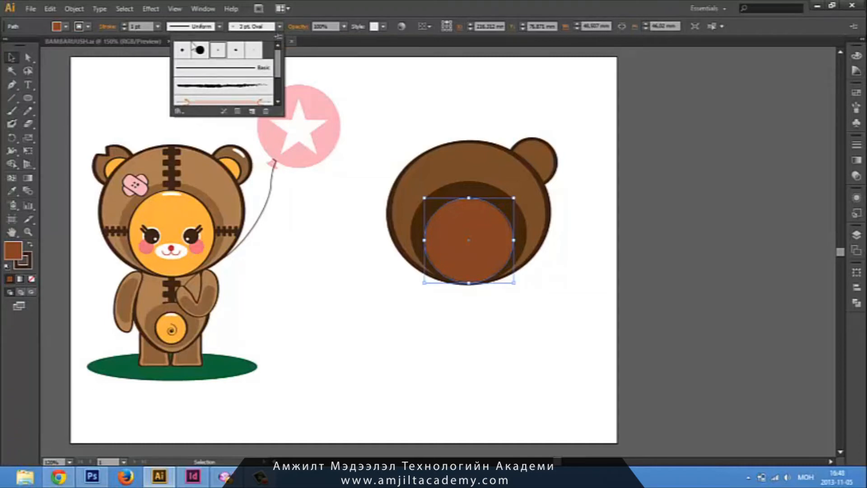
{"action": "left_click", "coordinate": [158, 26]}
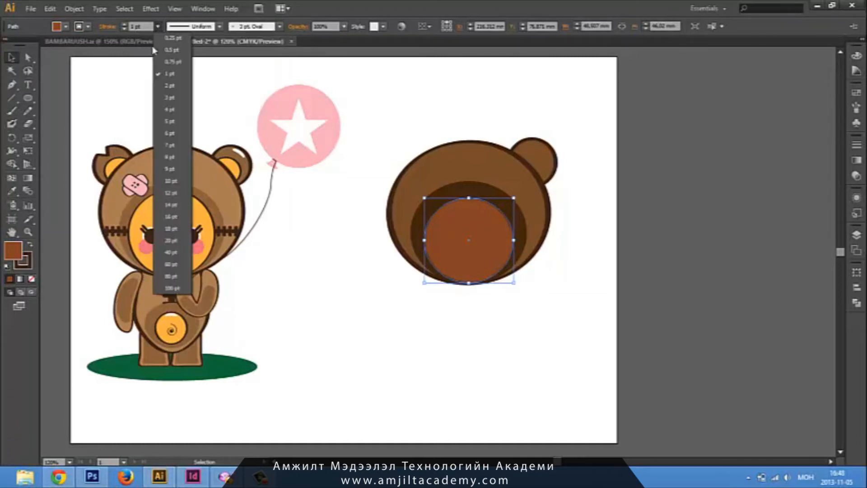
{"action": "left_click", "coordinate": [170, 112]}
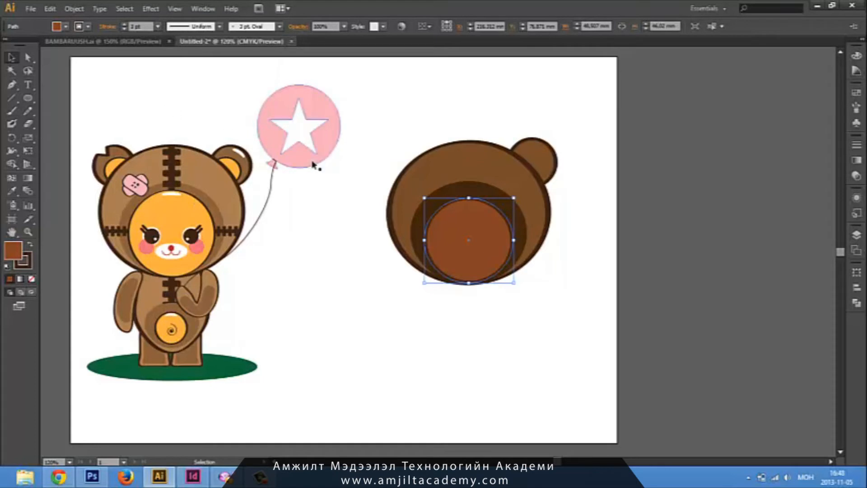
{"action": "left_click", "coordinate": [519, 349]}
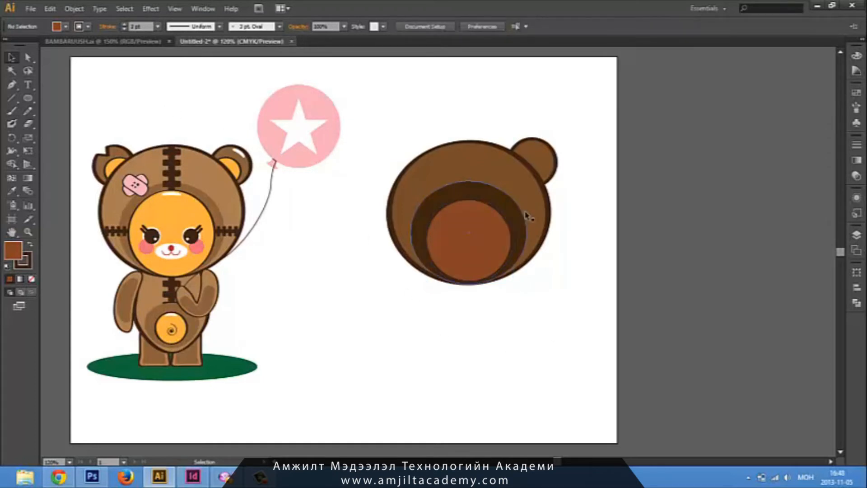
Change the large head ellipse's fill to the next lighter brown swatch
{"action": "left_click", "coordinate": [522, 226]}
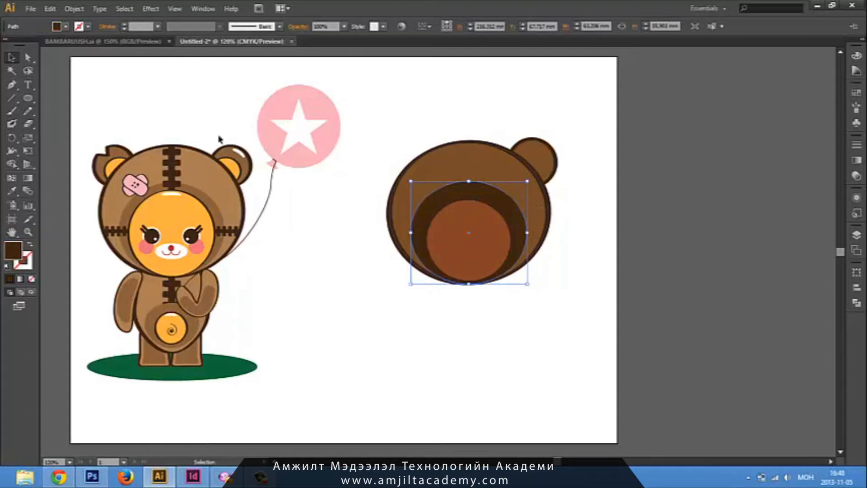
{"action": "left_click", "coordinate": [480, 174]}
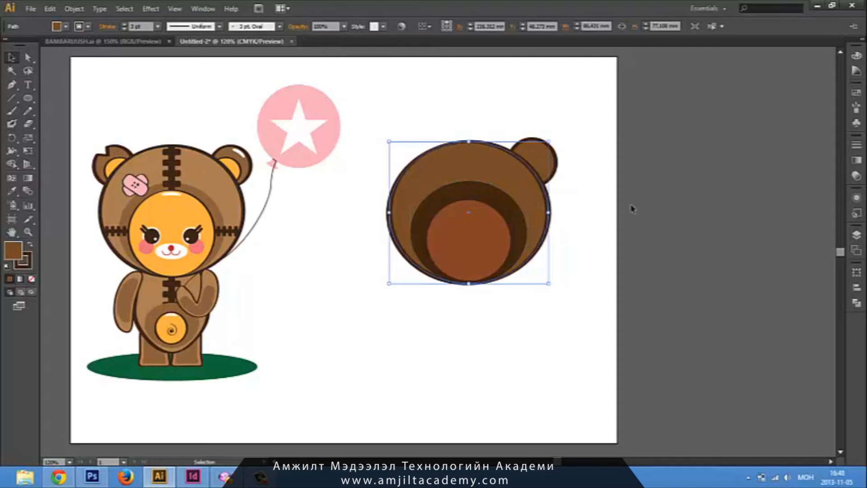
{"action": "left_click", "coordinate": [857, 93]}
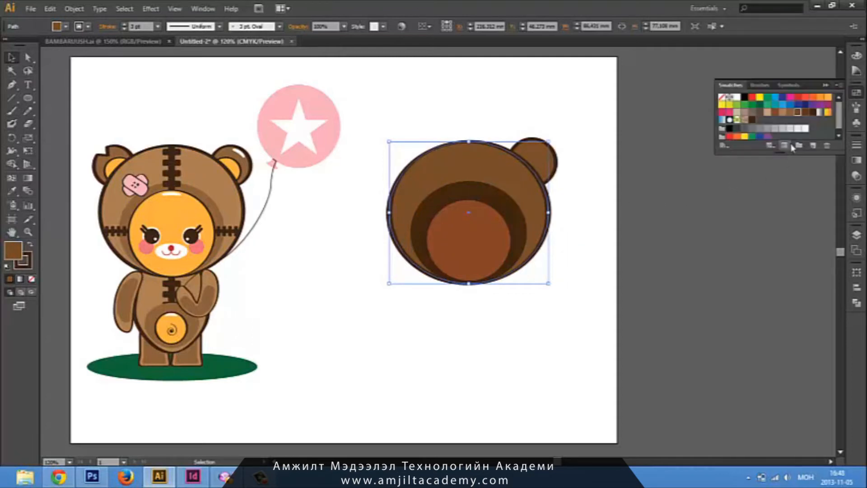
{"action": "left_click", "coordinate": [793, 113]}
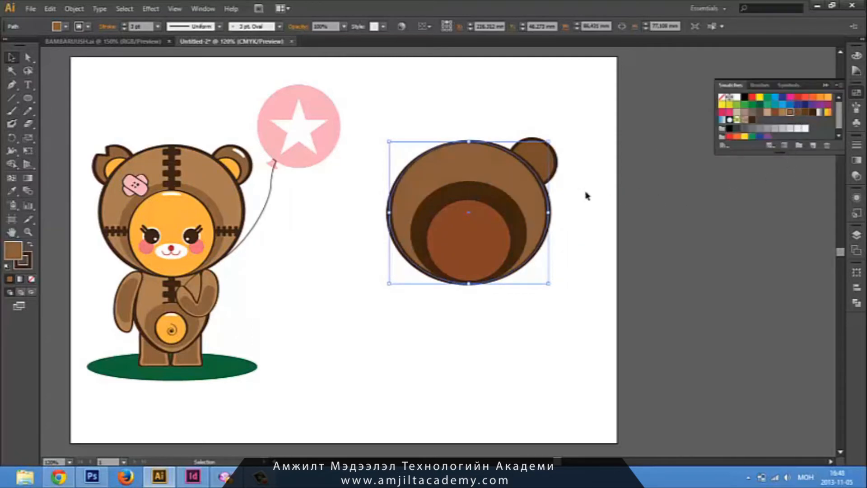
Fill the dark inner ellipse around the face with the brown swatch C=40 M=65 Y=90 K=35
{"action": "left_click", "coordinate": [515, 222]}
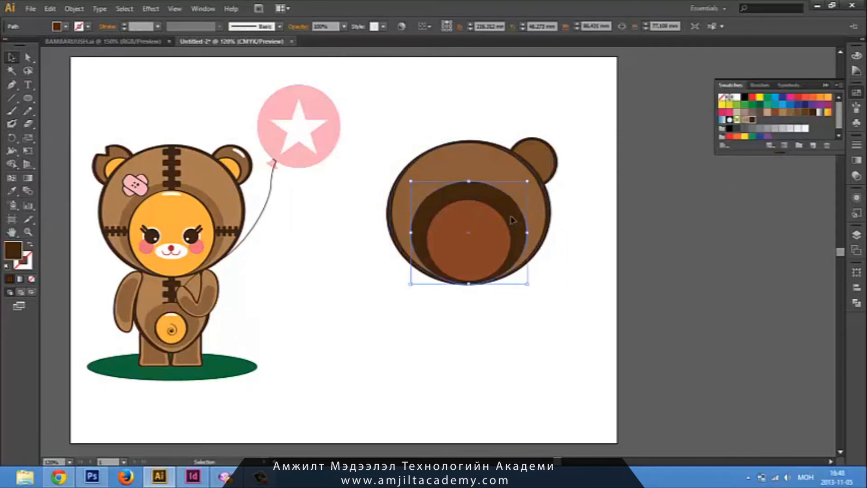
{"action": "left_click", "coordinate": [800, 114]}
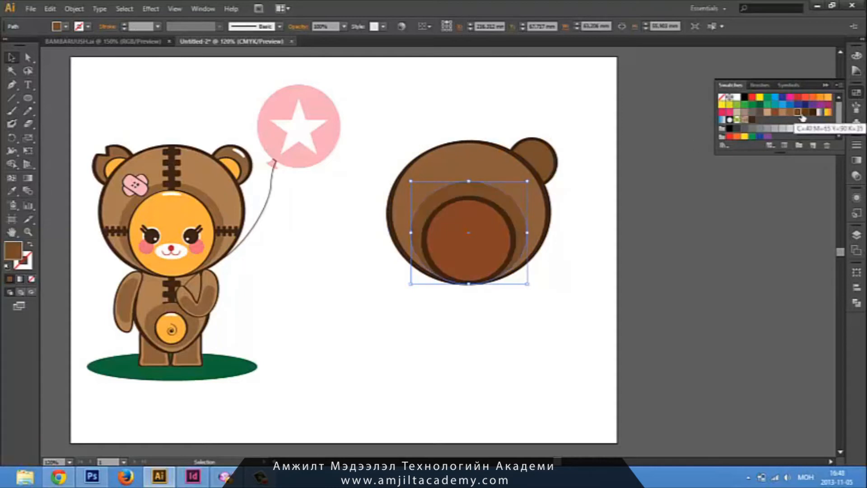
{"action": "left_click", "coordinate": [587, 273]}
Fill the face circle with light orange and set its stroke weight to 2 pt
{"action": "left_click", "coordinate": [488, 252]}
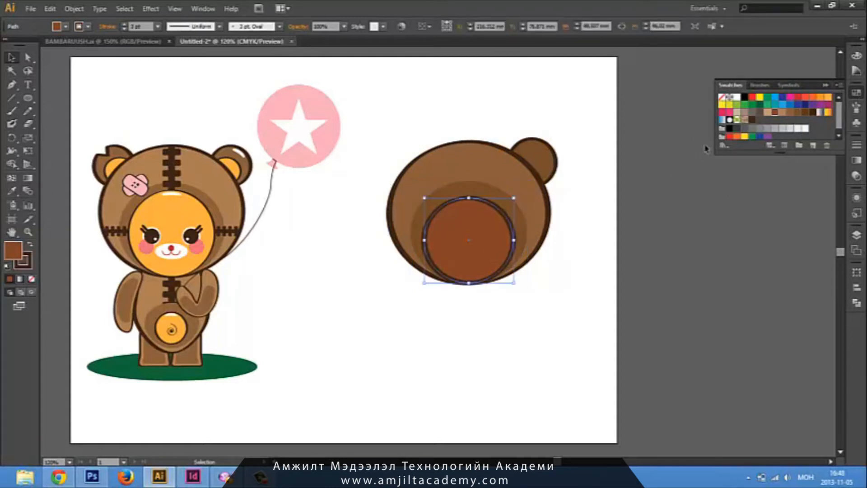
{"action": "left_click", "coordinate": [829, 97]}
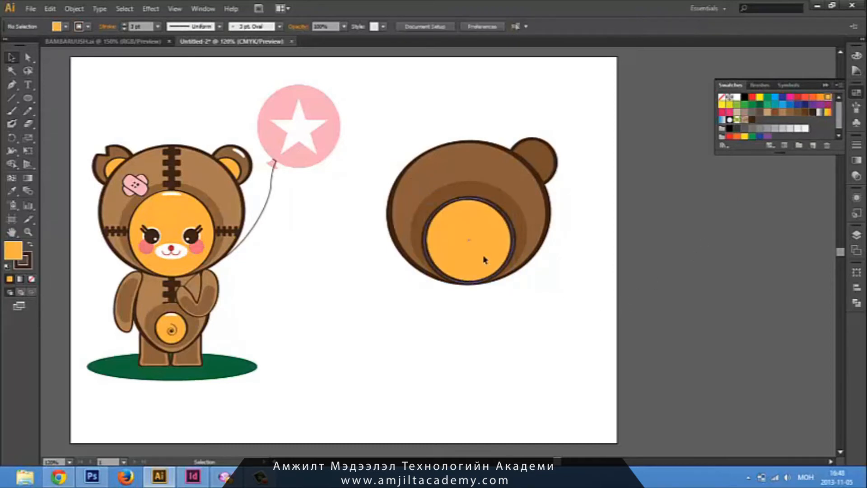
{"action": "left_click", "coordinate": [158, 26]}
{"action": "left_click", "coordinate": [167, 85]}
{"action": "left_click", "coordinate": [515, 346]}
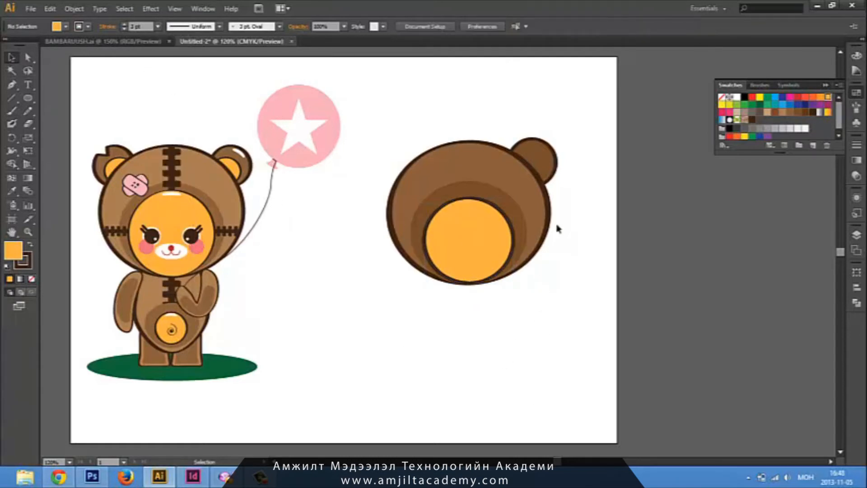
Recolour the ear circle with the same lighter brown swatch as the head ellipse
{"action": "left_click", "coordinate": [548, 166]}
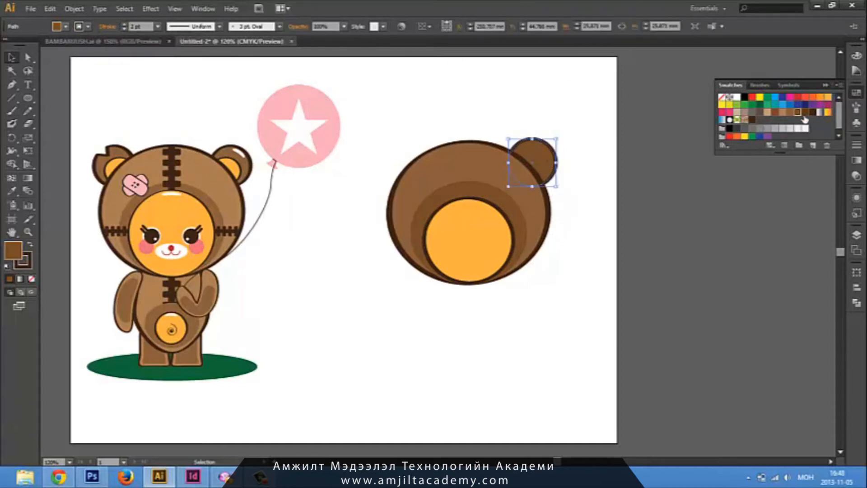
{"action": "left_click", "coordinate": [790, 113]}
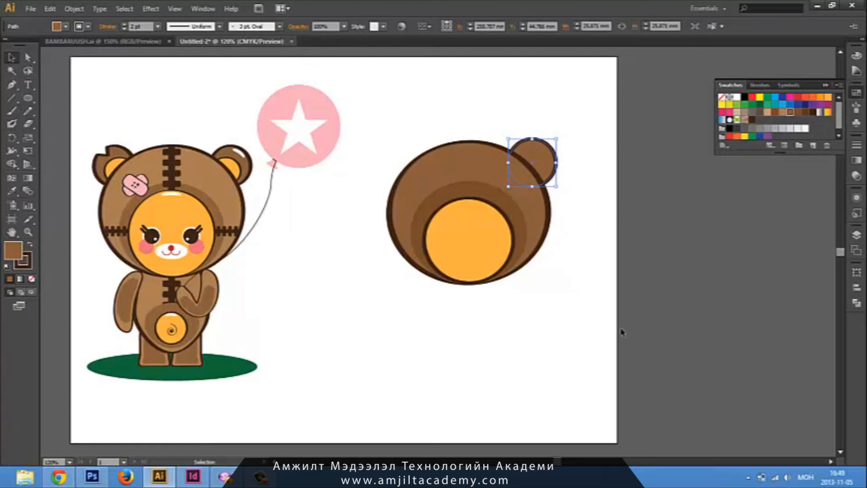
{"action": "left_click", "coordinate": [559, 313]}
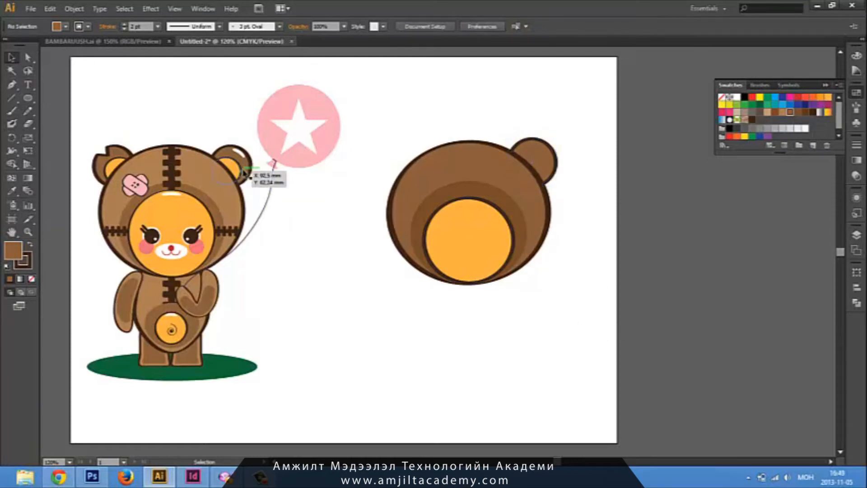
Duplicate the orange face circle below the head and shrink the copy to about 13 mm wide
{"action": "left_click", "coordinate": [227, 168]}
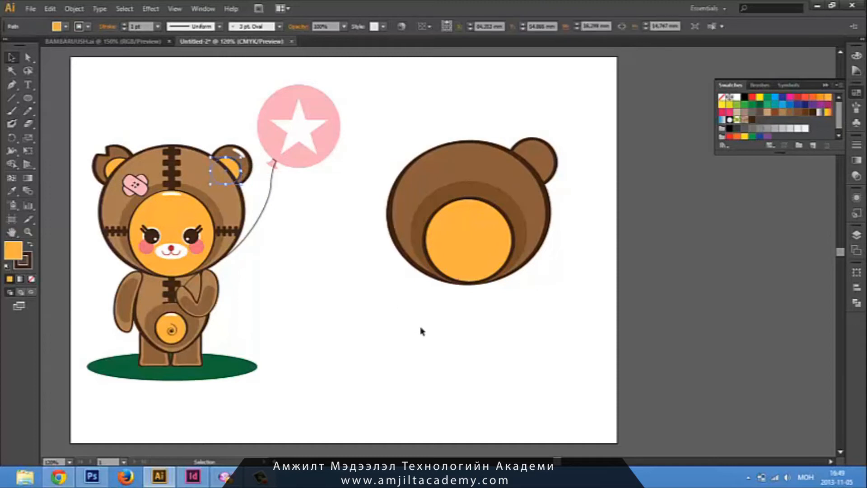
{"action": "left_click_drag", "start_coordinate": [473, 266], "coordinate": [362, 350]}
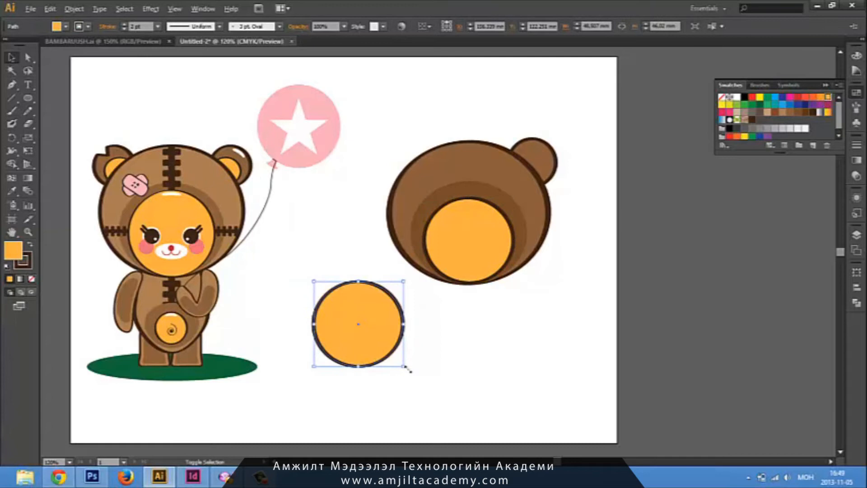
{"action": "left_click_drag", "start_coordinate": [408, 368], "coordinate": [373, 339]}
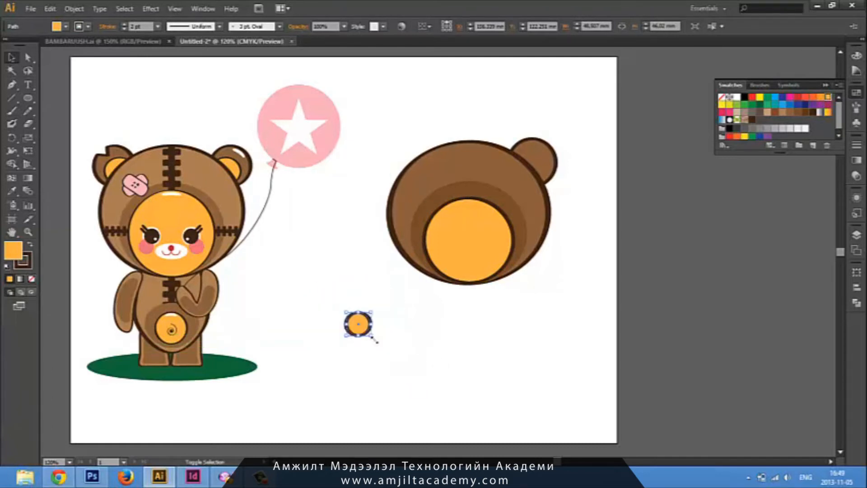
{"action": "left_click", "coordinate": [381, 346]}
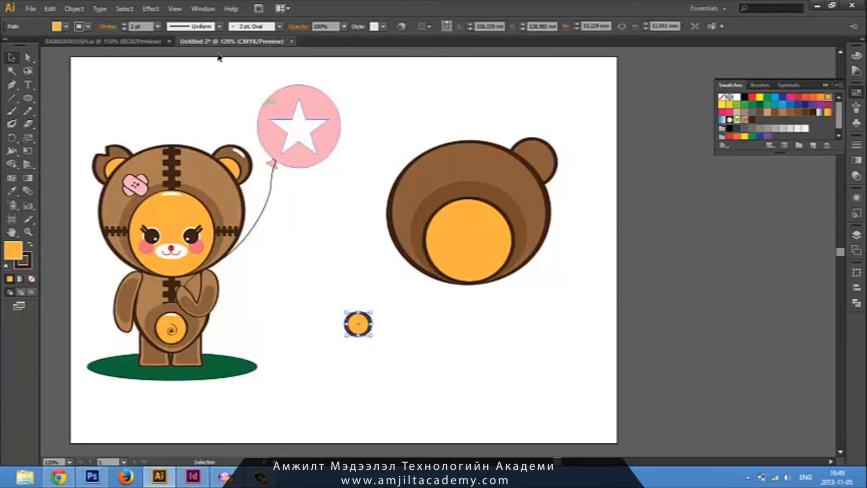
Set the small orange circle's stroke weight to 0.75 pt and place it inside the brown ear
{"action": "left_click", "coordinate": [157, 27]}
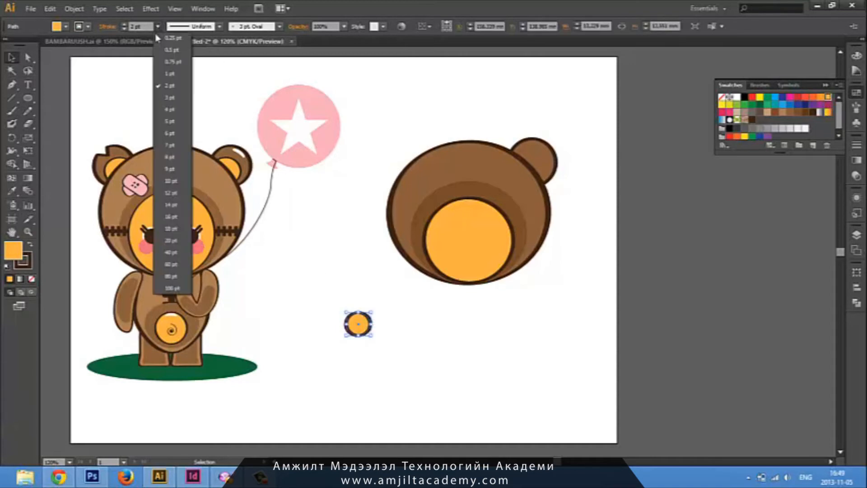
{"action": "left_click", "coordinate": [167, 63]}
{"action": "left_click", "coordinate": [455, 358]}
{"action": "left_click_drag", "start_coordinate": [358, 324], "coordinate": [536, 166]}
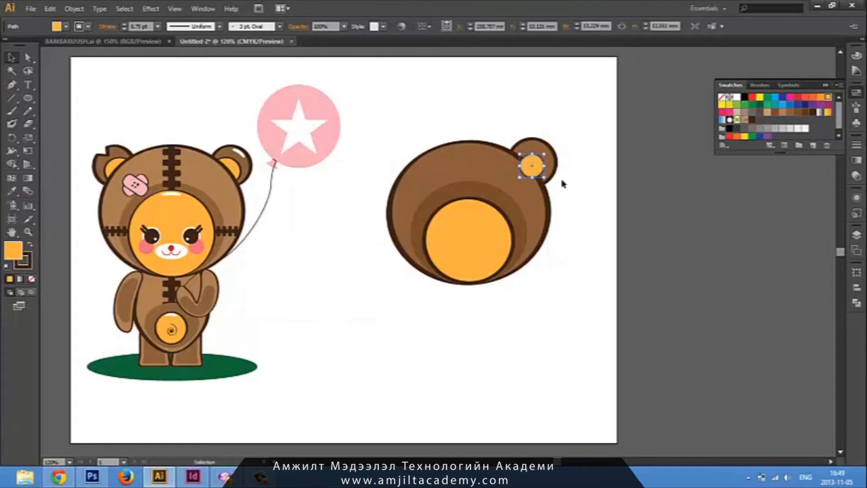
{"action": "left_click", "coordinate": [533, 166]}
{"action": "left_click", "coordinate": [581, 210]}
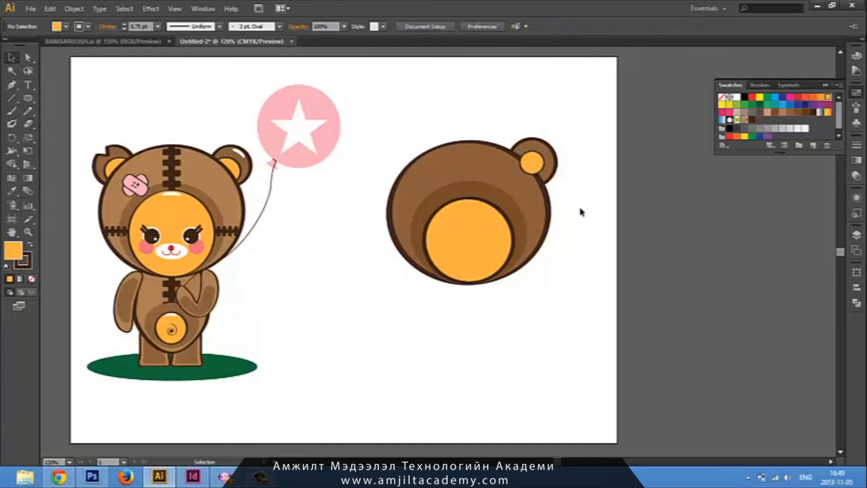
Send the small orange circle backward until it sits behind the head ellipse but in front of the brown ear
{"action": "left_click", "coordinate": [534, 167]}
{"action": "right_click", "coordinate": [532, 168]}
{"action": "mouse_move", "coordinate": [592, 326]}
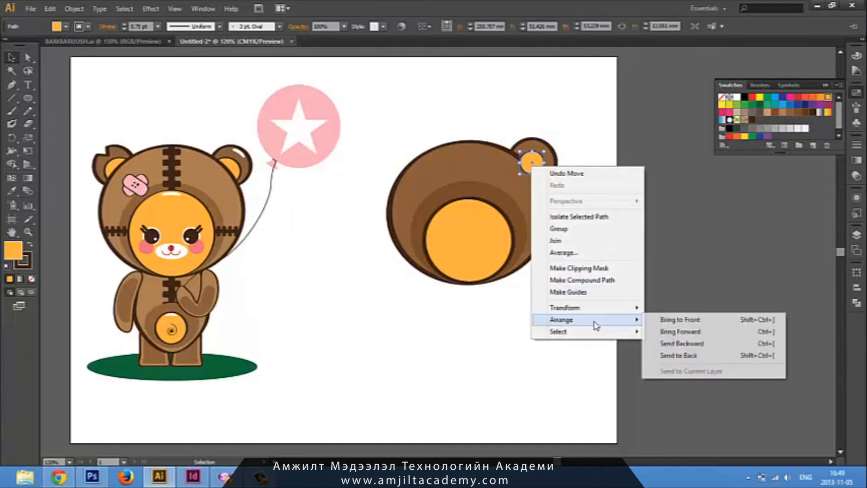
{"action": "left_click", "coordinate": [690, 345]}
{"action": "right_click", "coordinate": [536, 168]}
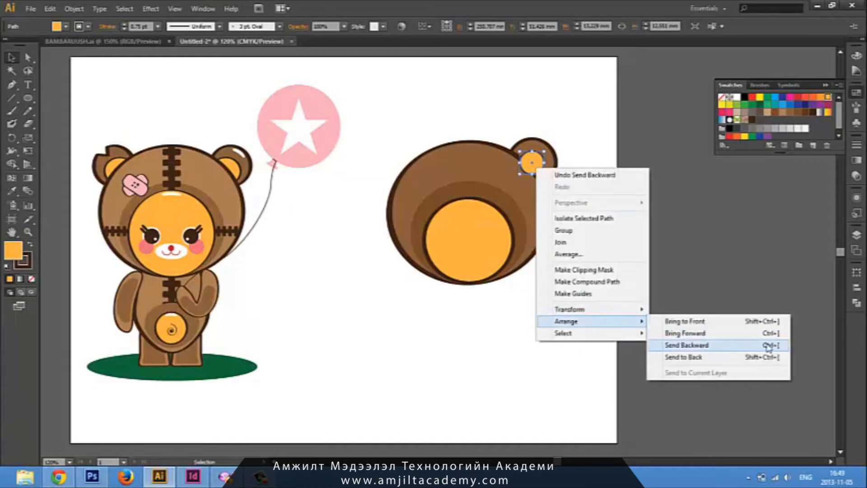
{"action": "left_click", "coordinate": [776, 346]}
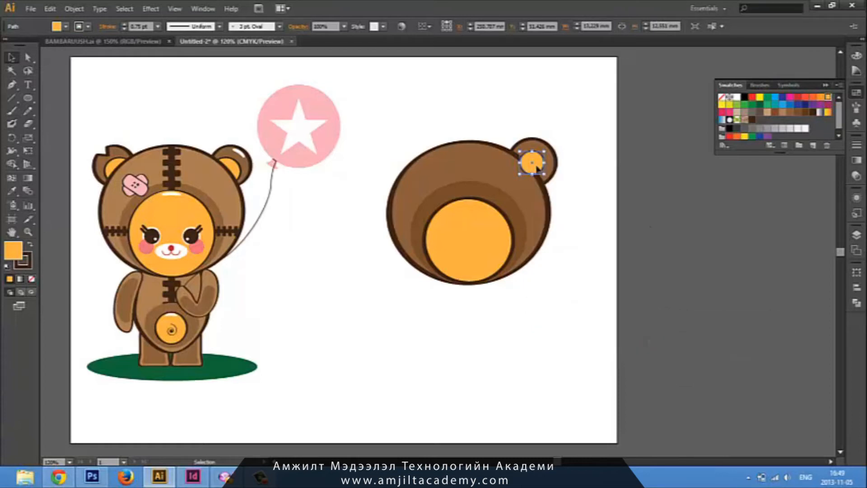
{"action": "key", "text": "a"}
{"action": "left_click", "coordinate": [587, 229]}
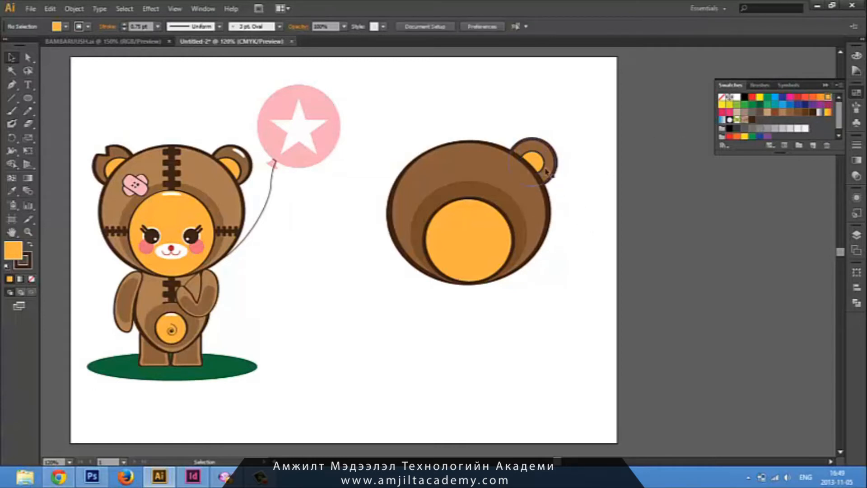
{"action": "left_click", "coordinate": [533, 162]}
{"action": "mouse_move", "coordinate": [544, 174]}
{"action": "left_mouse_down"}
{"action": "mouse_move", "coordinate": [553, 186]}
{"action": "mouse_move", "coordinate": [540, 156]}
{"action": "mouse_move", "coordinate": [563, 161]}
{"action": "mouse_move", "coordinate": [537, 164]}
{"action": "left_mouse_up"}
{"action": "left_click", "coordinate": [588, 218]}
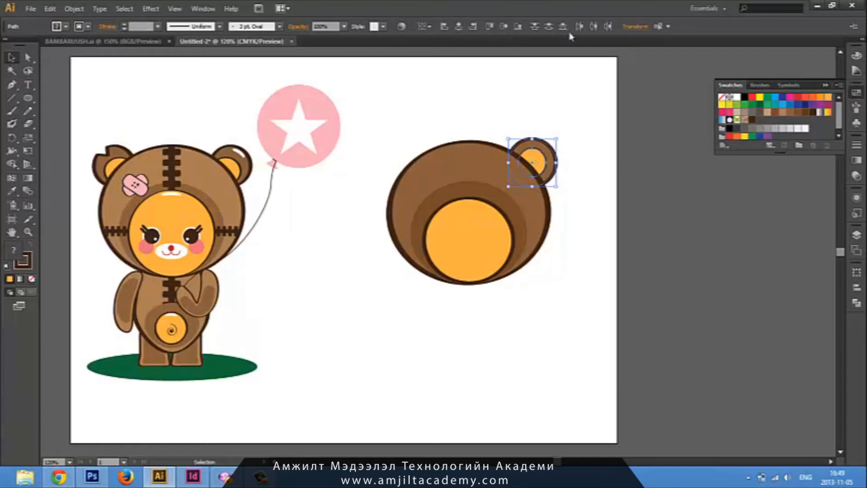
{"action": "left_click", "coordinate": [586, 161]}
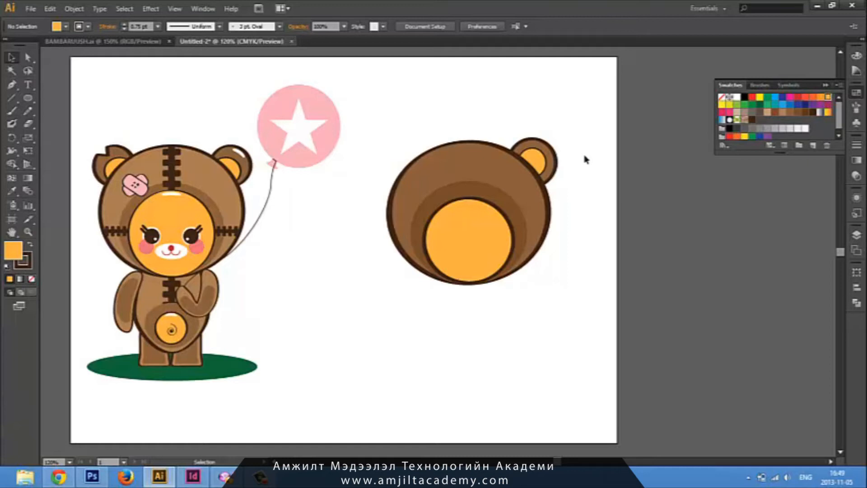
{"action": "left_click", "coordinate": [541, 164]}
{"action": "left_click", "coordinate": [553, 312]}
Show the rulers around the document
{"action": "left_click", "coordinate": [413, 219]}
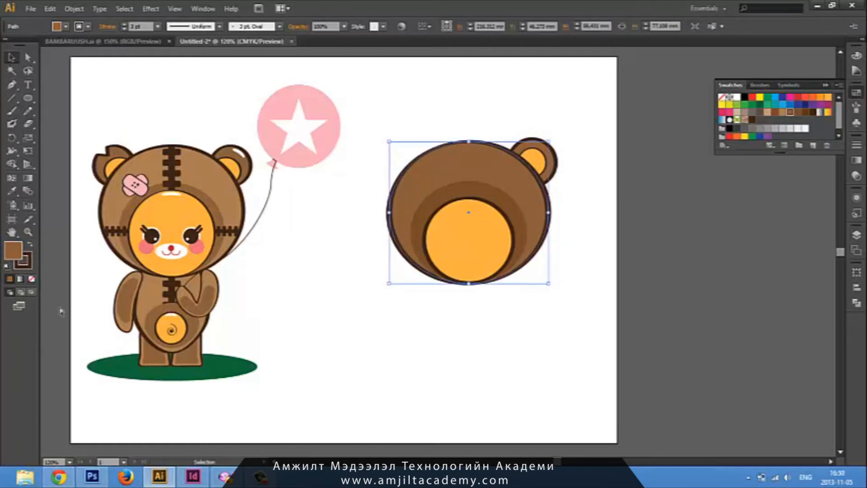
{"action": "left_click", "coordinate": [175, 9]}
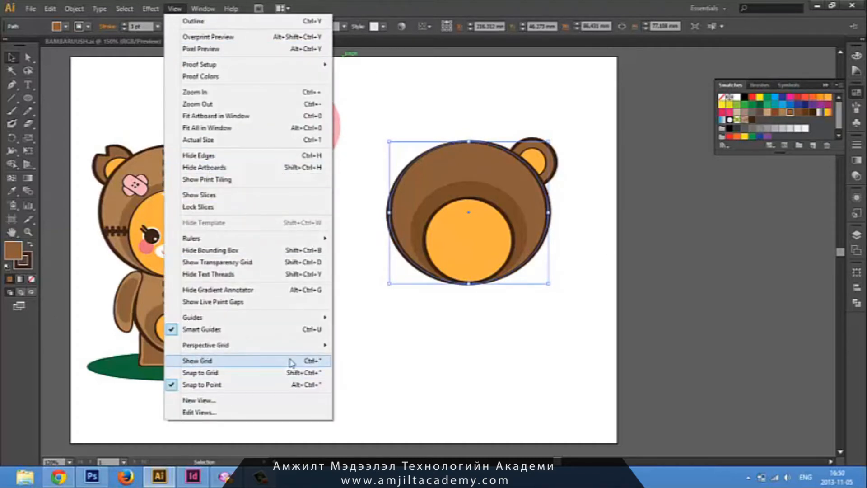
{"action": "mouse_move", "coordinate": [261, 239]}
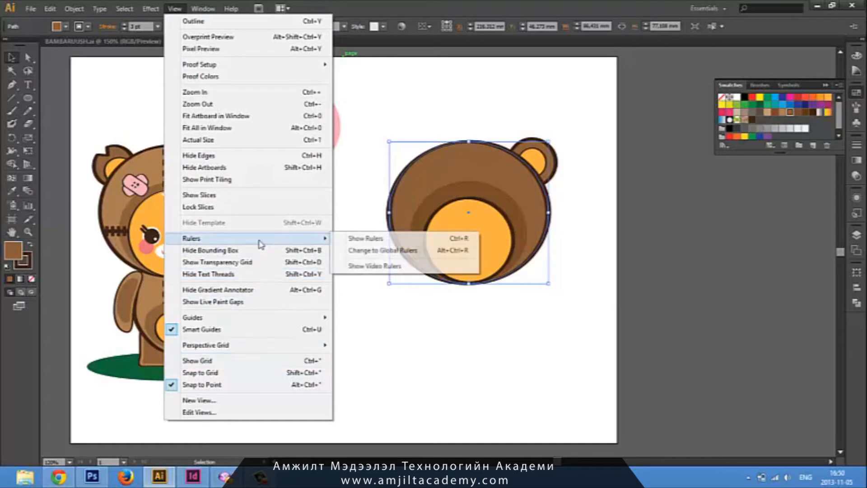
{"action": "left_click", "coordinate": [366, 243]}
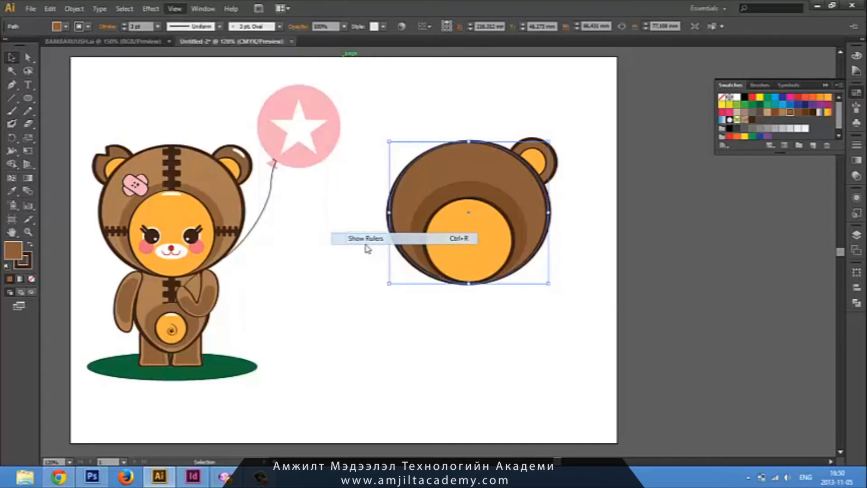
{"action": "left_click", "coordinate": [329, 249]}
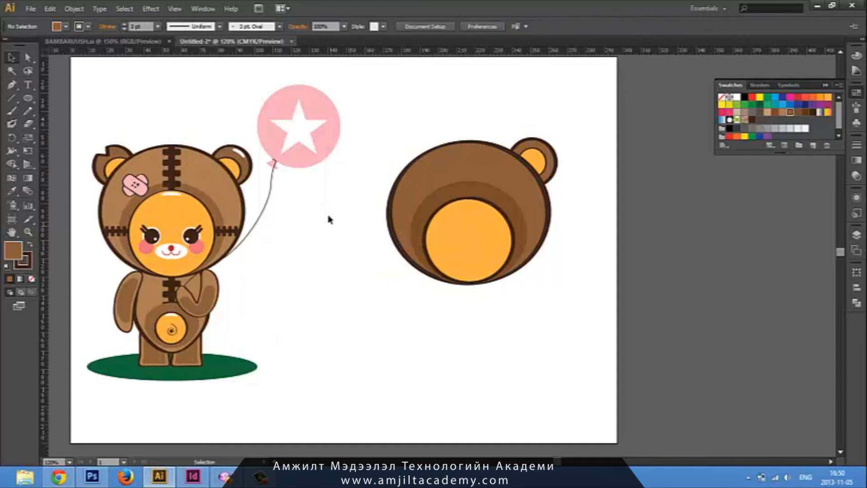
Place a vertical ruler guide through the centre of the head ellipse
{"action": "left_click", "coordinate": [408, 177]}
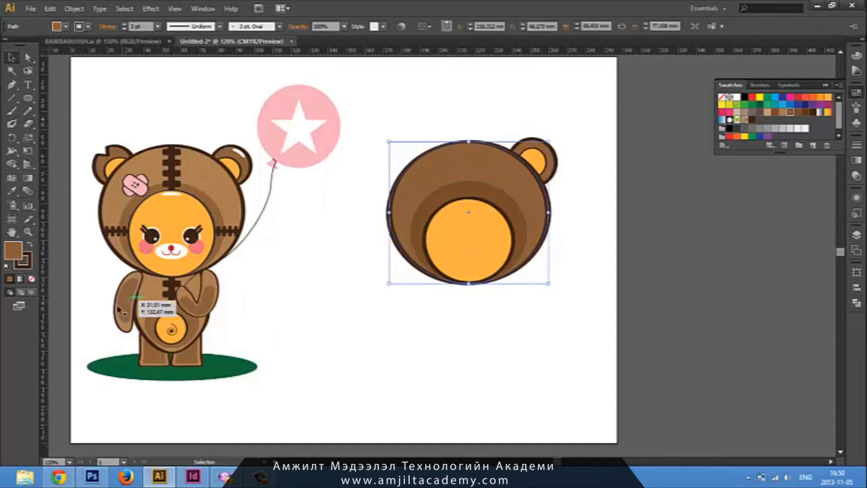
{"action": "left_click_drag", "start_coordinate": [45, 325], "coordinate": [470, 294]}
{"action": "left_click", "coordinate": [499, 322]}
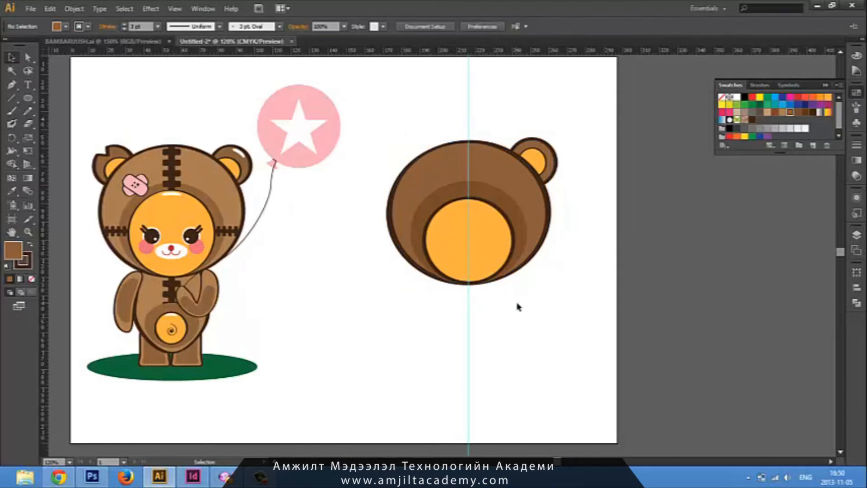
Place a second vertical guide at the inner edge of the brown ear circle
{"action": "key", "text": "ctrl+plus"}
{"action": "key", "text": "plus"}
{"action": "left_click_drag", "start_coordinate": [554, 253], "coordinate": [450, 323]}
{"action": "key", "text": "v"}
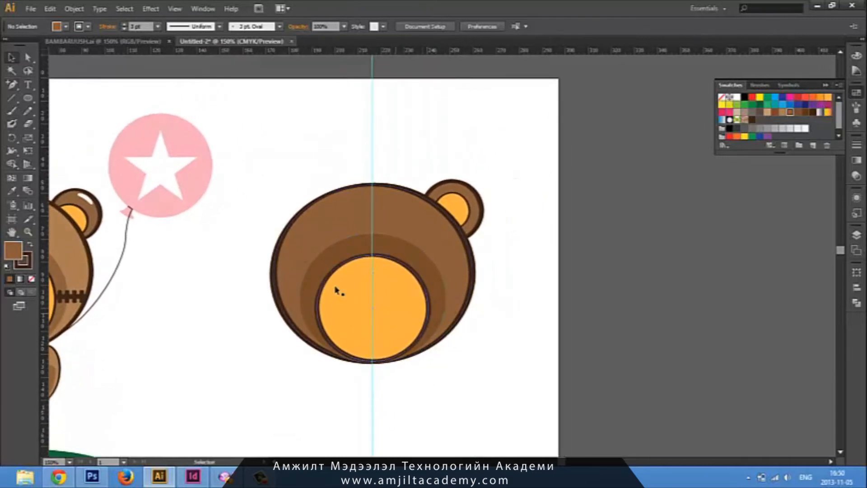
{"action": "left_click", "coordinate": [438, 188]}
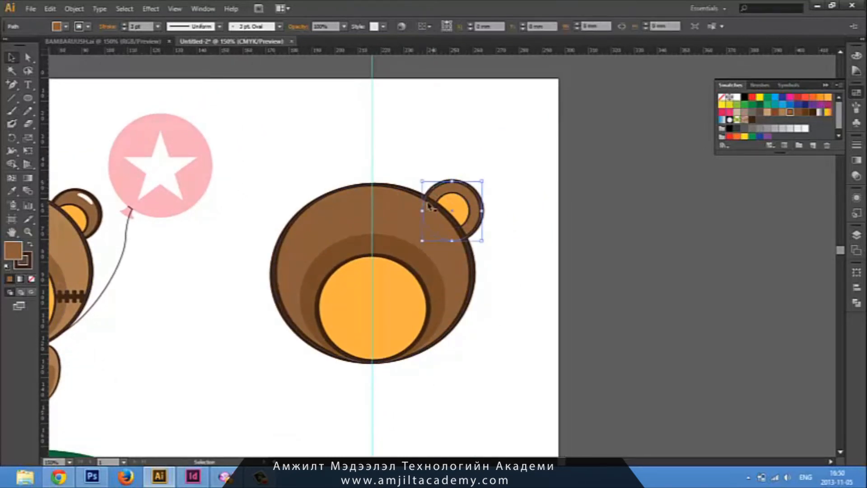
{"action": "left_click_drag", "start_coordinate": [44, 301], "coordinate": [422, 310]}
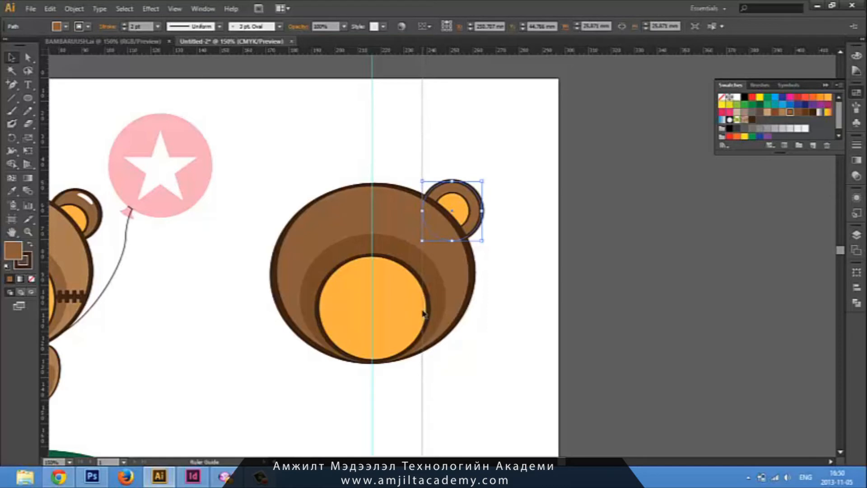
{"action": "left_click", "coordinate": [497, 345]}
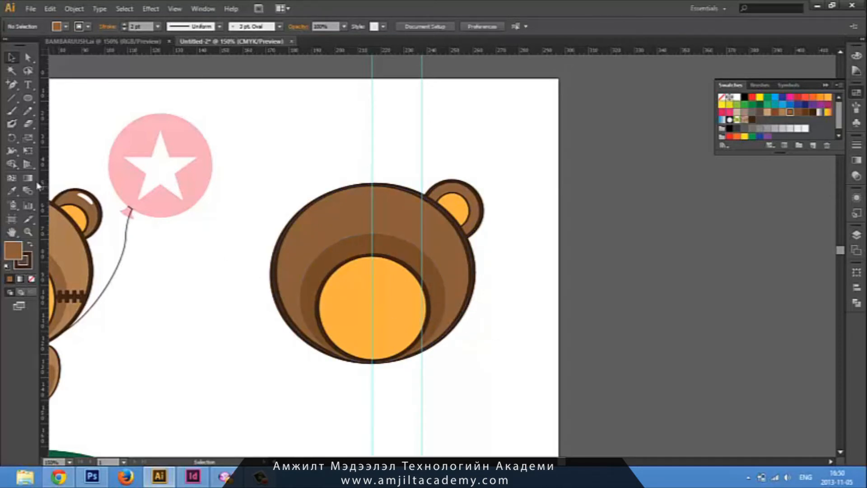
Draw a helper rectangle above the head as wide as the gap between the guides and place it on the centre guide's other side
{"action": "left_click", "coordinate": [27, 99]}
{"action": "left_click", "coordinate": [32, 101]}
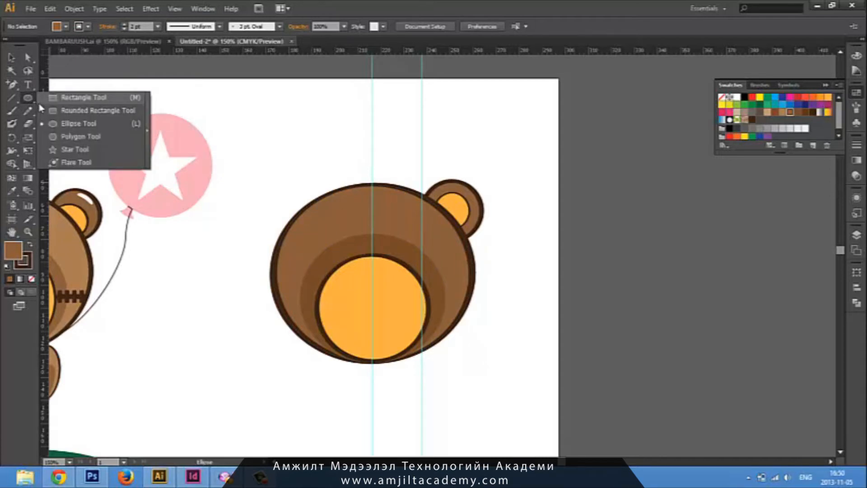
{"action": "left_click", "coordinate": [67, 98]}
{"action": "mouse_move", "coordinate": [374, 132]}
{"action": "left_mouse_down"}
{"action": "mouse_move", "coordinate": [428, 160]}
{"action": "mouse_move", "coordinate": [362, 154]}
{"action": "left_mouse_up"}
{"action": "key", "text": "v"}
{"action": "left_click", "coordinate": [275, 210]}
{"action": "left_click", "coordinate": [364, 153]}
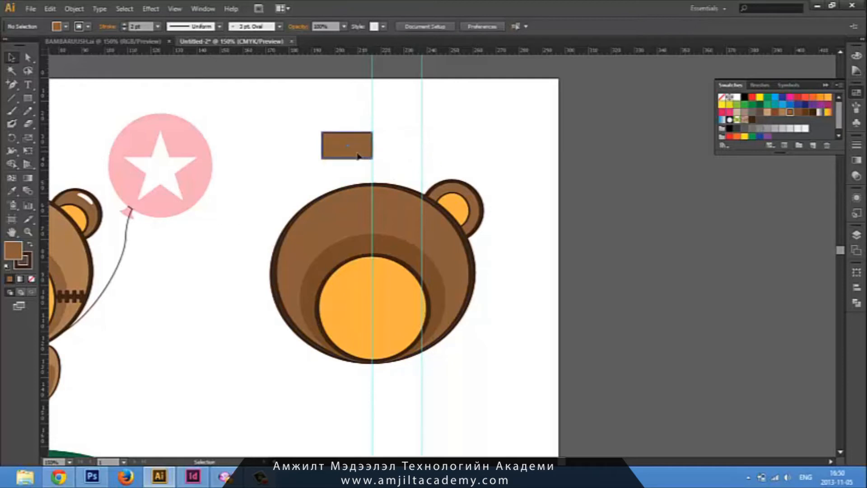
Place a third vertical guide along the helper rectangle's outer edge and delete the rectangle
{"action": "left_click_drag", "start_coordinate": [51, 318], "coordinate": [323, 207]}
{"action": "left_click", "coordinate": [338, 178]}
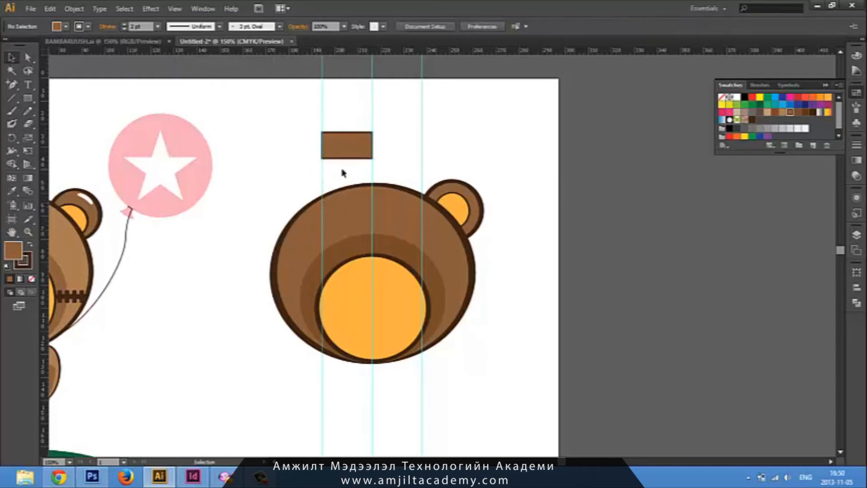
{"action": "left_click", "coordinate": [351, 146]}
{"action": "key", "text": "Delete"}
Make a copy of both ear circles reflected about the vertical axis and place it against the third guide as the opposite ear
{"action": "left_click_drag", "start_coordinate": [519, 181], "coordinate": [463, 213]}
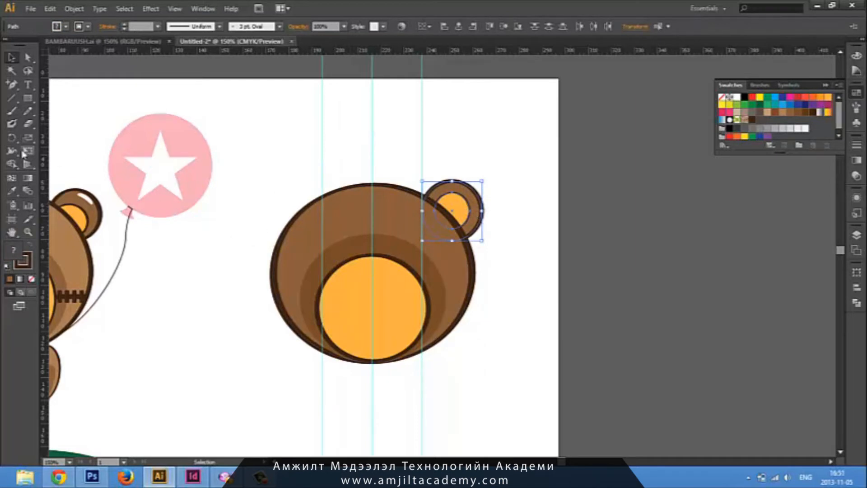
{"action": "left_click_drag", "start_coordinate": [11, 138], "coordinate": [64, 138]}
{"action": "key", "text": "o"}
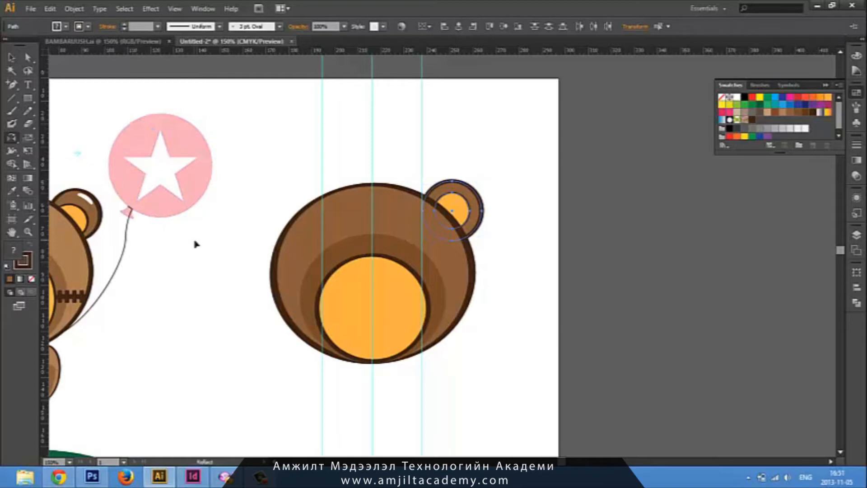
{"action": "key", "text": "Return"}
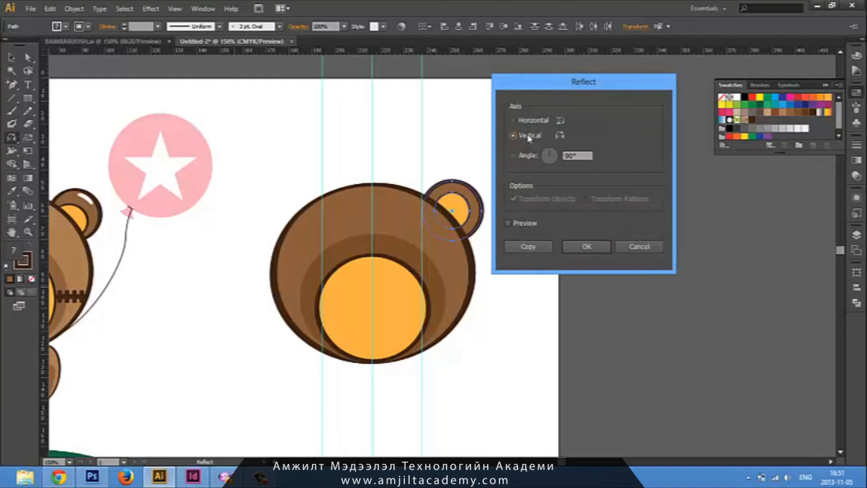
{"action": "left_click", "coordinate": [530, 244]}
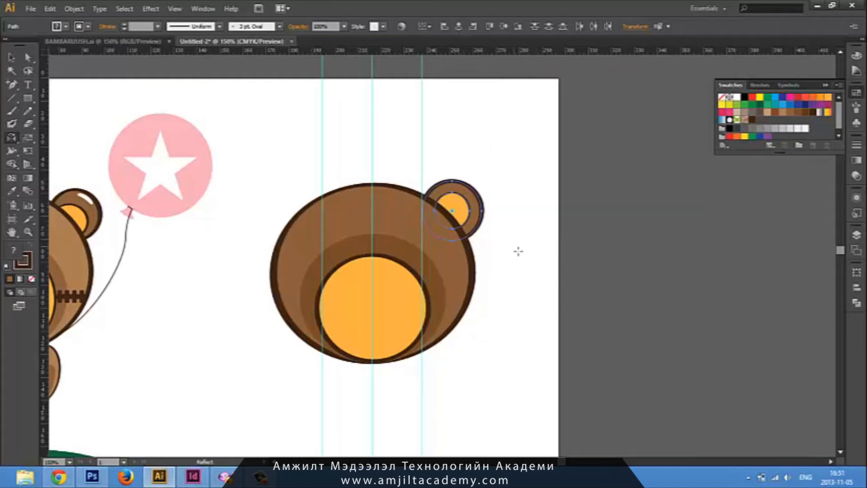
{"action": "key", "text": "v"}
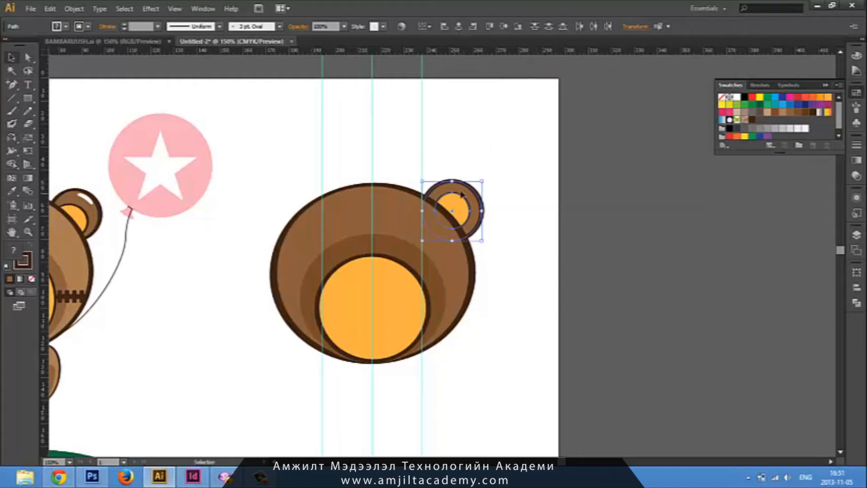
{"action": "left_click_drag", "start_coordinate": [453, 215], "coordinate": [306, 203]}
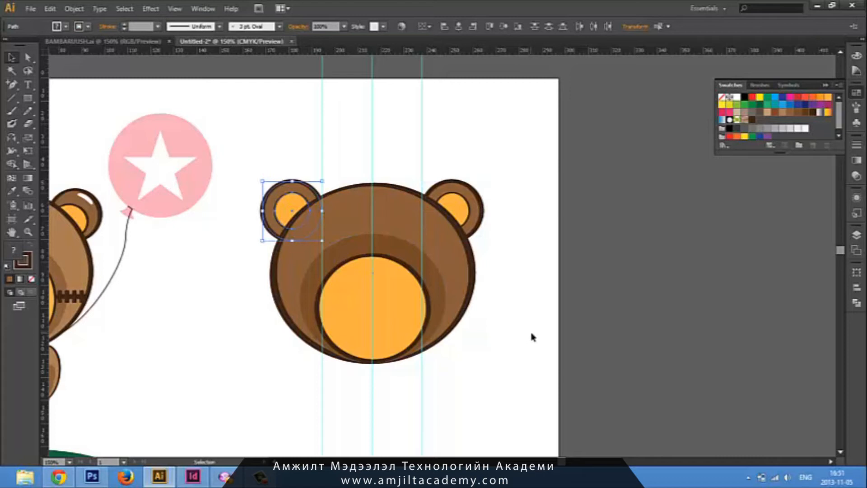
{"action": "left_click", "coordinate": [530, 337]}
{"action": "left_click_drag", "start_coordinate": [473, 379], "coordinate": [530, 356]}
{"action": "left_click_drag", "start_coordinate": [394, 339], "coordinate": [466, 300]}
{"action": "left_click_drag", "start_coordinate": [370, 321], "coordinate": [380, 330]}
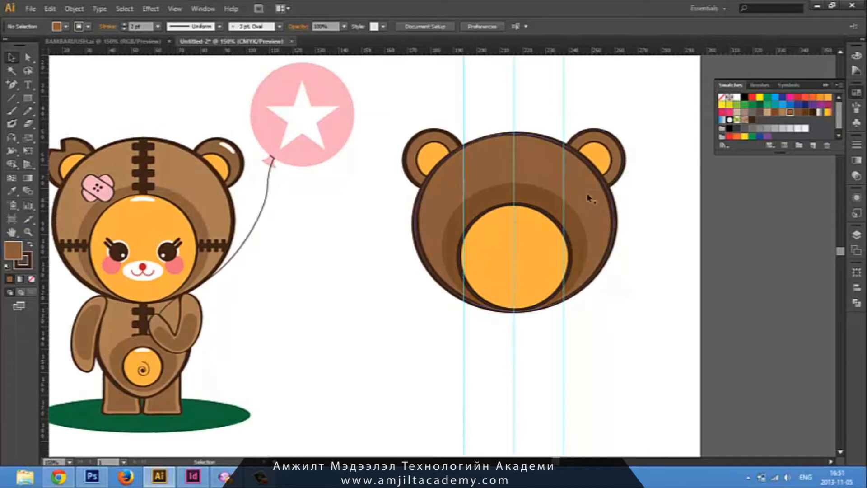
{"action": "left_click_drag", "start_coordinate": [364, 296], "coordinate": [490, 375]}
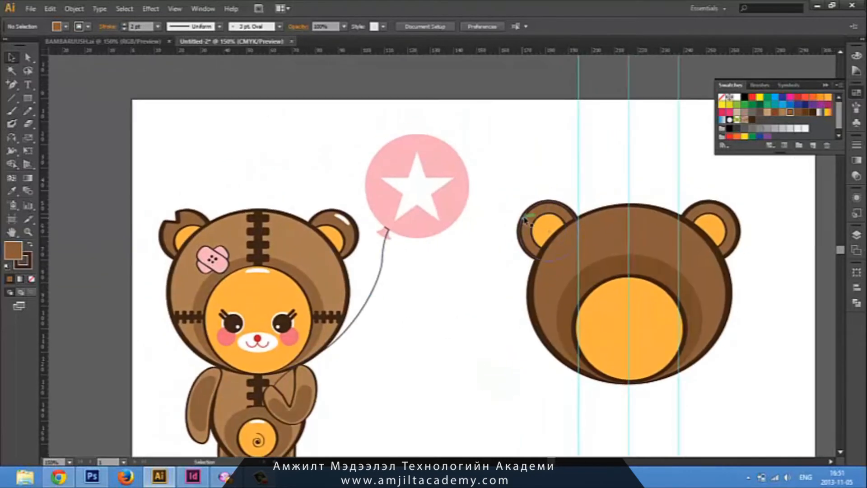
{"action": "left_click_drag", "start_coordinate": [28, 98], "coordinate": [72, 152]}
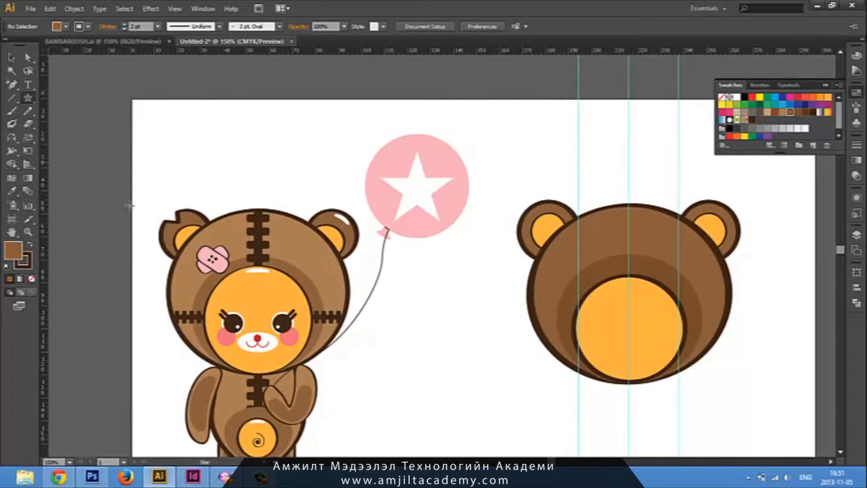
{"action": "left_click_drag", "start_coordinate": [429, 312], "coordinate": [529, 205]}
{"action": "key", "text": "v"}
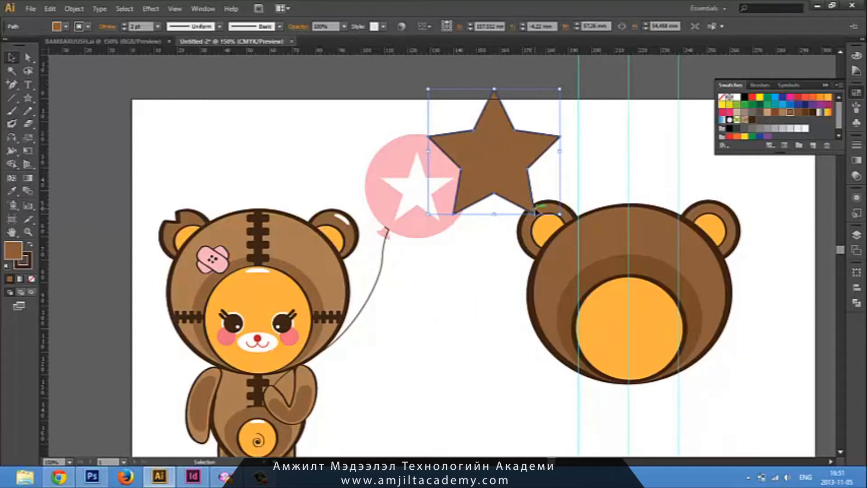
{"action": "key", "text": "Delete"}
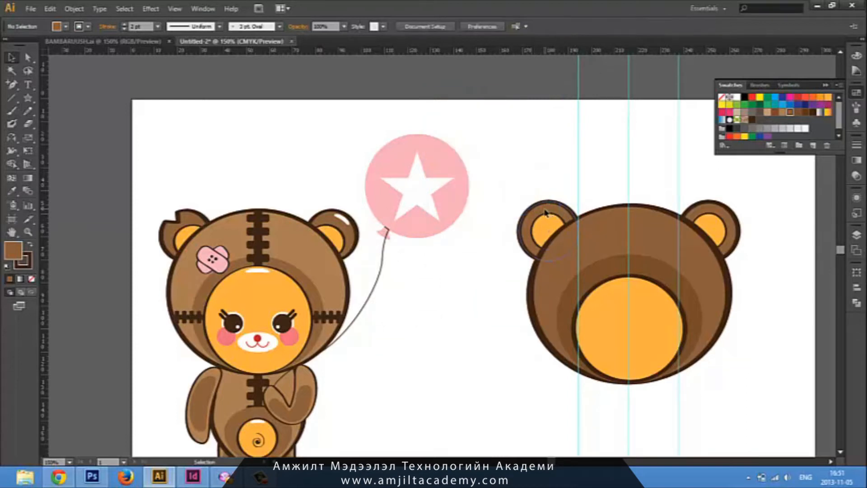
Draw a brown triangle with the Pen tool in the empty space between the reference bear and the new head
{"action": "left_click", "coordinate": [546, 213]}
{"action": "key", "text": "space"}
{"action": "left_click_drag", "start_coordinate": [482, 293], "coordinate": [460, 284]}
{"action": "left_click", "coordinate": [435, 342]}
{"action": "key", "text": "p"}
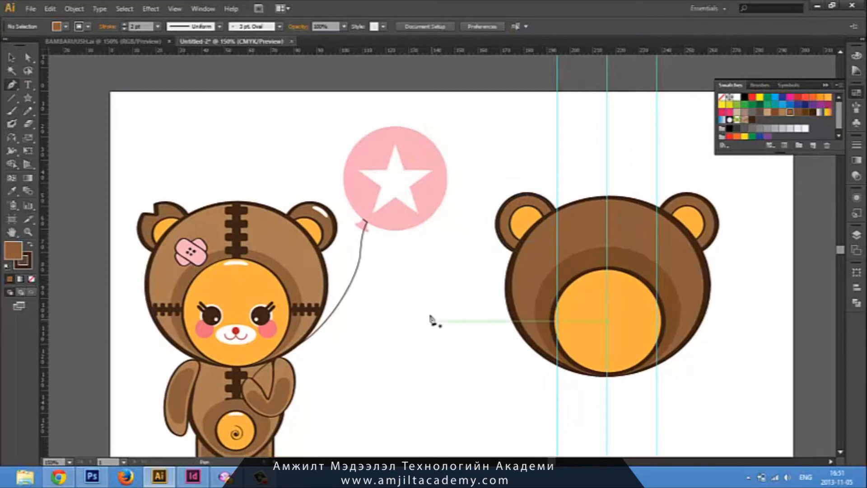
{"action": "left_click", "coordinate": [417, 295]}
{"action": "left_click", "coordinate": [467, 324]}
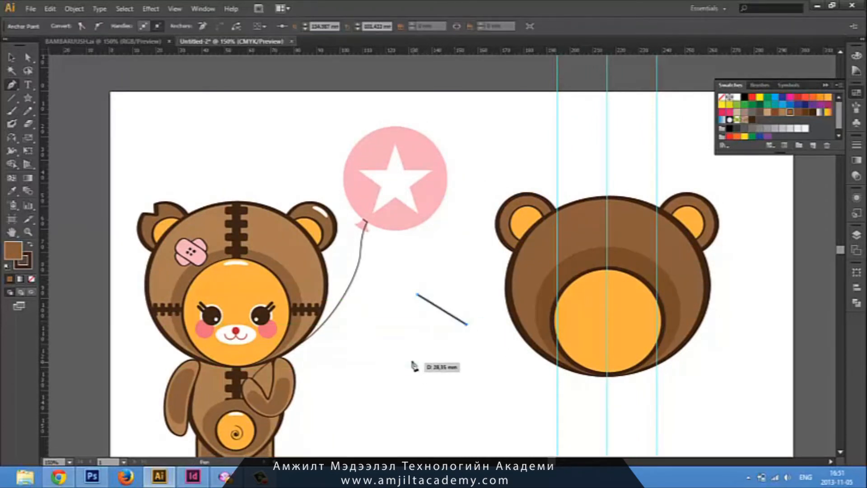
{"action": "left_click", "coordinate": [399, 352]}
{"action": "key", "text": "v"}
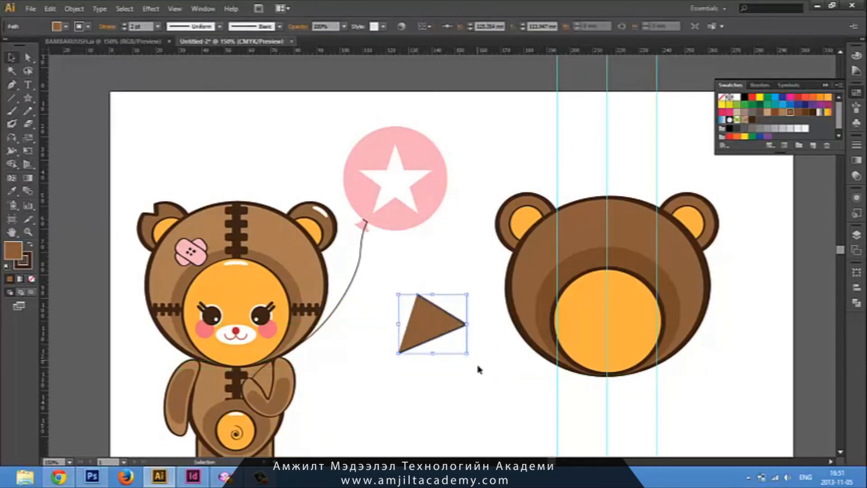
Rotate the triangle and move it so its pointed tip cuts into the upper outer edge of the copied ear
{"action": "left_click_drag", "start_coordinate": [476, 361], "coordinate": [461, 376]}
{"action": "left_click_drag", "start_coordinate": [441, 330], "coordinate": [554, 189]}
{"action": "left_click_drag", "start_coordinate": [490, 202], "coordinate": [488, 199]}
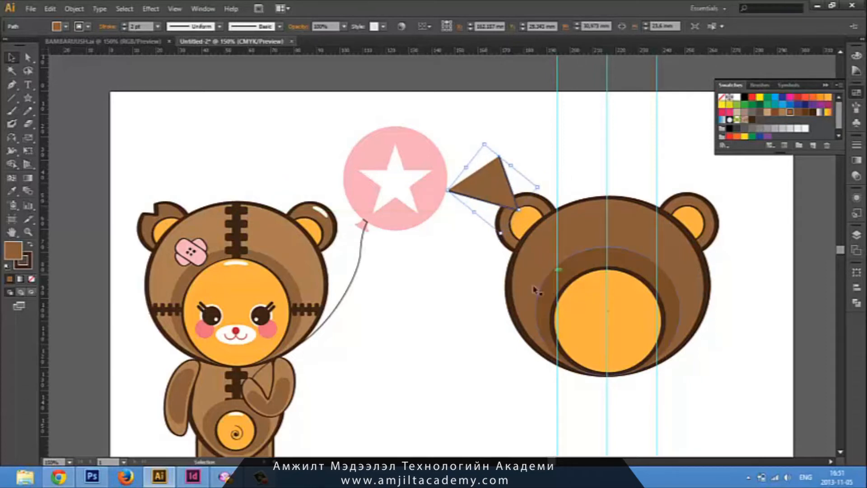
{"action": "left_click", "coordinate": [405, 289]}
Subtract the triangle from the copied ear's brown circle with Pathfinder Minus Front to notch the ear
{"action": "left_click", "coordinate": [524, 221]}
{"action": "left_click", "coordinate": [491, 192], "text": "shift"}
{"action": "left_click", "coordinate": [857, 303]}
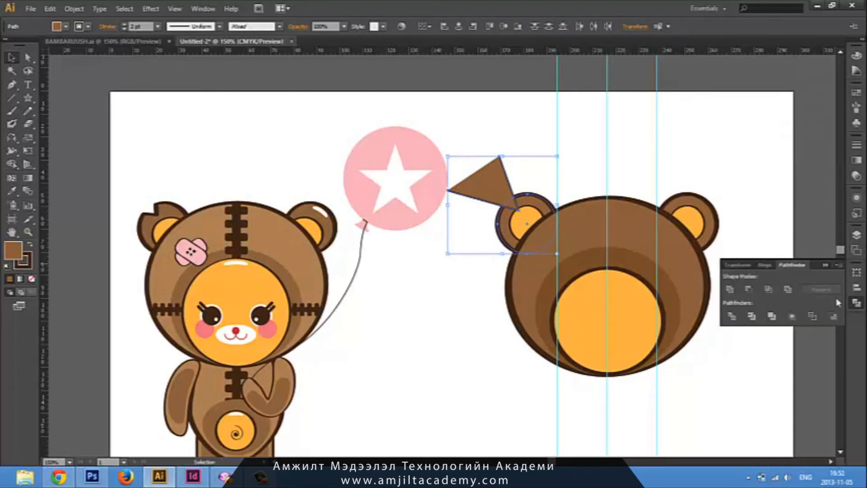
{"action": "left_click", "coordinate": [750, 290]}
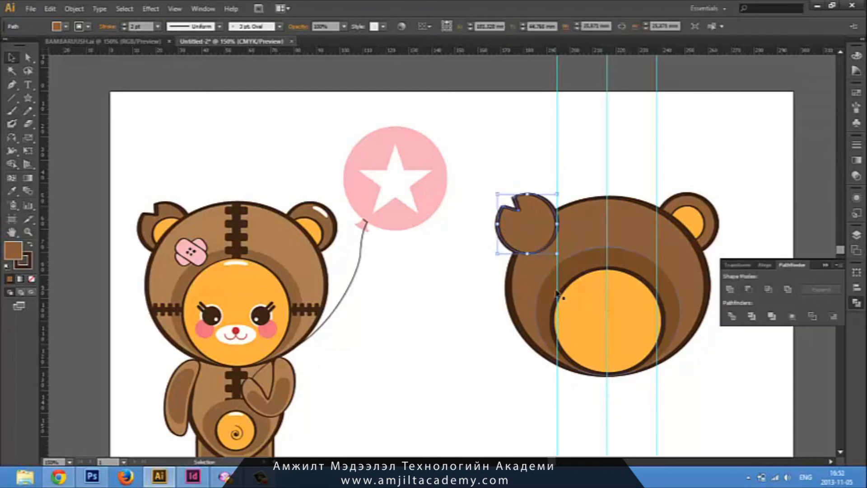
{"action": "left_click", "coordinate": [471, 265]}
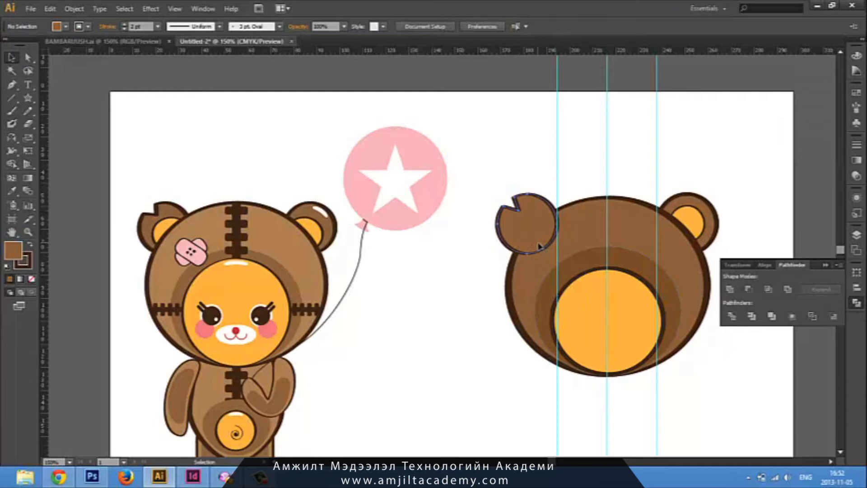
Send the notched brown ear circle to the back, behind its orange inner circle and the head
{"action": "right_click", "coordinate": [538, 245]}
{"action": "mouse_move", "coordinate": [620, 399]}
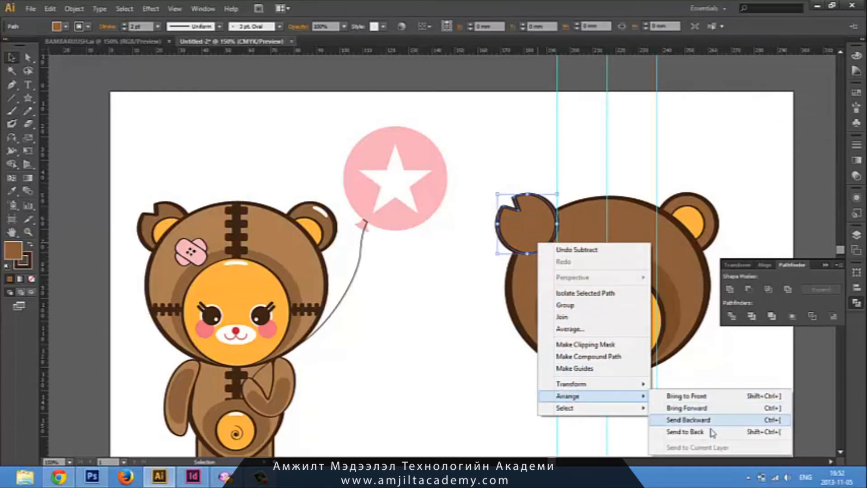
{"action": "left_click", "coordinate": [711, 430]}
{"action": "left_click", "coordinate": [427, 334]}
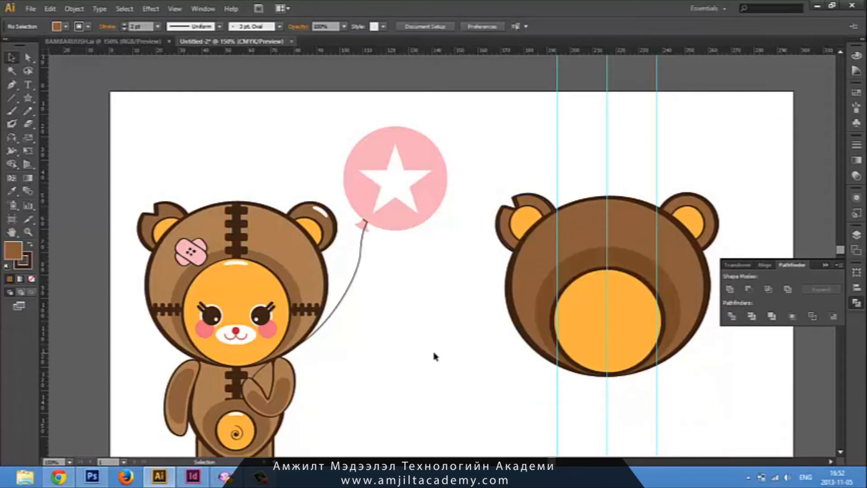
Move the orange inner circles of both ears slightly down together
{"action": "left_click_drag", "start_coordinate": [494, 322], "coordinate": [405, 270]}
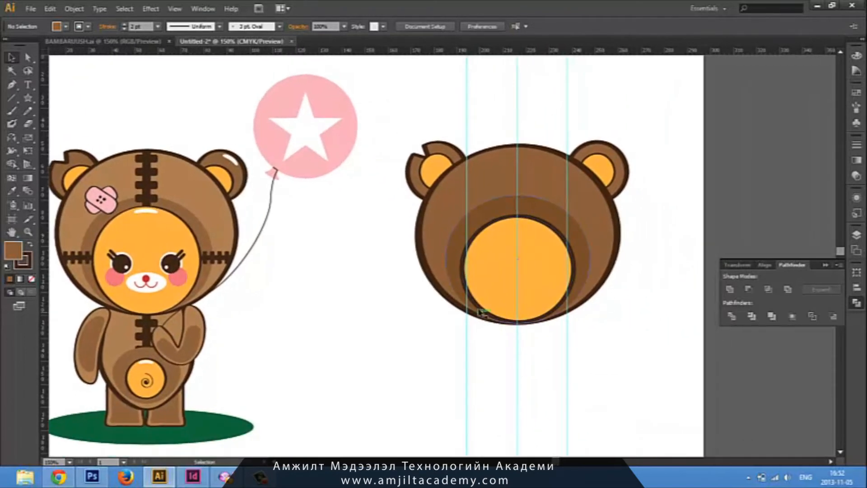
{"action": "left_click", "coordinate": [434, 161]}
{"action": "left_click", "coordinate": [596, 165], "text": "shift"}
{"action": "key", "text": "Down"}
{"action": "key", "text": "Down"}
{"action": "key", "text": "Down"}
{"action": "key", "text": "Down"}
{"action": "key", "text": "Down"}
{"action": "key", "text": "Down"}
{"action": "key", "text": "Down"}
{"action": "key", "text": "Down"}
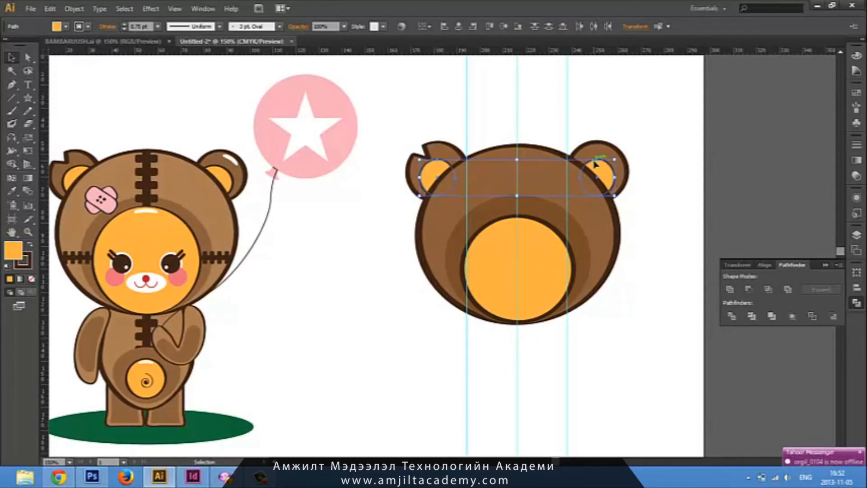
{"action": "left_click", "coordinate": [631, 319]}
{"action": "key", "text": "space"}
{"action": "mouse_move", "coordinate": [475, 325]}
{"action": "left_mouse_down"}
{"action": "mouse_move", "coordinate": [496, 304]}
{"action": "mouse_move", "coordinate": [486, 321]}
{"action": "left_mouse_up"}
{"action": "left_click_drag", "start_coordinate": [425, 301], "coordinate": [388, 313]}
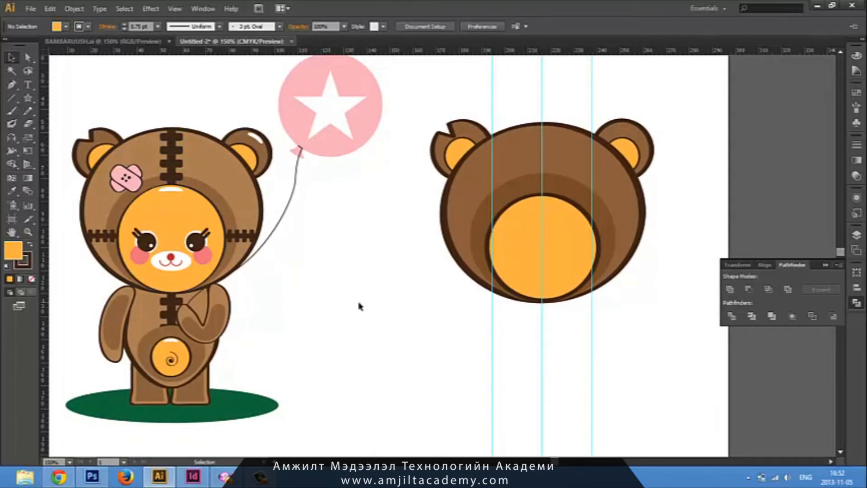
{"action": "left_click_drag", "start_coordinate": [412, 321], "coordinate": [393, 333]}
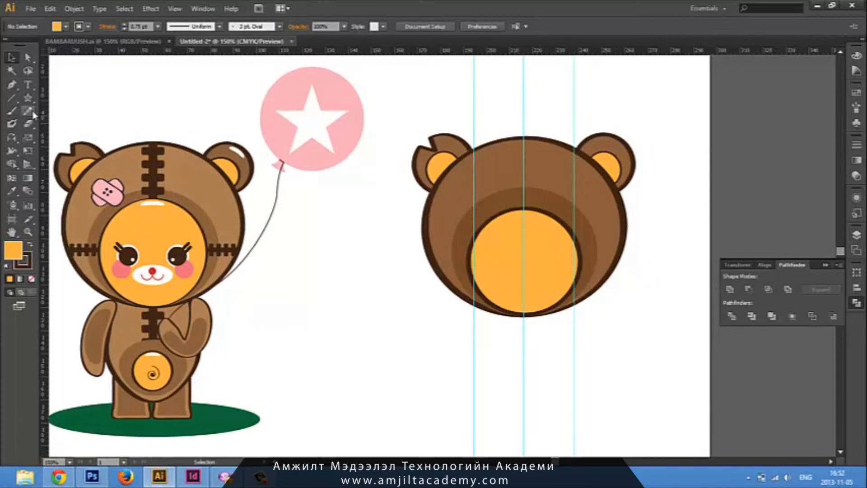
Draw a vertical strip about 4.5 mm wide and 30.6 mm high from the head's top edge to the face circle and fill it dark brown
{"action": "left_click_drag", "start_coordinate": [30, 97], "coordinate": [100, 107]}
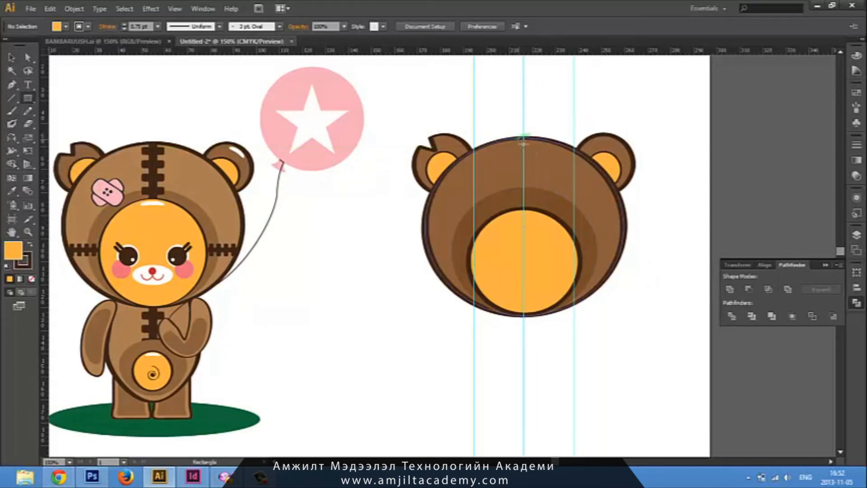
{"action": "left_click_drag", "start_coordinate": [523, 138], "coordinate": [533, 177]}
{"action": "left_click_drag", "start_coordinate": [532, 205], "coordinate": [535, 215]}
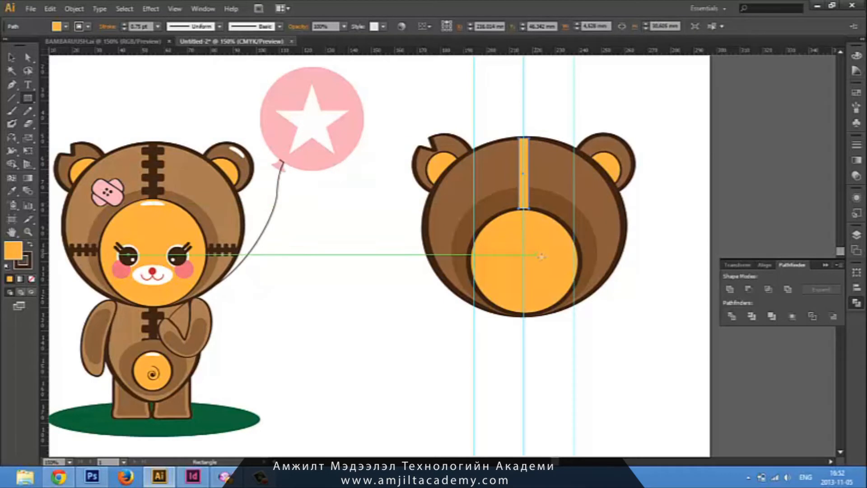
{"action": "left_click", "coordinate": [853, 98]}
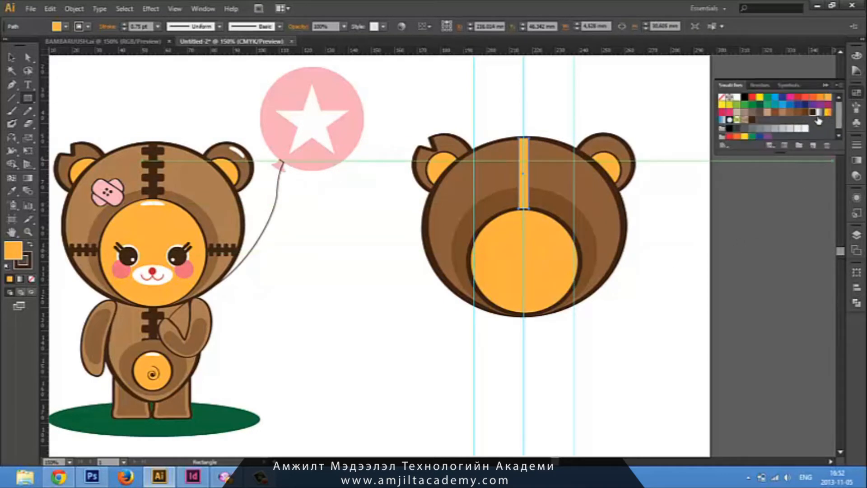
{"action": "left_click", "coordinate": [814, 112]}
{"action": "left_click", "coordinate": [12, 58]}
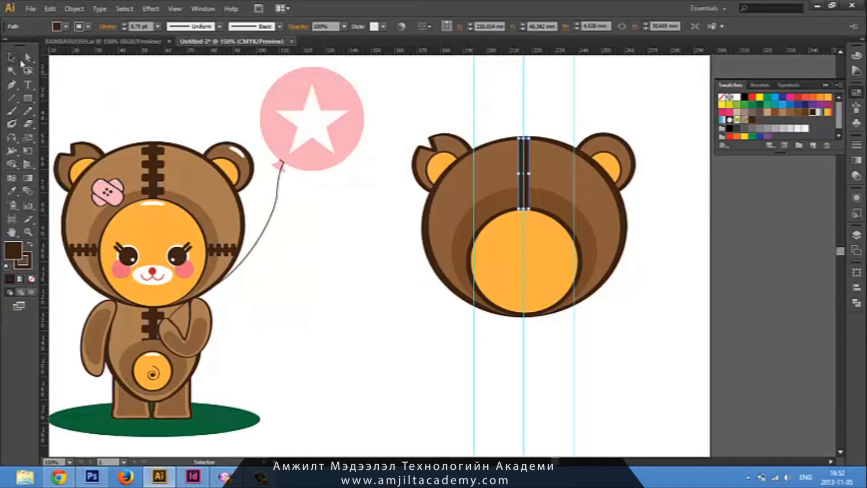
{"action": "left_click", "coordinate": [341, 357]}
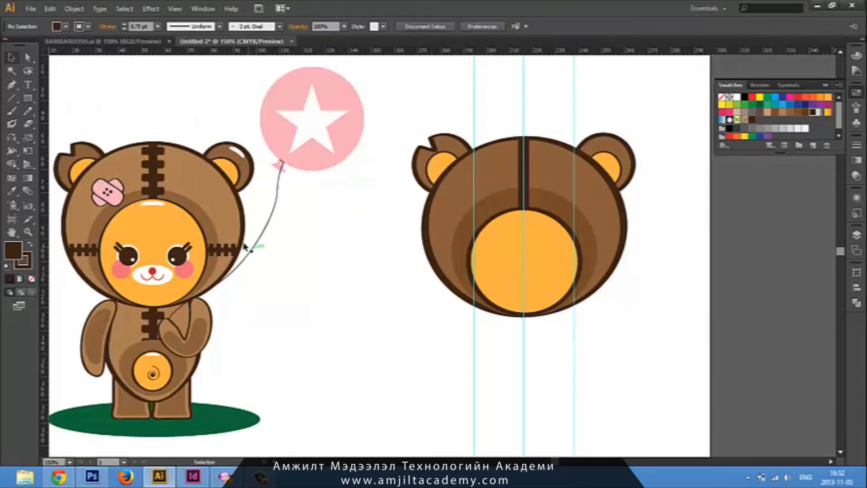
Draw four dark brown rounded rectangles as horizontal stitches stacked across the strip above the face
{"action": "left_click_drag", "start_coordinate": [160, 191], "coordinate": [163, 155]}
{"action": "left_click_drag", "start_coordinate": [27, 97], "coordinate": [102, 116]}
{"action": "left_click_drag", "start_coordinate": [309, 257], "coordinate": [541, 209]}
{"action": "key", "text": "v"}
{"action": "left_click", "coordinate": [356, 320]}
Squeeze the four stitches together vertically and shift them up so they sit along the strip clear of the face circle
{"action": "left_click", "coordinate": [541, 190], "text": "shift"}
{"action": "left_click", "coordinate": [541, 173], "text": "shift"}
{"action": "left_click", "coordinate": [542, 156], "text": "shift"}
{"action": "left_click_drag", "start_coordinate": [550, 180], "coordinate": [544, 181]}
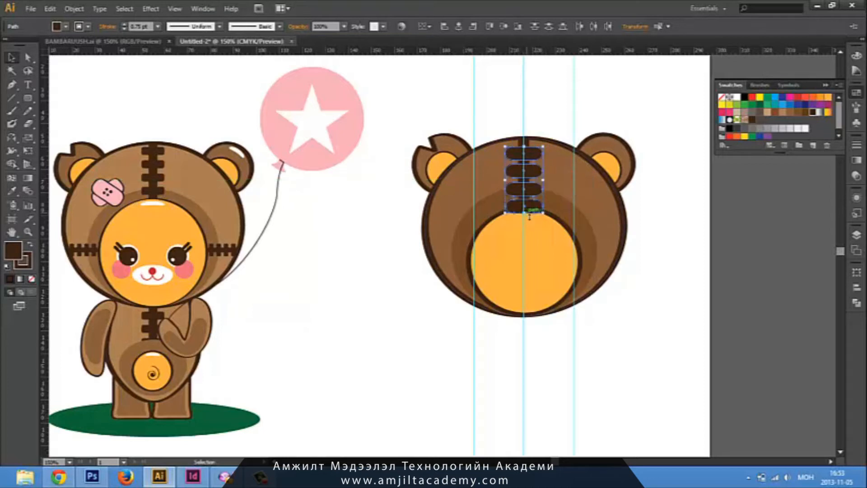
{"action": "left_click_drag", "start_coordinate": [528, 212], "coordinate": [529, 207]}
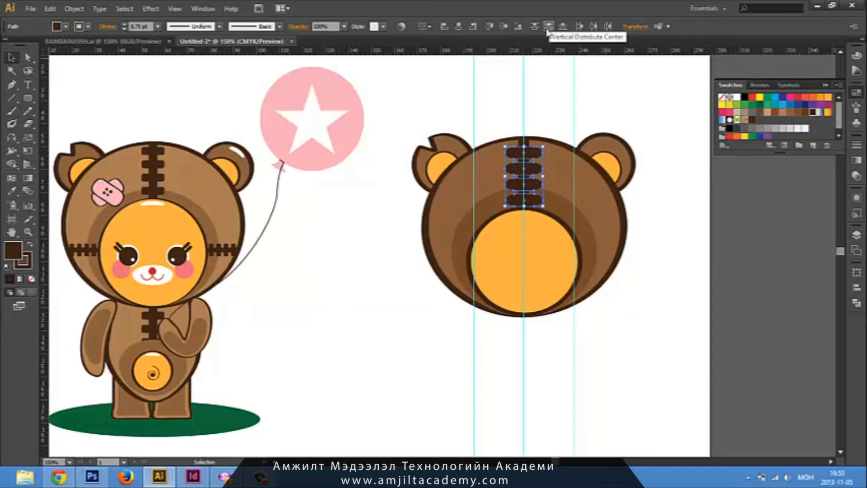
{"action": "key", "text": "Up"}
{"action": "key", "text": "Up"}
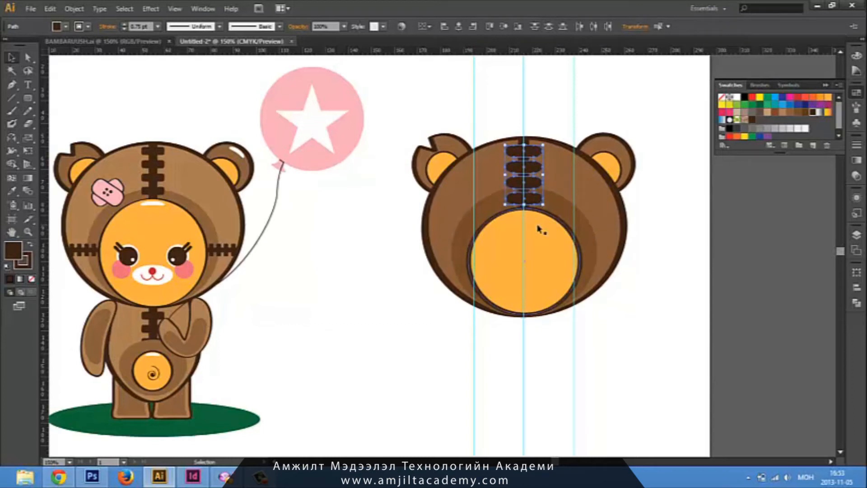
{"action": "key", "text": "Up"}
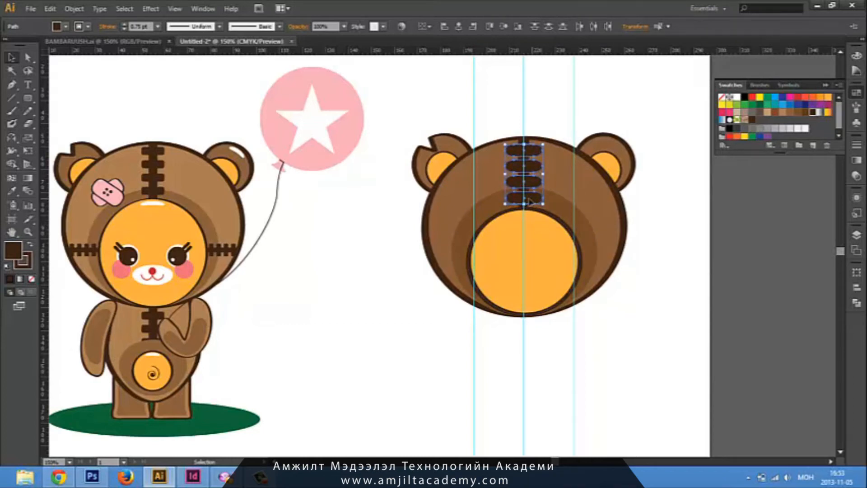
{"action": "left_click", "coordinate": [354, 220]}
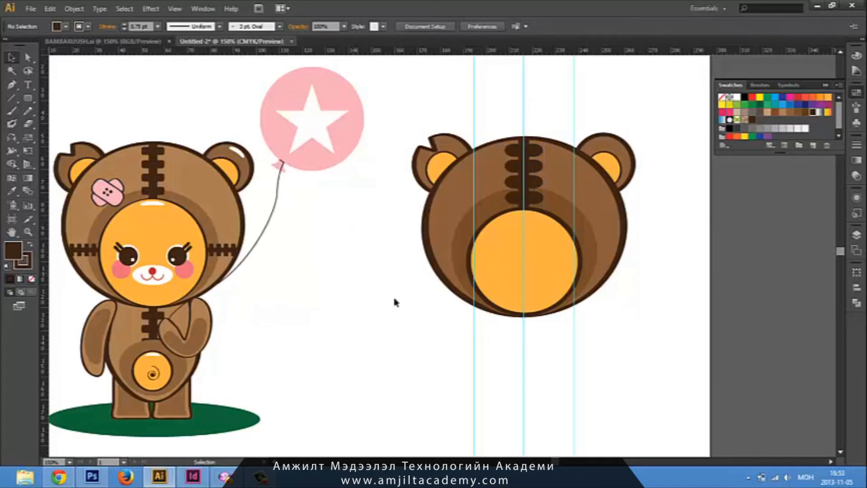
Duplicate the whole forehead seam, rotate the copy to horizontal, shrink it and place it beside the face under the notched ear
{"action": "left_click_drag", "start_coordinate": [416, 312], "coordinate": [441, 310]}
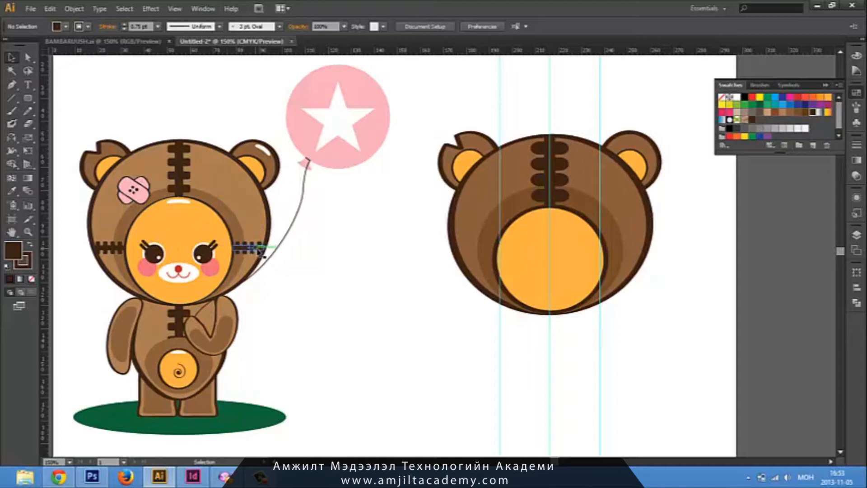
{"action": "left_click", "coordinate": [547, 153]}
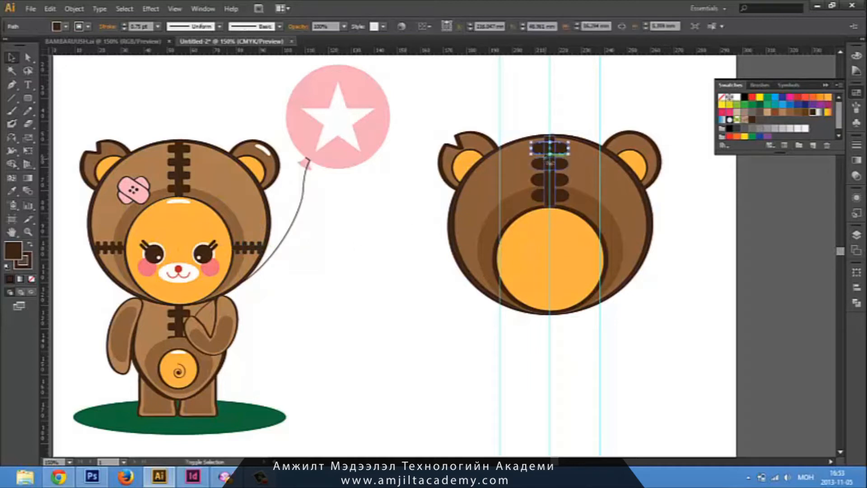
{"action": "left_click", "coordinate": [565, 167], "text": "shift"}
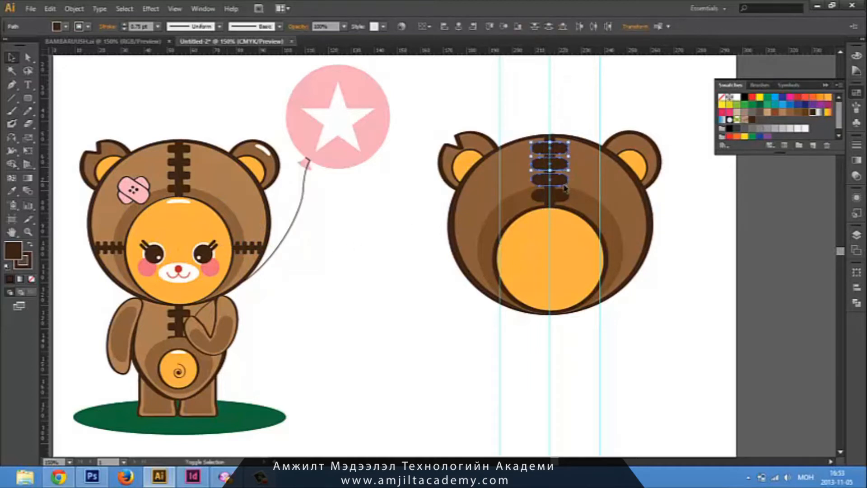
{"action": "left_click", "coordinate": [561, 196], "text": "shift"}
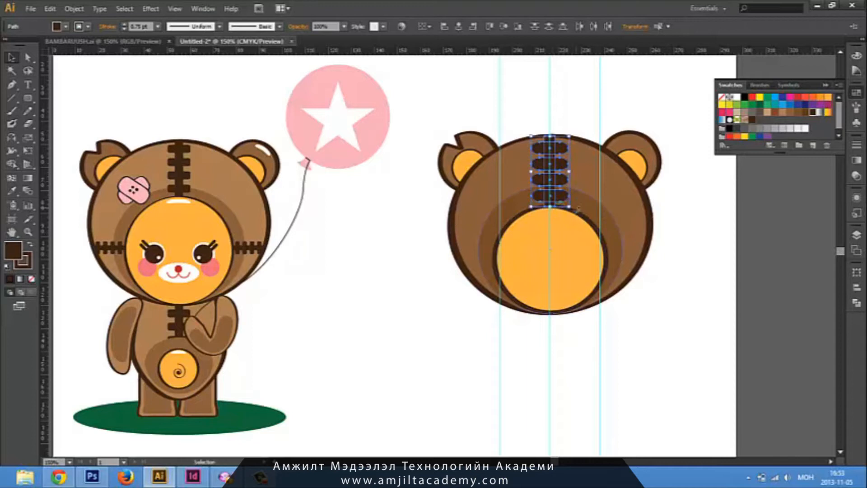
{"action": "left_click_drag", "start_coordinate": [560, 196], "coordinate": [445, 208]}
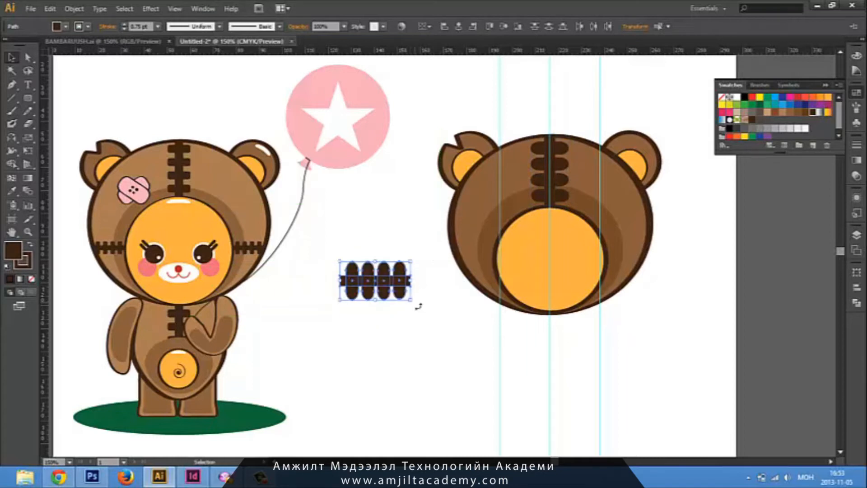
{"action": "left_click_drag", "start_coordinate": [421, 304], "coordinate": [392, 319]}
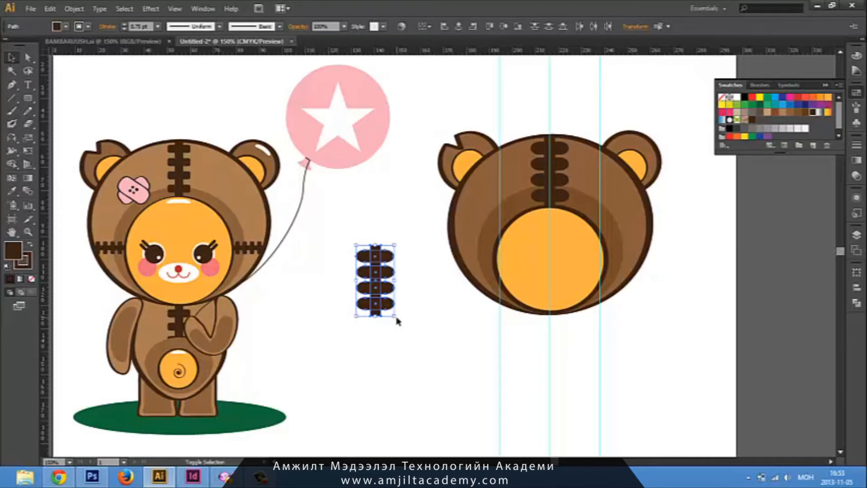
{"action": "left_click_drag", "start_coordinate": [415, 322], "coordinate": [504, 261]}
{"action": "left_click", "coordinate": [408, 328]}
{"action": "left_click_drag", "start_coordinate": [448, 329], "coordinate": [379, 294]}
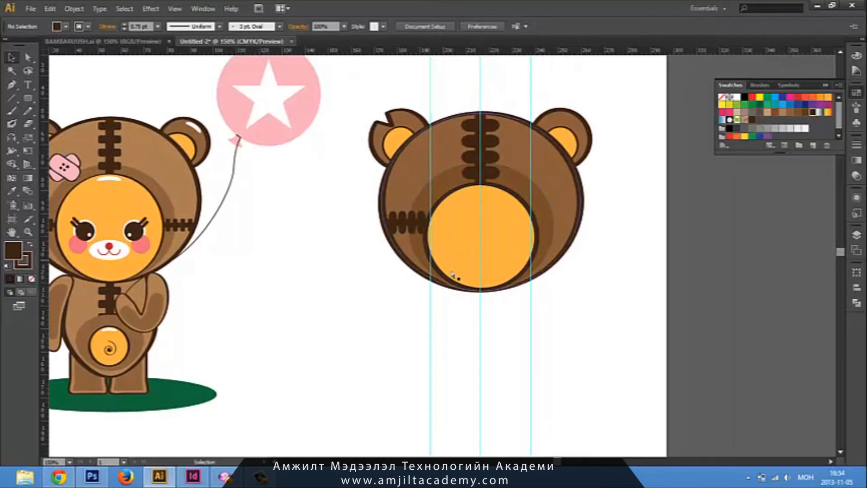
Nudge the horizontal side seam down and inward so it meets the face circle's edge
{"action": "left_click", "coordinate": [412, 224]}
{"action": "left_click_drag", "start_coordinate": [438, 240], "coordinate": [428, 237]}
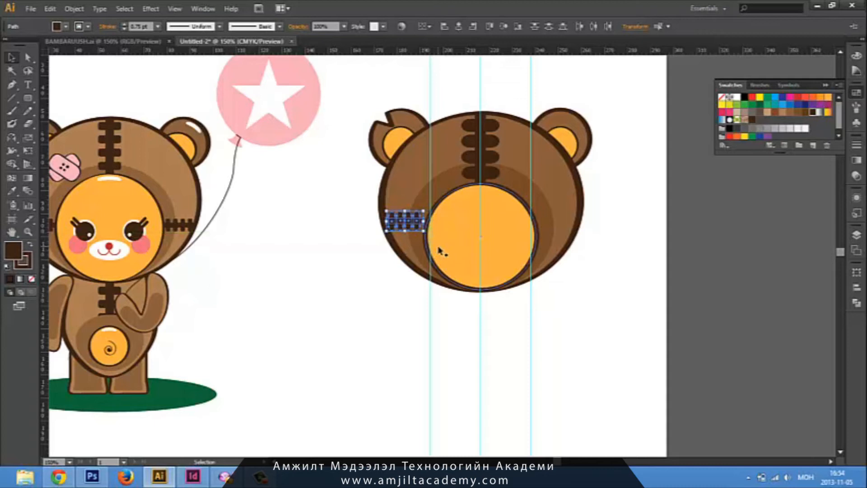
{"action": "key", "text": "Down"}
{"action": "key", "text": "Down"}
{"action": "key", "text": "Down"}
{"action": "key", "text": "Down"}
{"action": "key", "text": "Down"}
{"action": "key", "text": "Down"}
{"action": "key", "text": "Down"}
{"action": "key", "text": "Down"}
{"action": "key", "text": "Down"}
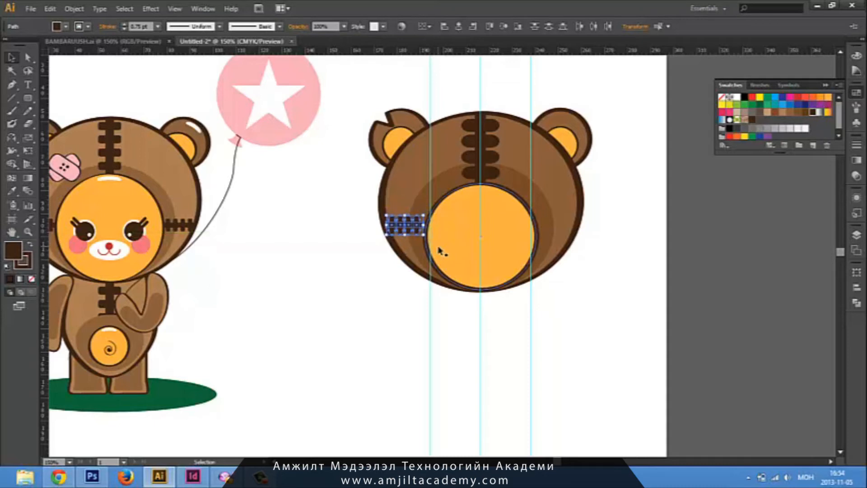
{"action": "key", "text": "Right"}
{"action": "key", "text": "Right"}
{"action": "key", "text": "Right"}
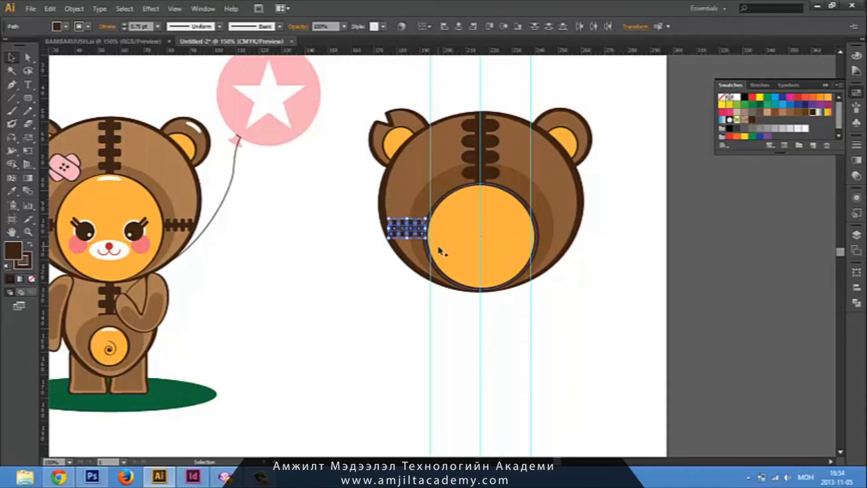
{"action": "left_click", "coordinate": [379, 289]}
{"action": "left_click_drag", "start_coordinate": [389, 296], "coordinate": [472, 276]}
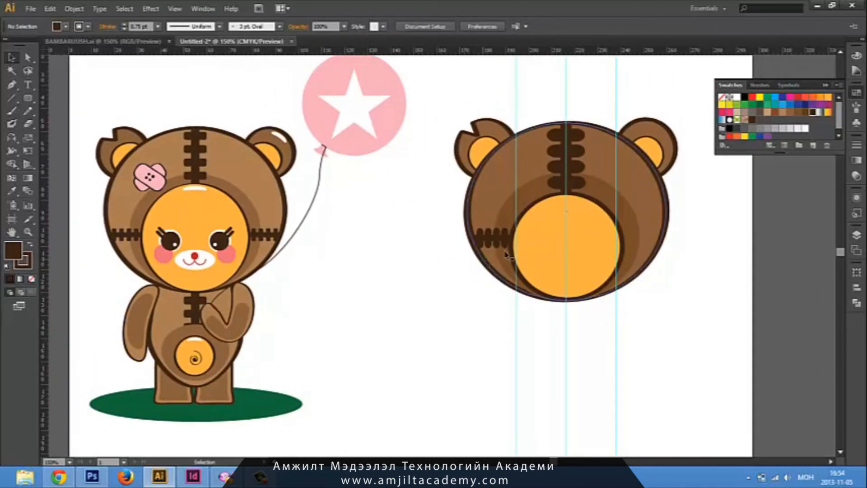
{"action": "left_click_drag", "start_coordinate": [449, 222], "coordinate": [408, 251]}
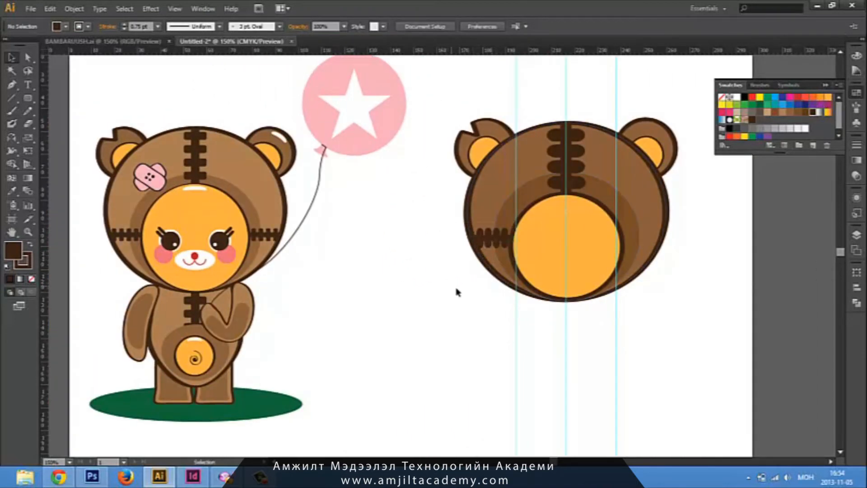
Try to reflect a copy of the side seam's stitches about the vertical axis and move it to the opposite side of the face
{"action": "left_click", "coordinate": [479, 237]}
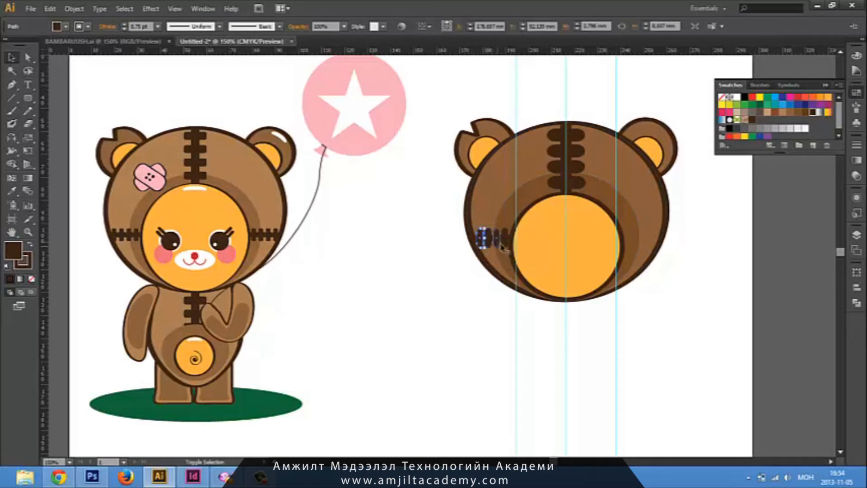
{"action": "left_click", "coordinate": [497, 243], "text": "shift"}
{"action": "left_click_drag", "start_coordinate": [493, 247], "coordinate": [510, 240]}
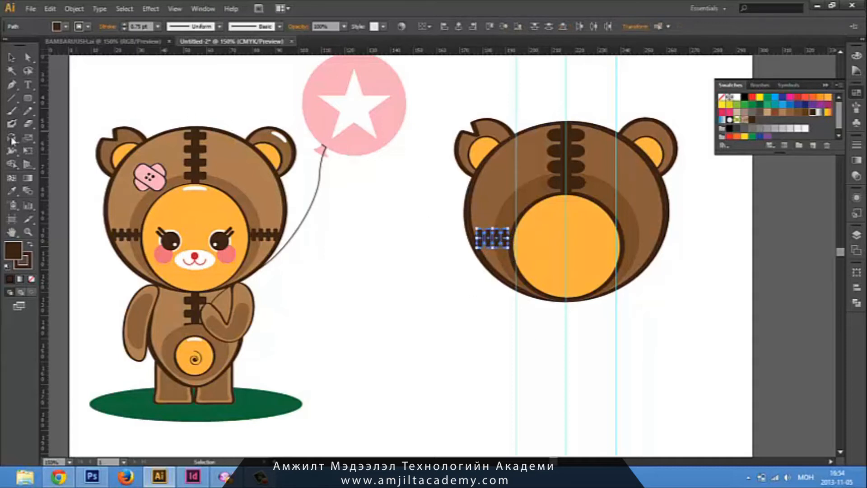
{"action": "key", "text": "Return"}
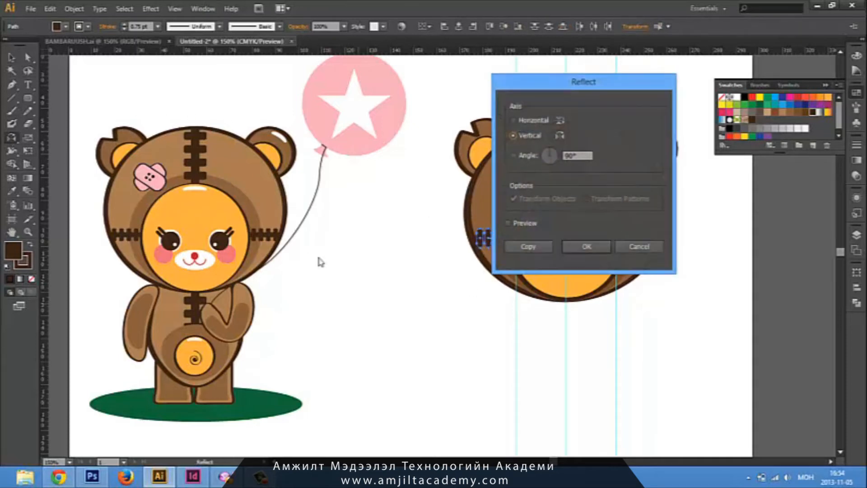
{"action": "left_click", "coordinate": [529, 248]}
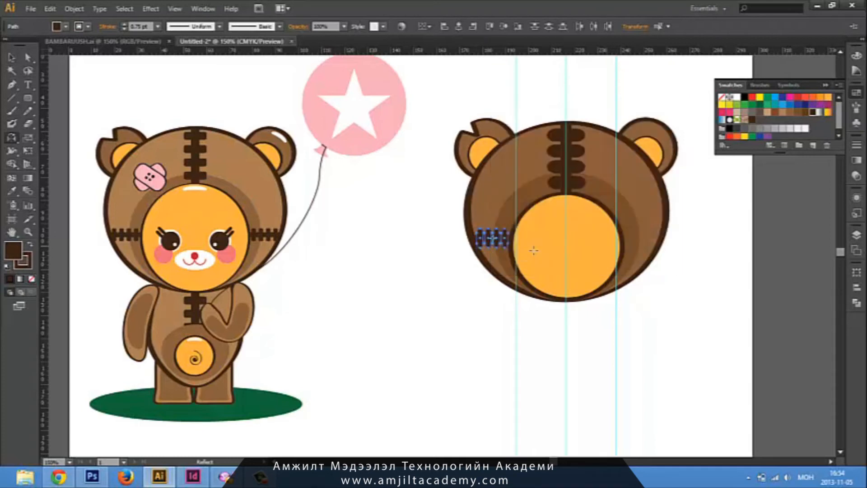
{"action": "key", "text": "v"}
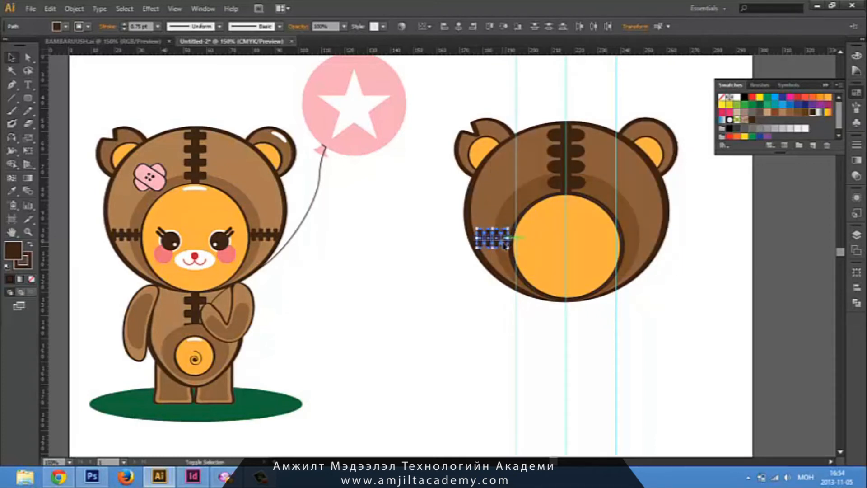
{"action": "left_click_drag", "start_coordinate": [492, 238], "coordinate": [656, 256]}
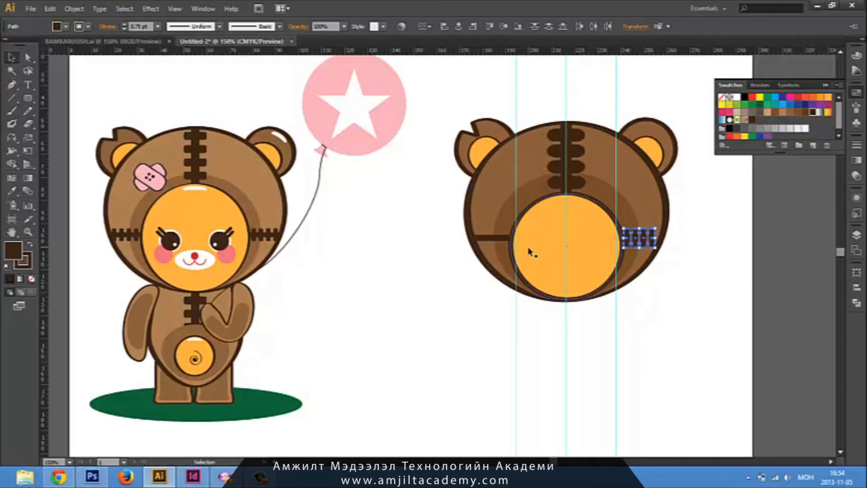
{"action": "left_click_drag", "start_coordinate": [499, 238], "coordinate": [651, 251]}
{"action": "key", "text": "ctrl+z"}
{"action": "key", "text": "ctrl+z"}
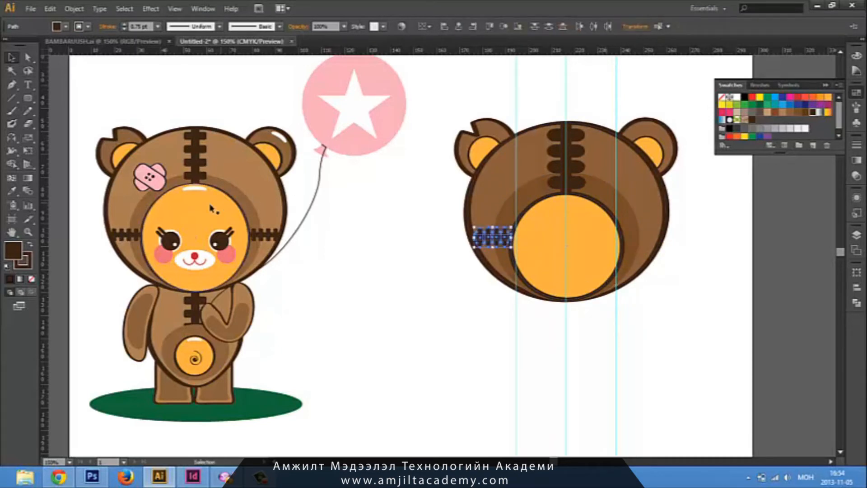
Reflect a copy of the whole side seam about the vertical axis and move it to the opposite side of the face
{"action": "left_click", "coordinate": [12, 138]}
{"action": "key", "text": "Return"}
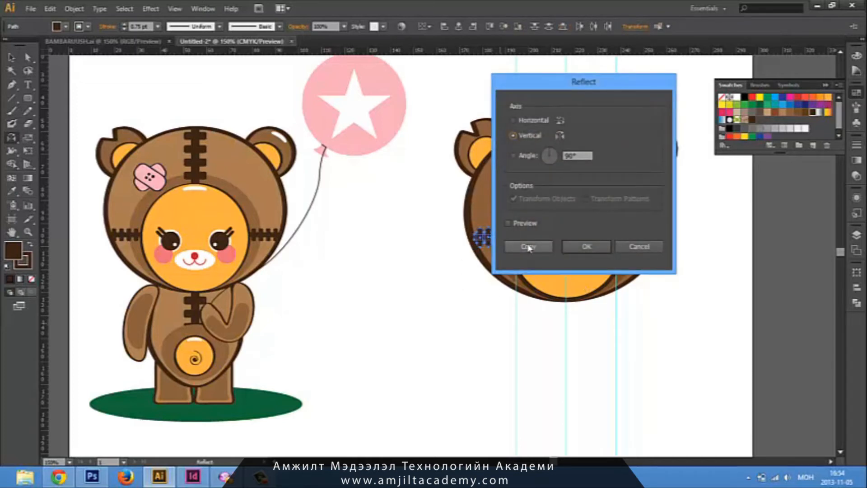
{"action": "left_click", "coordinate": [529, 248]}
{"action": "key", "text": "v"}
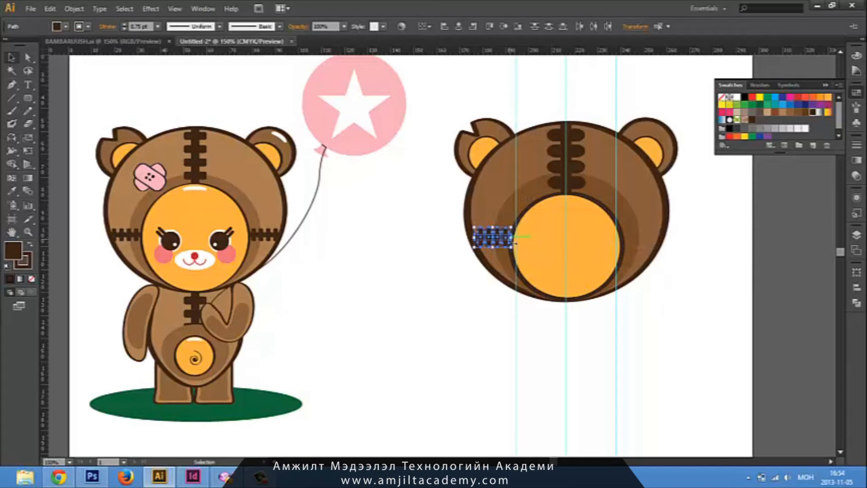
{"action": "left_click_drag", "start_coordinate": [508, 244], "coordinate": [659, 241]}
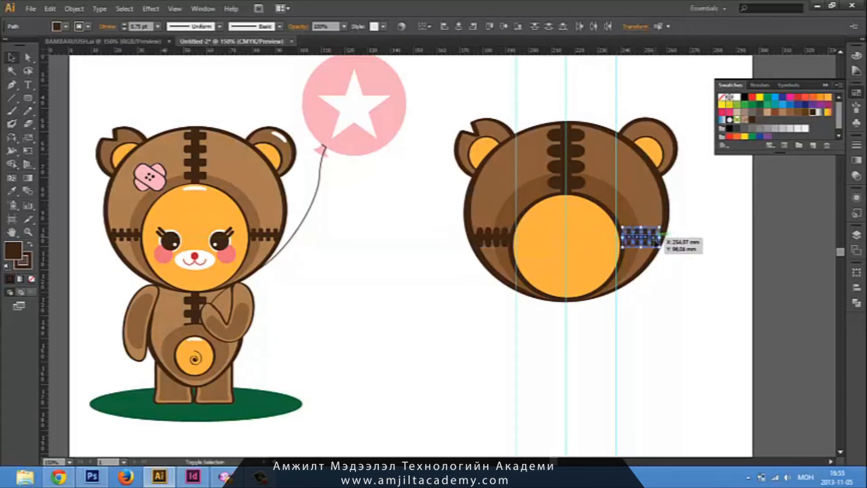
{"action": "left_click", "coordinate": [658, 314]}
{"action": "key", "text": "space"}
{"action": "left_click_drag", "start_coordinate": [646, 325], "coordinate": [607, 303]}
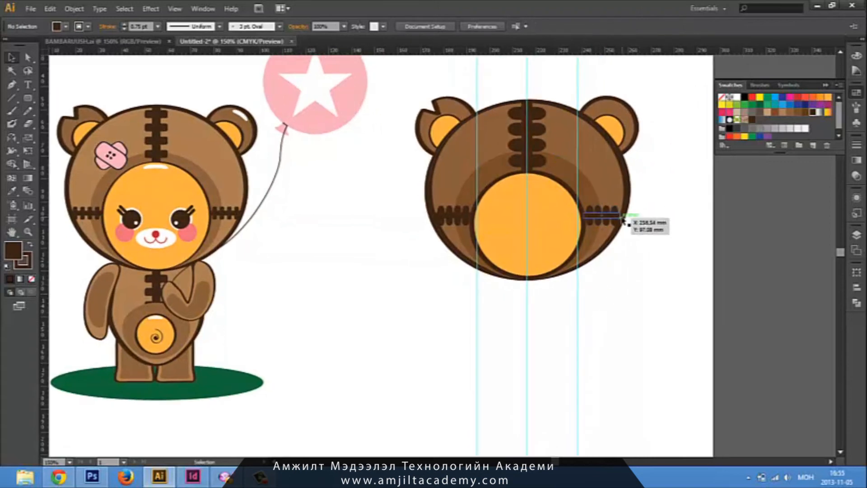
{"action": "left_click_drag", "start_coordinate": [322, 360], "coordinate": [385, 323]}
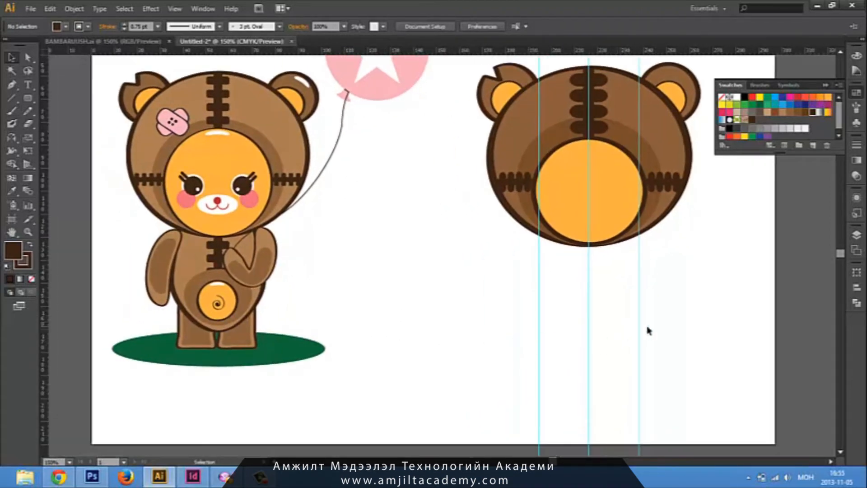
{"action": "left_click_drag", "start_coordinate": [457, 254], "coordinate": [420, 294]}
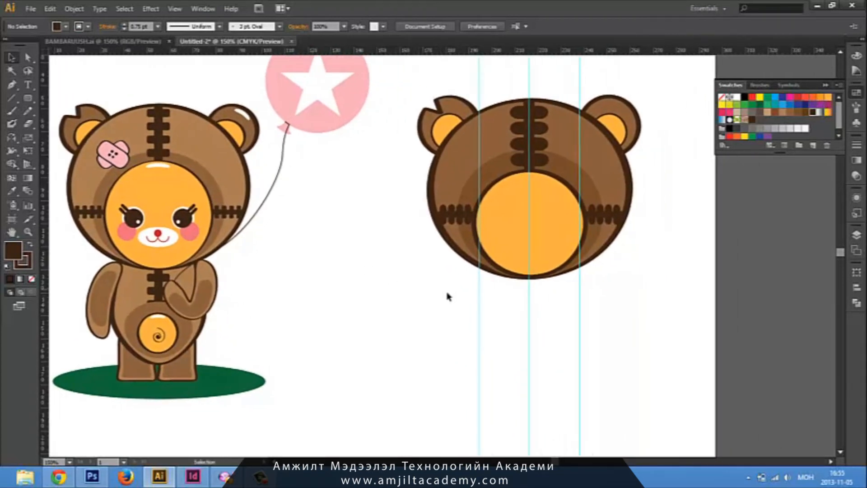
Draw a dark brown circle about 8.8 mm across in the blank area between the two bears as the eye's pupil
{"action": "scroll", "coordinate": [450, 276], "scroll_direction": "up", "scroll_amount": 3}
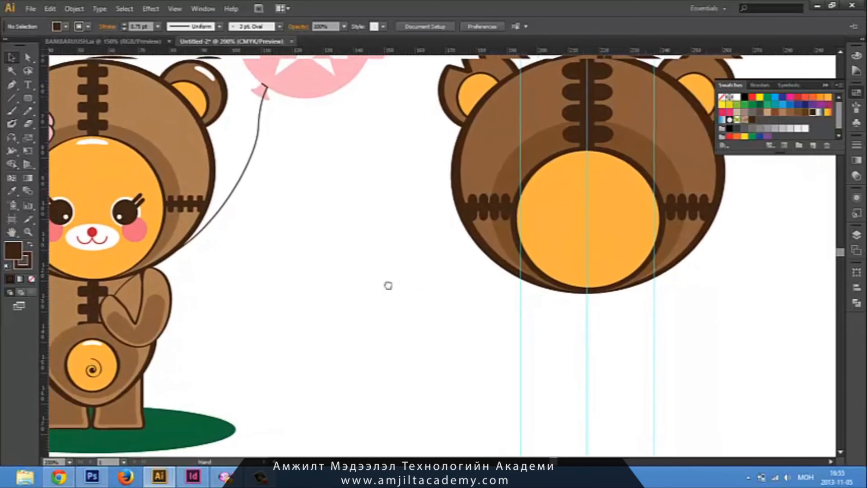
{"action": "left_click_drag", "start_coordinate": [27, 97], "coordinate": [82, 124]}
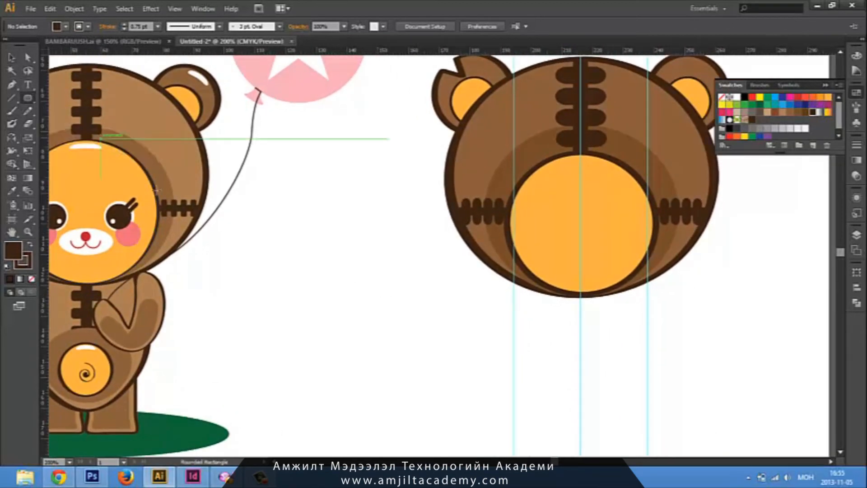
{"action": "left_click_drag", "start_coordinate": [357, 275], "coordinate": [358, 272]}
{"action": "key", "text": "v"}
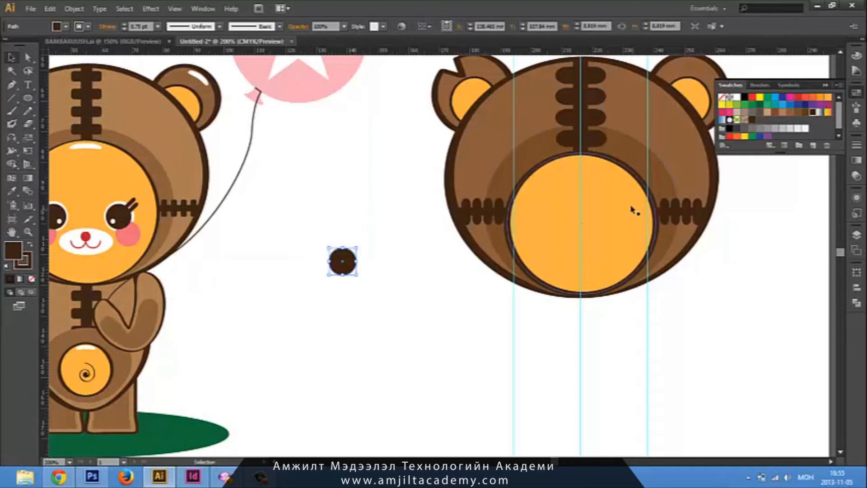
{"action": "left_click_drag", "start_coordinate": [375, 283], "coordinate": [456, 275]}
{"action": "left_click", "coordinate": [474, 287]}
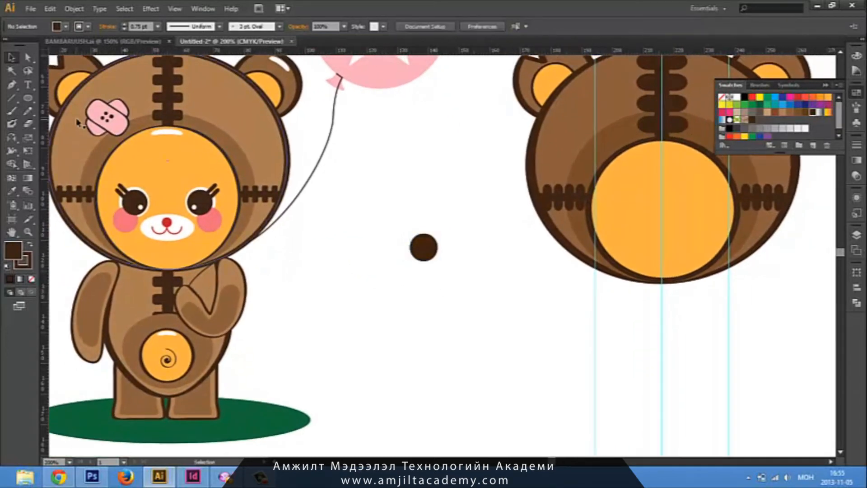
Draw a thin rounded-rectangle eyelash, tilt it diagonally, and place it with a parallel copy on the pupil's outer upper edge
{"action": "left_click_drag", "start_coordinate": [25, 101], "coordinate": [56, 109]}
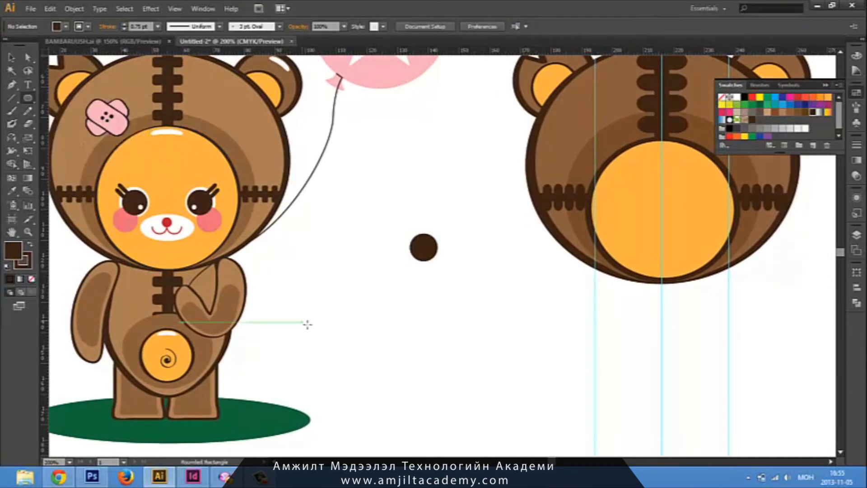
{"action": "mouse_move", "coordinate": [343, 336]}
{"action": "left_mouse_down"}
{"action": "mouse_move", "coordinate": [394, 346]}
{"action": "mouse_move", "coordinate": [382, 342]}
{"action": "mouse_move", "coordinate": [390, 330]}
{"action": "left_mouse_up"}
{"action": "key", "text": "v"}
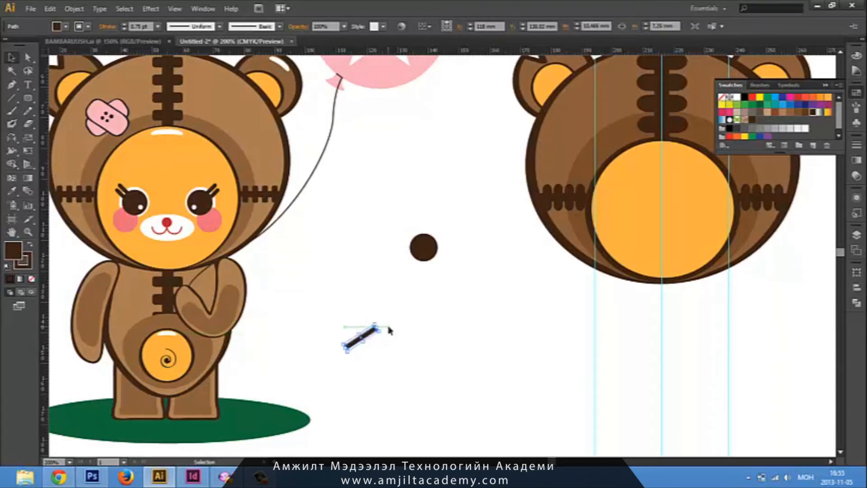
{"action": "left_click_drag", "start_coordinate": [354, 355], "coordinate": [446, 241]}
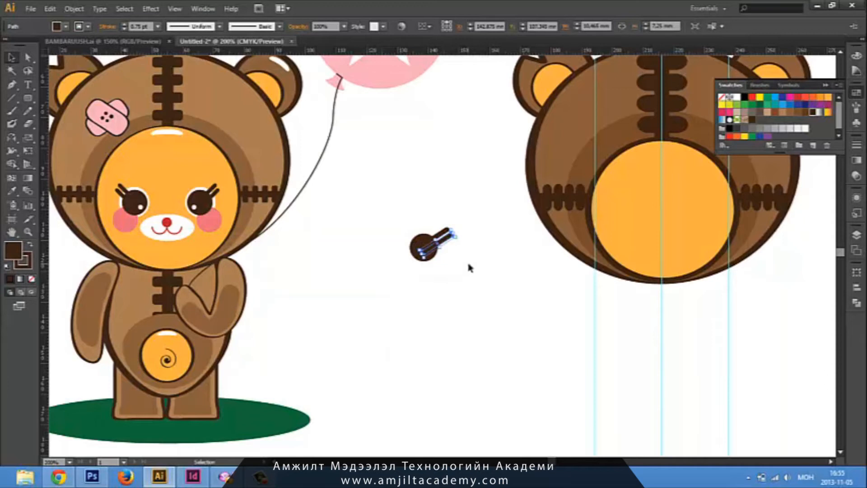
{"action": "left_click", "coordinate": [468, 261]}
Draw a tiny circle about 1.1 mm across beside the eye and fill it white as the eye highlight
{"action": "key", "text": "space"}
{"action": "left_click_drag", "start_coordinate": [422, 314], "coordinate": [478, 304]}
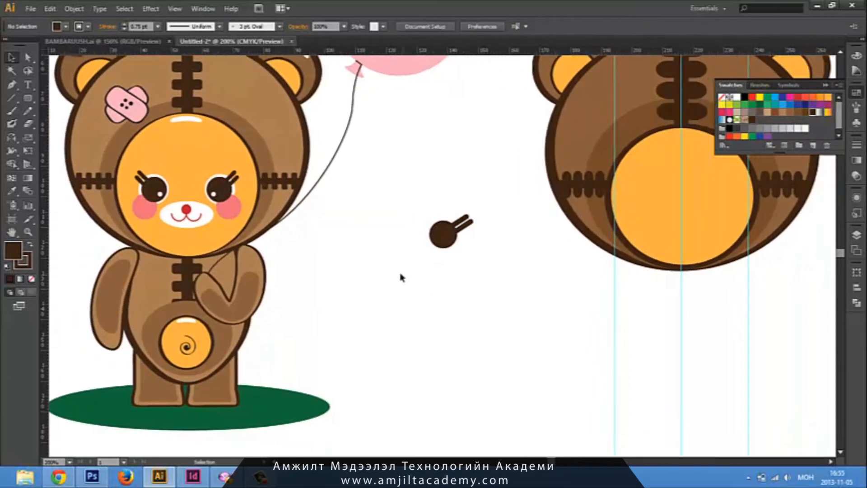
{"action": "left_click_drag", "start_coordinate": [27, 98], "coordinate": [74, 123]}
{"action": "left_click_drag", "start_coordinate": [392, 288], "coordinate": [395, 292]}
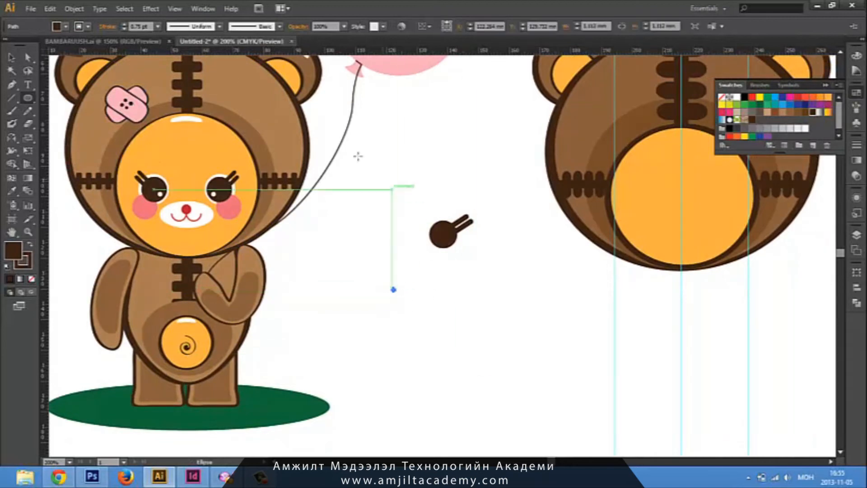
{"action": "left_click", "coordinate": [66, 27]}
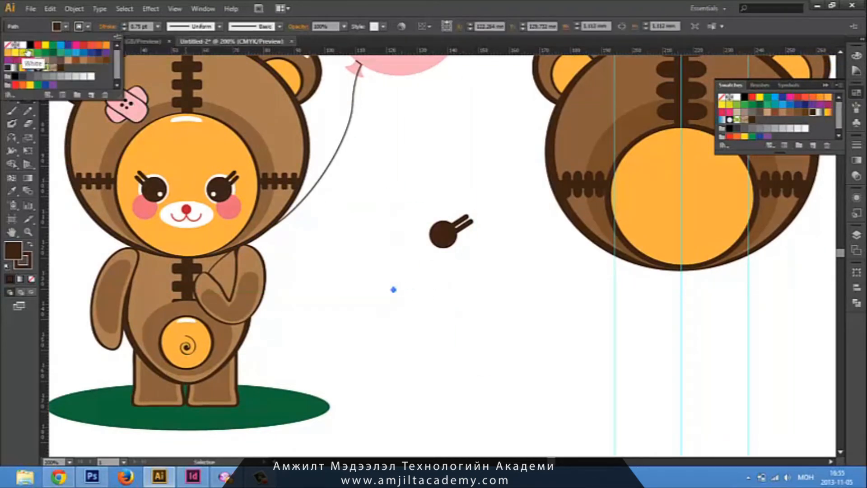
{"action": "left_click", "coordinate": [22, 45]}
{"action": "left_click", "coordinate": [300, 297]}
{"action": "key", "text": "v"}
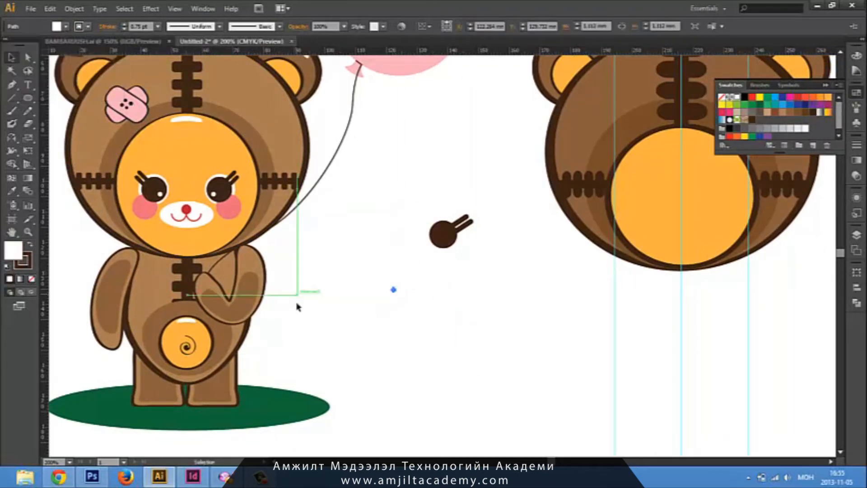
{"action": "left_click", "coordinate": [432, 351]}
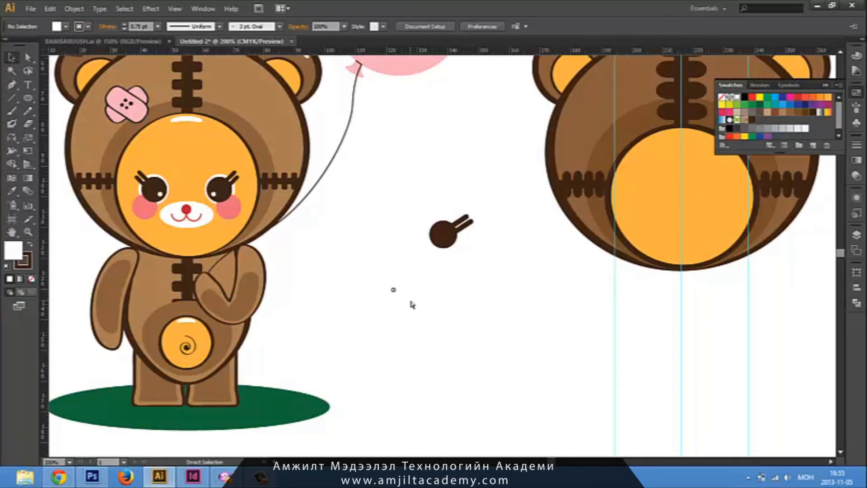
Move the white highlight into the pupil's lower inner part and enlarge it slightly
{"action": "key", "text": "ctrl+plus"}
{"action": "left_click_drag", "start_coordinate": [368, 306], "coordinate": [437, 227]}
{"action": "left_click_drag", "start_coordinate": [381, 266], "coordinate": [456, 308]}
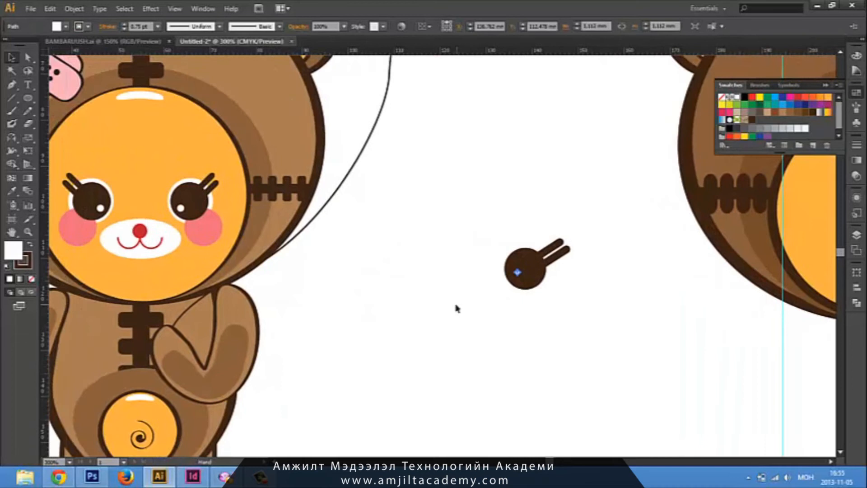
{"action": "left_click", "coordinate": [507, 339]}
{"action": "left_click", "coordinate": [519, 273]}
{"action": "mouse_move", "coordinate": [523, 281]}
{"action": "left_mouse_down"}
{"action": "mouse_move", "coordinate": [520, 272]}
{"action": "mouse_move", "coordinate": [527, 280]}
{"action": "left_mouse_up"}
{"action": "left_click", "coordinate": [520, 324]}
{"action": "left_click_drag", "start_coordinate": [536, 341], "coordinate": [548, 335]}
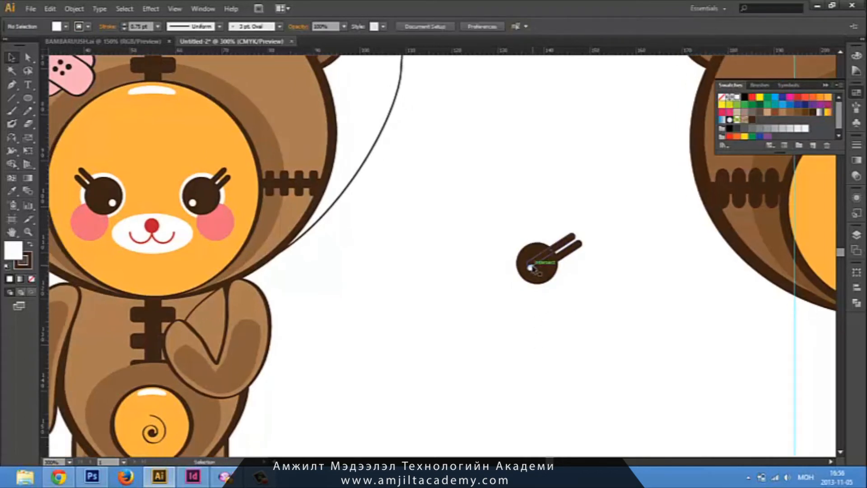
{"action": "left_click", "coordinate": [531, 268]}
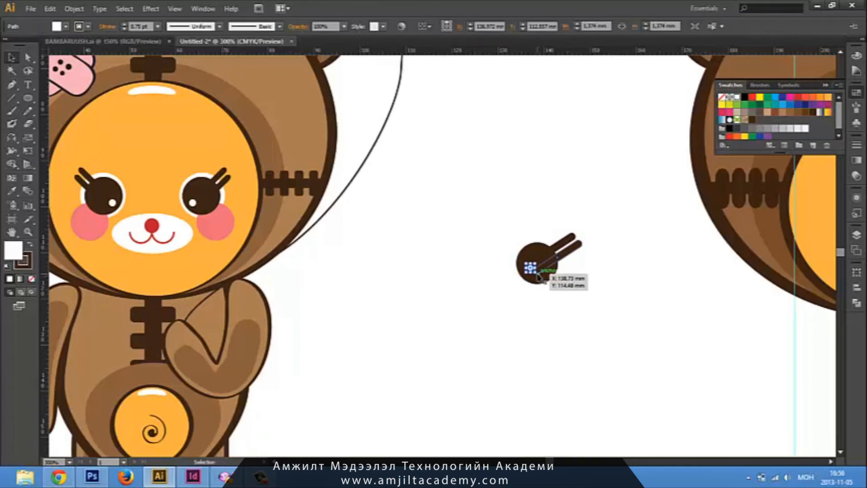
{"action": "mouse_move", "coordinate": [538, 276]}
{"action": "left_mouse_down"}
{"action": "mouse_move", "coordinate": [544, 283]}
{"action": "mouse_move", "coordinate": [540, 277]}
{"action": "left_mouse_up"}
{"action": "left_click", "coordinate": [550, 355]}
Draw a white circle without outline, about 11.5 mm across, centre it on the pupil and send it behind the eye parts
{"action": "left_click_drag", "start_coordinate": [583, 322], "coordinate": [494, 262]}
{"action": "left_click_drag", "start_coordinate": [500, 320], "coordinate": [449, 352]}
{"action": "left_click_drag", "start_coordinate": [509, 284], "coordinate": [509, 314]}
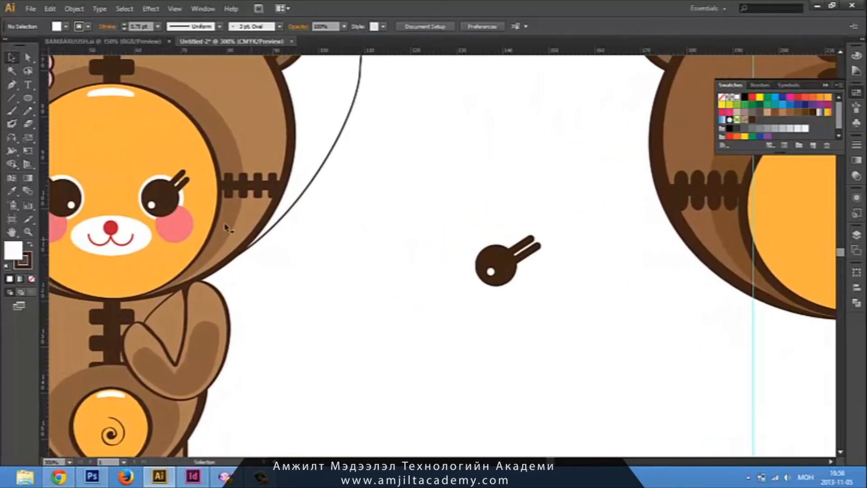
{"action": "left_click", "coordinate": [165, 196]}
{"action": "left_click", "coordinate": [302, 321]}
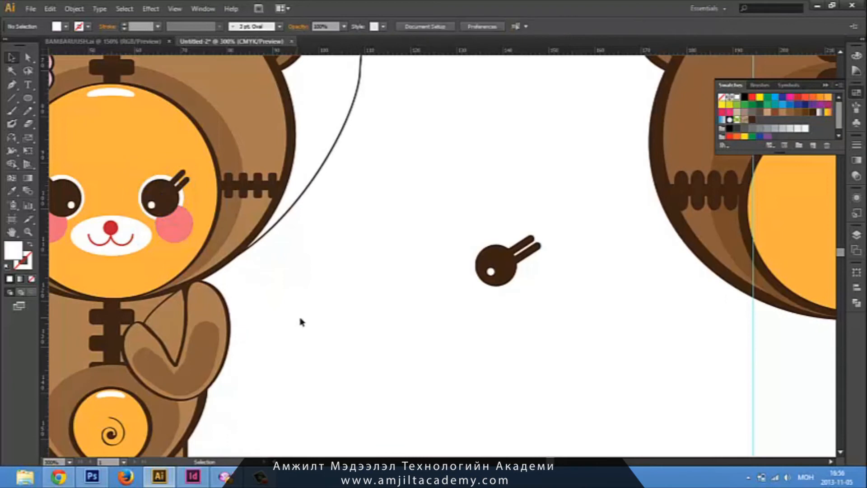
{"action": "left_click_drag", "start_coordinate": [345, 290], "coordinate": [400, 345]}
{"action": "key", "text": "v"}
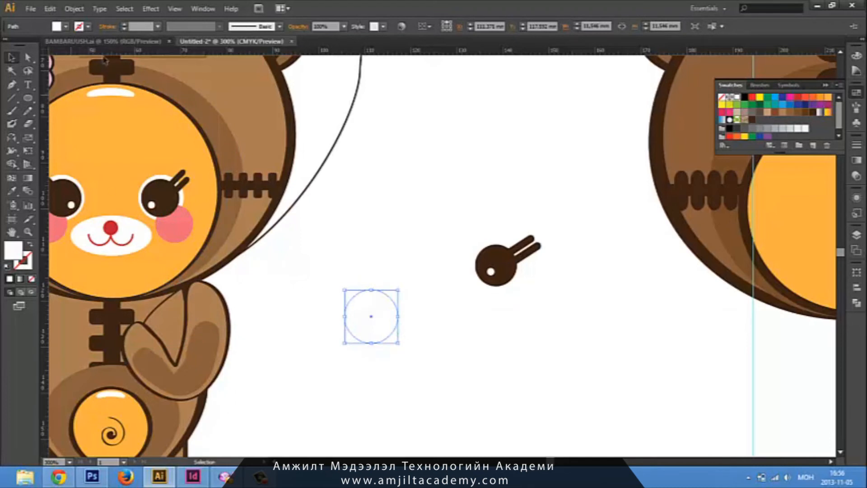
{"action": "left_click_drag", "start_coordinate": [385, 328], "coordinate": [509, 277]}
{"action": "key", "text": "a"}
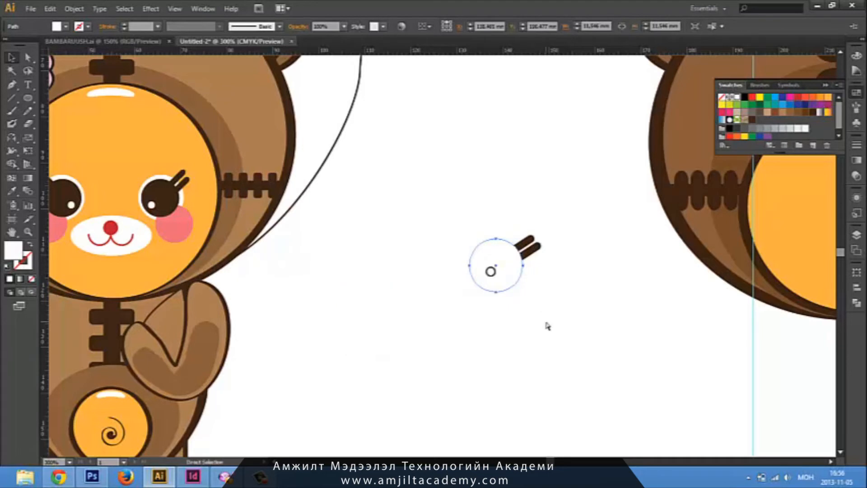
{"action": "key", "text": "v"}
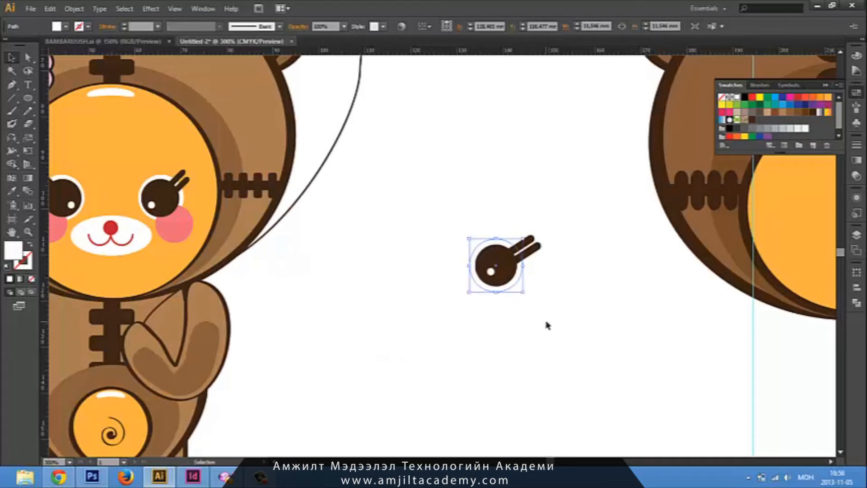
{"action": "left_click", "coordinate": [542, 369]}
Draw a cheek circle about 8.9 mm across below the eye and fill it with the magenta swatch
{"action": "left_click_drag", "start_coordinate": [507, 363], "coordinate": [494, 312]}
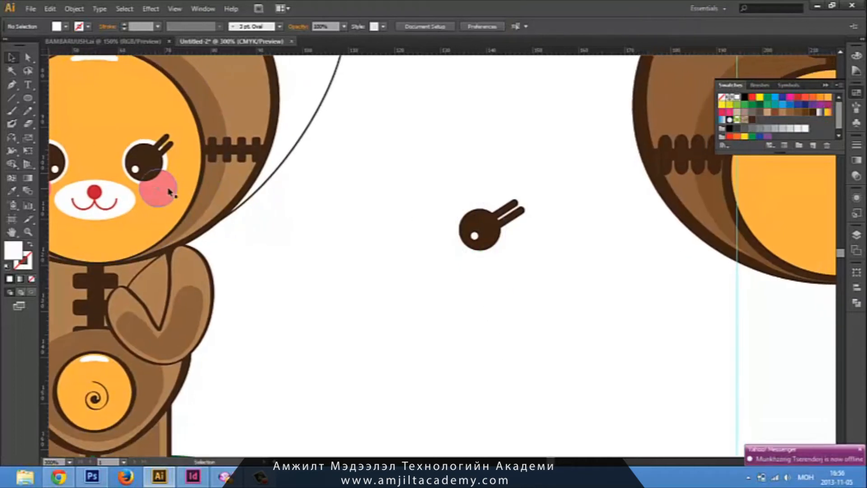
{"action": "left_click", "coordinate": [27, 98]}
{"action": "left_click_drag", "start_coordinate": [419, 321], "coordinate": [462, 349]}
{"action": "key", "text": "i"}
{"action": "key", "text": "v"}
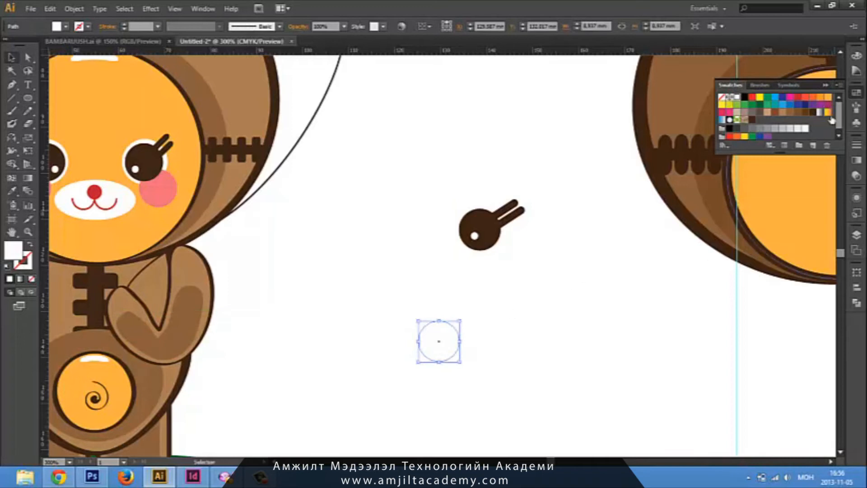
{"action": "left_click", "coordinate": [790, 99]}
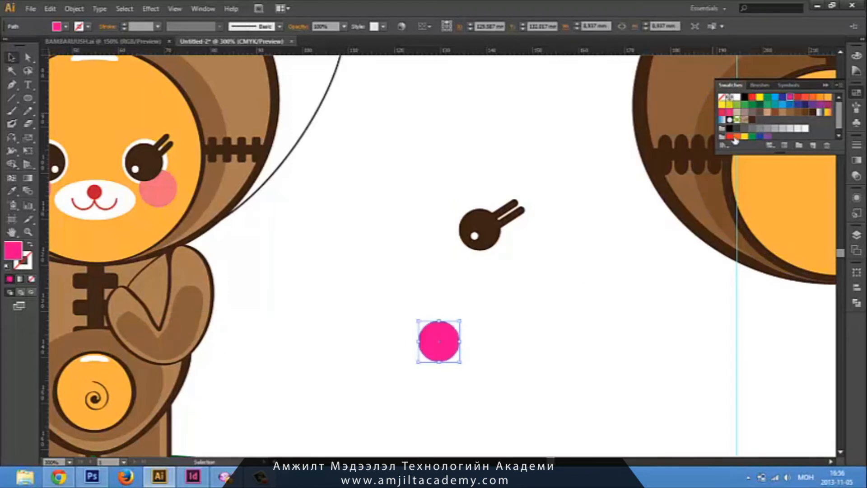
Move the cheek circle up so it sits under the eye, tucked behind the pupil's lower outer edge
{"action": "left_click", "coordinate": [622, 283]}
{"action": "left_click_drag", "start_coordinate": [454, 356], "coordinate": [509, 272]}
{"action": "left_click", "coordinate": [556, 309]}
{"action": "left_click", "coordinate": [516, 270]}
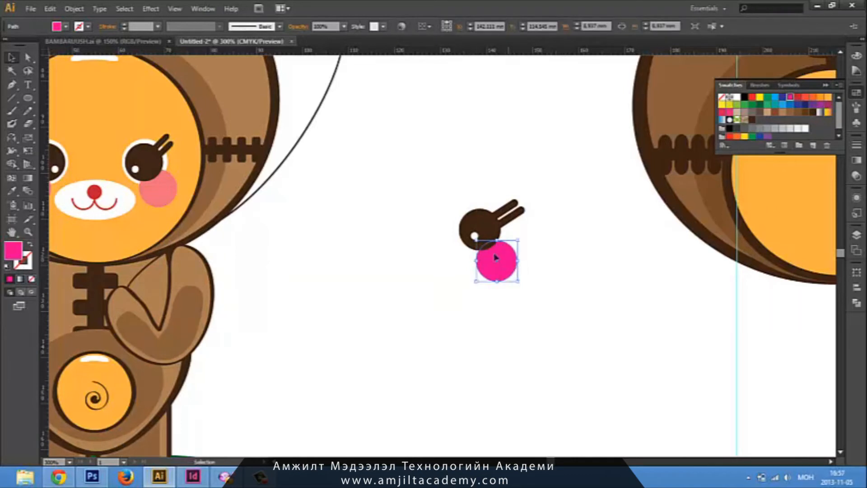
{"action": "left_click", "coordinate": [458, 244]}
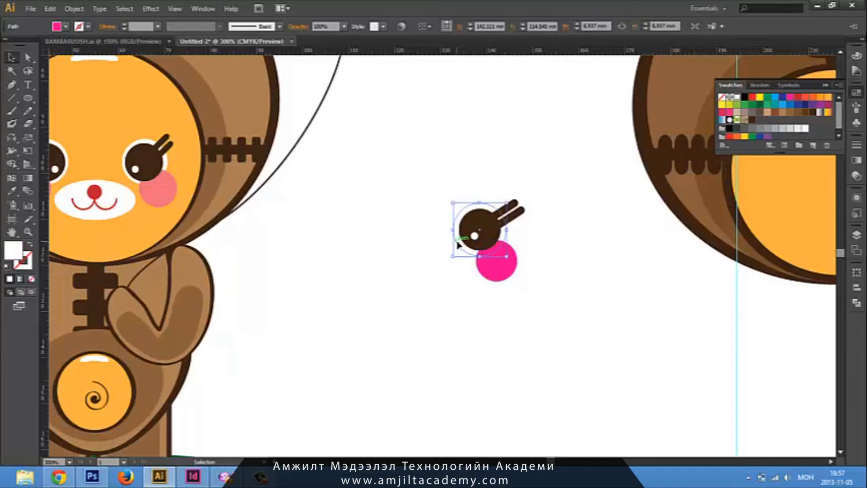
{"action": "left_click", "coordinate": [511, 276]}
Create a lighter pink swatch for the cheek circle by reducing magenta to about 73%
{"action": "left_click", "coordinate": [814, 145]}
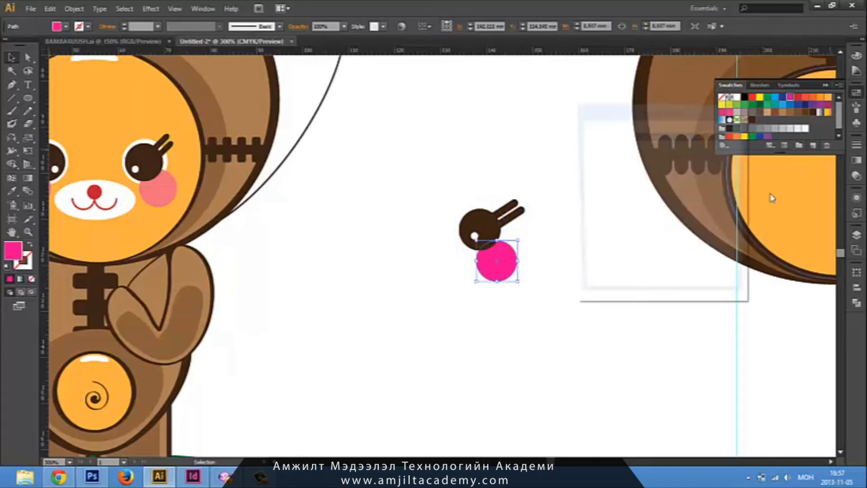
{"action": "left_click_drag", "start_coordinate": [695, 218], "coordinate": [681, 220]}
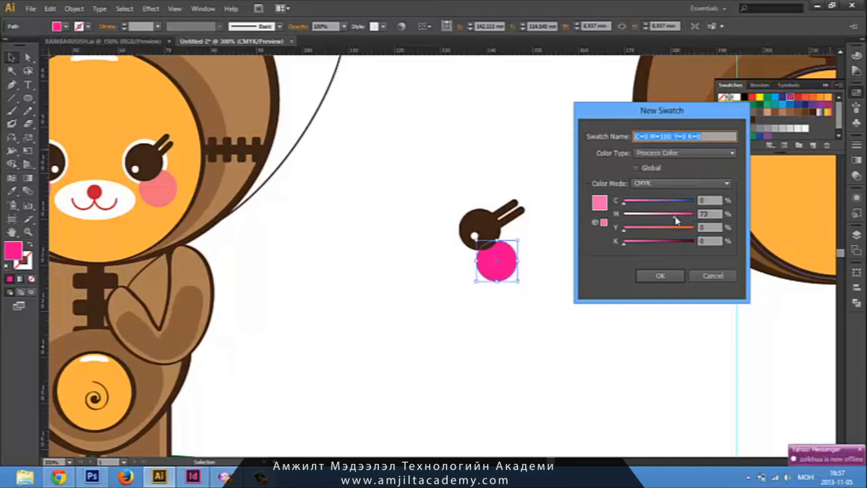
{"action": "left_click", "coordinate": [661, 275]}
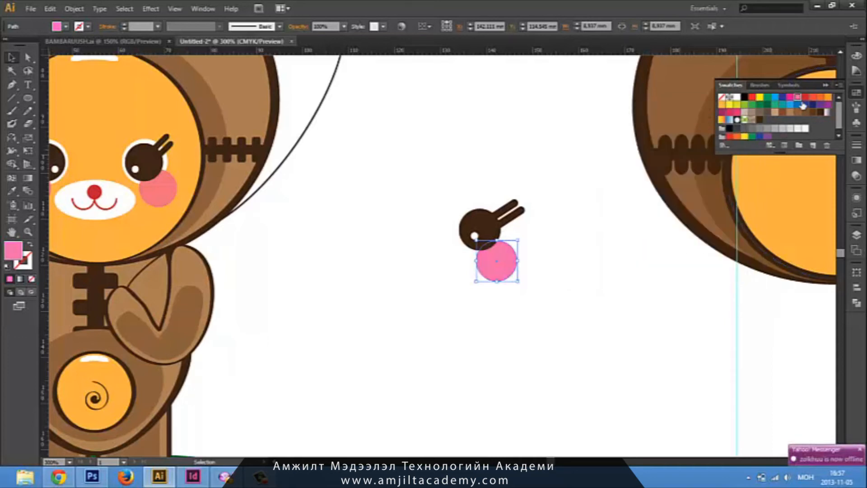
{"action": "left_click", "coordinate": [581, 267]}
Select the whole eye with its lashes and cheek and move it onto the orange face circle, beside the centre guide
{"action": "left_click_drag", "start_coordinate": [520, 317], "coordinate": [395, 250]}
{"action": "left_click_drag", "start_coordinate": [511, 345], "coordinate": [310, 316]}
{"action": "left_click_drag", "start_coordinate": [256, 310], "coordinate": [658, 255]}
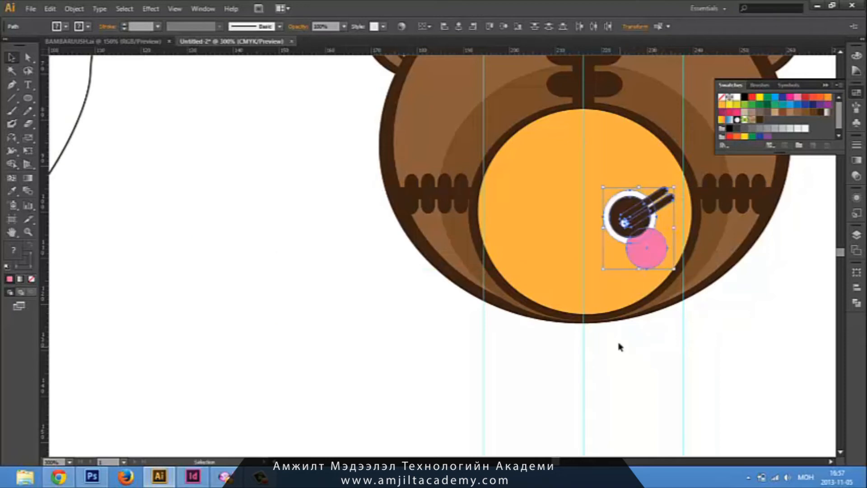
Place a vertical guide on the inner edge of the white eye circle
{"action": "left_click", "coordinate": [621, 348]}
{"action": "key", "text": "space"}
{"action": "left_click_drag", "start_coordinate": [650, 363], "coordinate": [628, 376]}
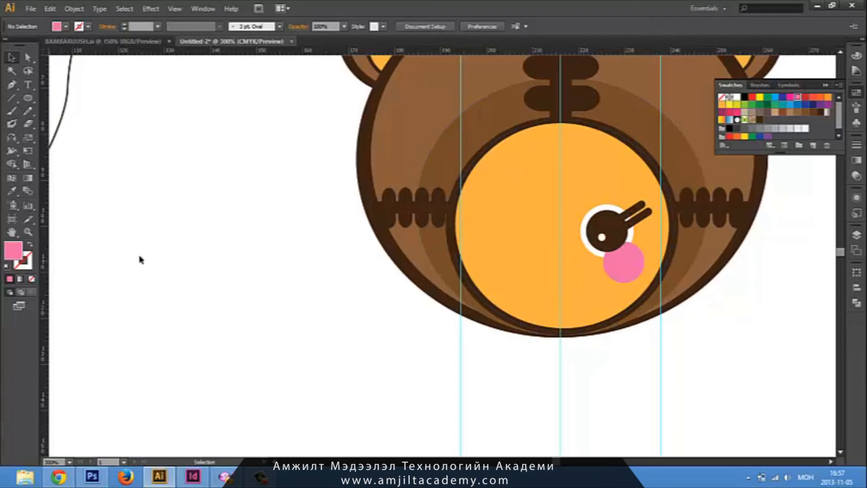
{"action": "left_click", "coordinate": [600, 254]}
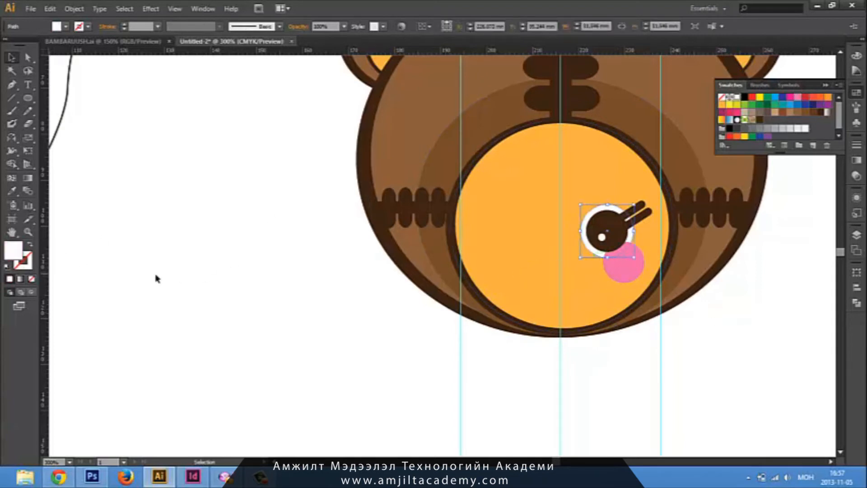
{"action": "left_click_drag", "start_coordinate": [47, 275], "coordinate": [581, 265]}
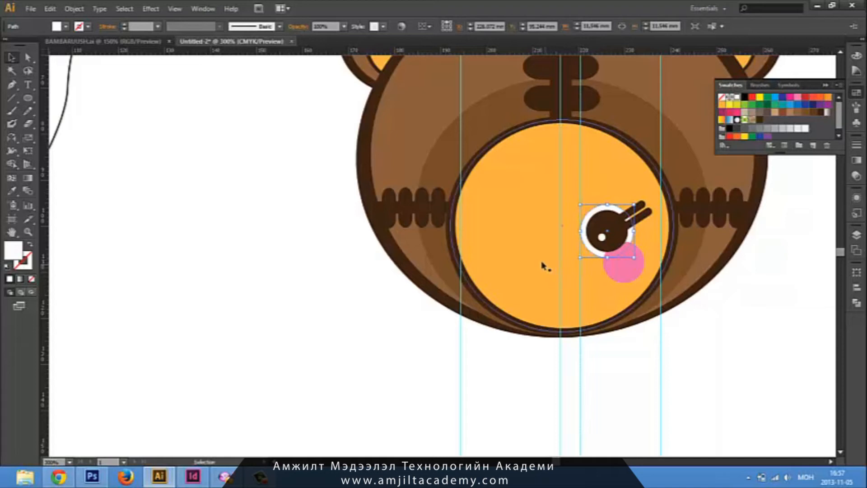
Draw a white helper rectangle about 4.3 by 4.4 mm against the centre guide's empty-face side and place a vertical guide on its outer edge
{"action": "key", "text": "m"}
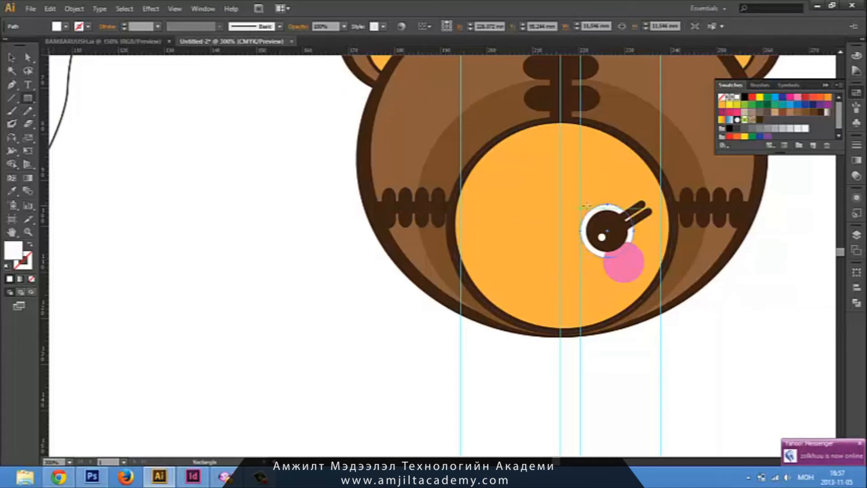
{"action": "left_click_drag", "start_coordinate": [564, 159], "coordinate": [551, 176]}
{"action": "key", "text": "v"}
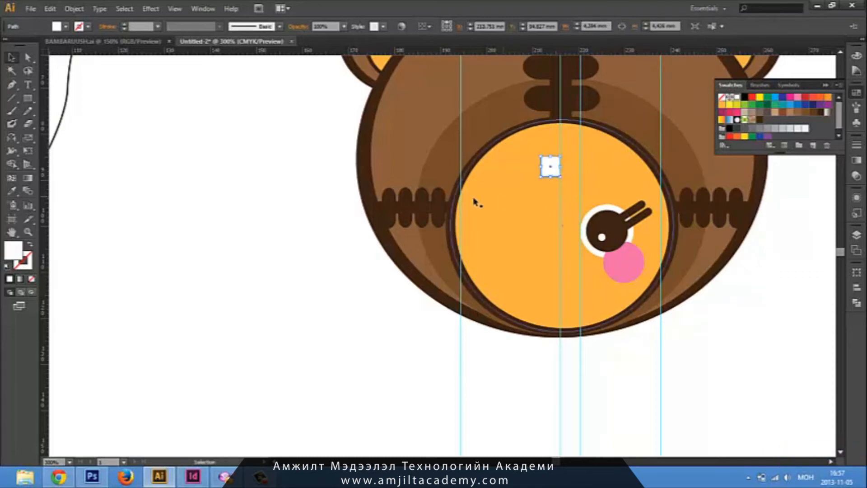
{"action": "left_click_drag", "start_coordinate": [45, 266], "coordinate": [541, 224]}
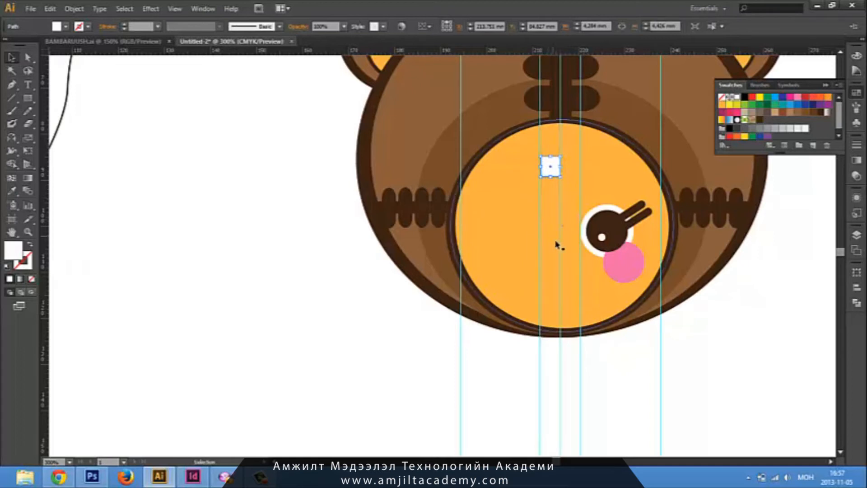
Select the eye with its lashes and cheek and make a horizontally flipped copy with the Reflect tool
{"action": "left_click", "coordinate": [619, 387]}
{"action": "left_click_drag", "start_coordinate": [617, 375], "coordinate": [601, 368]}
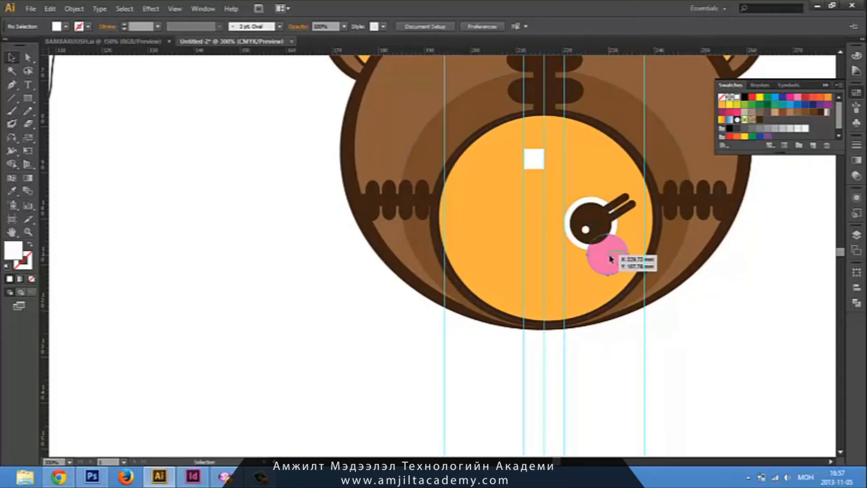
{"action": "left_click", "coordinate": [611, 259]}
{"action": "left_click", "coordinate": [585, 234], "text": "shift"}
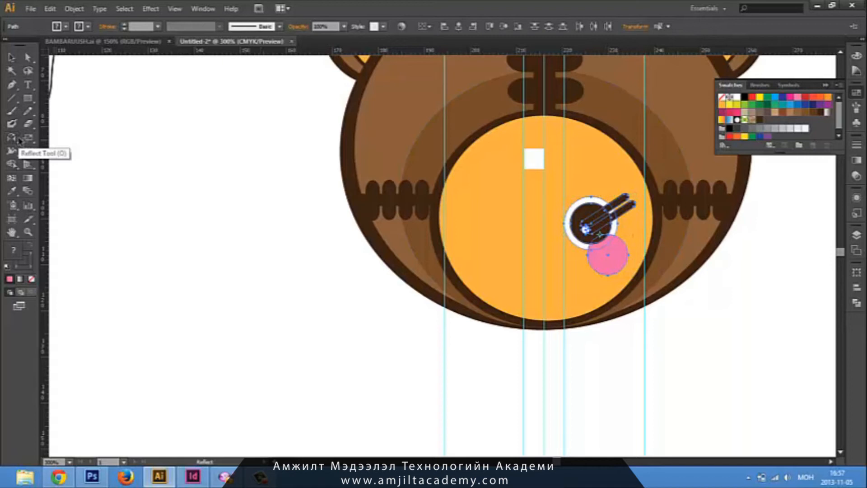
{"action": "double_click", "coordinate": [16, 139]}
{"action": "key", "text": "Return"}
{"action": "key", "text": "ctrl+z"}
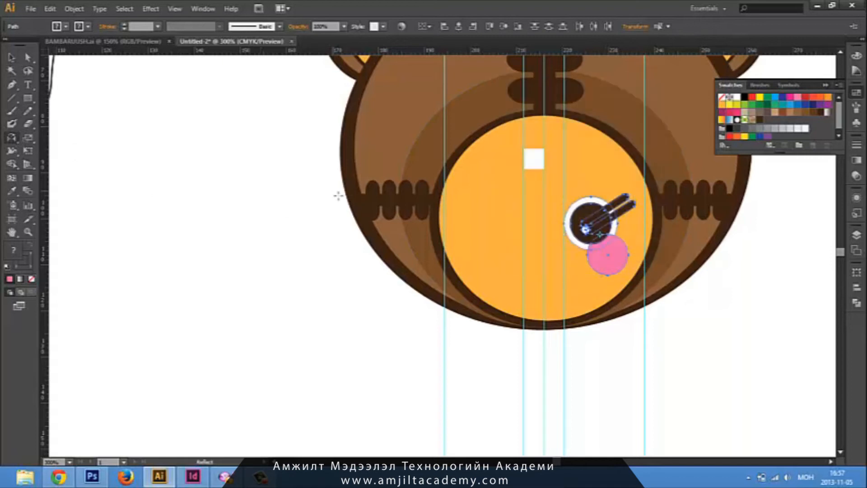
{"action": "left_click", "coordinate": [528, 247]}
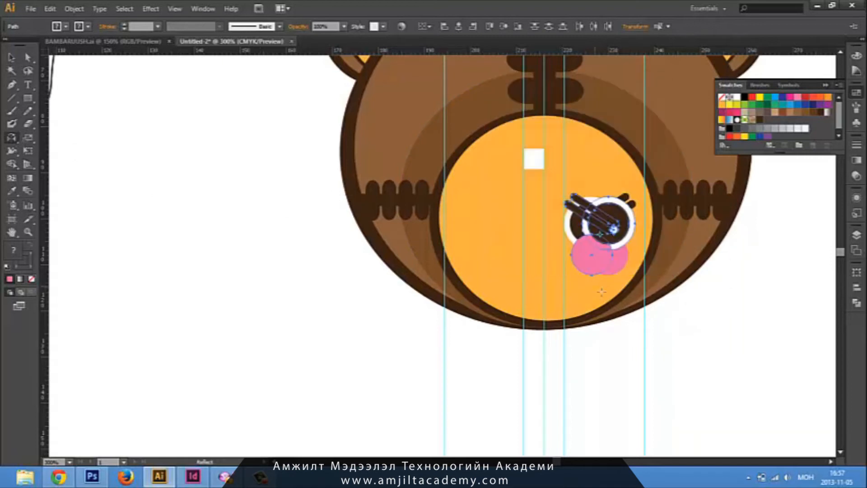
{"action": "key", "text": "v"}
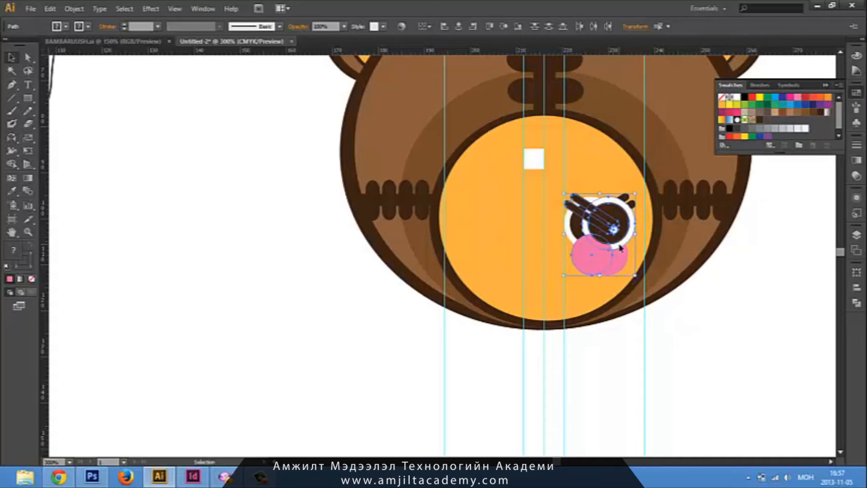
Move the mirrored eye across the face against the matching guide and delete the white helper rectangle
{"action": "left_click_drag", "start_coordinate": [619, 247], "coordinate": [499, 226]}
{"action": "left_click", "coordinate": [592, 361]}
{"action": "scroll", "coordinate": [488, 167], "scroll_direction": "right", "scroll_amount": 1}
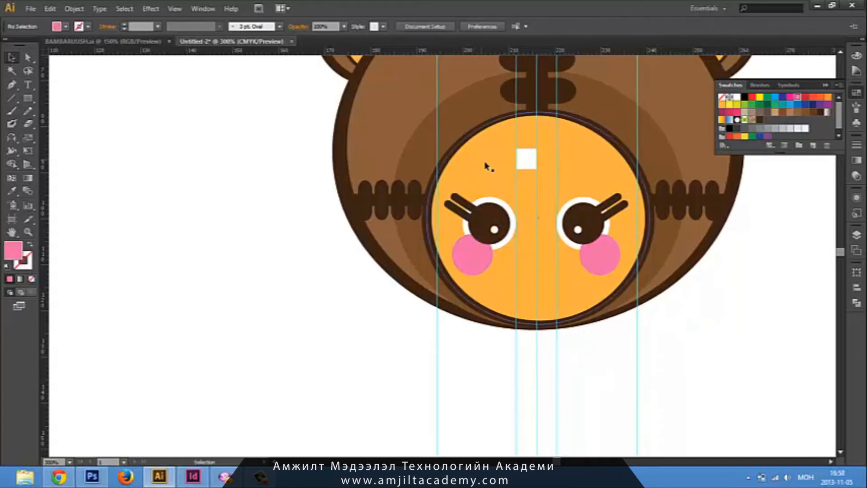
{"action": "left_click", "coordinate": [524, 160]}
{"action": "key", "text": "Delete"}
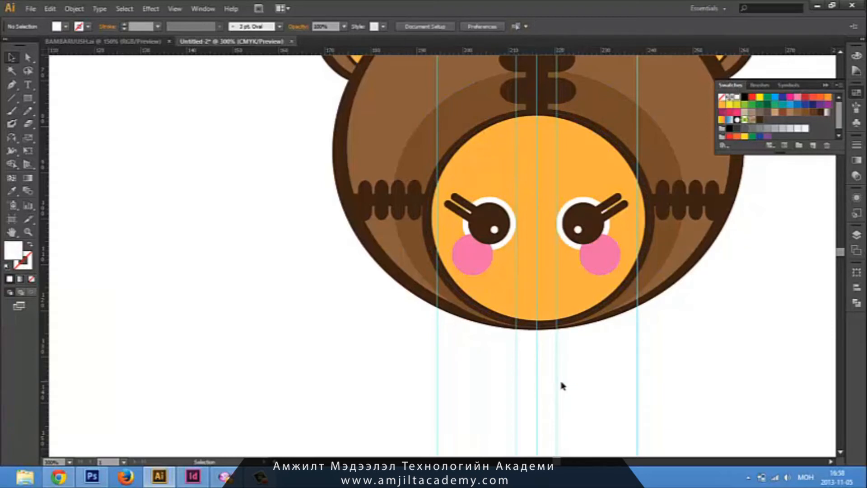
Draw a white ellipse about 25.3 mm wide and 11.1 mm high in the blank area between the two characters
{"action": "left_click_drag", "start_coordinate": [522, 371], "coordinate": [520, 334]}
{"action": "left_click_drag", "start_coordinate": [196, 305], "coordinate": [503, 321]}
{"action": "left_click_drag", "start_coordinate": [429, 318], "coordinate": [89, 334]}
{"action": "left_click_drag", "start_coordinate": [442, 339], "coordinate": [467, 327]}
{"action": "left_click_drag", "start_coordinate": [183, 329], "coordinate": [438, 328]}
{"action": "left_click_drag", "start_coordinate": [506, 338], "coordinate": [306, 298]}
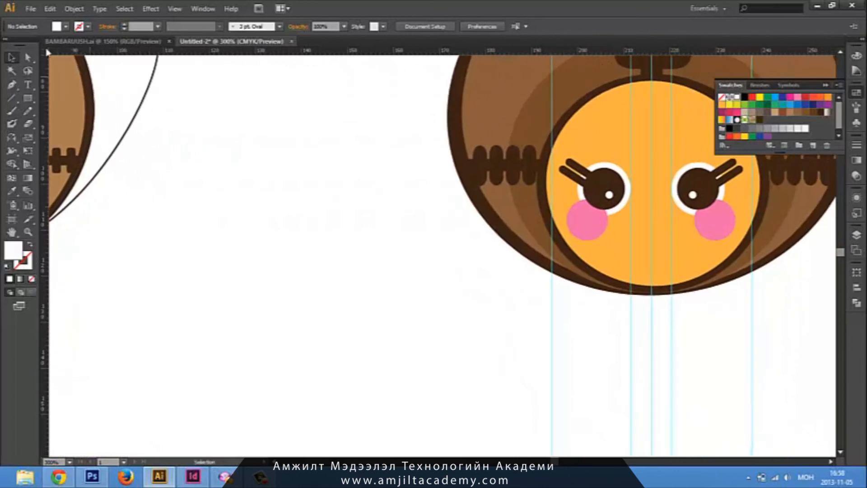
{"action": "left_click_drag", "start_coordinate": [32, 105], "coordinate": [81, 124]}
{"action": "left_click_drag", "start_coordinate": [280, 247], "coordinate": [400, 302]}
{"action": "key", "text": "v"}
{"action": "scroll", "coordinate": [383, 310], "scroll_direction": "right", "scroll_amount": 2}
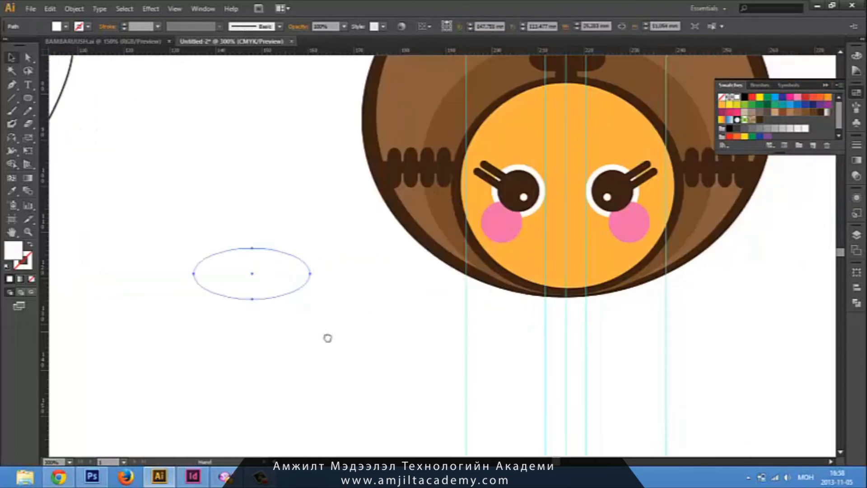
Move the white ellipse onto the lower face, centred on the centre guide, and shrink it to fit between the cheeks
{"action": "left_click_drag", "start_coordinate": [279, 268], "coordinate": [580, 246]}
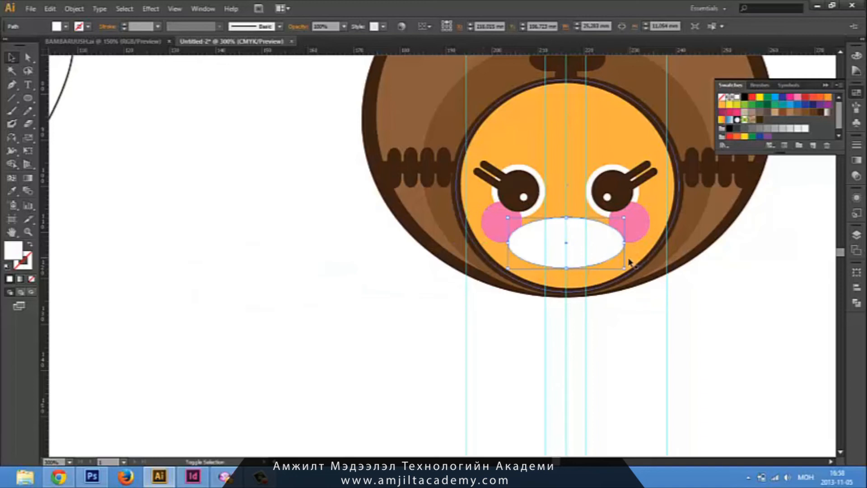
{"action": "left_click_drag", "start_coordinate": [626, 271], "coordinate": [609, 262]}
{"action": "left_click", "coordinate": [501, 349]}
Draw a nose circle about 3.3 mm across in the blank area and fill it with the dark red swatch
{"action": "left_click_drag", "start_coordinate": [545, 333], "coordinate": [568, 371]}
{"action": "mouse_move", "coordinate": [484, 393]}
{"action": "left_mouse_down"}
{"action": "mouse_move", "coordinate": [598, 338]}
{"action": "mouse_move", "coordinate": [722, 364]}
{"action": "left_mouse_up"}
{"action": "left_click_drag", "start_coordinate": [476, 324], "coordinate": [361, 318]}
{"action": "left_click_drag", "start_coordinate": [596, 353], "coordinate": [437, 345]}
{"action": "left_click_drag", "start_coordinate": [484, 330], "coordinate": [581, 352]}
{"action": "left_click_drag", "start_coordinate": [433, 333], "coordinate": [605, 353]}
{"action": "left_click_drag", "start_coordinate": [479, 327], "coordinate": [295, 280]}
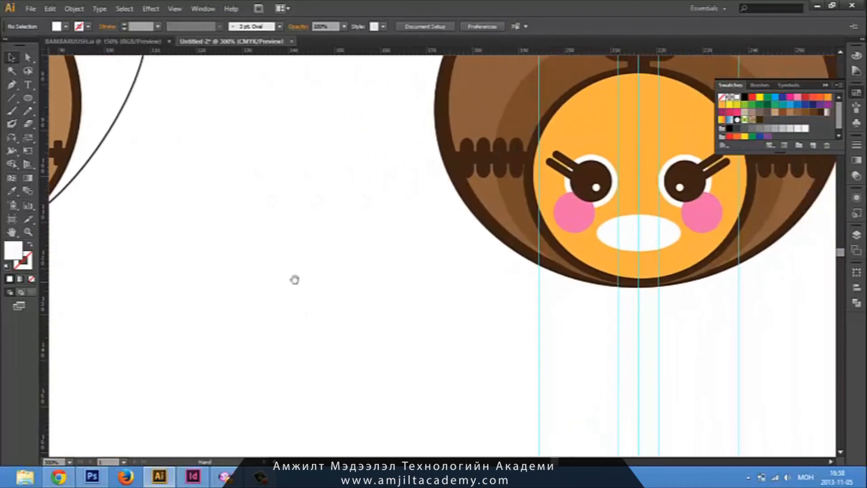
{"action": "key", "text": "l"}
{"action": "left_click_drag", "start_coordinate": [260, 252], "coordinate": [276, 272]}
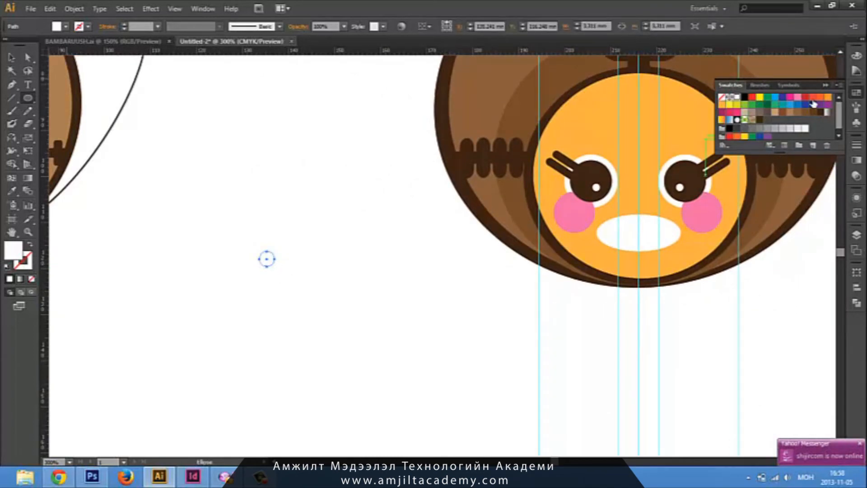
{"action": "left_click", "coordinate": [811, 102]}
Move the red nose circle onto the upper part of the white muzzle, centred on the centre guide
{"action": "key", "text": "v"}
{"action": "left_click", "coordinate": [291, 262]}
{"action": "left_click_drag", "start_coordinate": [267, 259], "coordinate": [640, 232]}
{"action": "left_click", "coordinate": [575, 325]}
{"action": "key", "text": "space"}
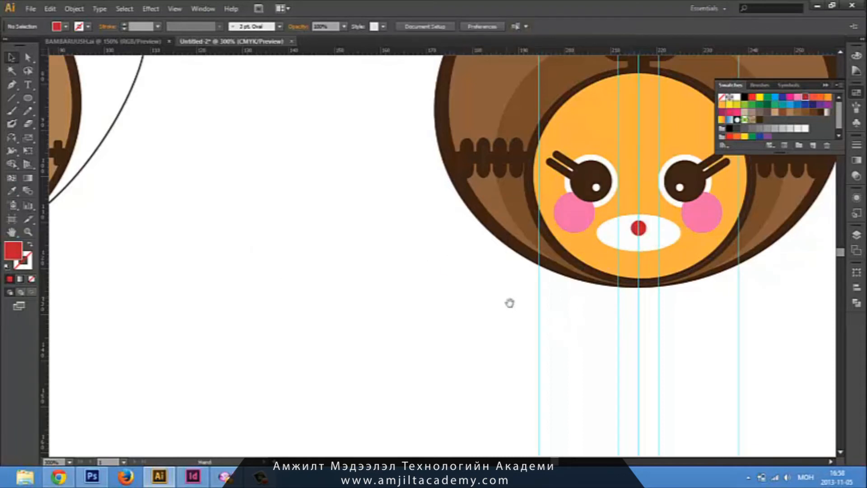
Draw a red circle about 12.3 mm across between the two characters as the base for the mouth curves
{"action": "left_click_drag", "start_coordinate": [345, 256], "coordinate": [432, 279]}
{"action": "left_click_drag", "start_coordinate": [219, 281], "coordinate": [421, 295]}
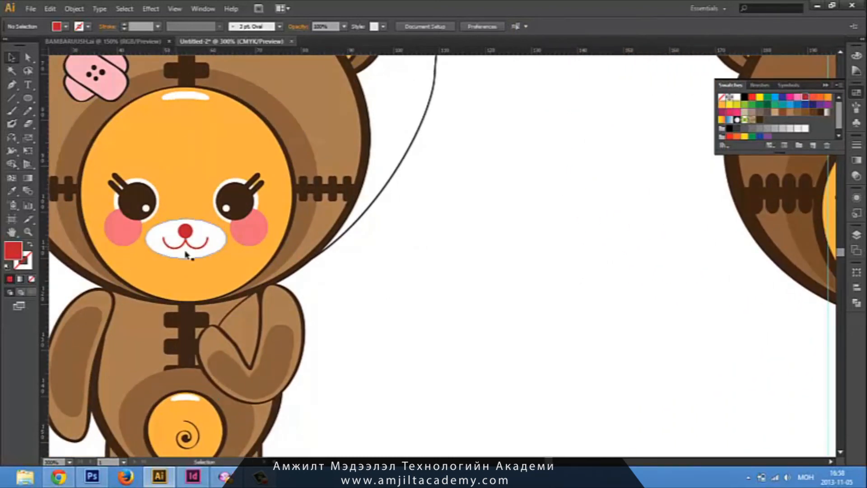
{"action": "key", "text": "space"}
{"action": "left_click_drag", "start_coordinate": [503, 312], "coordinate": [392, 291]}
{"action": "left_click", "coordinate": [28, 97]}
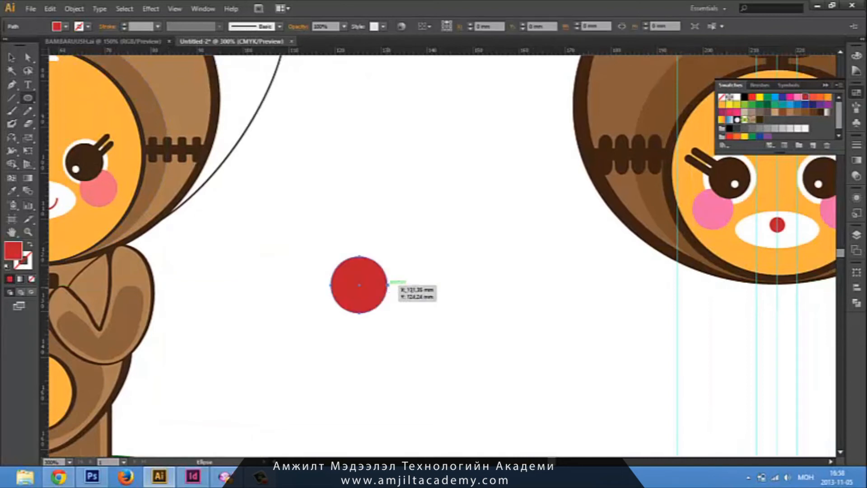
Cut the large red circle at its two side anchor points with the Scissors tool and remove the upper half
{"action": "left_click", "coordinate": [30, 124]}
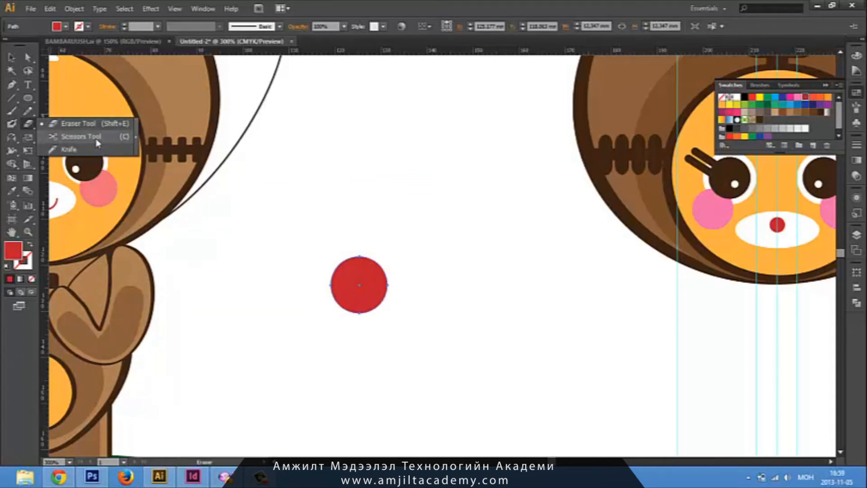
{"action": "left_click", "coordinate": [81, 137]}
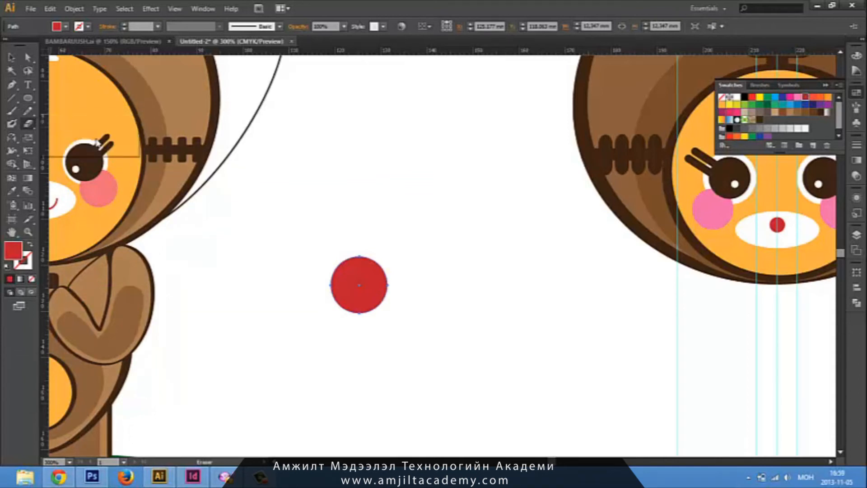
{"action": "left_click", "coordinate": [332, 284]}
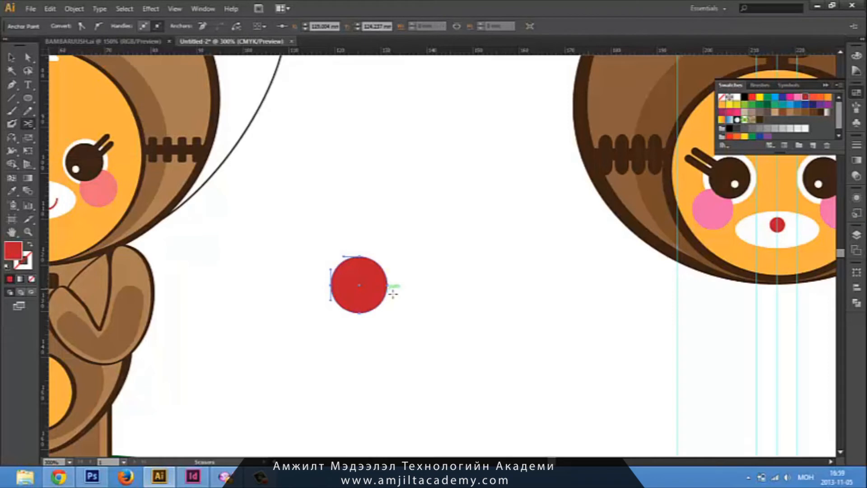
{"action": "left_click", "coordinate": [390, 288]}
{"action": "key", "text": "v"}
{"action": "left_click_drag", "start_coordinate": [373, 271], "coordinate": [407, 242]}
Duplicate the red half circle directly beside the original and align the two halves along their top edges
{"action": "left_click_drag", "start_coordinate": [478, 284], "coordinate": [413, 303]}
{"action": "left_click", "coordinate": [369, 297], "text": "shift"}
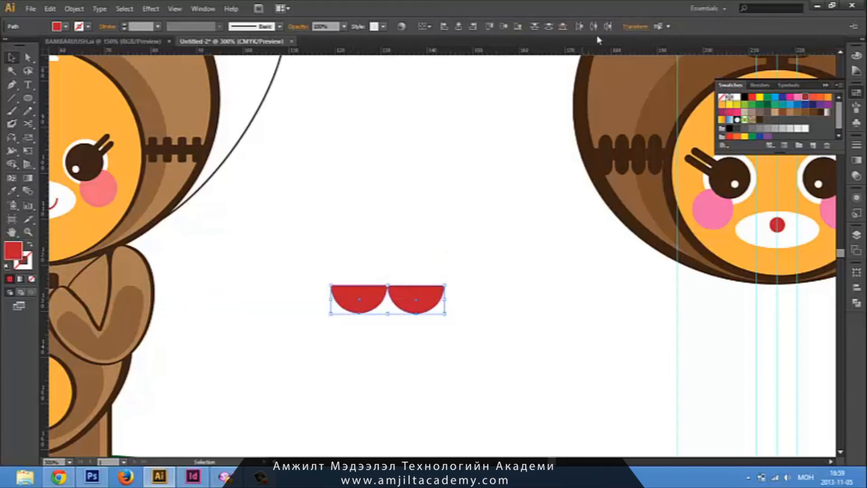
{"action": "left_click", "coordinate": [490, 27]}
{"action": "mouse_move", "coordinate": [472, 256]}
{"action": "left_mouse_down"}
{"action": "mouse_move", "coordinate": [321, 306]}
{"action": "mouse_move", "coordinate": [303, 323]}
{"action": "left_mouse_up"}
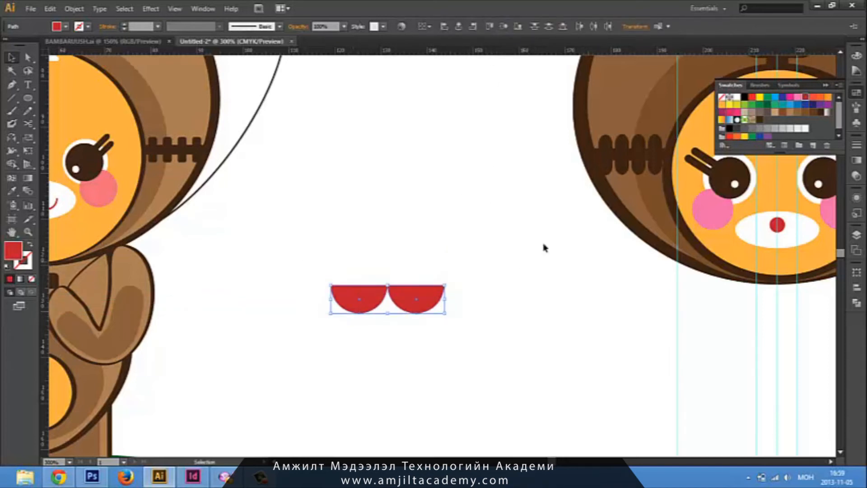
Give both half circles no fill and a red stroke 2 pt thick
{"action": "left_click", "coordinate": [65, 26]}
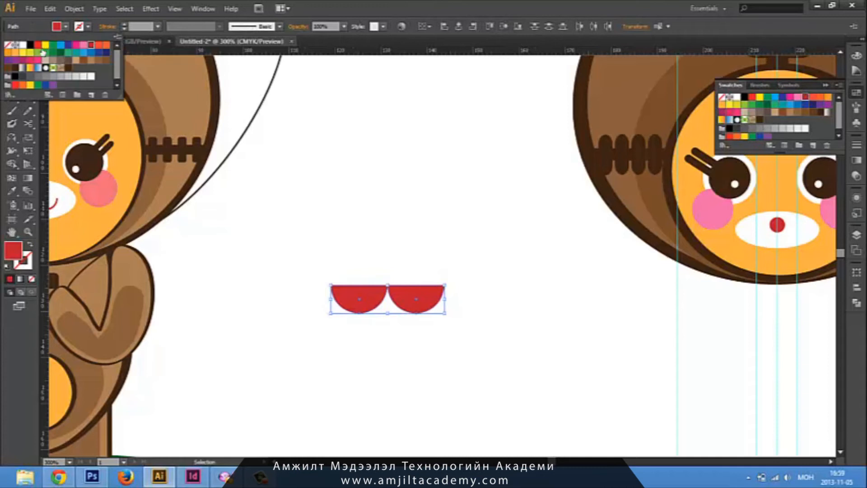
{"action": "left_click", "coordinate": [11, 44]}
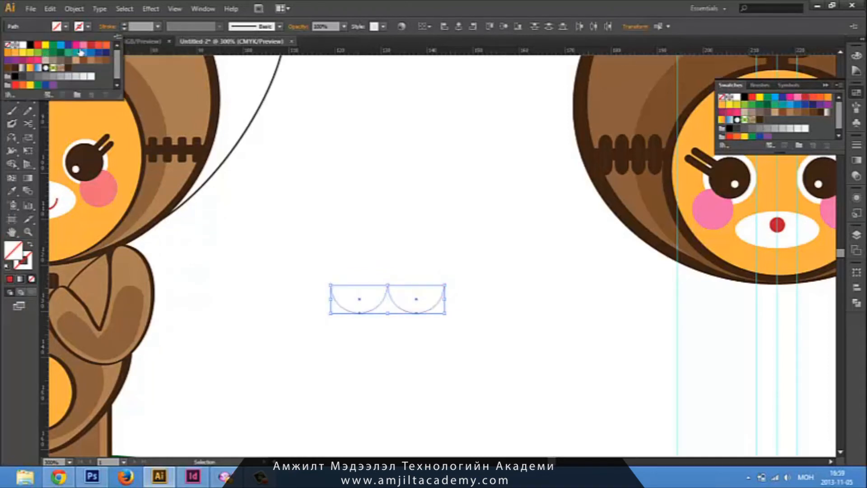
{"action": "left_click", "coordinate": [90, 44]}
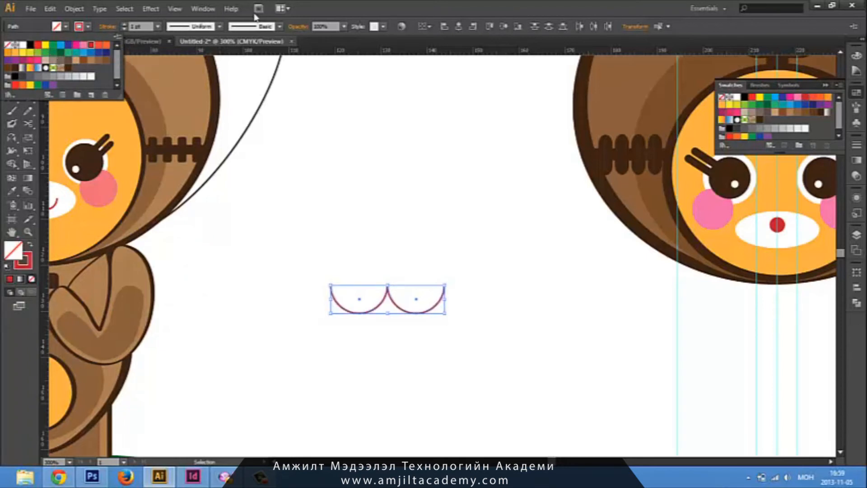
{"action": "left_click", "coordinate": [157, 26]}
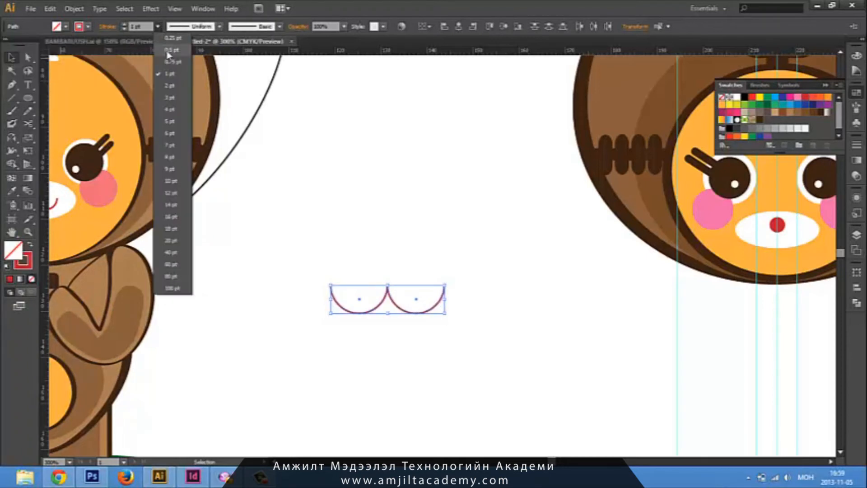
{"action": "left_click", "coordinate": [173, 85]}
{"action": "left_click", "coordinate": [461, 275]}
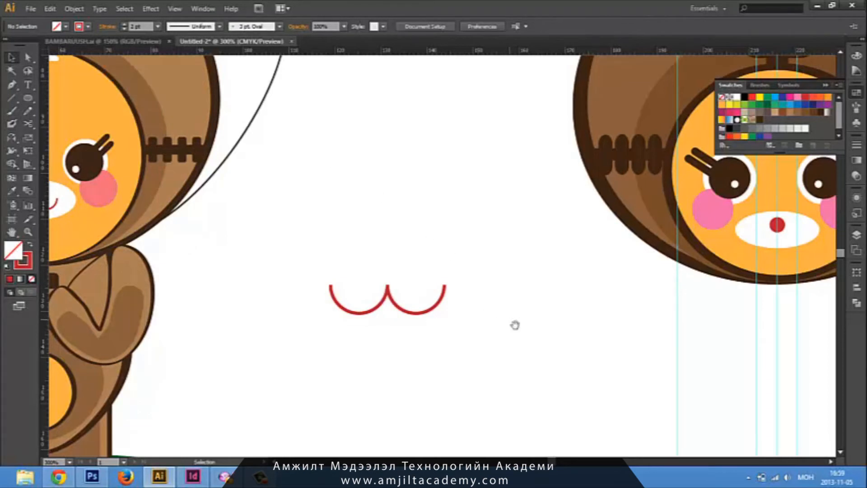
Select both mouth curves and move them onto the face so they meet just below the nose on the centre guide
{"action": "left_click_drag", "start_coordinate": [515, 325], "coordinate": [466, 328]}
{"action": "left_click_drag", "start_coordinate": [407, 345], "coordinate": [318, 277]}
{"action": "left_click_drag", "start_coordinate": [278, 301], "coordinate": [724, 254]}
Scale the mouth curves down about their centre to fit inside the white muzzle and nudge them up to touch the nose
{"action": "left_click_drag", "start_coordinate": [712, 328], "coordinate": [645, 327]}
{"action": "key", "text": "ctrl+plus"}
{"action": "key", "text": "ctrl+plus"}
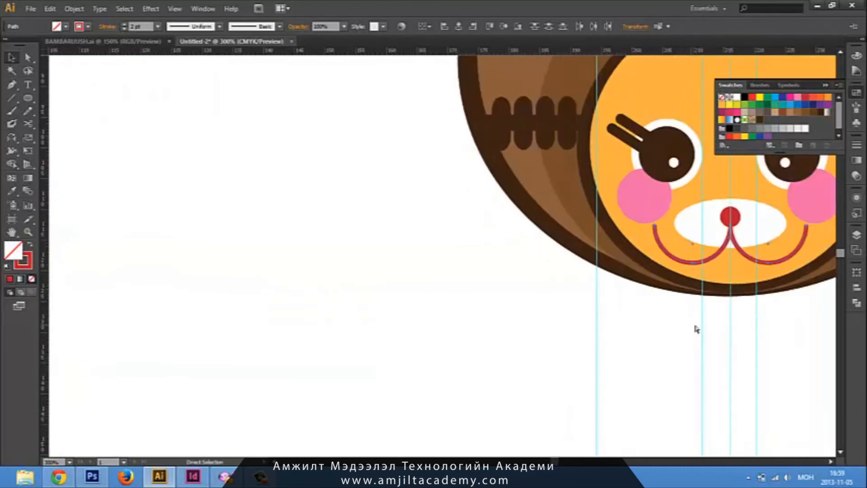
{"action": "left_click_drag", "start_coordinate": [705, 312], "coordinate": [463, 328]}
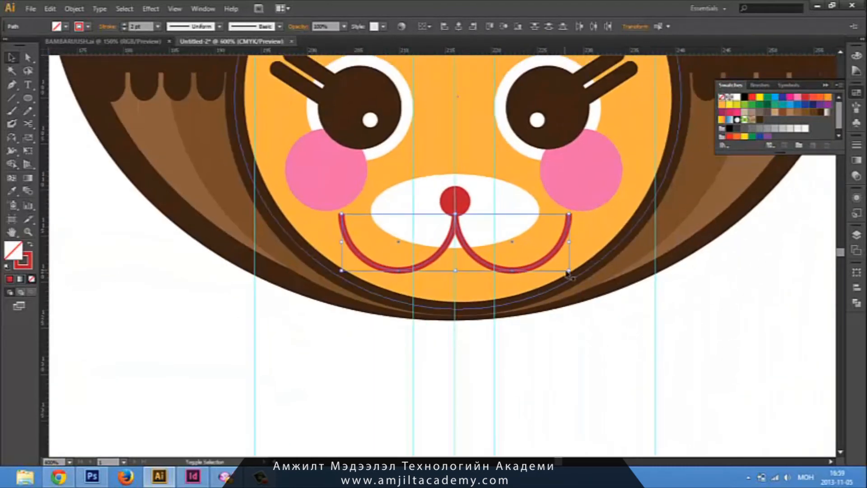
{"action": "left_click_drag", "start_coordinate": [570, 272], "coordinate": [536, 256]}
{"action": "key", "text": "Up"}
{"action": "key", "text": "Up"}
{"action": "key", "text": "Up"}
{"action": "key", "text": "Up"}
{"action": "key", "text": "Up"}
{"action": "key", "text": "Up"}
{"action": "key", "text": "Up"}
{"action": "key", "text": "Up"}
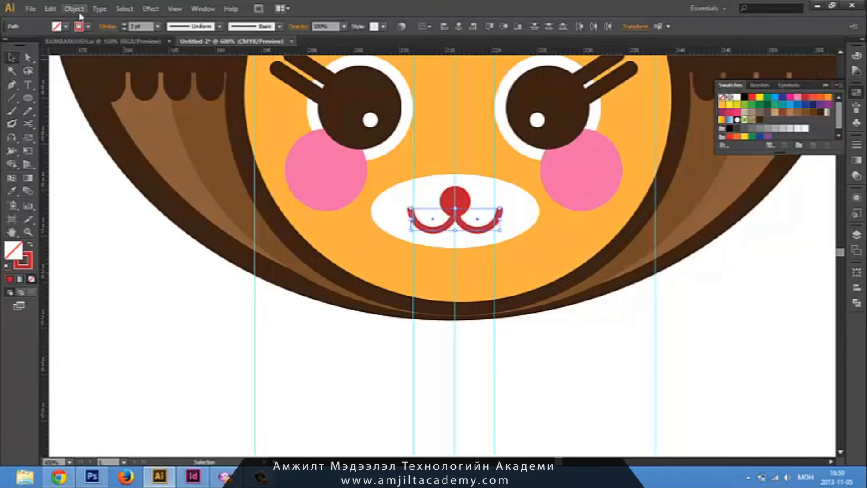
Reduce the mouth curves' stroke weight to 1 pt
{"action": "left_click", "coordinate": [158, 27]}
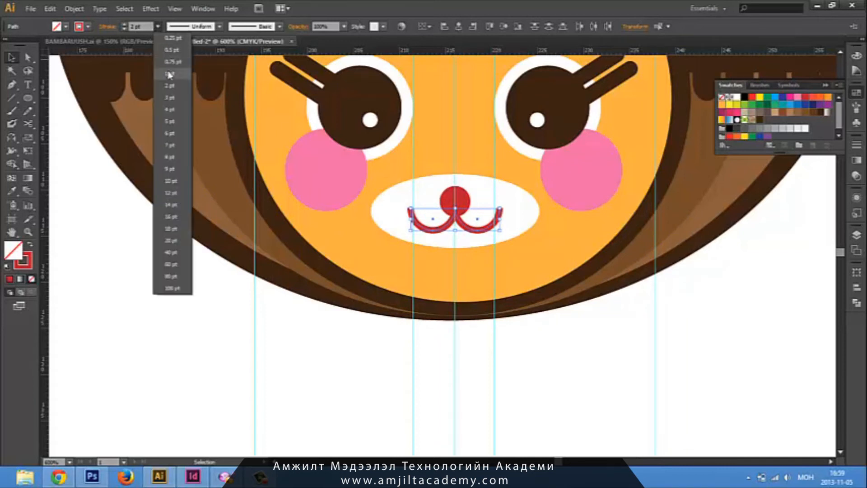
{"action": "left_click", "coordinate": [176, 87]}
{"action": "left_click", "coordinate": [582, 385]}
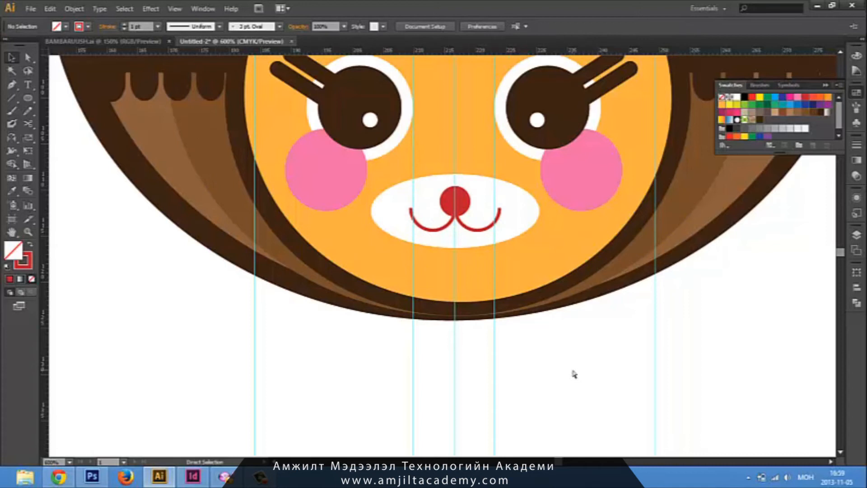
Draw a rounded rectangle about 24 mm wide and 12 mm high in the empty space between the two bears
{"action": "key", "text": "ctrl+minus"}
{"action": "key", "text": "ctrl+minus"}
{"action": "key", "text": "ctrl+minus"}
{"action": "key", "text": "ctrl+minus"}
{"action": "left_click_drag", "start_coordinate": [362, 306], "coordinate": [415, 306]}
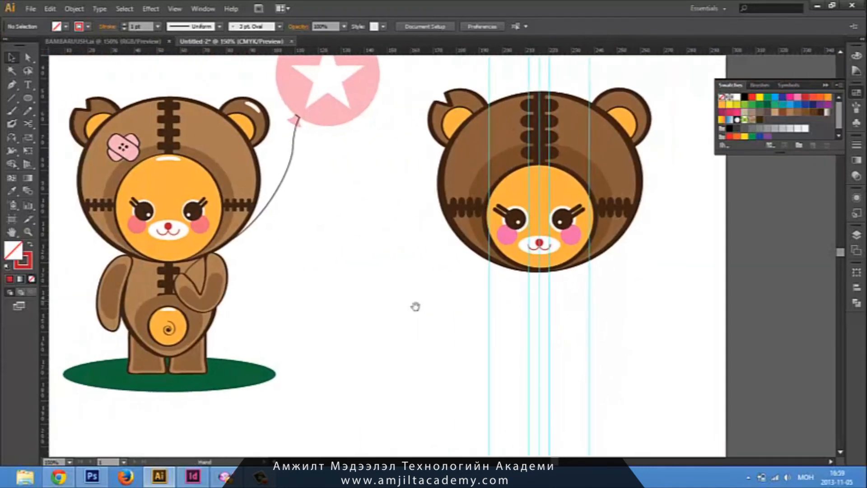
{"action": "left_click_drag", "start_coordinate": [617, 324], "coordinate": [603, 328]}
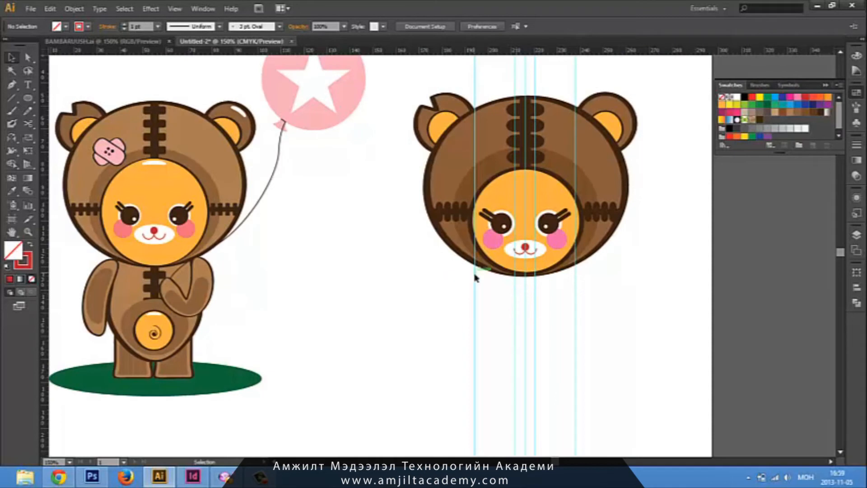
{"action": "left_click_drag", "start_coordinate": [373, 302], "coordinate": [380, 294]}
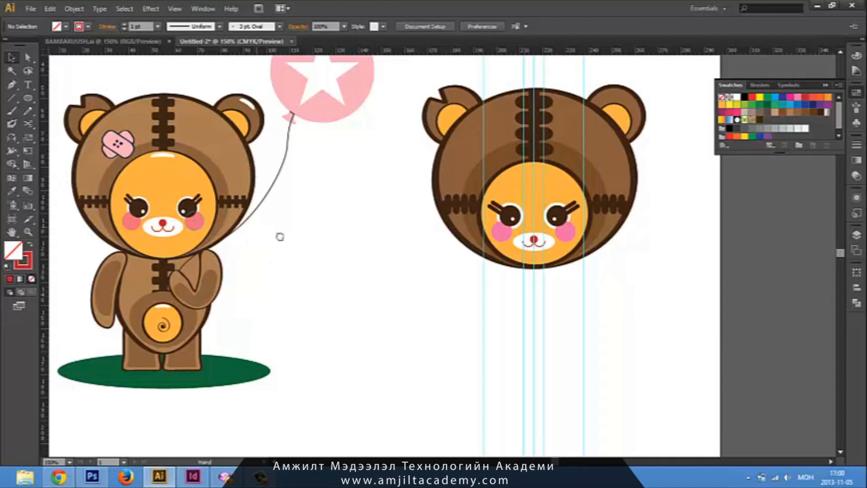
{"action": "left_click_drag", "start_coordinate": [333, 239], "coordinate": [371, 260]}
{"action": "key", "text": "ctrl+plus"}
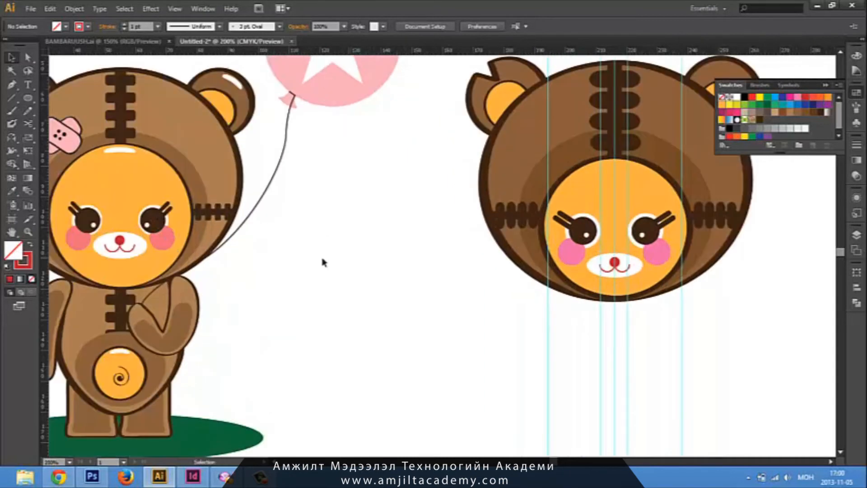
{"action": "left_click_drag", "start_coordinate": [294, 259], "coordinate": [322, 256]}
{"action": "left_click_drag", "start_coordinate": [28, 98], "coordinate": [72, 112]}
{"action": "left_click_drag", "start_coordinate": [330, 248], "coordinate": [408, 290]}
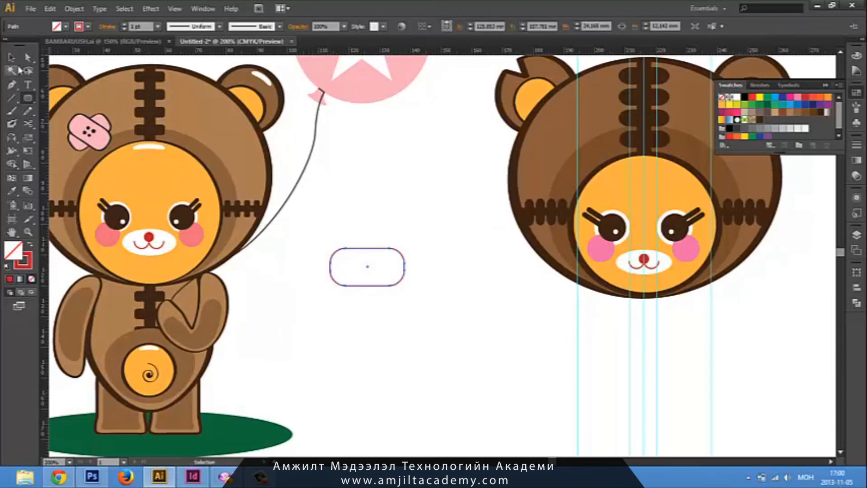
Pull the rounded rectangle's side anchor points inward to flatten both ends, and enlarge the shape to about 24 × 14 mm
{"action": "left_click", "coordinate": [30, 62]}
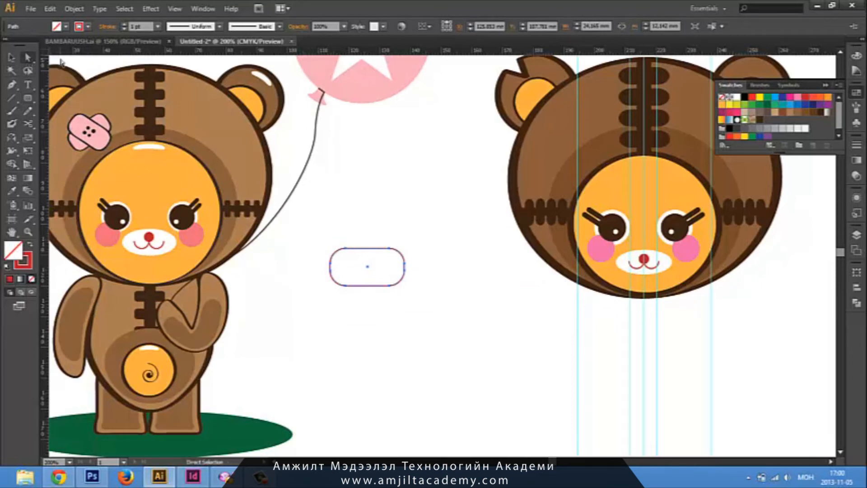
{"action": "left_click_drag", "start_coordinate": [331, 273], "coordinate": [333, 282]}
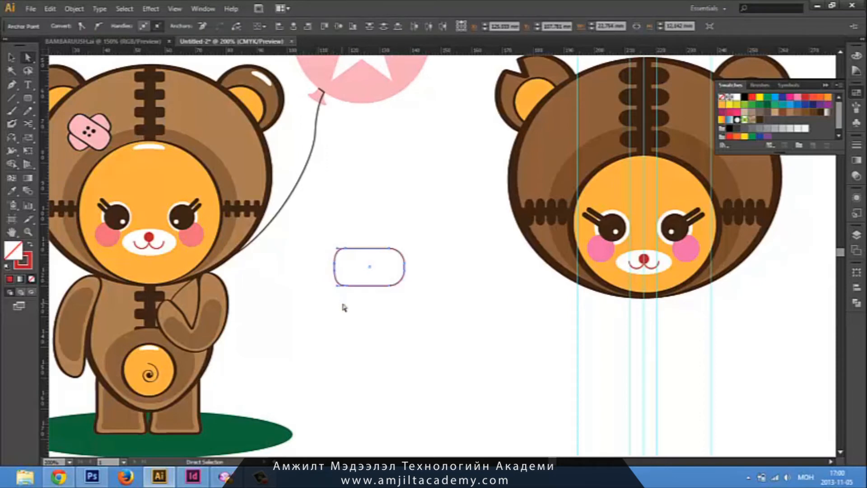
{"action": "left_click_drag", "start_coordinate": [435, 234], "coordinate": [400, 315]}
{"action": "left_click", "coordinate": [388, 356]}
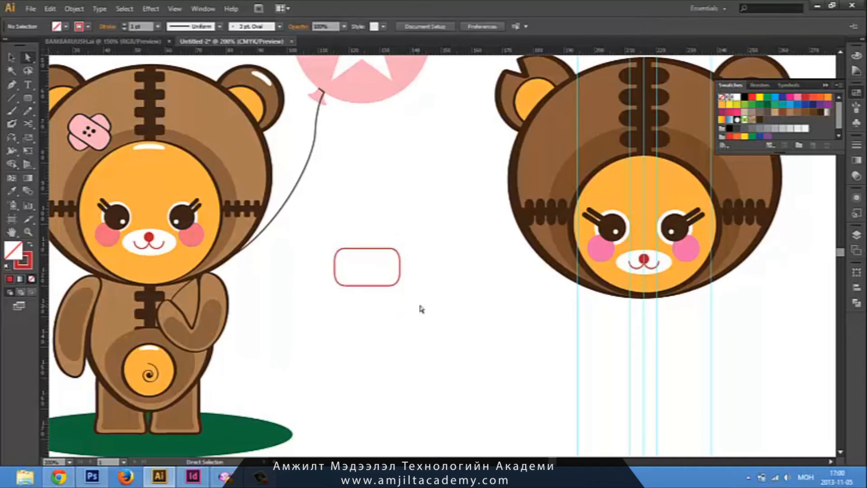
{"action": "left_click", "coordinate": [401, 269]}
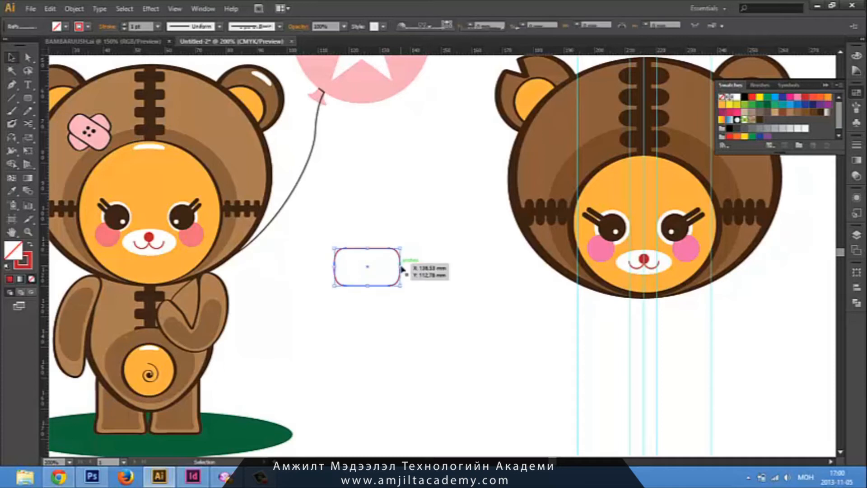
{"action": "left_click_drag", "start_coordinate": [400, 286], "coordinate": [410, 291]}
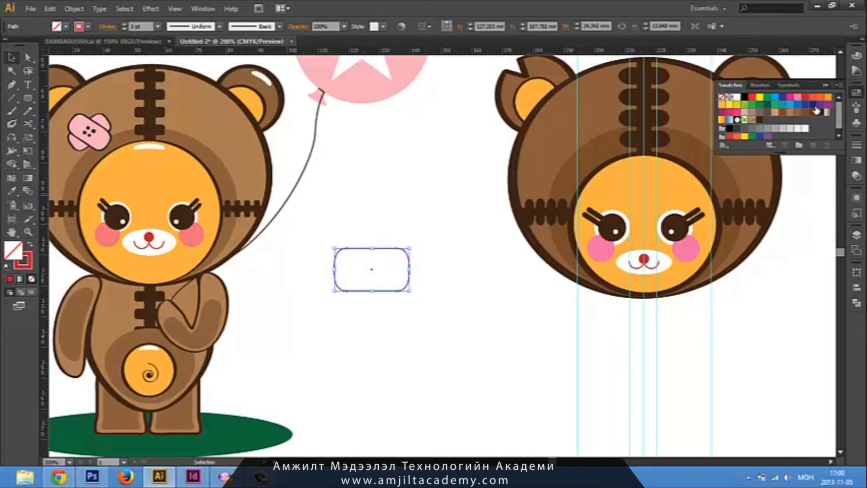
Give the rounded rectangle a hot pink fill and a dark brown stroke with the 3 pt. Oval brush
{"action": "left_click", "coordinate": [737, 113]}
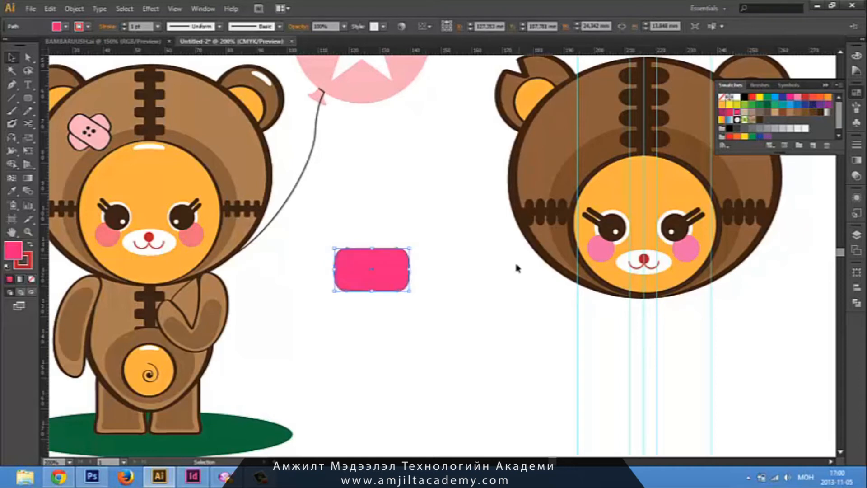
{"action": "left_click", "coordinate": [88, 26]}
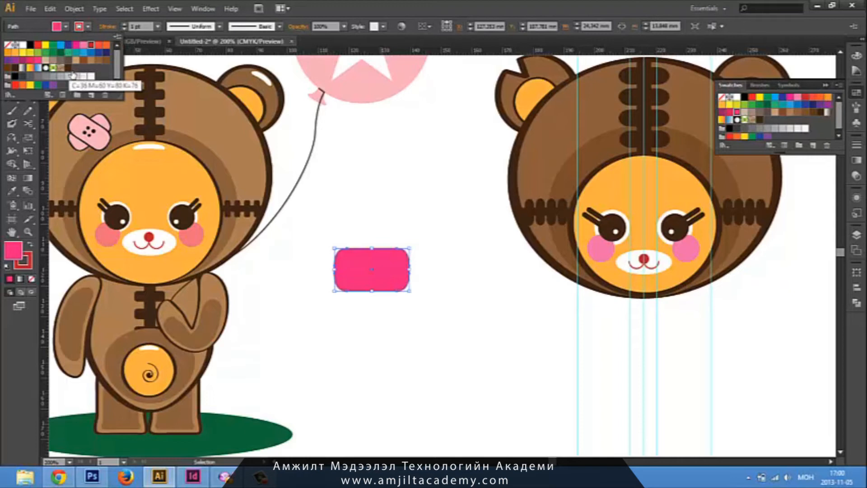
{"action": "left_click", "coordinate": [15, 67]}
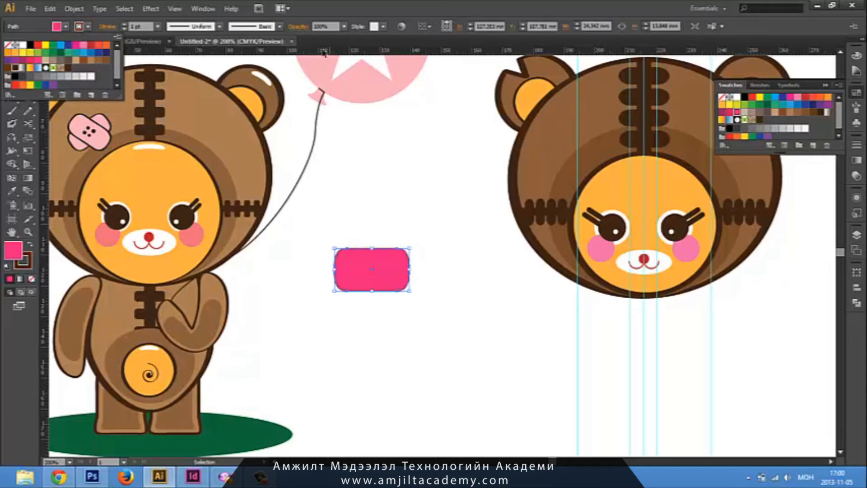
{"action": "left_click", "coordinate": [280, 26]}
{"action": "left_click", "coordinate": [280, 27]}
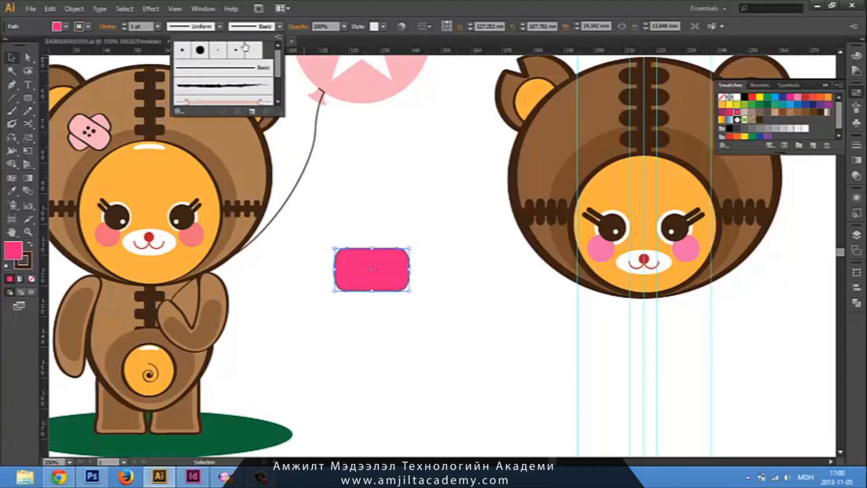
{"action": "left_click", "coordinate": [220, 52]}
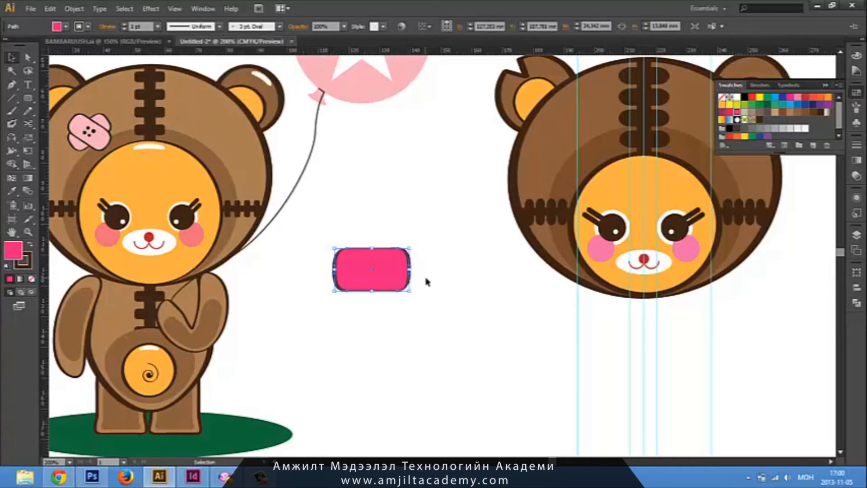
{"action": "left_click", "coordinate": [436, 294]}
Rotate the pink rounded rectangle counterclockwise so it slants diagonally upward to the right
{"action": "left_click", "coordinate": [408, 276]}
{"action": "left_click_drag", "start_coordinate": [419, 296], "coordinate": [428, 261]}
{"action": "left_click", "coordinate": [428, 261]}
{"action": "left_click", "coordinate": [394, 277]}
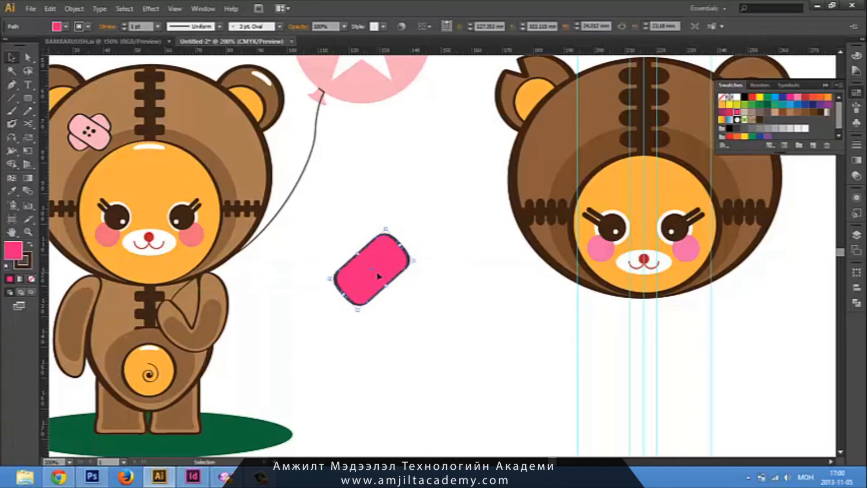
Reflect a copy of the slanted pink shape across the vertical axis to form a crossed bandage
{"action": "double_click", "coordinate": [12, 142]}
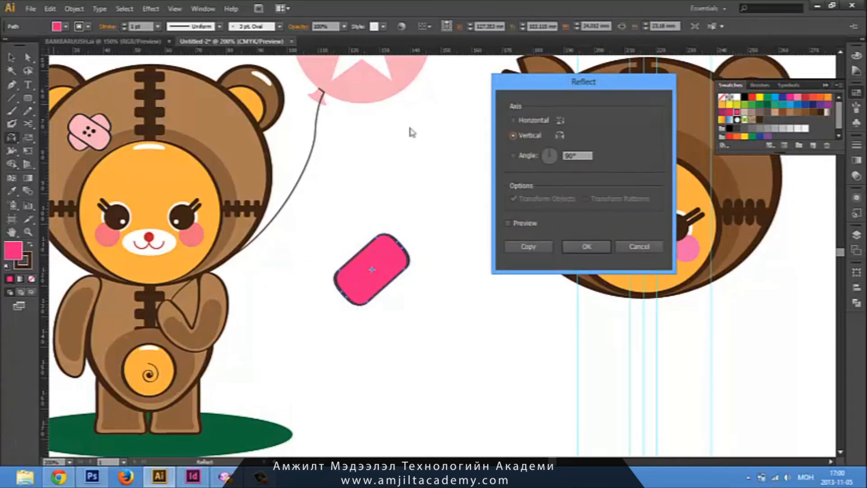
{"action": "left_click", "coordinate": [537, 249]}
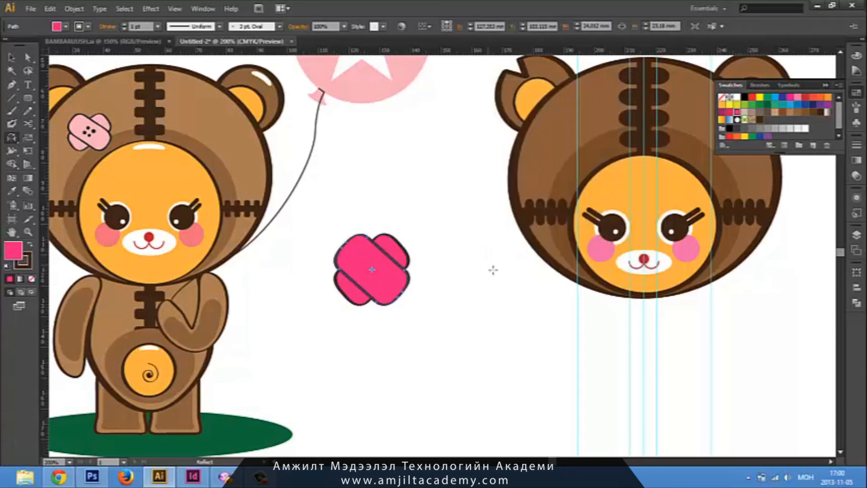
{"action": "key", "text": "v"}
{"action": "left_click", "coordinate": [479, 302]}
{"action": "scroll", "coordinate": [459, 316], "scroll_direction": "left", "scroll_amount": 1}
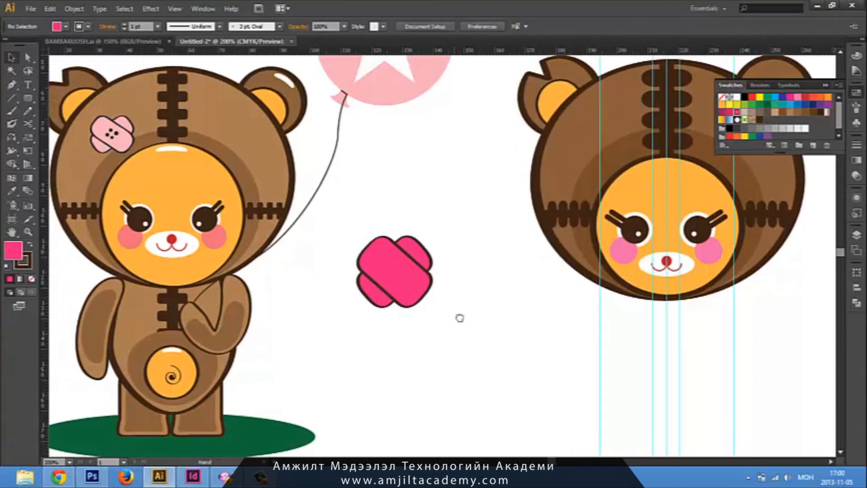
{"action": "key", "text": "ctrl+plus"}
{"action": "key", "text": "ctrl+plus"}
{"action": "left_click_drag", "start_coordinate": [286, 344], "coordinate": [368, 295]}
{"action": "left_click_drag", "start_coordinate": [29, 99], "coordinate": [75, 132]}
{"action": "mouse_move", "coordinate": [573, 211]}
{"action": "left_mouse_down"}
{"action": "mouse_move", "coordinate": [587, 225]}
{"action": "mouse_move", "coordinate": [583, 218]}
{"action": "left_mouse_up"}
{"action": "key", "text": "ctrl+z"}
{"action": "left_click_drag", "start_coordinate": [28, 98], "coordinate": [90, 137]}
{"action": "left_click_drag", "start_coordinate": [601, 226], "coordinate": [610, 236]}
{"action": "key", "text": "ctrl+z"}
Draw four small circles, one larger than the others, in a loose cluster beside the crossed pink bandage
{"action": "left_click_drag", "start_coordinate": [28, 103], "coordinate": [83, 120]}
{"action": "left_click_drag", "start_coordinate": [573, 237], "coordinate": [585, 258]}
{"action": "left_click_drag", "start_coordinate": [547, 237], "coordinate": [558, 246]}
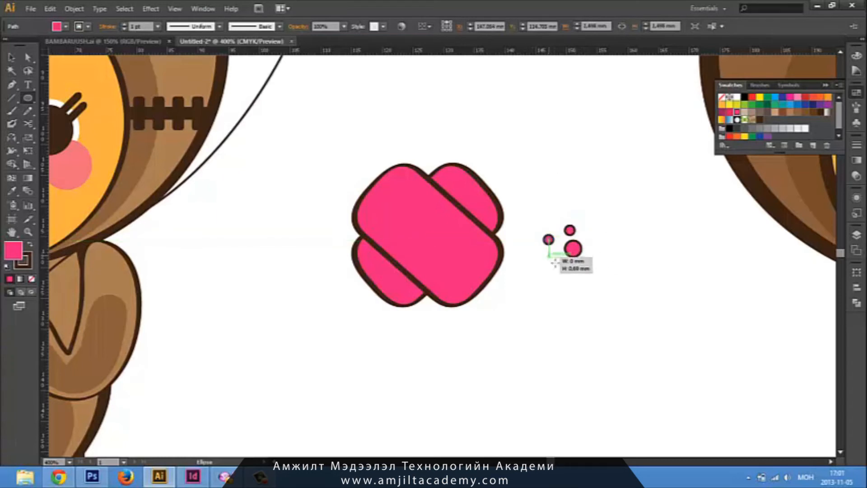
Remove the stroke from the four small circles and fill them with dark brown
{"action": "key", "text": "v"}
{"action": "left_click_drag", "start_coordinate": [626, 292], "coordinate": [540, 213]}
{"action": "left_click", "coordinate": [158, 26]}
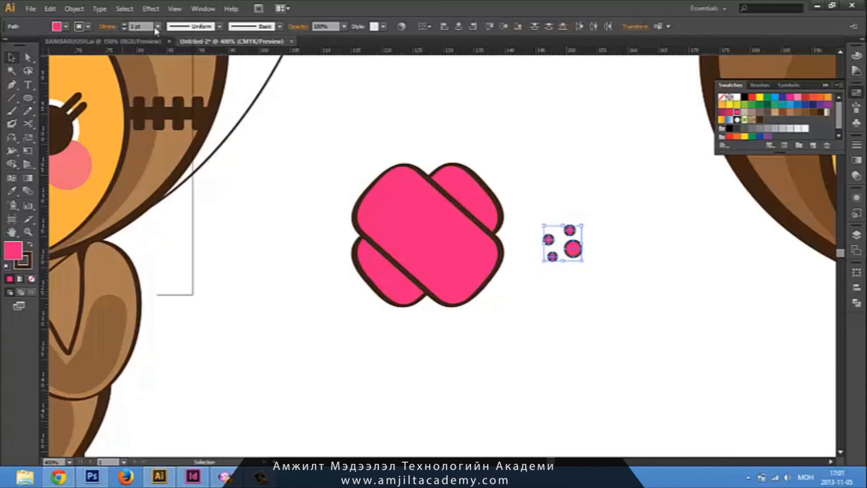
{"action": "left_click", "coordinate": [86, 28]}
{"action": "left_click", "coordinate": [87, 27]}
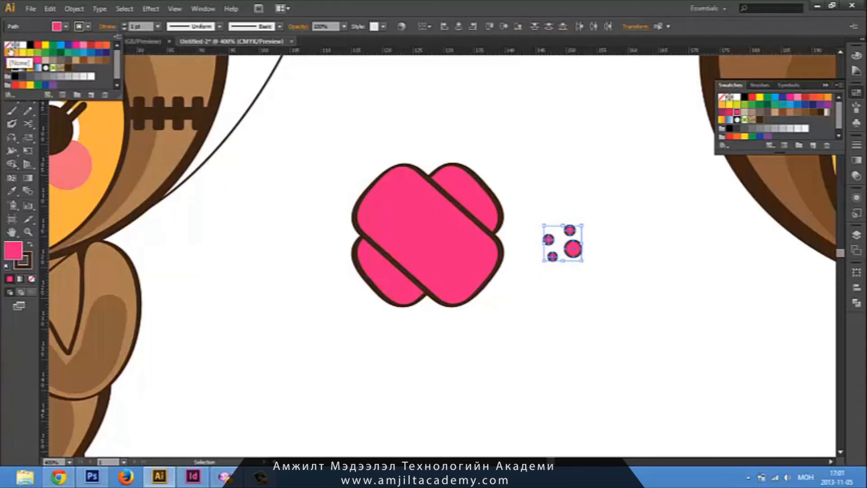
{"action": "left_click", "coordinate": [9, 45]}
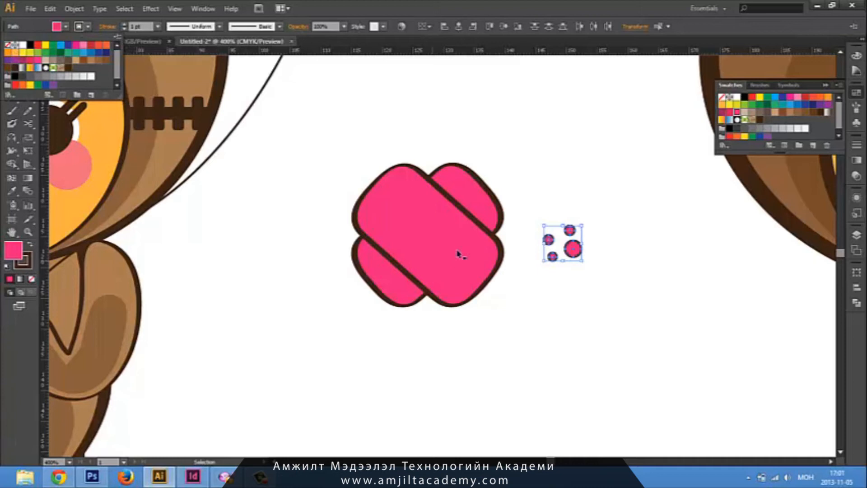
{"action": "left_click", "coordinate": [13, 47]}
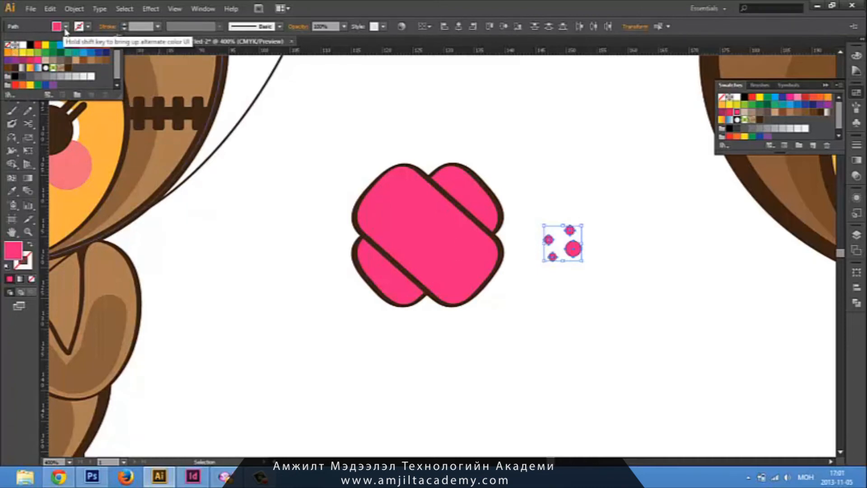
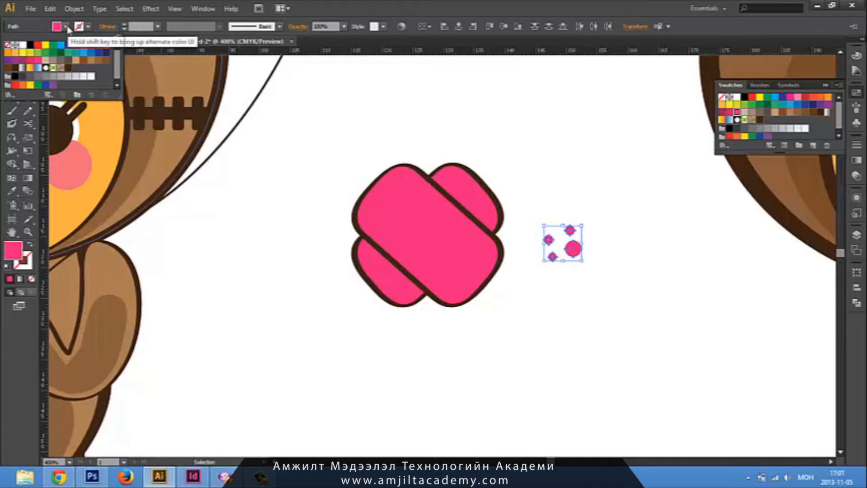
{"action": "left_click", "coordinate": [69, 68]}
Move the four brown dots onto the center of the pink bandage
{"action": "left_click", "coordinate": [573, 256]}
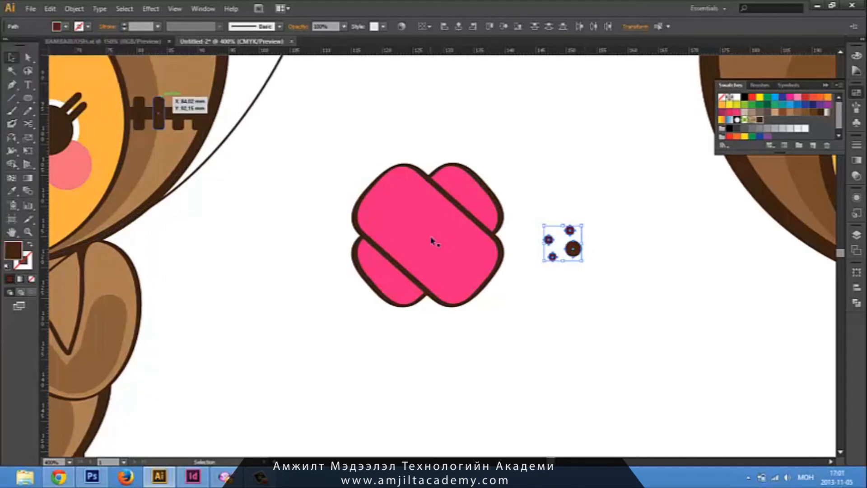
{"action": "left_click_drag", "start_coordinate": [580, 254], "coordinate": [444, 247]}
{"action": "left_click", "coordinate": [562, 306]}
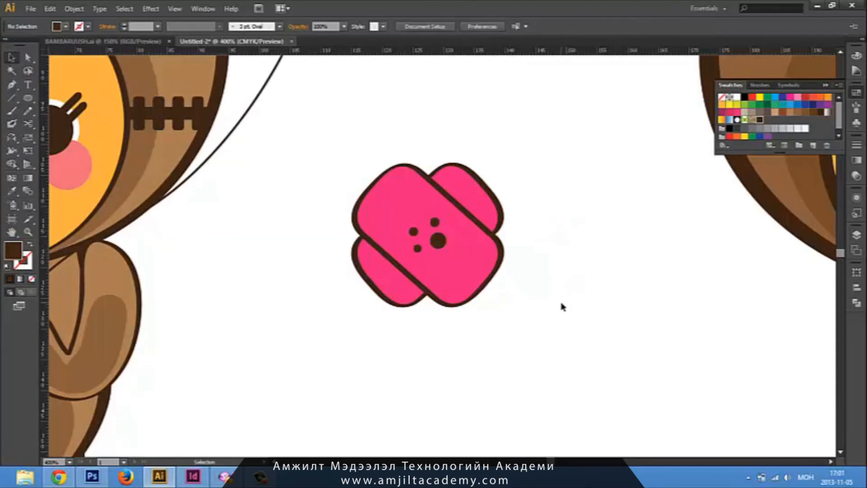
Scale down the whole dotted bandage and place it on the new bear's forehead, left of the center seam
{"action": "key", "text": "ctrl+minus"}
{"action": "key", "text": "ctrl+minus"}
{"action": "key", "text": "ctrl+minus"}
{"action": "left_click_drag", "start_coordinate": [492, 307], "coordinate": [396, 198]}
{"action": "left_click_drag", "start_coordinate": [455, 268], "coordinate": [605, 163]}
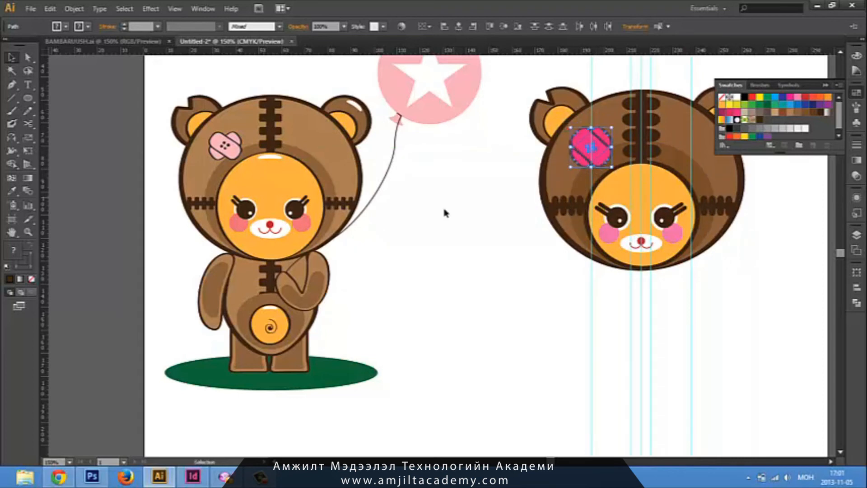
{"action": "left_click", "coordinate": [441, 213]}
Draw a rounded rectangle about 35 mm wide and 46 mm high in the empty space beside the new bear's head
{"action": "left_click_drag", "start_coordinate": [530, 288], "coordinate": [629, 272]}
{"action": "key", "text": "ctrl+equal"}
{"action": "left_click_drag", "start_coordinate": [546, 262], "coordinate": [486, 266]}
{"action": "left_click_drag", "start_coordinate": [592, 278], "coordinate": [459, 237]}
{"action": "left_click_drag", "start_coordinate": [362, 183], "coordinate": [376, 171]}
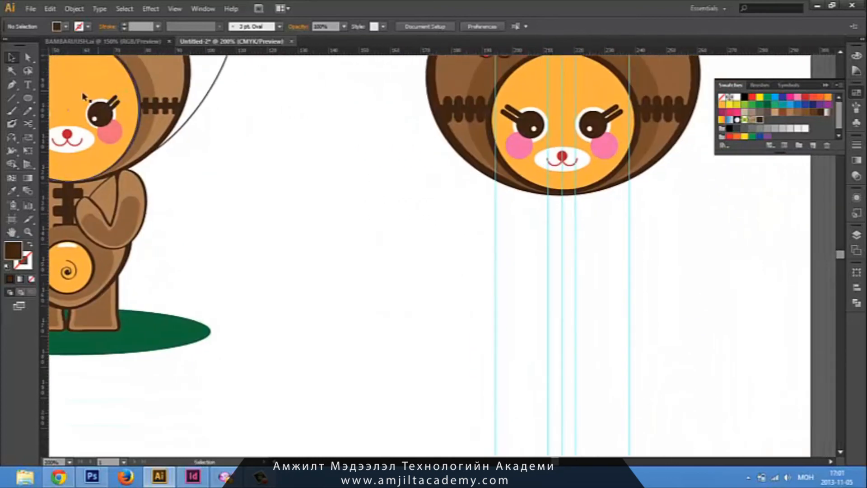
{"action": "left_click", "coordinate": [29, 98]}
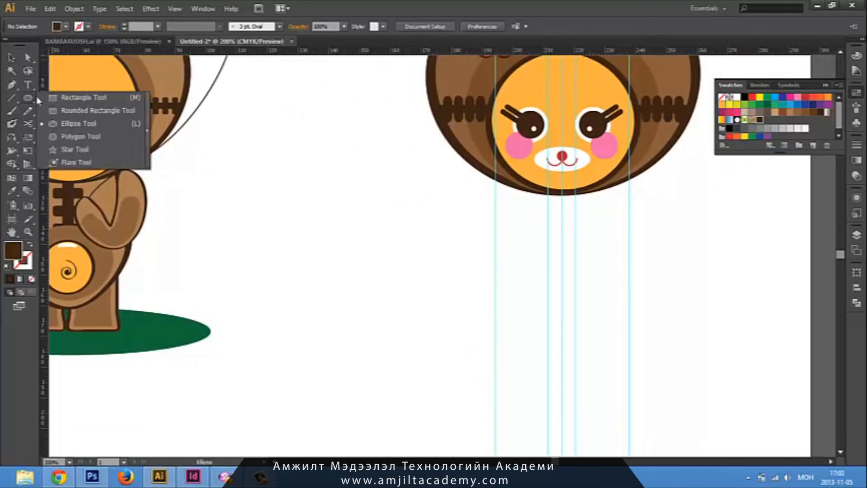
{"action": "left_click", "coordinate": [57, 113]}
{"action": "left_click_drag", "start_coordinate": [297, 197], "coordinate": [404, 339]}
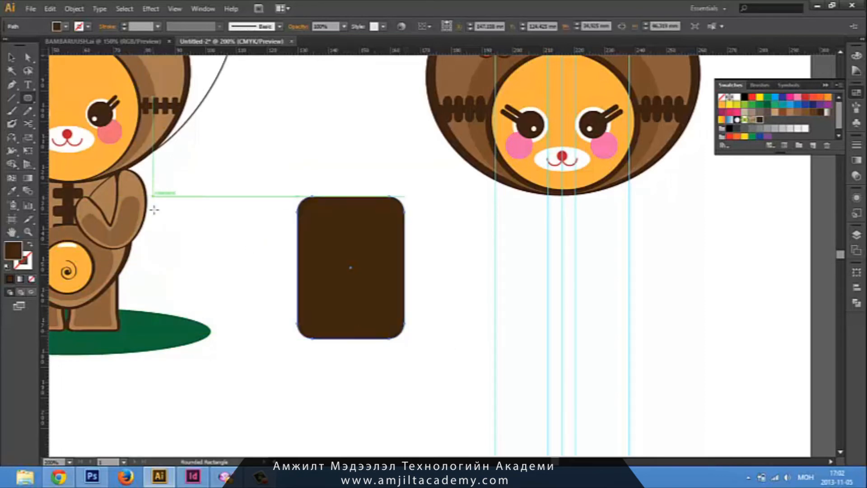
Taper the dark brown rounded rectangle by nudging its upper-left and upper-right corner anchor points inward by equal amounts
{"action": "left_click", "coordinate": [30, 60]}
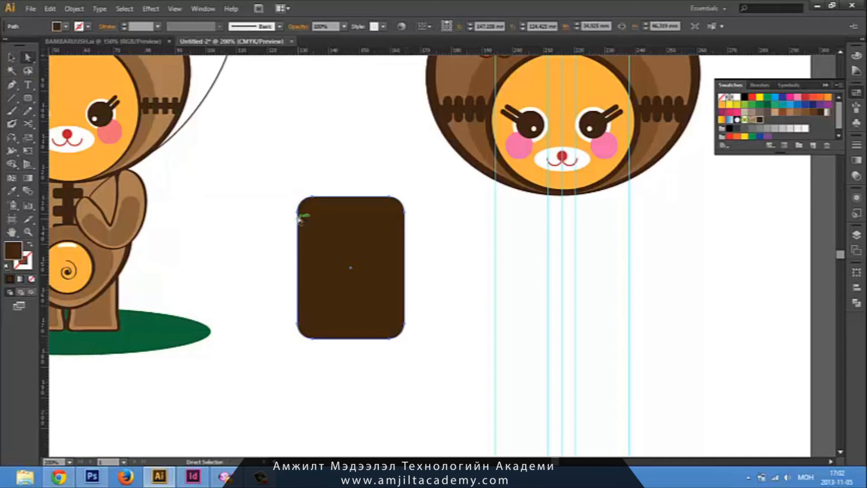
{"action": "left_click_drag", "start_coordinate": [325, 234], "coordinate": [331, 228]}
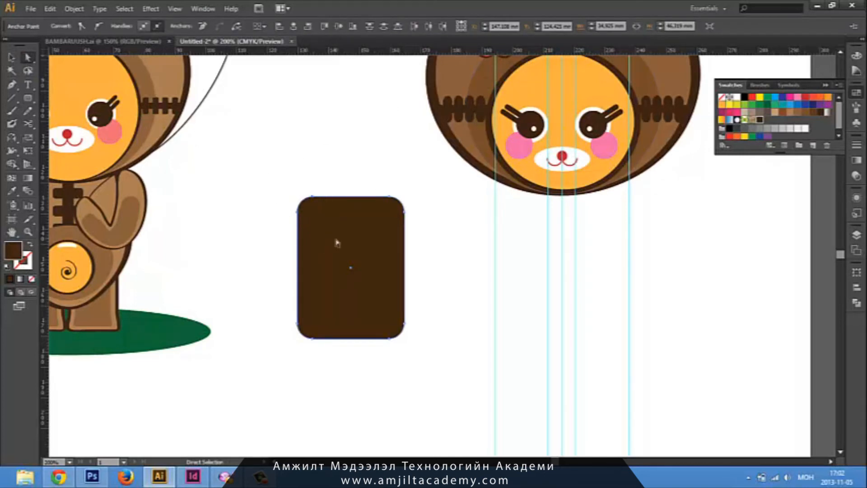
{"action": "key", "text": "Right"}
{"action": "key", "text": "Right"}
{"action": "key", "text": "Right"}
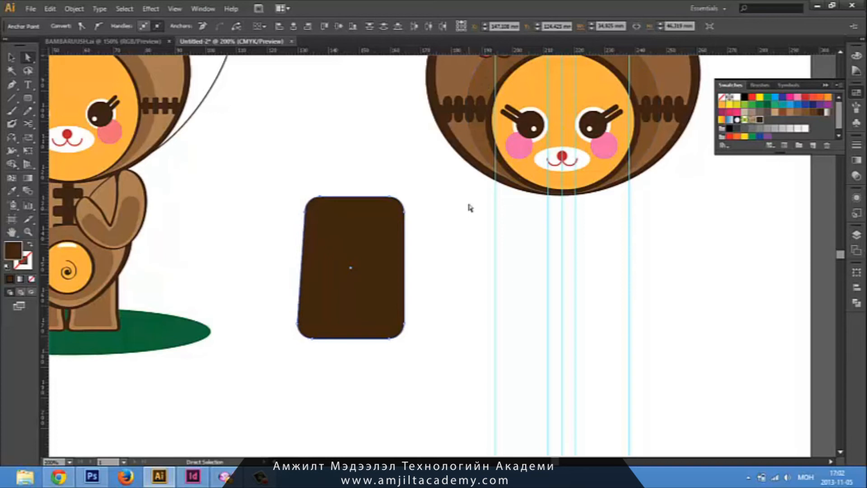
{"action": "left_click_drag", "start_coordinate": [435, 176], "coordinate": [376, 230]}
{"action": "key", "text": "Left"}
{"action": "key", "text": "Left"}
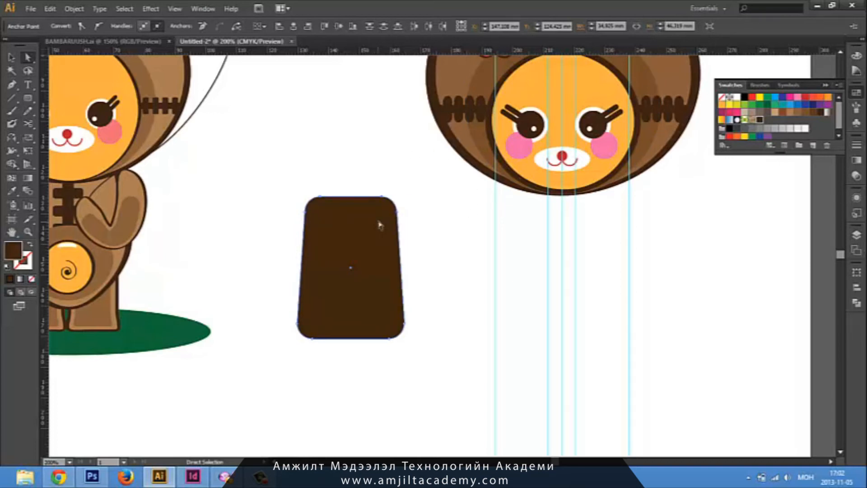
Raise the brown shape's lower-right and lower-left side anchor points by about equal amounts to lengthen the bottom corner curves
{"action": "left_click", "coordinate": [459, 306]}
{"action": "left_click_drag", "start_coordinate": [406, 333], "coordinate": [408, 310]}
{"action": "left_click_drag", "start_coordinate": [299, 328], "coordinate": [298, 311]}
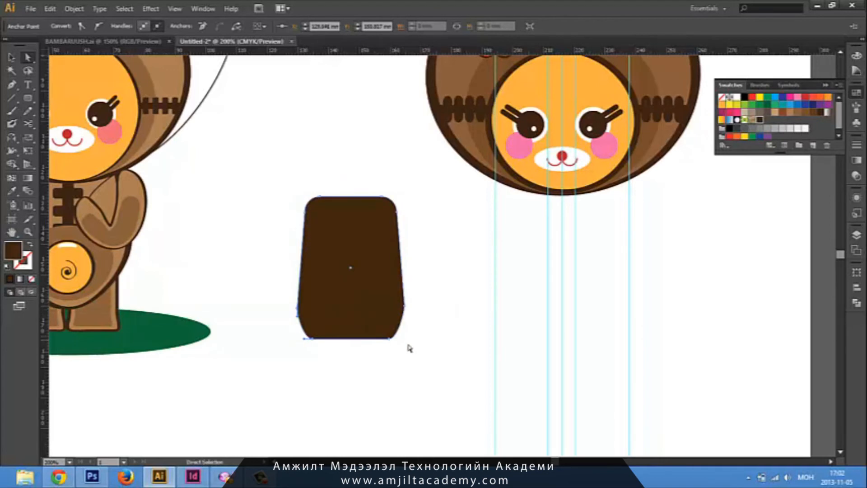
{"action": "left_click", "coordinate": [409, 337]}
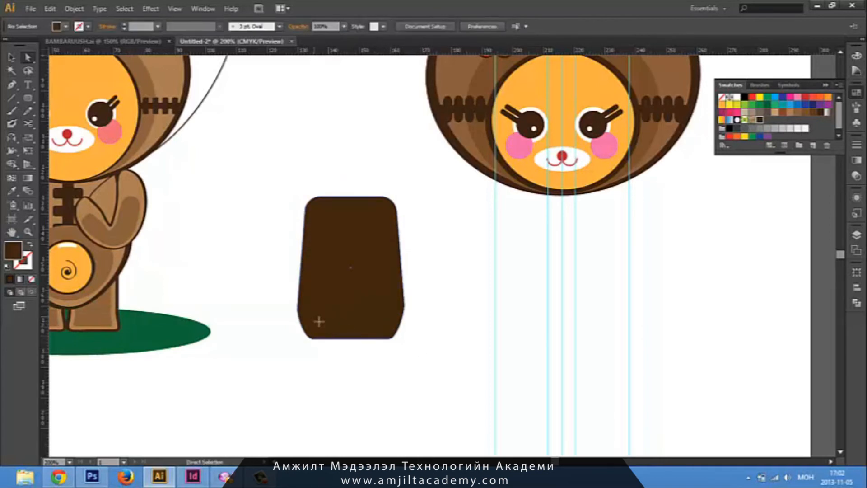
Extend the direction handle of the lower-right side anchor downward to make the bottom-right corner curve fuller
{"action": "left_click", "coordinate": [359, 324]}
{"action": "key", "text": "ctrl+plus"}
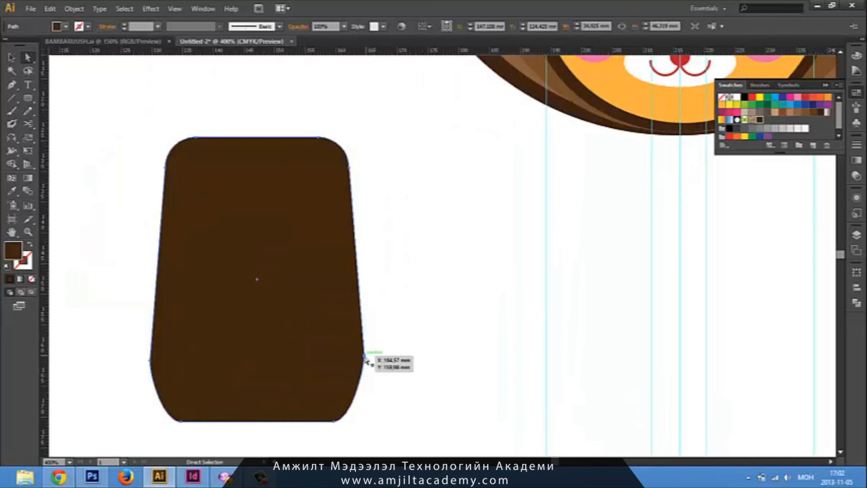
{"action": "key", "text": "a"}
{"action": "left_click_drag", "start_coordinate": [364, 357], "coordinate": [369, 388]}
{"action": "key", "text": "ctrl+z"}
{"action": "left_click", "coordinate": [394, 389]}
Extend the direction handle of the lower-left side anchor downward to match the fuller right corner
{"action": "left_click_drag", "start_coordinate": [309, 379], "coordinate": [465, 333]}
{"action": "left_click", "coordinate": [307, 322]}
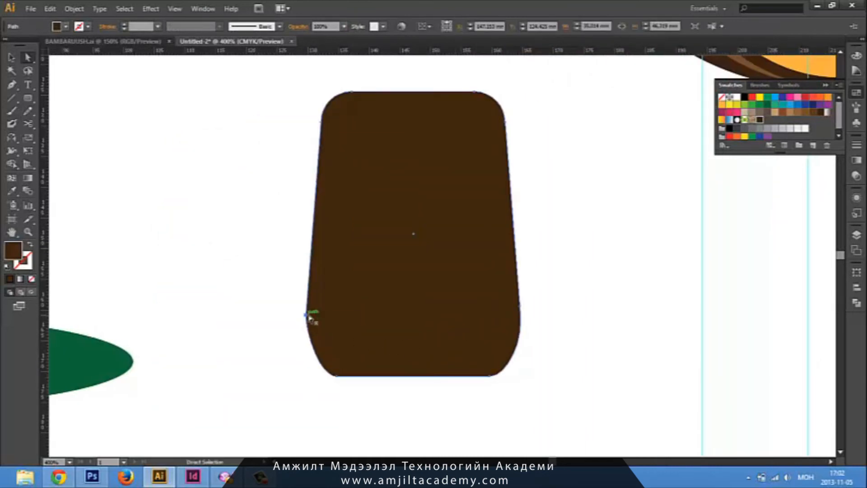
{"action": "left_click", "coordinate": [306, 315]}
{"action": "left_click_drag", "start_coordinate": [307, 334], "coordinate": [345, 383]}
{"action": "left_click", "coordinate": [397, 411]}
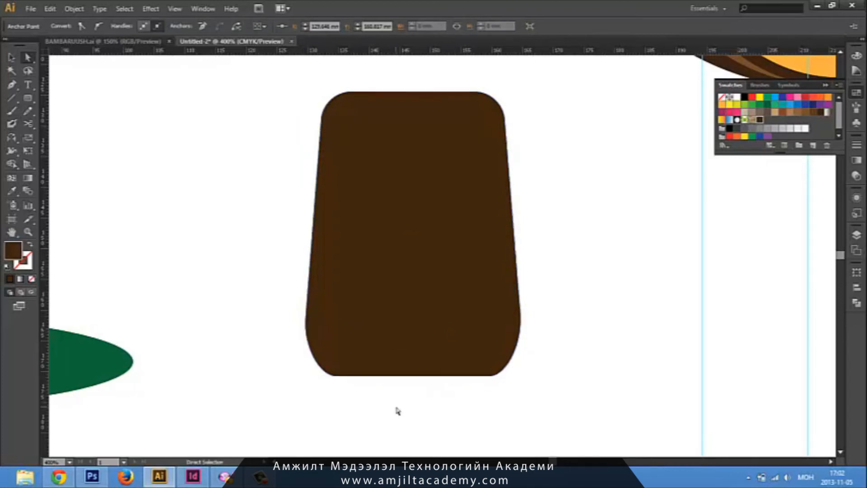
Add an anchor point at the middle of the brown shape's bottom edge and pull it down into a shallow point
{"action": "left_click_drag", "start_coordinate": [394, 394], "coordinate": [433, 366]}
{"action": "left_click", "coordinate": [378, 350]}
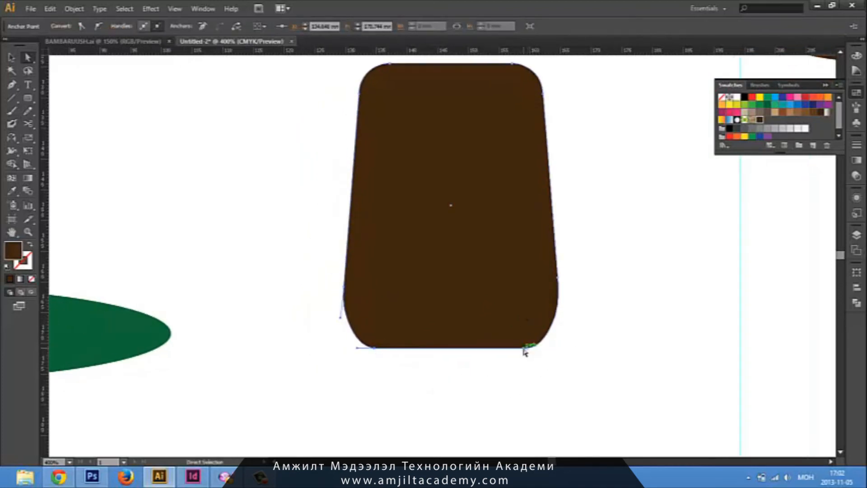
{"action": "left_click", "coordinate": [11, 86]}
{"action": "key", "text": "p"}
{"action": "left_click", "coordinate": [28, 57]}
{"action": "left_click_drag", "start_coordinate": [455, 348], "coordinate": [457, 372]}
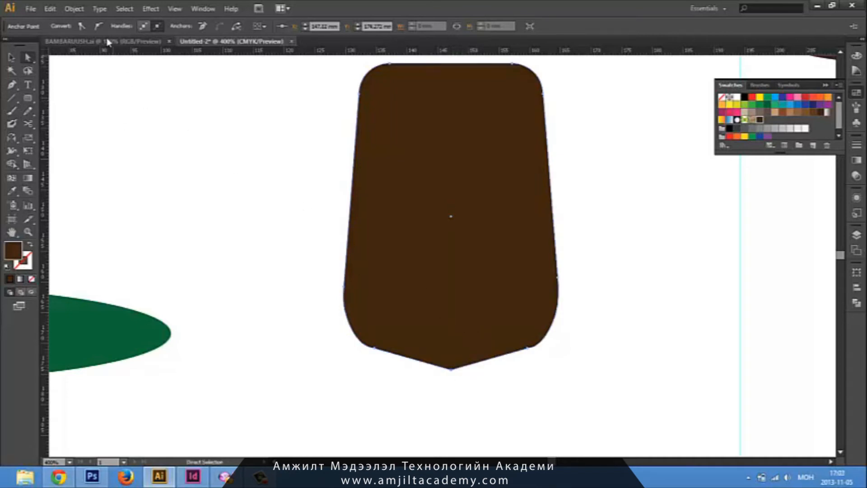
Convert the new bottom-center anchor to a smooth point and lengthen both of its handles horizontally
{"action": "left_click", "coordinate": [98, 27]}
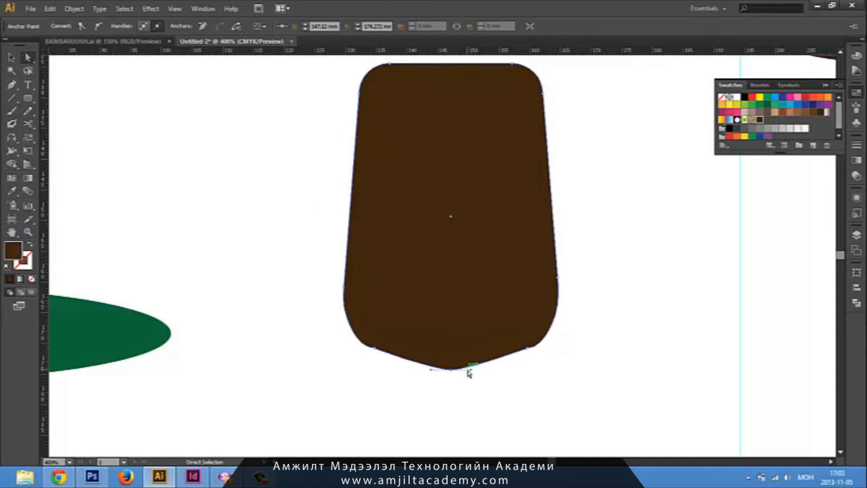
{"action": "left_click_drag", "start_coordinate": [471, 373], "coordinate": [498, 371]}
{"action": "left_click_drag", "start_coordinate": [426, 370], "coordinate": [407, 372]}
Convert the two anchor points on either side of the bottom-center anchor to smooth points
{"action": "left_click", "coordinate": [375, 347]}
{"action": "left_click", "coordinate": [99, 26]}
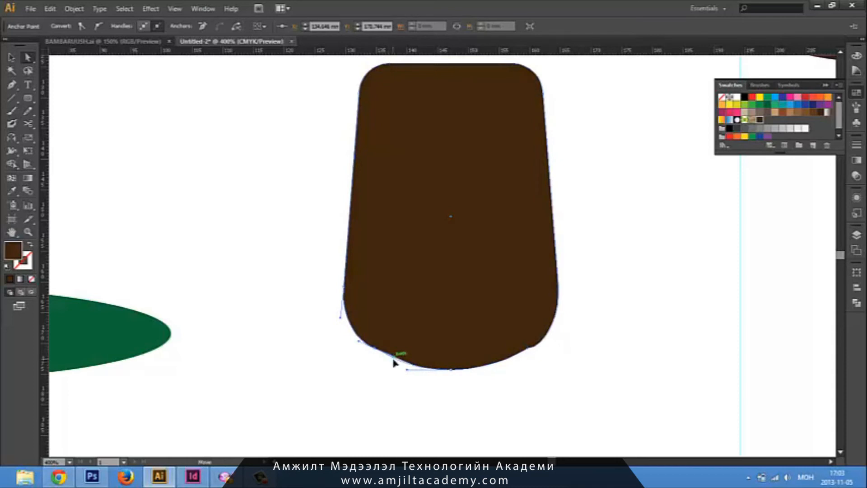
{"action": "left_click", "coordinate": [517, 375]}
{"action": "left_click", "coordinate": [527, 347]}
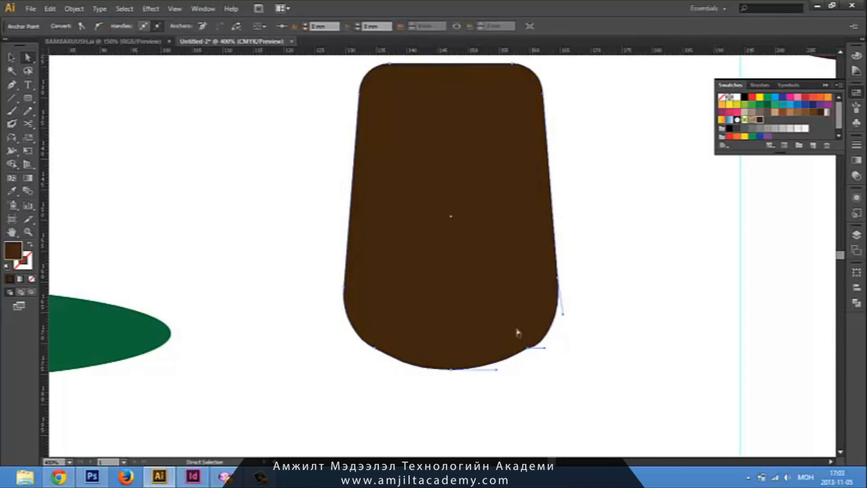
{"action": "left_click", "coordinate": [99, 27]}
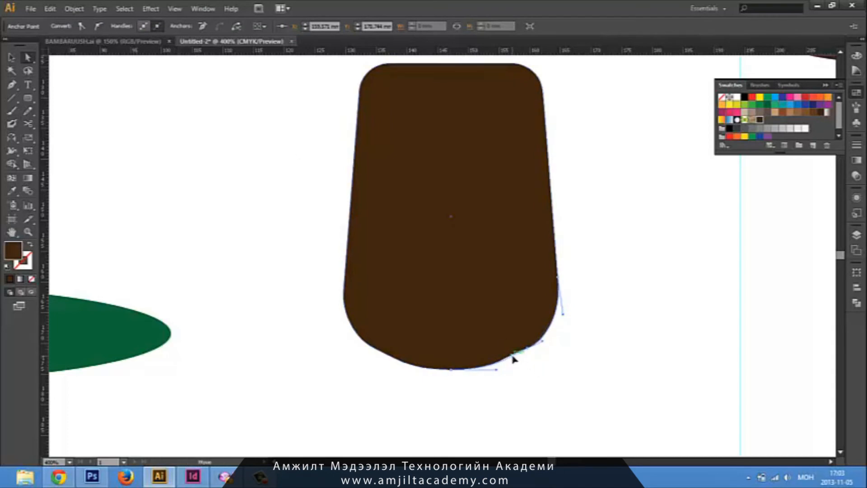
{"action": "left_click", "coordinate": [573, 399]}
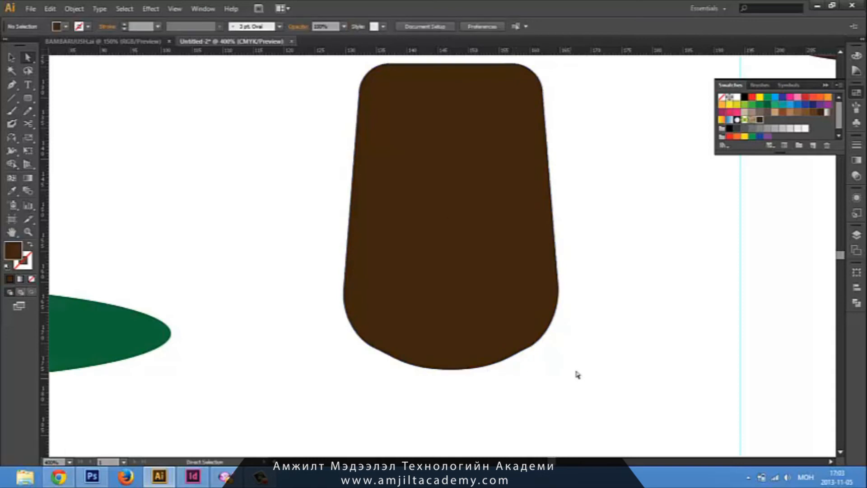
Try to pull the brown shape's bottom-center anchor point farther down
{"action": "key", "text": "ctrl+minus"}
{"action": "key", "text": "ctrl+minus"}
{"action": "key", "text": "ctrl+minus"}
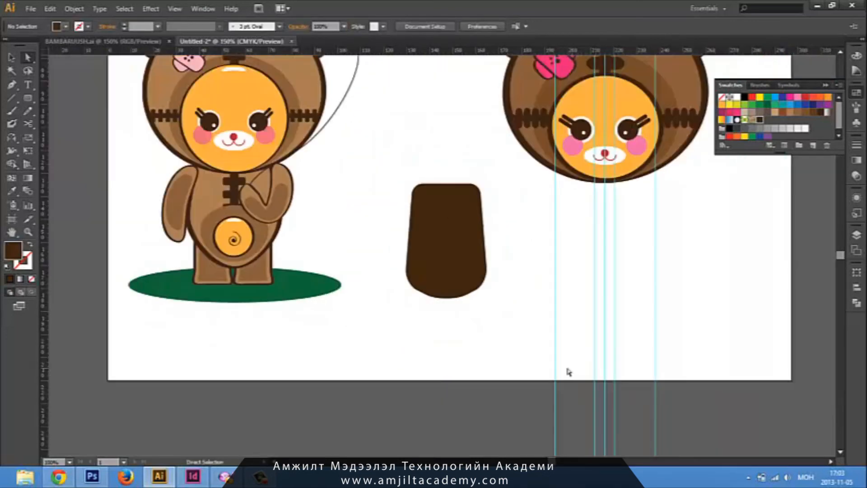
{"action": "left_click_drag", "start_coordinate": [437, 283], "coordinate": [350, 365]}
{"action": "left_click", "coordinate": [358, 300]}
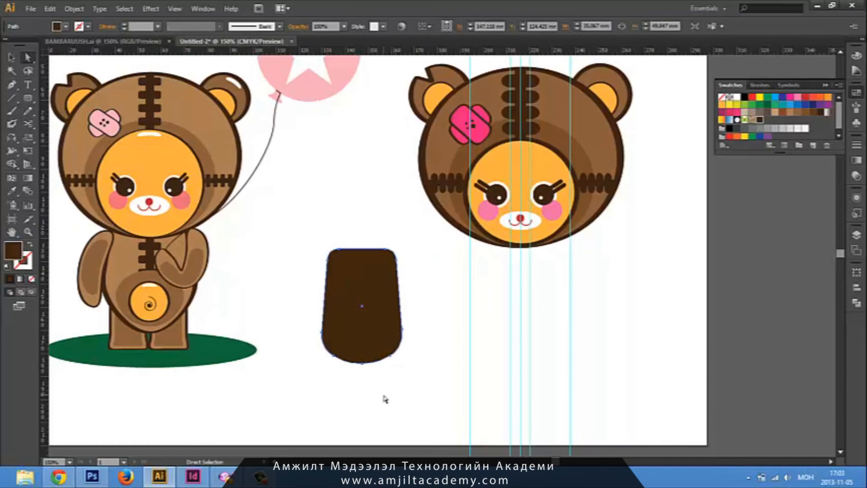
{"action": "key", "text": "v"}
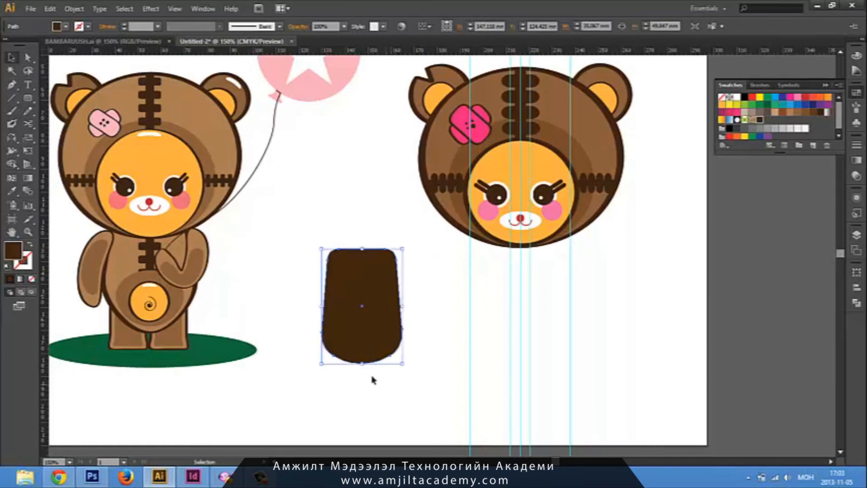
{"action": "key", "text": "a"}
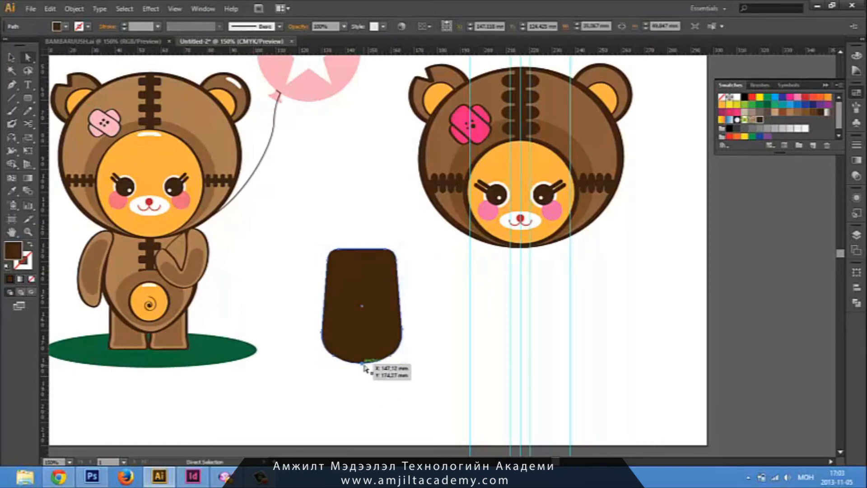
{"action": "left_click_drag", "start_coordinate": [364, 368], "coordinate": [364, 377]}
{"action": "left_click", "coordinate": [363, 369]}
{"action": "key", "text": "ctrl+z"}
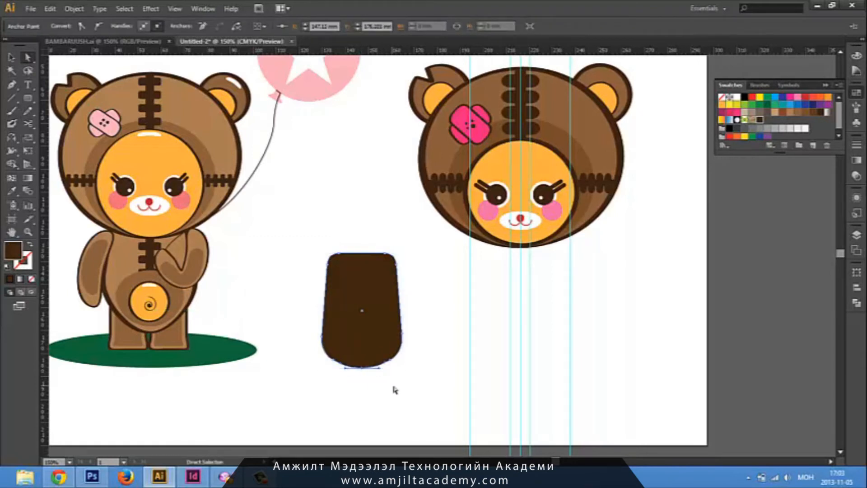
Delete the two anchor points beside the bottom-center anchor so the base becomes one continuous curve
{"action": "key", "text": "ctrl+plus"}
{"action": "key", "text": "ctrl+plus"}
{"action": "left_click_drag", "start_coordinate": [338, 379], "coordinate": [409, 280]}
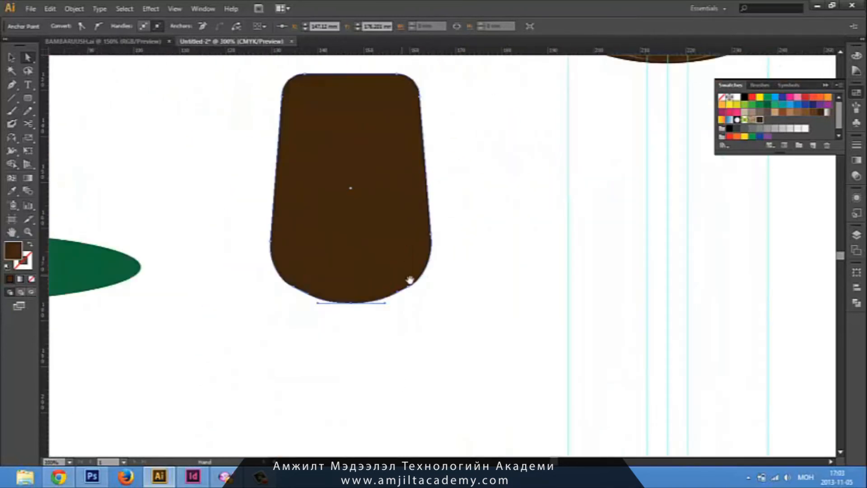
{"action": "left_click", "coordinate": [9, 87]}
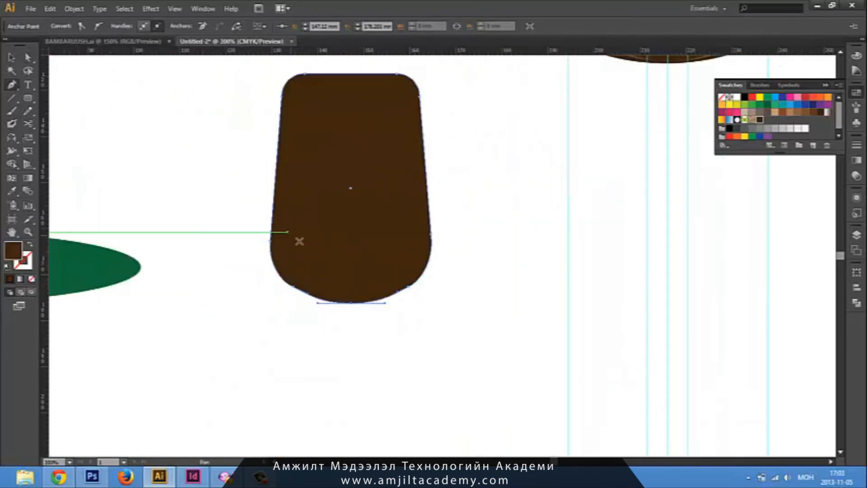
{"action": "left_click", "coordinate": [413, 291]}
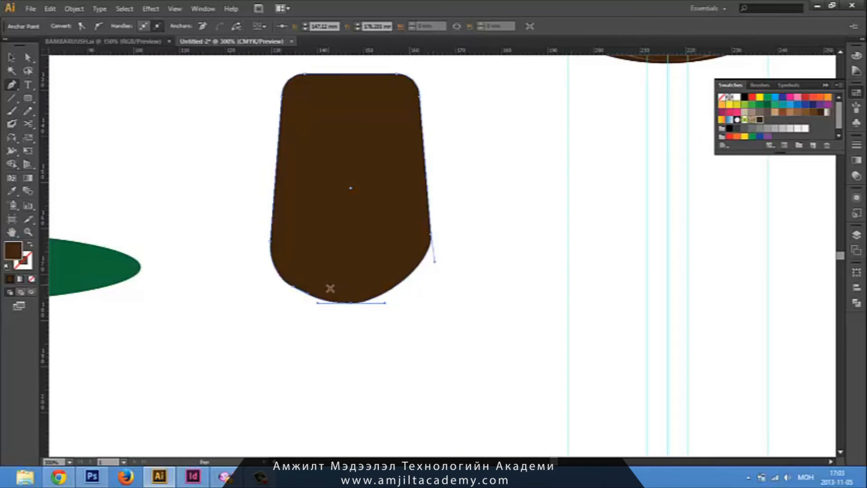
{"action": "left_click", "coordinate": [297, 292]}
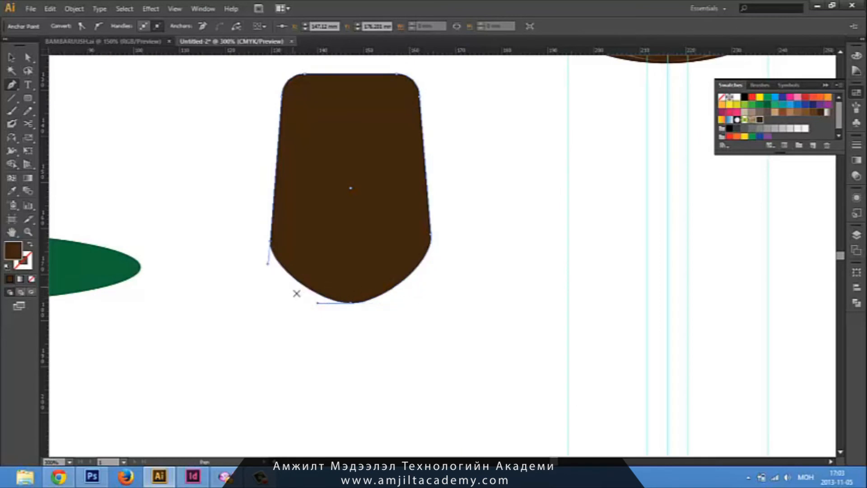
Move the brown body shape directly beneath the new bear's head, centered on the middle guide
{"action": "key", "text": "v"}
{"action": "left_click", "coordinate": [400, 358]}
{"action": "left_click_drag", "start_coordinate": [440, 307], "coordinate": [325, 405]}
{"action": "left_click_drag", "start_coordinate": [232, 346], "coordinate": [549, 326]}
{"action": "key", "text": "a"}
{"action": "key", "text": "ctrl+minus"}
{"action": "key", "text": "ctrl+minus"}
Enlarge the body shape proportionally to about 56 mm wide and 79 mm high and send it behind the head
{"action": "key", "text": "ctrl+minus"}
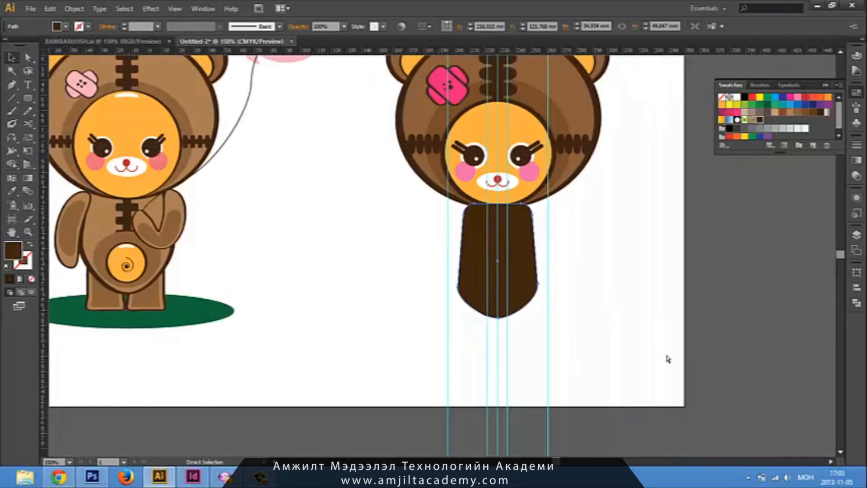
{"action": "left_click_drag", "start_coordinate": [509, 299], "coordinate": [524, 322]}
{"action": "right_click", "coordinate": [501, 291]}
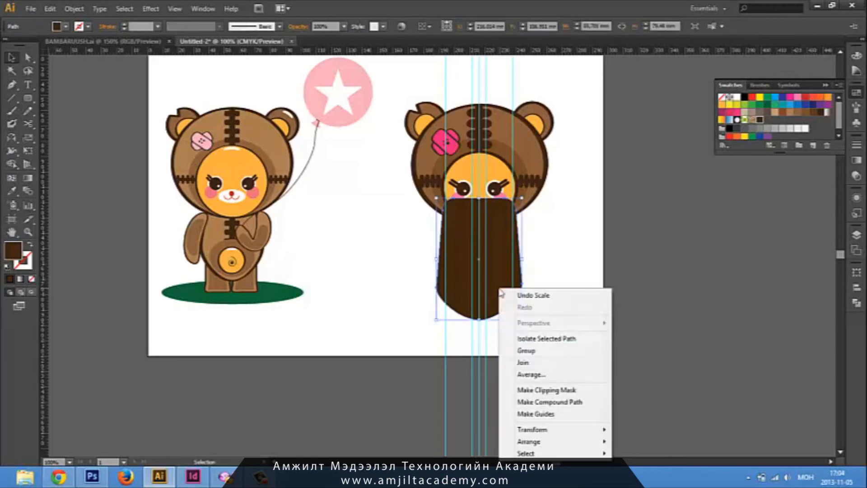
{"action": "mouse_move", "coordinate": [572, 442]}
{"action": "left_click", "coordinate": [664, 426]}
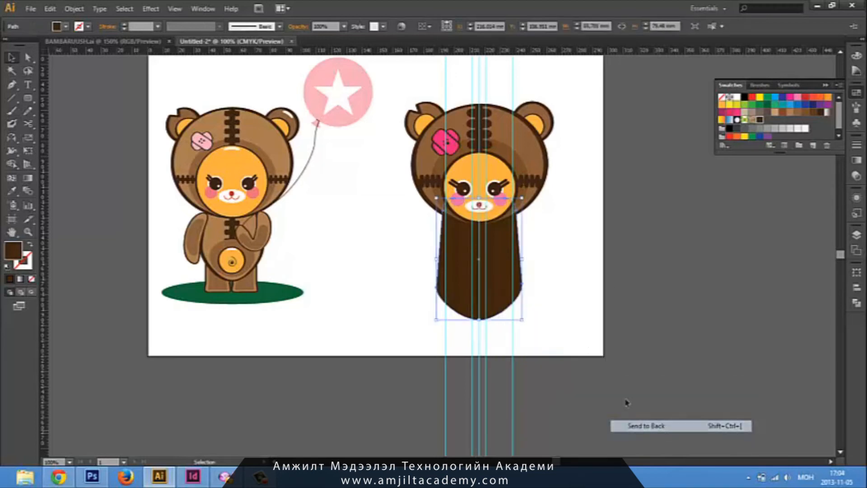
{"action": "left_click", "coordinate": [553, 292]}
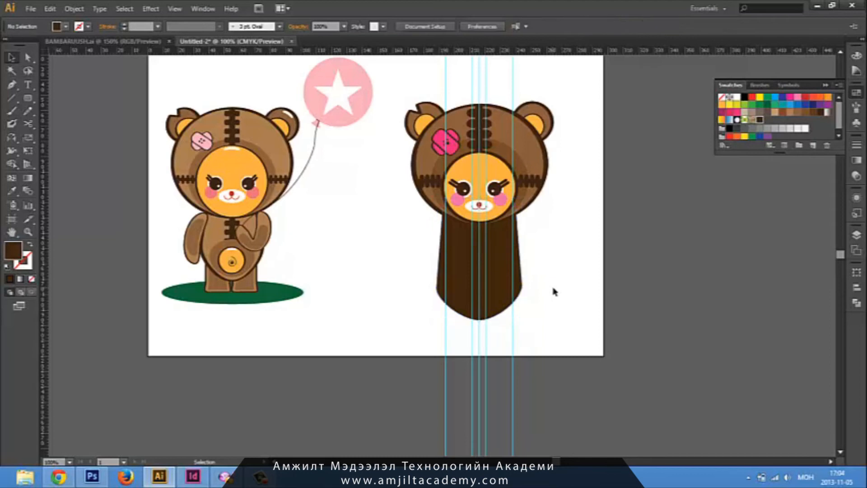
Fill the new bear's body with the medium brown swatch matching the head
{"action": "left_click_drag", "start_coordinate": [550, 280], "coordinate": [518, 316]}
{"action": "left_click", "coordinate": [478, 323]}
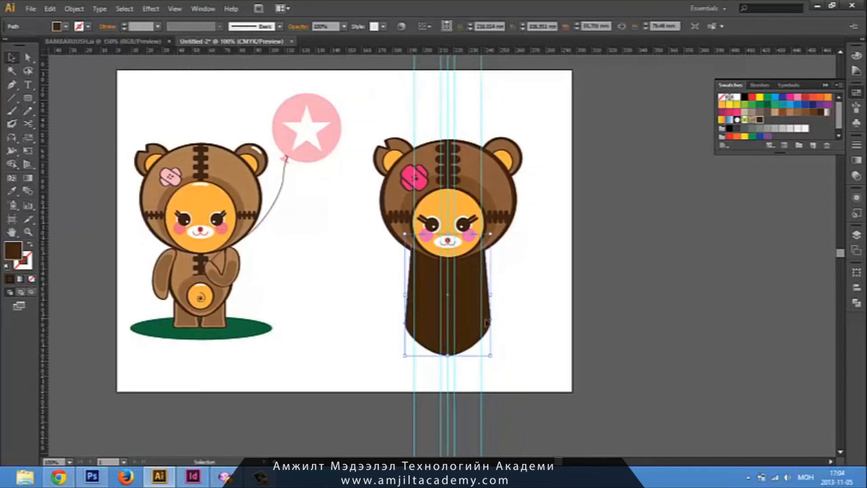
{"action": "left_click", "coordinate": [804, 116]}
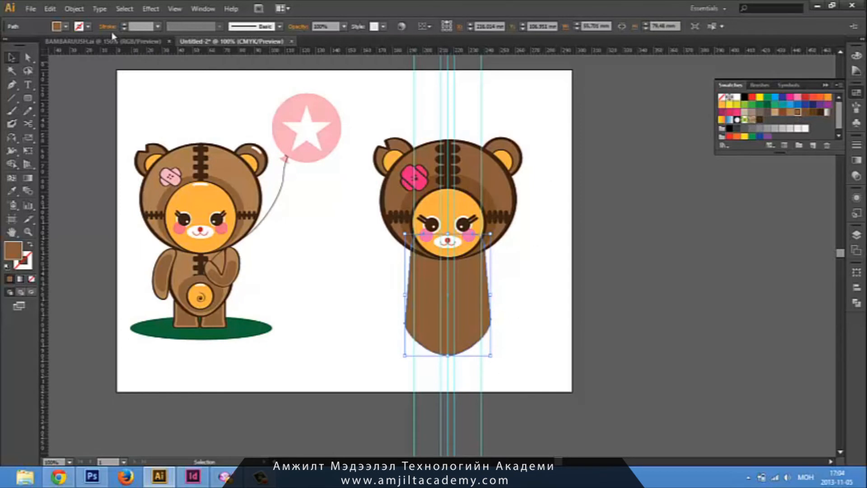
Outline the body with an oval brush stroke in dark brown at 3 pt weight
{"action": "left_click", "coordinate": [280, 26]}
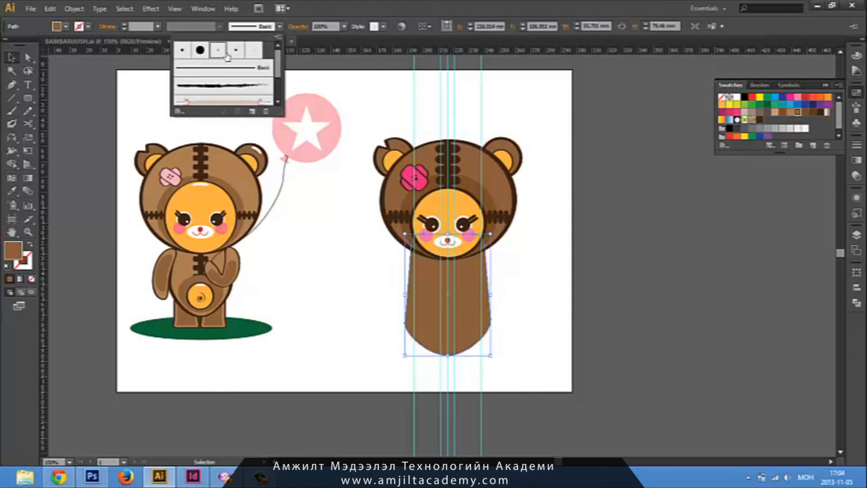
{"action": "left_click", "coordinate": [194, 53]}
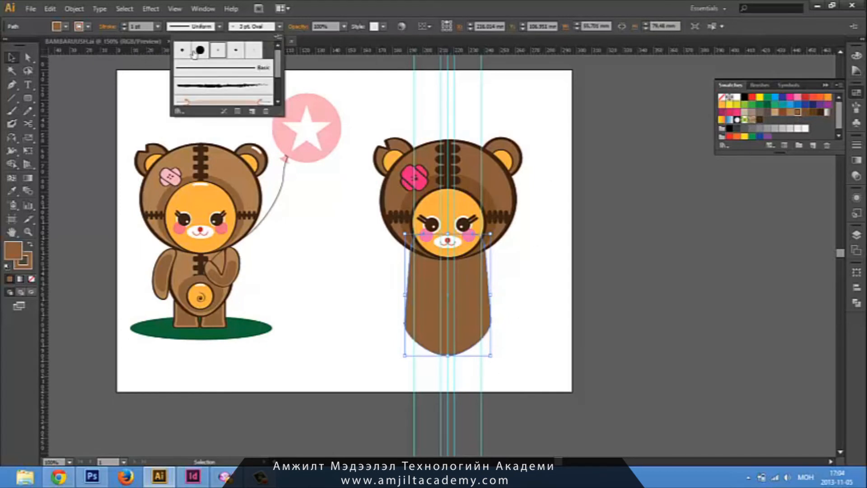
{"action": "left_click", "coordinate": [88, 27]}
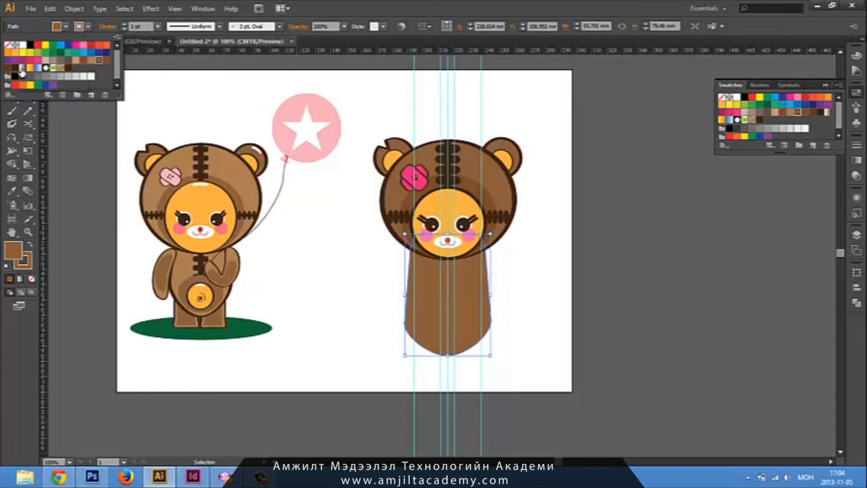
{"action": "left_click", "coordinate": [150, 27]}
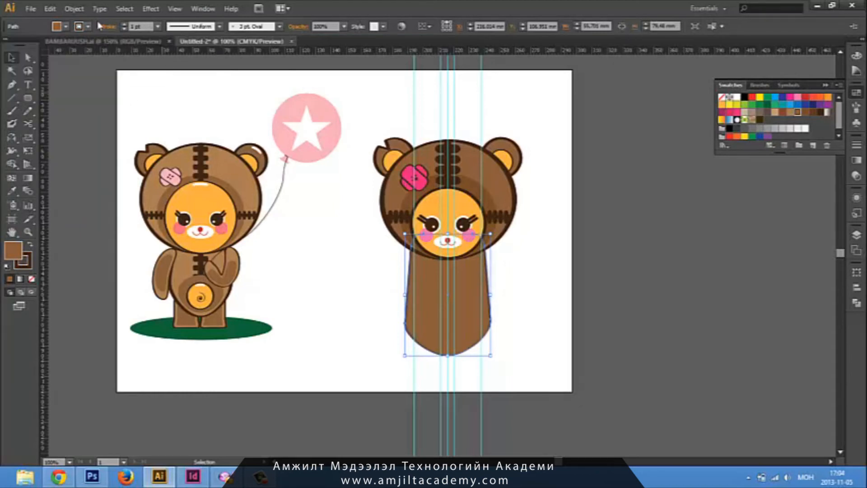
{"action": "key", "text": "Return"}
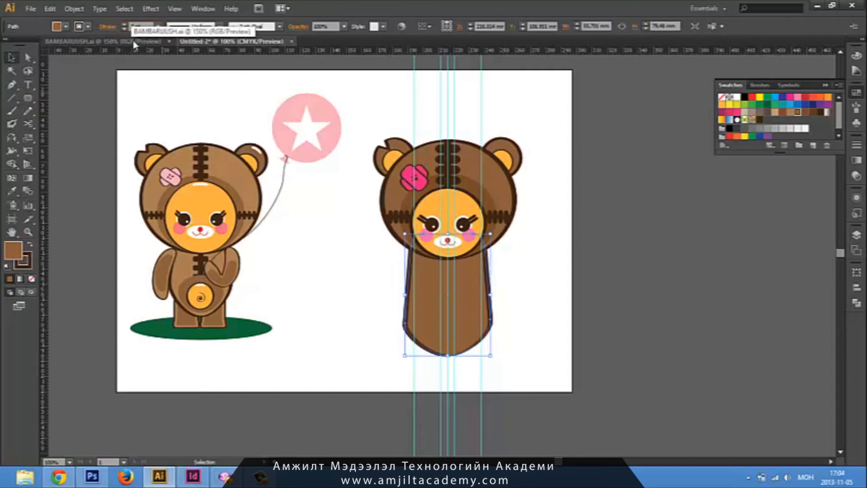
{"action": "left_click", "coordinate": [541, 308]}
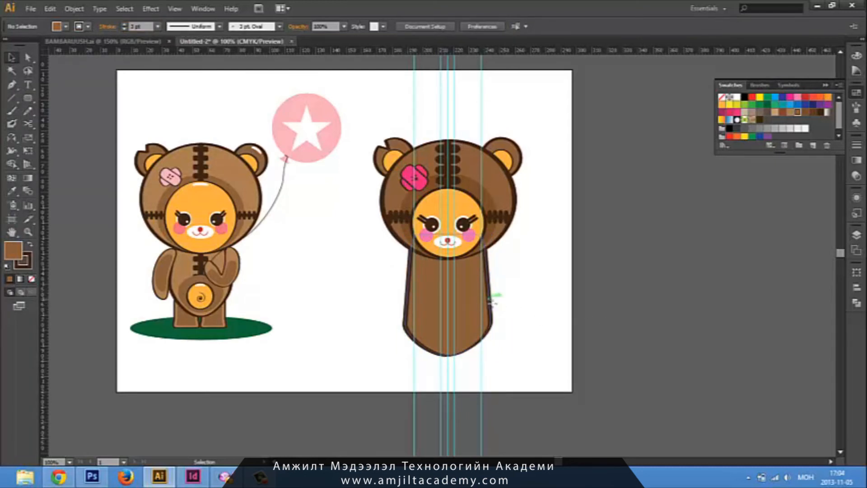
Nudge the body's upper right anchor points inward and slightly upward to narrow the shoulder beneath the head
{"action": "left_click", "coordinate": [432, 298]}
{"action": "key", "text": "a"}
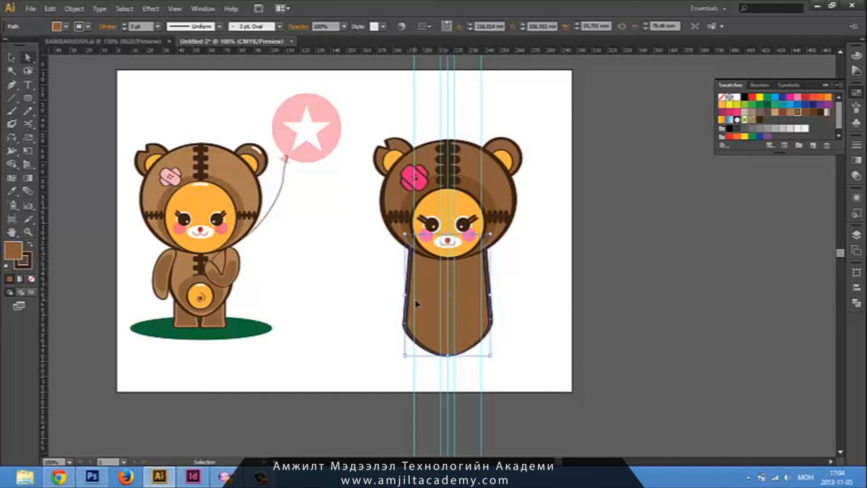
{"action": "key", "text": "ctrl+plus"}
{"action": "key", "text": "ctrl+plus"}
{"action": "left_click", "coordinate": [532, 237]}
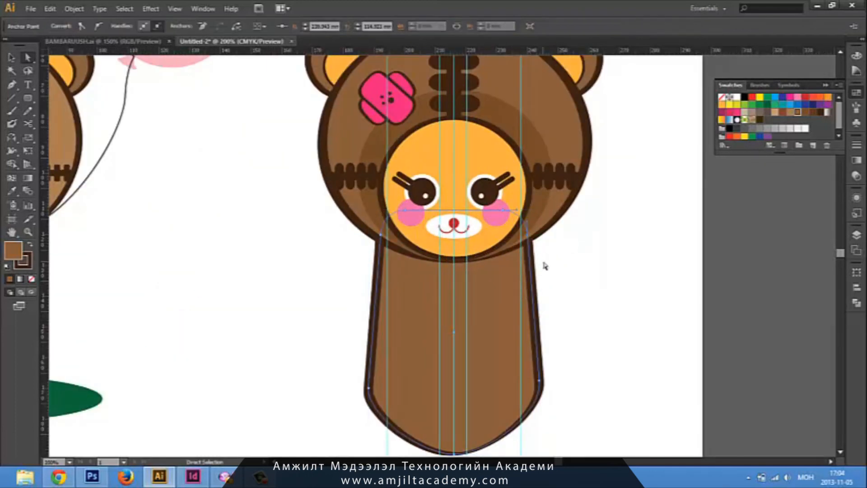
{"action": "left_click", "coordinate": [504, 210], "text": "shift"}
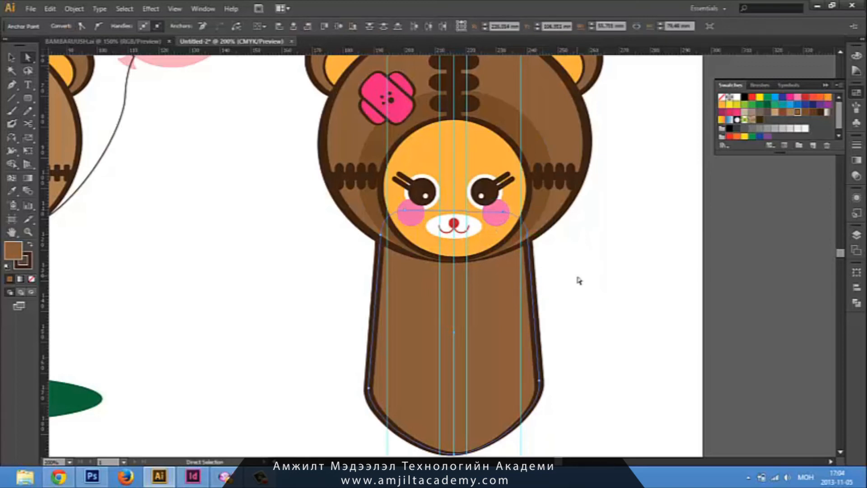
{"action": "key", "text": "Up"}
{"action": "key", "text": "Left"}
{"action": "key", "text": "Left"}
{"action": "key", "text": "Left"}
{"action": "key", "text": "Left"}
{"action": "key", "text": "Left"}
{"action": "key", "text": "Left"}
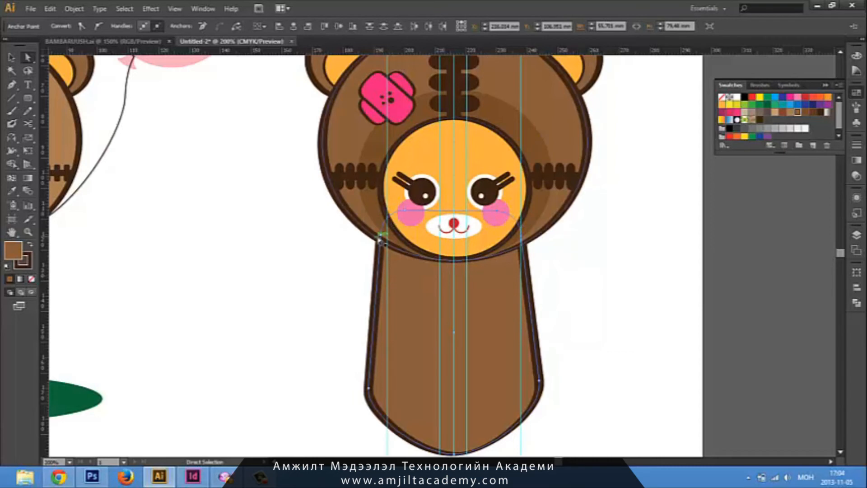
{"action": "left_click_drag", "start_coordinate": [381, 235], "coordinate": [398, 215]}
{"action": "left_click", "coordinate": [401, 211], "text": "shift"}
{"action": "key", "text": "Right"}
{"action": "key", "text": "Right"}
{"action": "key", "text": "Right"}
{"action": "key", "text": "Right"}
{"action": "key", "text": "ctrl+z"}
{"action": "key", "text": "ctrl+z"}
{"action": "key", "text": "ctrl+z"}
{"action": "key", "text": "ctrl+z"}
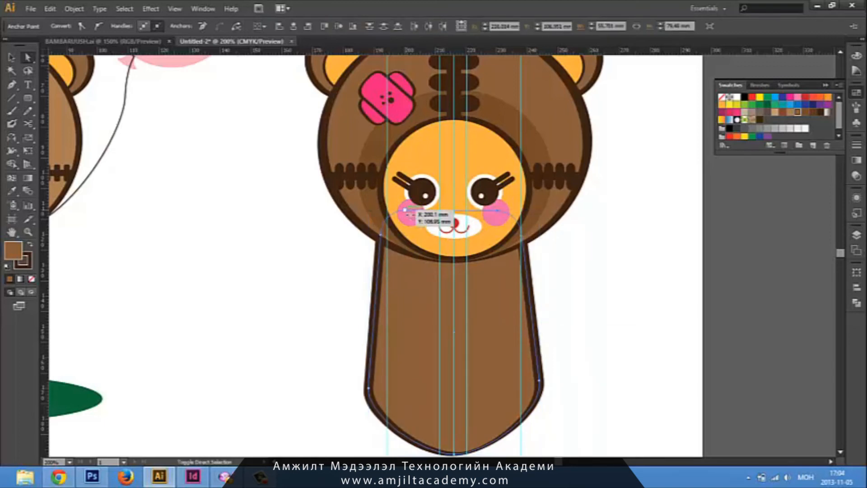
{"action": "key", "text": "Right"}
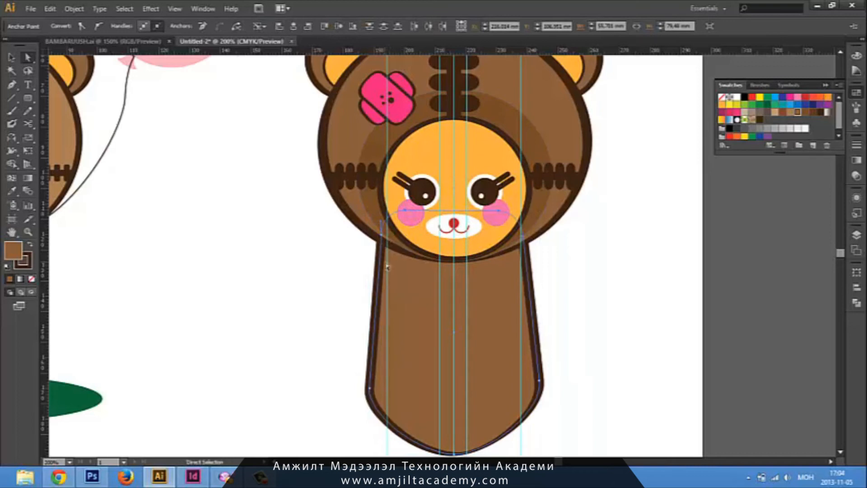
{"action": "key", "text": "Right"}
{"action": "key", "text": "ctrl+z"}
{"action": "key", "text": "ctrl+z"}
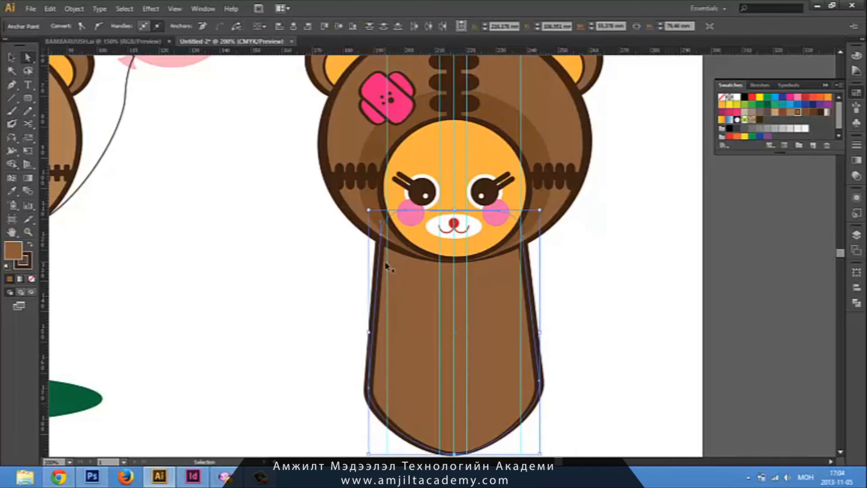
Shift the body's upper left anchor points inward so the left shoulder narrows to match the opposite side
{"action": "left_click", "coordinate": [329, 258]}
{"action": "left_click", "coordinate": [375, 274]}
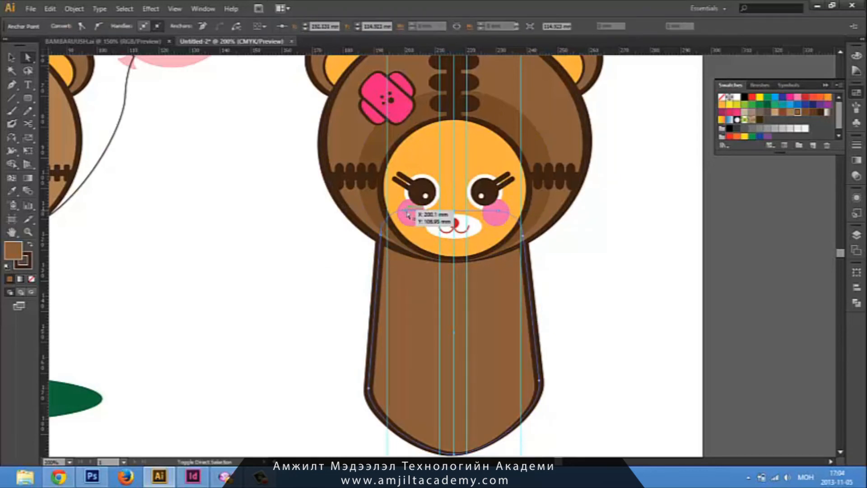
{"action": "left_click", "coordinate": [455, 256], "text": "shift"}
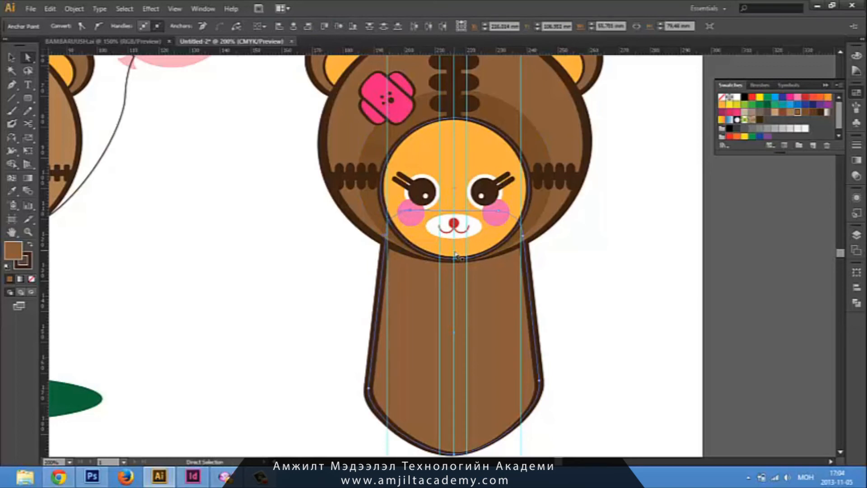
Add an anchor point partway down each side of the body and pull both points outward to widen it
{"action": "left_click", "coordinate": [12, 85]}
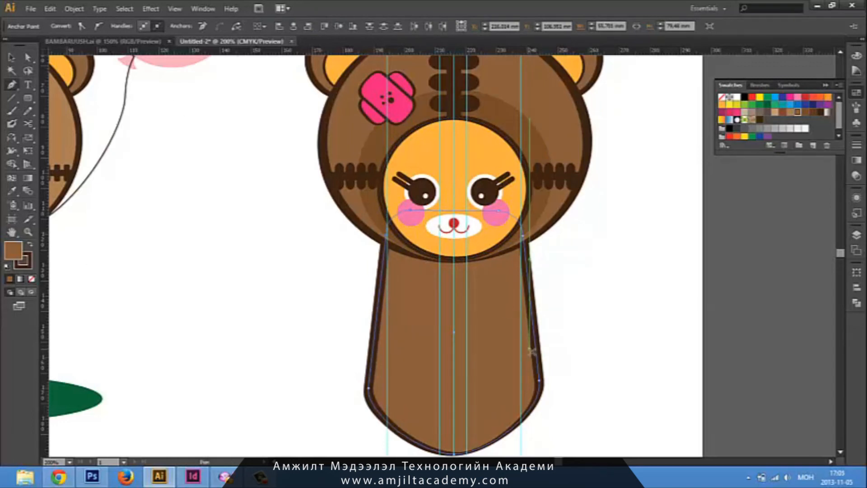
{"action": "left_click", "coordinate": [532, 301]}
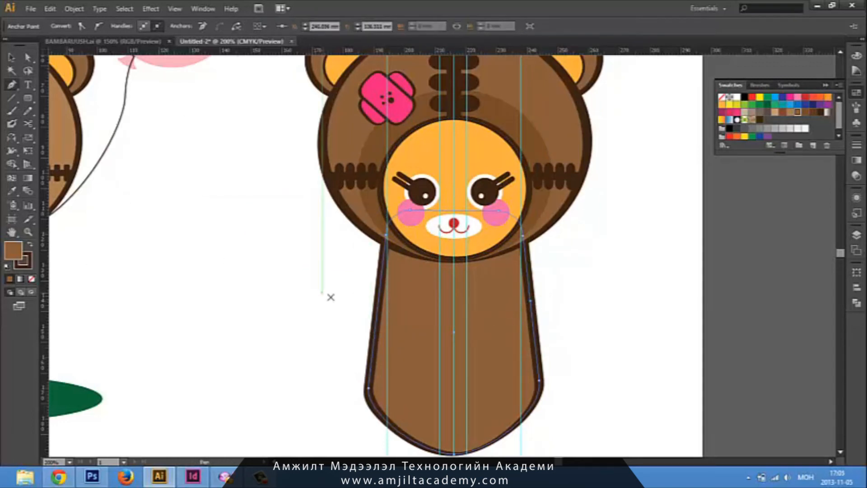
{"action": "left_click", "coordinate": [379, 300]}
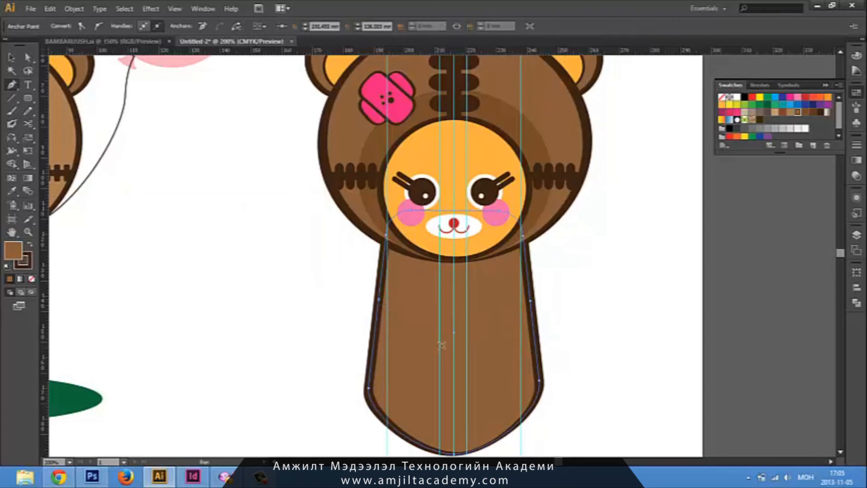
{"action": "key", "text": "a"}
{"action": "left_click_drag", "start_coordinate": [531, 301], "coordinate": [541, 302]}
{"action": "left_click_drag", "start_coordinate": [381, 301], "coordinate": [371, 298]}
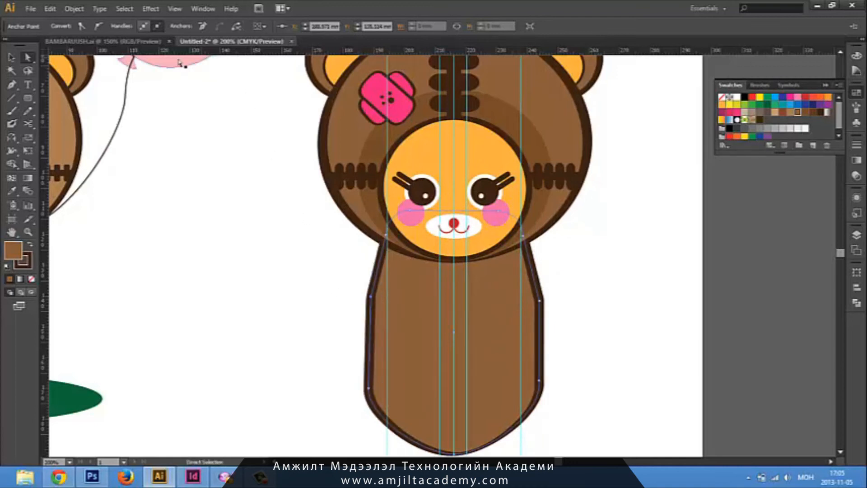
Convert the two added side anchor points of the body to smooth points
{"action": "left_click", "coordinate": [96, 28]}
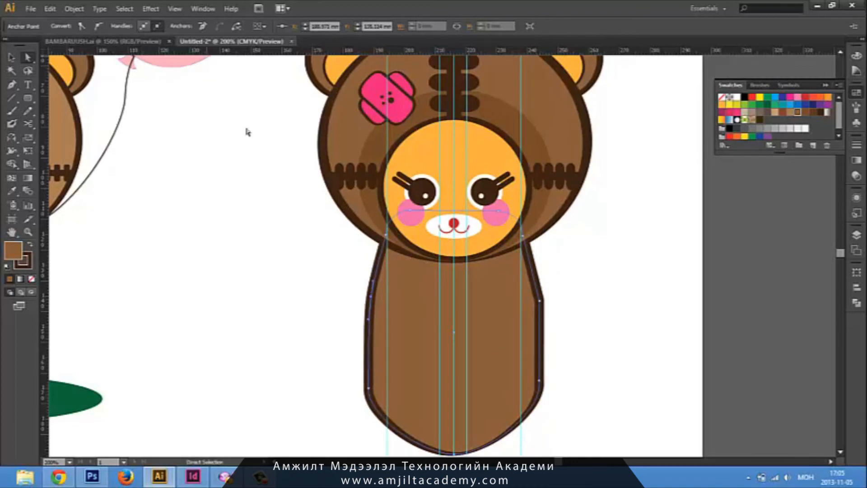
{"action": "left_click", "coordinate": [540, 300]}
{"action": "left_click", "coordinate": [100, 28]}
{"action": "left_click", "coordinate": [598, 346]}
Draw a narrow vertical brown ellipse for an arm in the empty area between the two bears
{"action": "left_click_drag", "start_coordinate": [578, 331], "coordinate": [658, 280]}
{"action": "left_click_drag", "start_coordinate": [374, 311], "coordinate": [503, 349]}
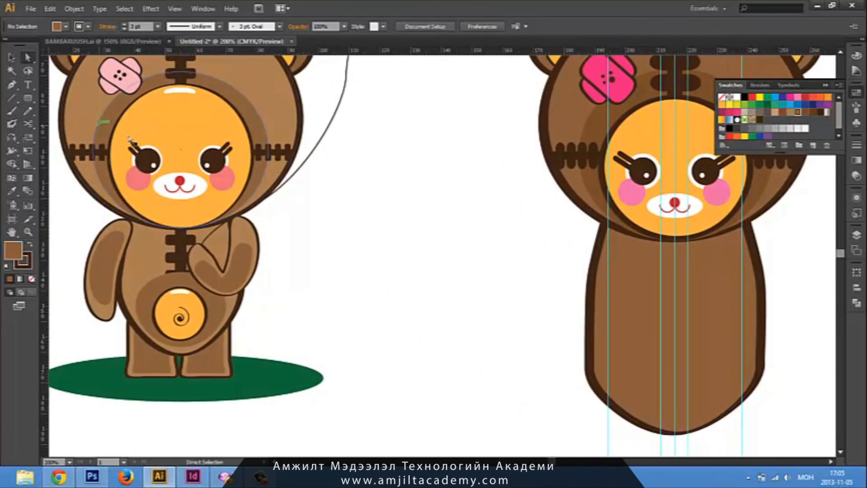
{"action": "left_click_drag", "start_coordinate": [27, 98], "coordinate": [68, 128]}
{"action": "left_click_drag", "start_coordinate": [382, 209], "coordinate": [416, 333]}
Nudge the ellipse's right anchor point leftward to curve its inner edge inward into an arm shape
{"action": "left_click", "coordinate": [28, 57]}
{"action": "left_click", "coordinate": [416, 276]}
{"action": "key", "text": "Left"}
{"action": "key", "text": "Left"}
{"action": "key", "text": "Left"}
{"action": "key", "text": "Left"}
{"action": "key", "text": "Left"}
{"action": "key", "text": "Left"}
{"action": "key", "text": "Left"}
{"action": "key", "text": "Left"}
{"action": "key", "text": "Left"}
{"action": "key", "text": "Left"}
{"action": "key", "text": "Left"}
{"action": "key", "text": "Left"}
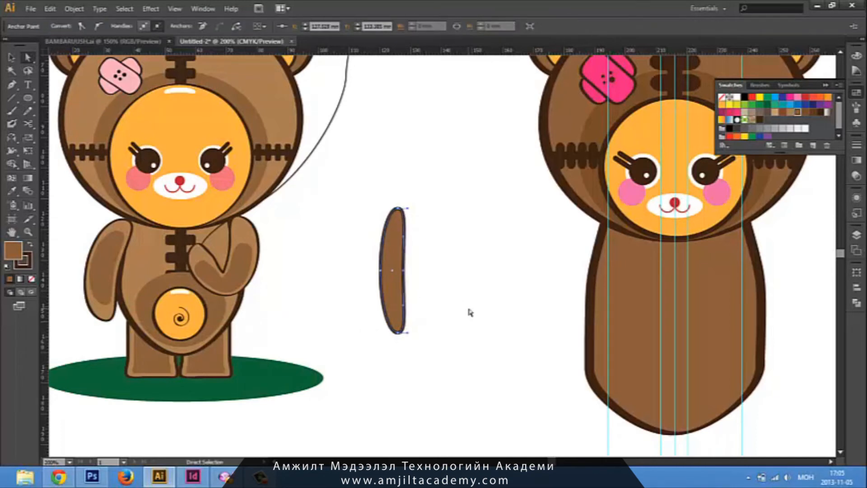
{"action": "key", "text": "Right"}
{"action": "key", "text": "Right"}
{"action": "key", "text": "Right"}
{"action": "key", "text": "Right"}
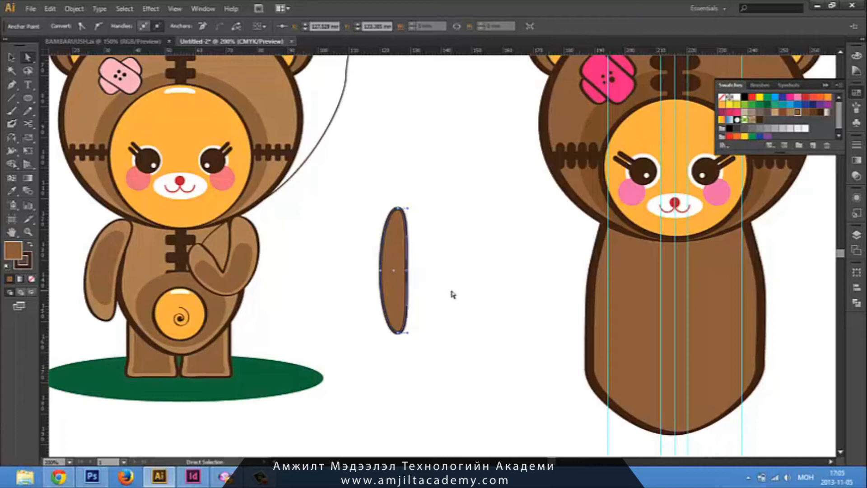
{"action": "key", "text": "Left"}
{"action": "key", "text": "Left"}
{"action": "key", "text": "Left"}
{"action": "key", "text": "Left"}
{"action": "key", "text": "Left"}
{"action": "key", "text": "Left"}
Enlarge the arm to about 16 mm wide and 45 mm high and place it against the left side of the new bear's body
{"action": "key", "text": "v"}
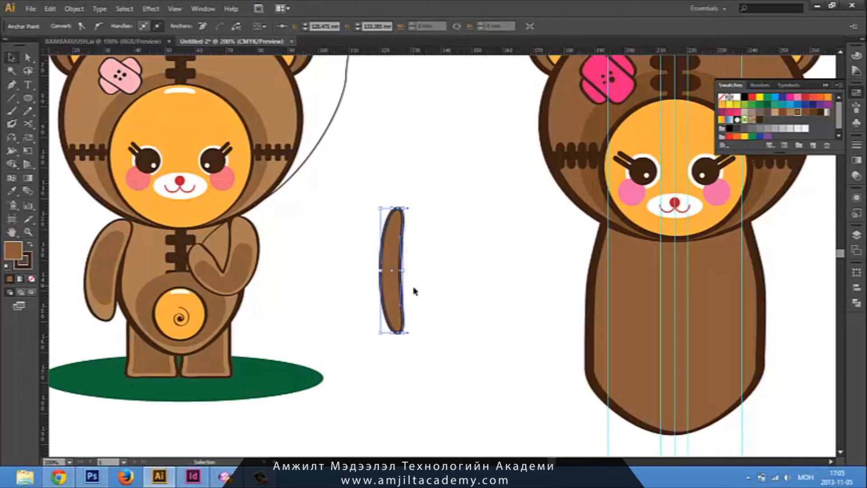
{"action": "left_click_drag", "start_coordinate": [394, 333], "coordinate": [436, 349]}
{"action": "left_click", "coordinate": [420, 296]}
{"action": "left_click", "coordinate": [406, 299]}
{"action": "left_click", "coordinate": [449, 333]}
{"action": "left_click_drag", "start_coordinate": [413, 313], "coordinate": [602, 331]}
{"action": "left_click", "coordinate": [520, 366]}
{"action": "left_click_drag", "start_coordinate": [487, 345], "coordinate": [415, 322]}
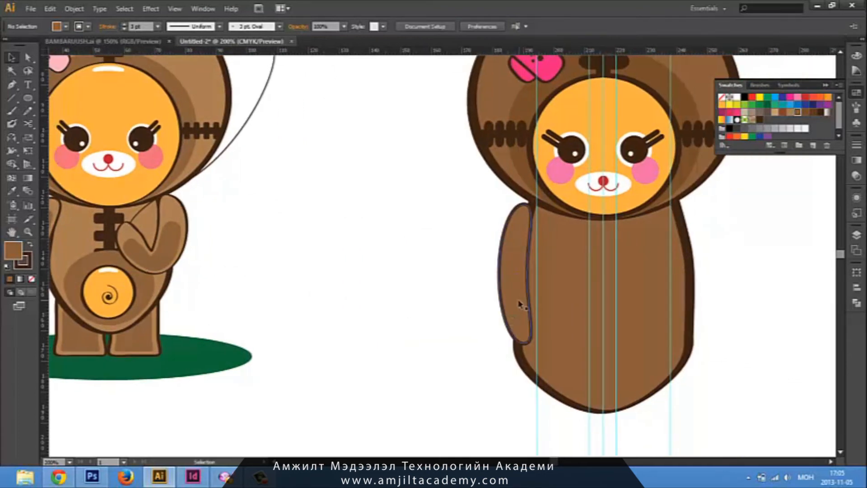
{"action": "left_click", "coordinate": [522, 305]}
{"action": "left_click_drag", "start_coordinate": [500, 274], "coordinate": [482, 277]}
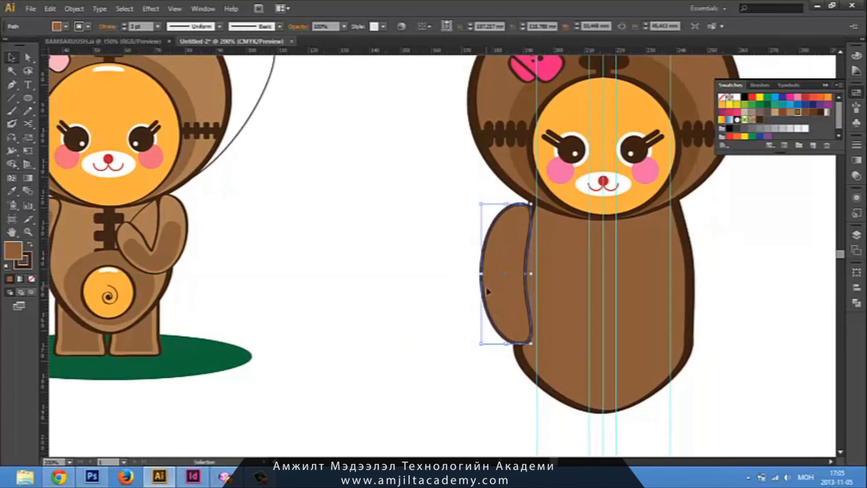
Outline the arm with the 3 pt. Oval brush at 1 pt stroke weight
{"action": "left_click_drag", "start_coordinate": [467, 323], "coordinate": [438, 311]}
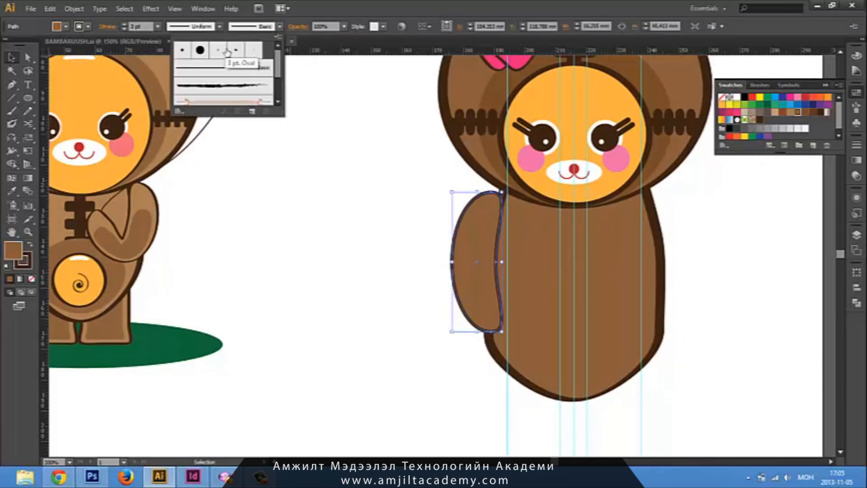
{"action": "left_click", "coordinate": [227, 53]}
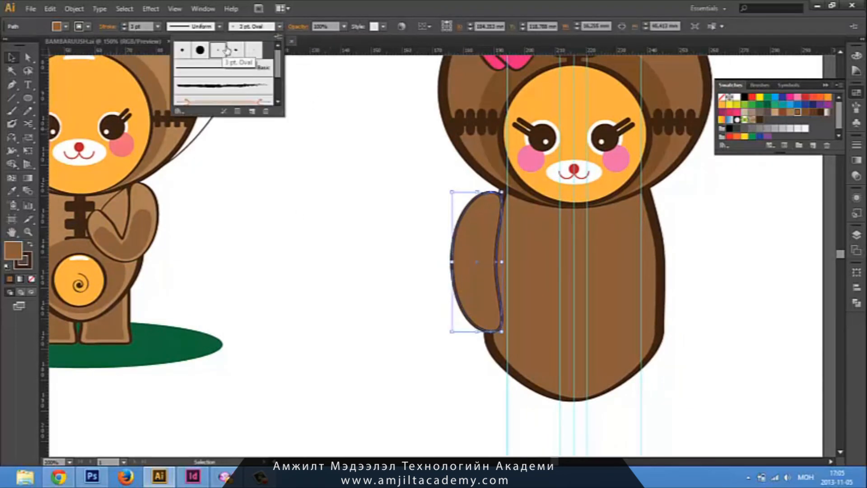
{"action": "left_click", "coordinate": [248, 164]}
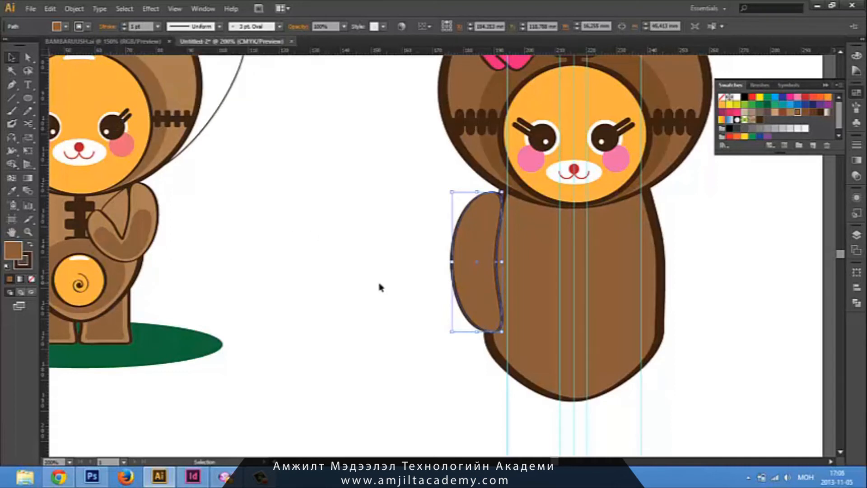
{"action": "left_click", "coordinate": [431, 366]}
Rotate the left arm slightly so its lower end angles away from the body
{"action": "left_click_drag", "start_coordinate": [435, 296], "coordinate": [500, 305]}
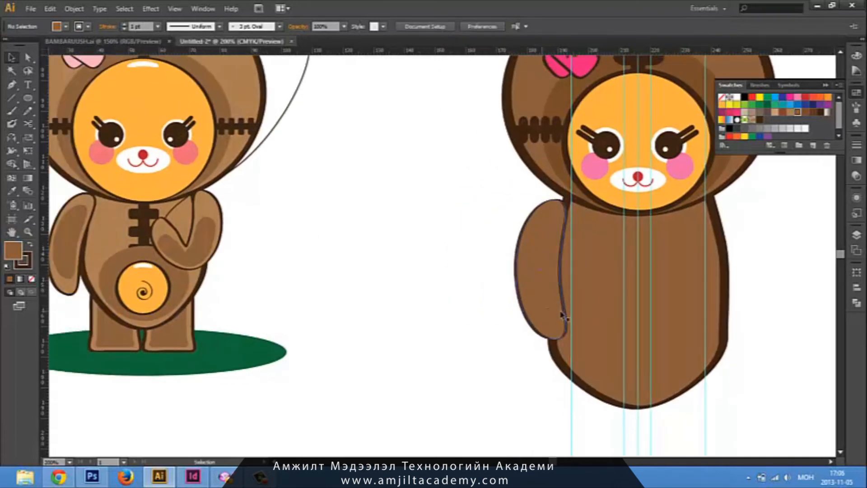
{"action": "left_click", "coordinate": [559, 291]}
{"action": "left_click_drag", "start_coordinate": [574, 345], "coordinate": [571, 393]}
{"action": "left_click", "coordinate": [501, 339]}
{"action": "left_click_drag", "start_coordinate": [532, 353], "coordinate": [432, 325]}
Create a vertically reflected copy of the arm and move it to the right side of the body
{"action": "left_click", "coordinate": [444, 277]}
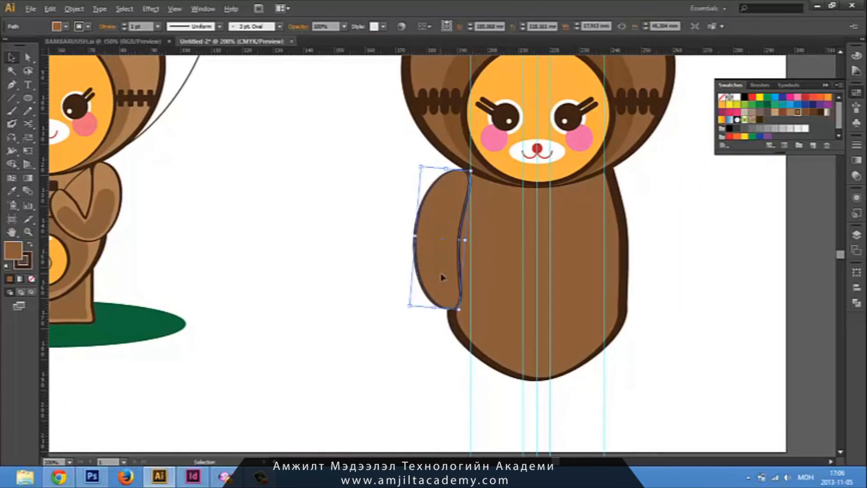
{"action": "left_click", "coordinate": [14, 137]}
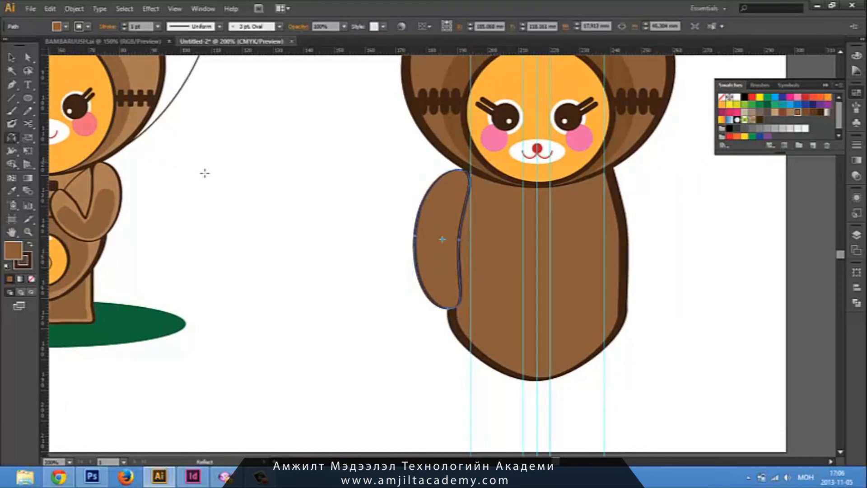
{"action": "key", "text": "Return"}
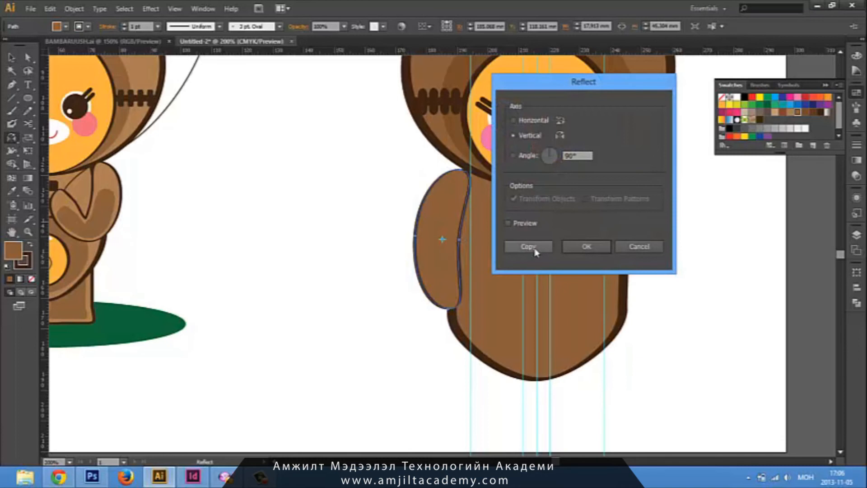
{"action": "left_click", "coordinate": [535, 249]}
{"action": "key", "text": "v"}
{"action": "left_click_drag", "start_coordinate": [449, 248], "coordinate": [635, 261]}
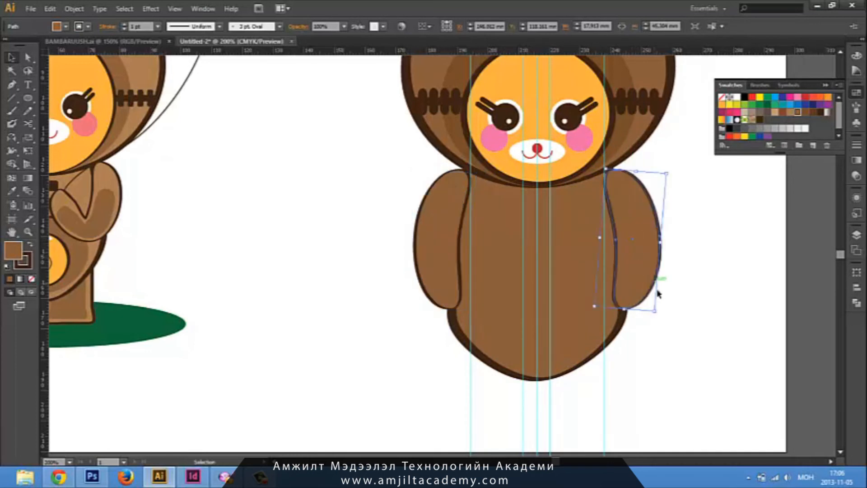
Fine-tune the right arm's height with small vertical nudges so it lines up with the left arm
{"action": "left_click", "coordinate": [700, 297]}
{"action": "left_click_drag", "start_coordinate": [670, 322], "coordinate": [701, 317]}
{"action": "left_click", "coordinate": [680, 299]}
{"action": "key", "text": "Up"}
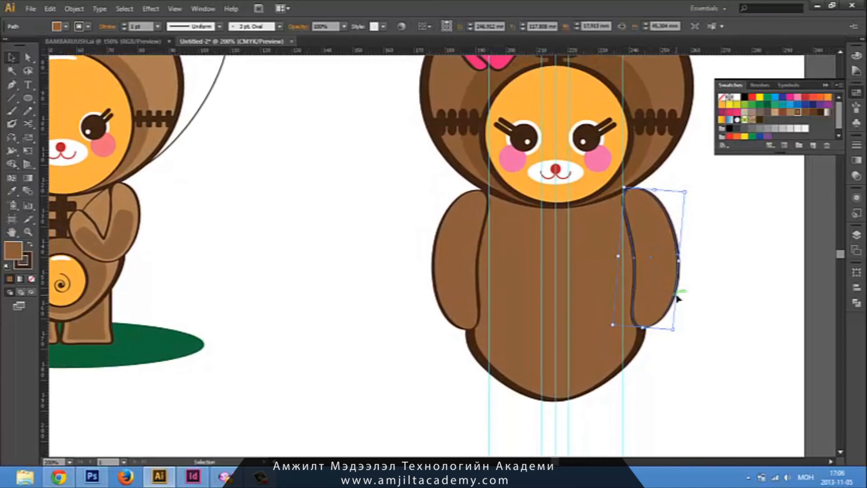
{"action": "left_click", "coordinate": [717, 327]}
{"action": "left_click", "coordinate": [654, 301]}
{"action": "key", "text": "Down"}
{"action": "key", "text": "Down"}
{"action": "left_click", "coordinate": [693, 317]}
Draw a brown rounded rectangle about 24 mm wide and 37 mm high for a leg beside the new bear
{"action": "left_click_drag", "start_coordinate": [602, 324], "coordinate": [635, 300]}
{"action": "left_click_drag", "start_coordinate": [433, 319], "coordinate": [431, 288]}
{"action": "left_click_drag", "start_coordinate": [29, 104], "coordinate": [86, 107]}
{"action": "left_click_drag", "start_coordinate": [324, 237], "coordinate": [397, 349]}
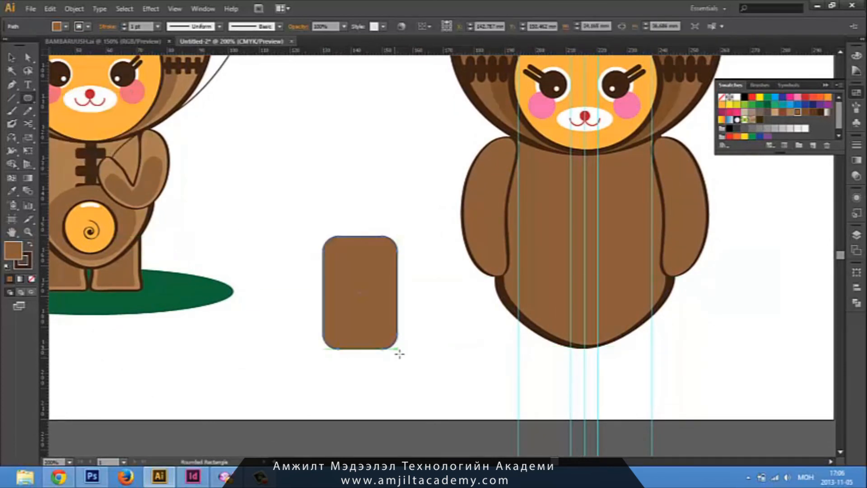
Taper the leg by nudging the anchor points at its two lower corners inward
{"action": "key", "text": "ctrl+plus"}
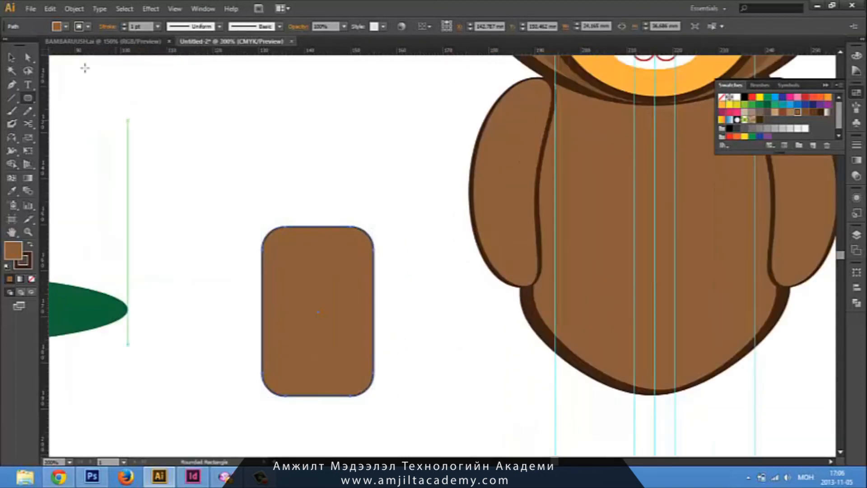
{"action": "left_click", "coordinate": [263, 374]}
{"action": "key", "text": "Right"}
{"action": "key", "text": "Right"}
{"action": "key", "text": "Right"}
{"action": "key", "text": "Right"}
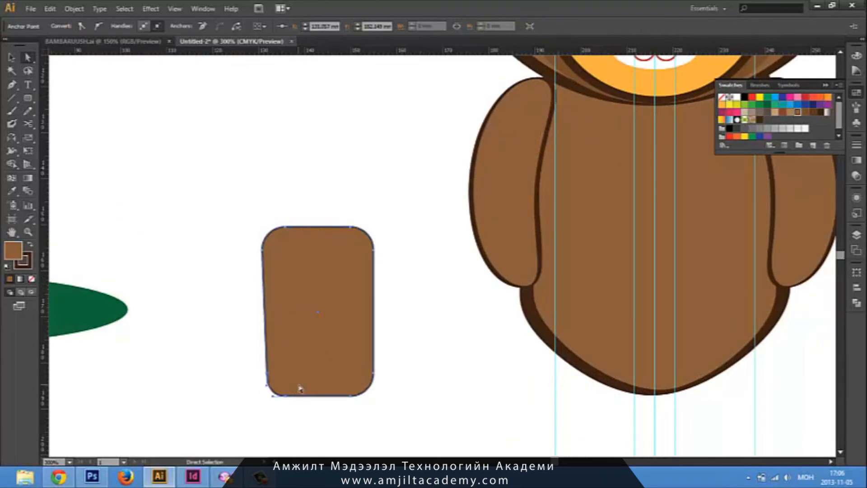
{"action": "key", "text": "Right"}
{"action": "key", "text": "Right"}
{"action": "key", "text": "Right"}
{"action": "key", "text": "Right"}
{"action": "key", "text": "Right"}
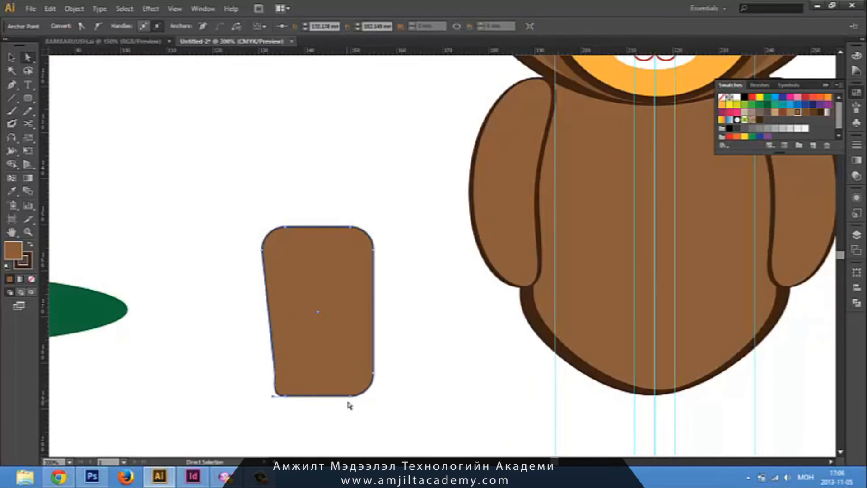
{"action": "left_click", "coordinate": [374, 377]}
{"action": "key", "text": "Left"}
{"action": "key", "text": "Left"}
{"action": "key", "text": "Left"}
{"action": "key", "text": "Left"}
{"action": "left_click", "coordinate": [397, 406]}
Move the leg beneath the right half of the body and send it to the back
{"action": "left_click_drag", "start_coordinate": [365, 394], "coordinate": [675, 397]}
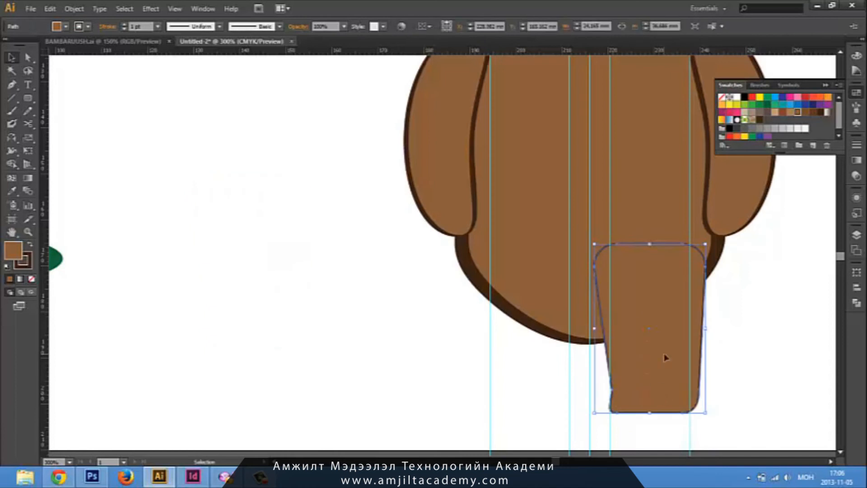
{"action": "right_click", "coordinate": [664, 356]}
{"action": "mouse_move", "coordinate": [694, 333]}
{"action": "left_click", "coordinate": [640, 377]}
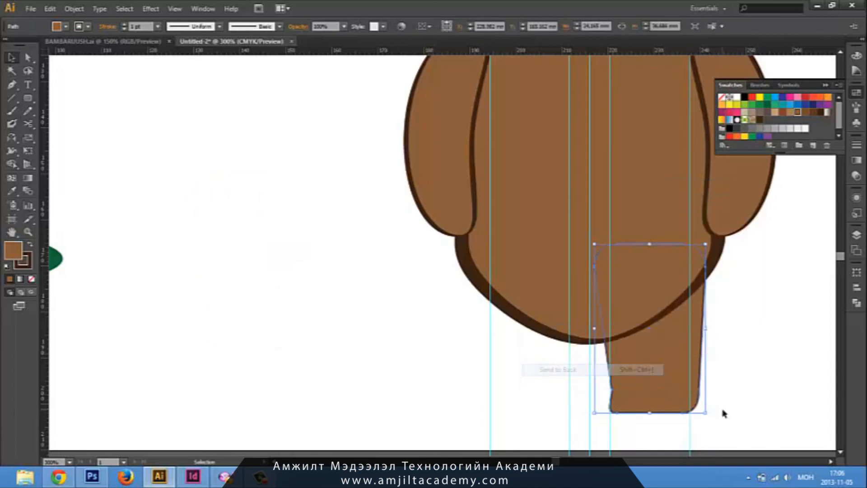
Apply the Oval calligraphic brush to the leg's outline
{"action": "left_click", "coordinate": [716, 413]}
{"action": "left_click", "coordinate": [681, 400]}
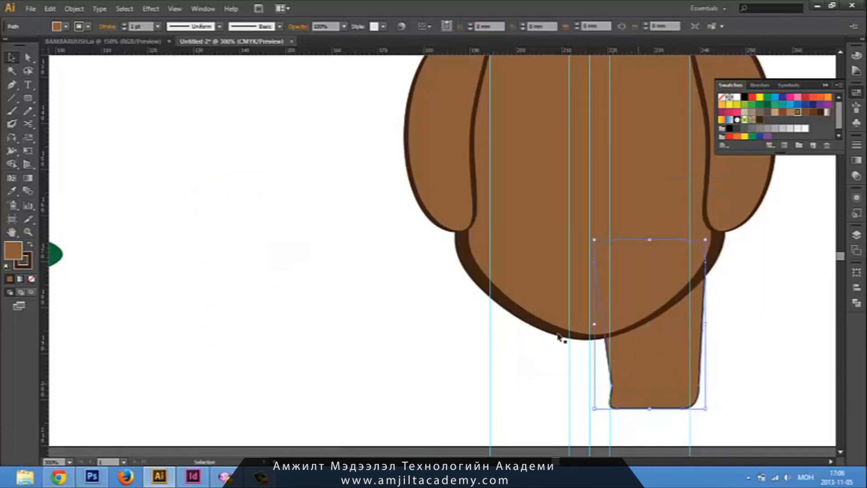
{"action": "left_click", "coordinate": [279, 26]}
{"action": "left_click", "coordinate": [231, 50]}
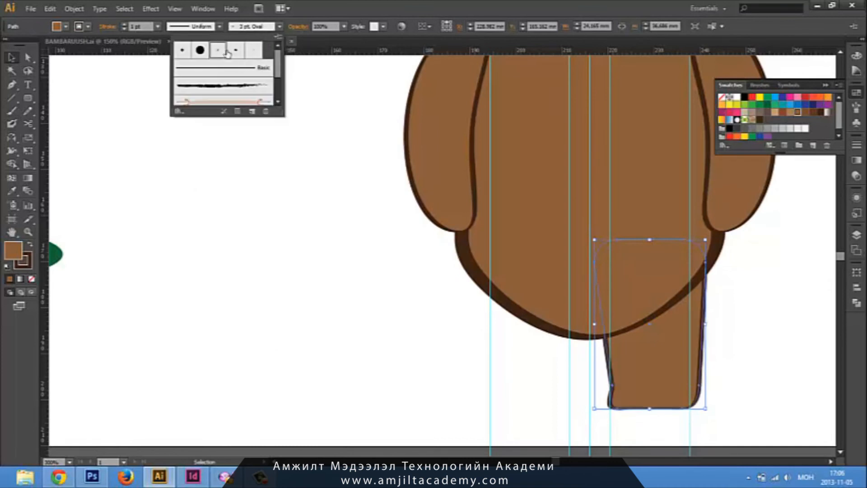
{"action": "scroll", "coordinate": [406, 344], "scroll_direction": "down", "scroll_amount": 1}
{"action": "left_click_drag", "start_coordinate": [517, 335], "coordinate": [502, 305]}
Make a copy of the leg reflected about the vertical axis and place it under the left half of the body
{"action": "left_click", "coordinate": [12, 137]}
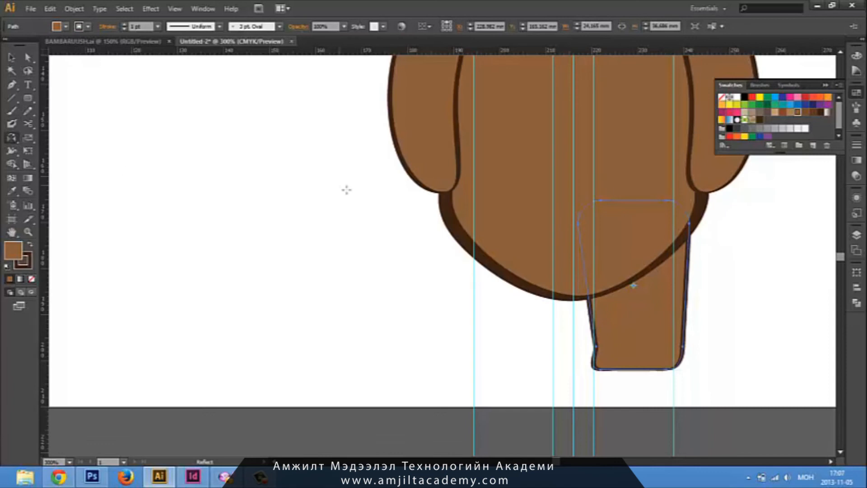
{"action": "key", "text": "Return"}
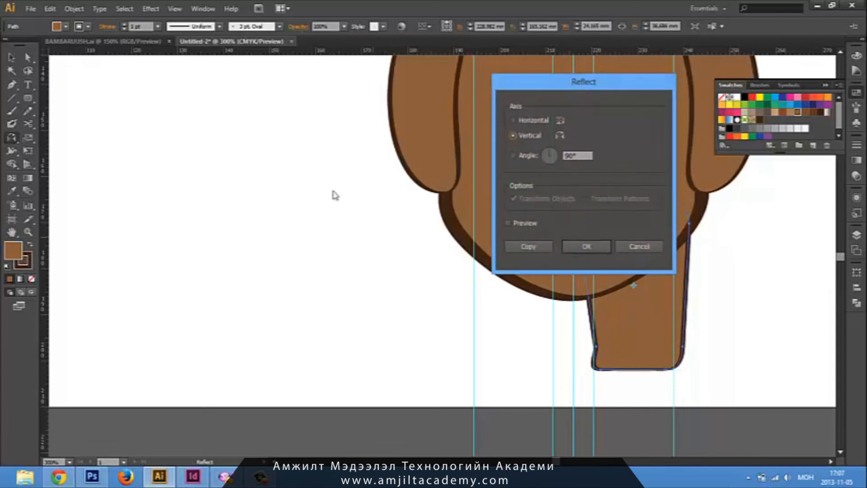
{"action": "left_click", "coordinate": [524, 246]}
{"action": "key", "text": "v"}
{"action": "left_click_drag", "start_coordinate": [645, 349], "coordinate": [523, 342]}
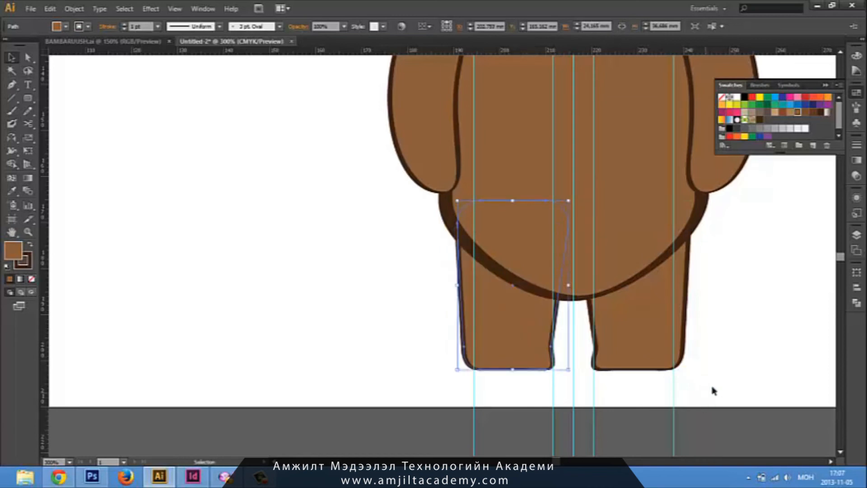
{"action": "left_click", "coordinate": [632, 366]}
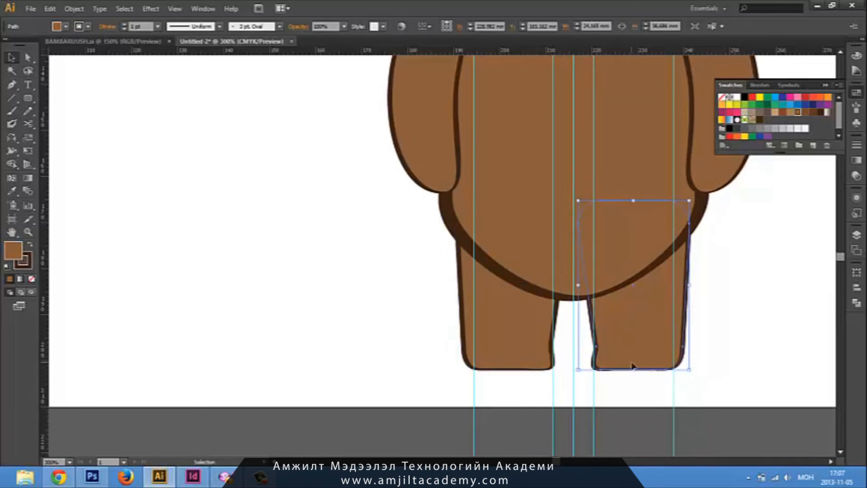
{"action": "left_click", "coordinate": [524, 362]}
{"action": "left_click", "coordinate": [759, 327]}
Select the new bear's body, arms and legs together and scale them down proportionally around their centre
{"action": "key", "text": "w"}
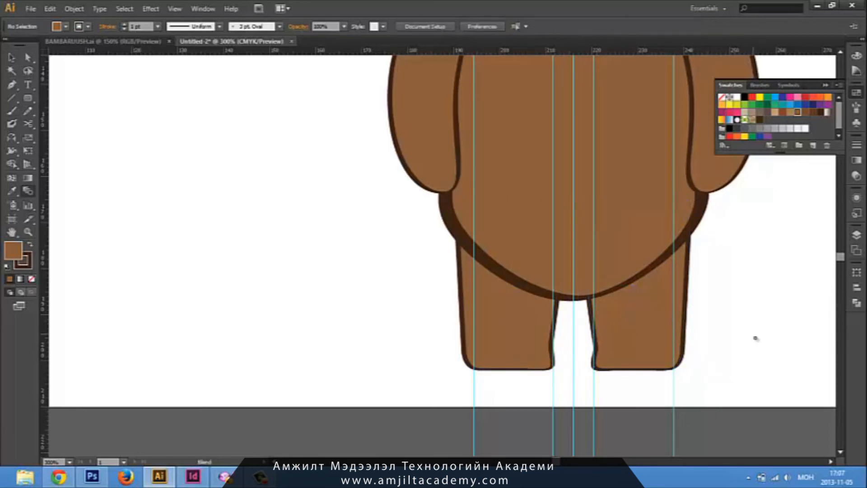
{"action": "left_click_drag", "start_coordinate": [707, 309], "coordinate": [646, 358]}
{"action": "key", "text": "v"}
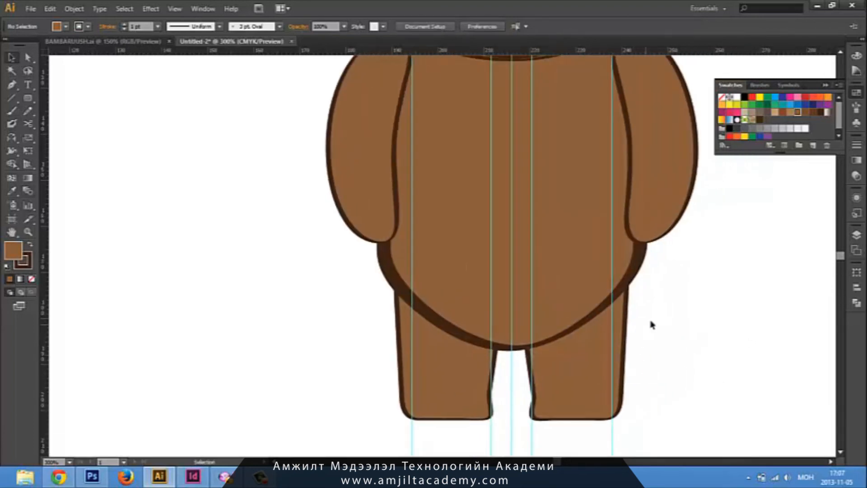
{"action": "left_click_drag", "start_coordinate": [706, 247], "coordinate": [686, 323]}
{"action": "key", "text": "ctrl+minus"}
{"action": "key", "text": "ctrl+minus"}
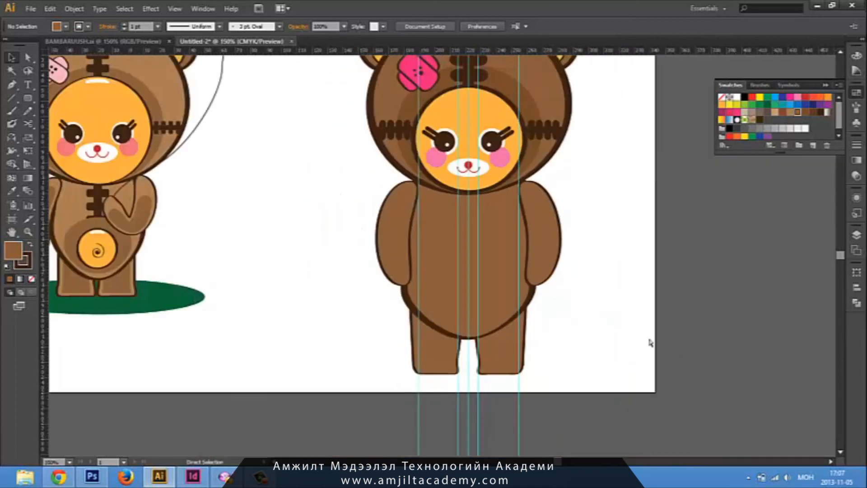
{"action": "key", "text": "ctrl+minus"}
{"action": "key", "text": "ctrl+minus"}
{"action": "key", "text": "ctrl+plus"}
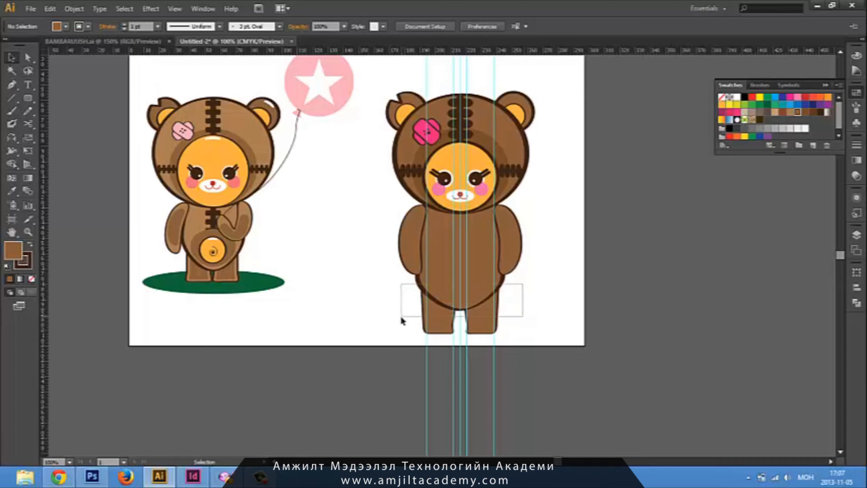
{"action": "left_click_drag", "start_coordinate": [401, 321], "coordinate": [401, 321]}
{"action": "left_click_drag", "start_coordinate": [492, 275], "coordinate": [400, 312]}
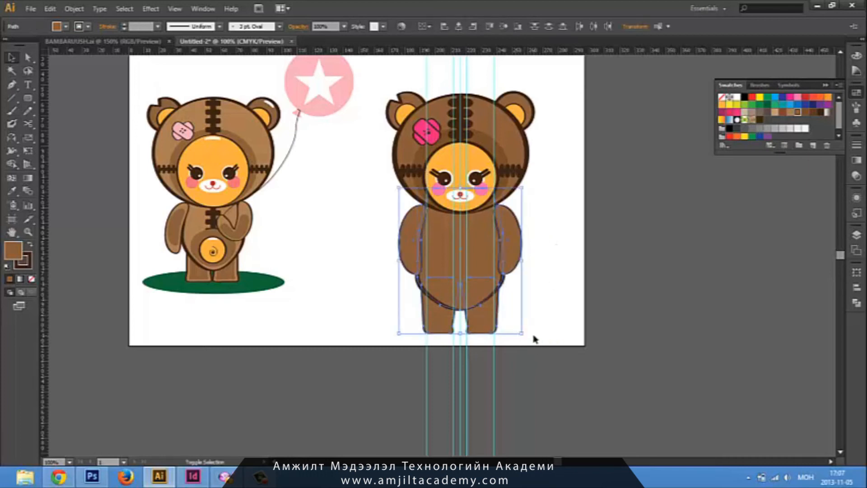
{"action": "left_click_drag", "start_coordinate": [524, 335], "coordinate": [513, 324]}
{"action": "left_click", "coordinate": [562, 313]}
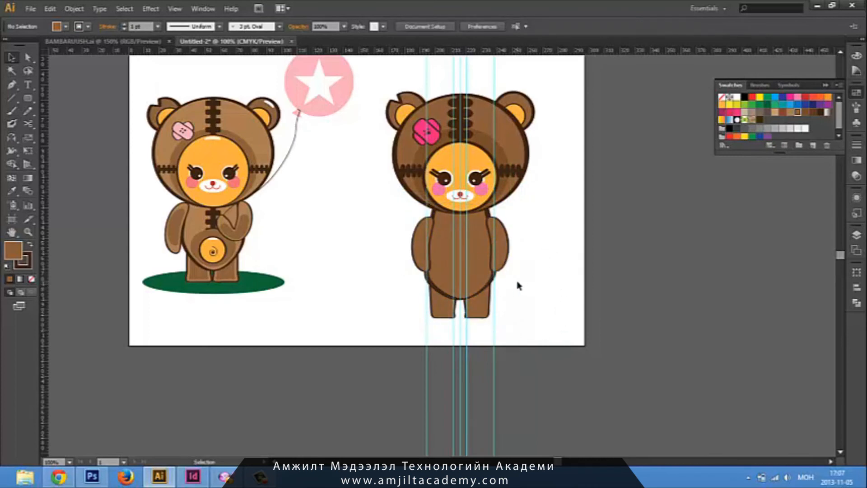
Nudge the bear's body and legs upward so they tuck closer beneath the head
{"action": "left_click", "coordinate": [464, 308]}
{"action": "key", "text": "Up"}
{"action": "key", "text": "Up"}
{"action": "key", "text": "Up"}
{"action": "key", "text": "Up"}
{"action": "key", "text": "Up"}
{"action": "key", "text": "Up"}
{"action": "key", "text": "Up"}
{"action": "key", "text": "Up"}
{"action": "key", "text": "Up"}
{"action": "key", "text": "Up"}
{"action": "key", "text": "Up"}
{"action": "key", "text": "Up"}
{"action": "key", "text": "Up"}
{"action": "key", "text": "Up"}
{"action": "key", "text": "Up"}
Select both arms and nudge them upward together to meet the lower edge of the head
{"action": "left_click", "coordinate": [507, 236]}
{"action": "left_click", "coordinate": [539, 256]}
{"action": "left_click", "coordinate": [422, 248]}
{"action": "left_click", "coordinate": [508, 250], "text": "shift"}
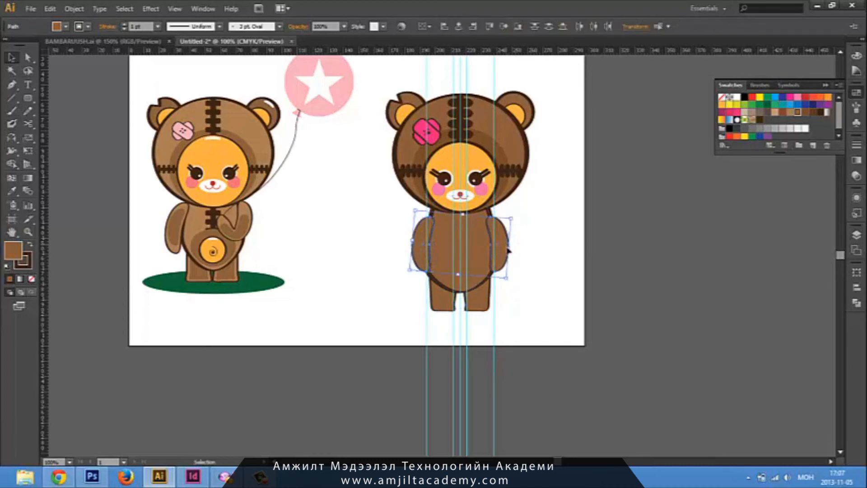
{"action": "key", "text": "Up"}
{"action": "key", "text": "Up"}
{"action": "key", "text": "Up"}
{"action": "key", "text": "Up"}
{"action": "key", "text": "Up"}
{"action": "key", "text": "Up"}
{"action": "key", "text": "Up"}
{"action": "key", "text": "Up"}
{"action": "key", "text": "Up"}
{"action": "key", "text": "Up"}
{"action": "key", "text": "Up"}
{"action": "key", "text": "Up"}
{"action": "key", "text": "Up"}
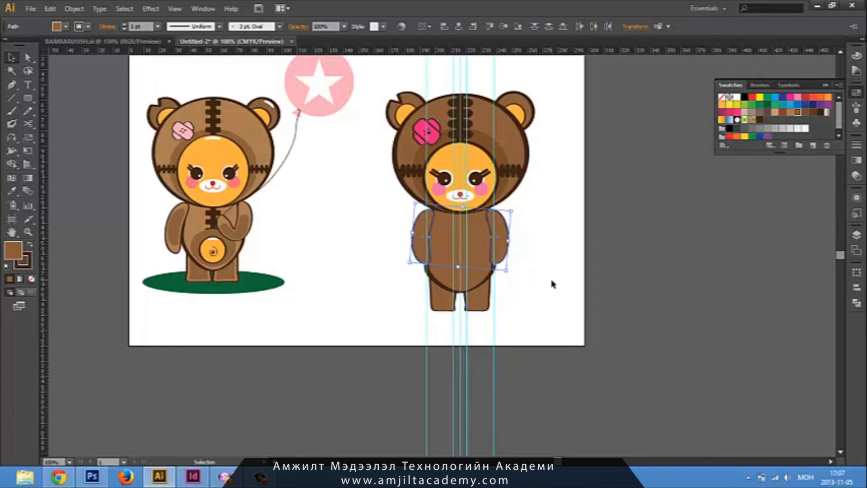
{"action": "left_click", "coordinate": [553, 284]}
Select the vertical stitching on top of the head and place a copy down the middle of the torso
{"action": "left_click_drag", "start_coordinate": [537, 307], "coordinate": [560, 306]}
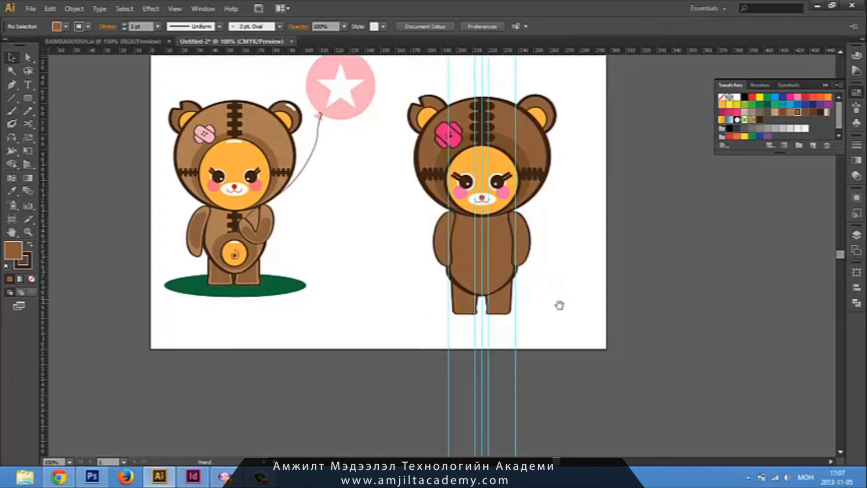
{"action": "key", "text": "ctrl+plus"}
{"action": "left_click_drag", "start_coordinate": [466, 226], "coordinate": [512, 265]}
{"action": "left_click_drag", "start_coordinate": [401, 263], "coordinate": [414, 246]}
{"action": "key", "text": "ctrl+plus"}
{"action": "left_click_drag", "start_coordinate": [445, 110], "coordinate": [294, 267]}
{"action": "left_click_drag", "start_coordinate": [524, 141], "coordinate": [530, 155]}
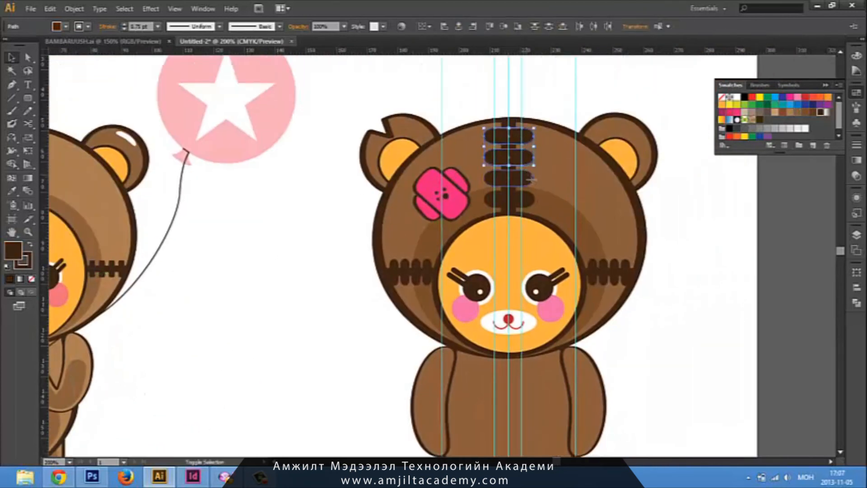
{"action": "left_click_drag", "start_coordinate": [518, 210], "coordinate": [516, 218]}
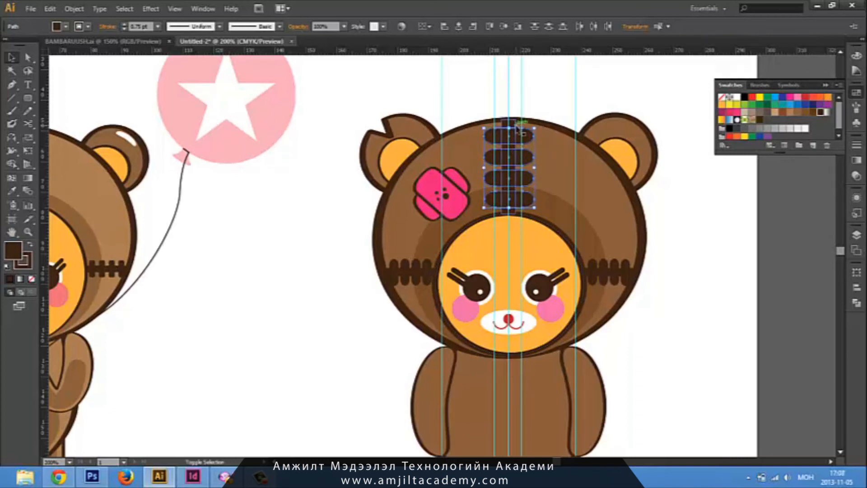
{"action": "left_click", "coordinate": [508, 124]}
{"action": "left_click", "coordinate": [516, 123], "text": "shift"}
{"action": "left_click_drag", "start_coordinate": [509, 263], "coordinate": [523, 149]}
{"action": "left_click_drag", "start_coordinate": [528, 83], "coordinate": [609, 316]}
{"action": "left_click", "coordinate": [691, 316]}
{"action": "mouse_move", "coordinate": [427, 303]}
{"action": "left_mouse_down"}
{"action": "mouse_move", "coordinate": [455, 303]}
{"action": "mouse_move", "coordinate": [439, 301]}
{"action": "left_mouse_up"}
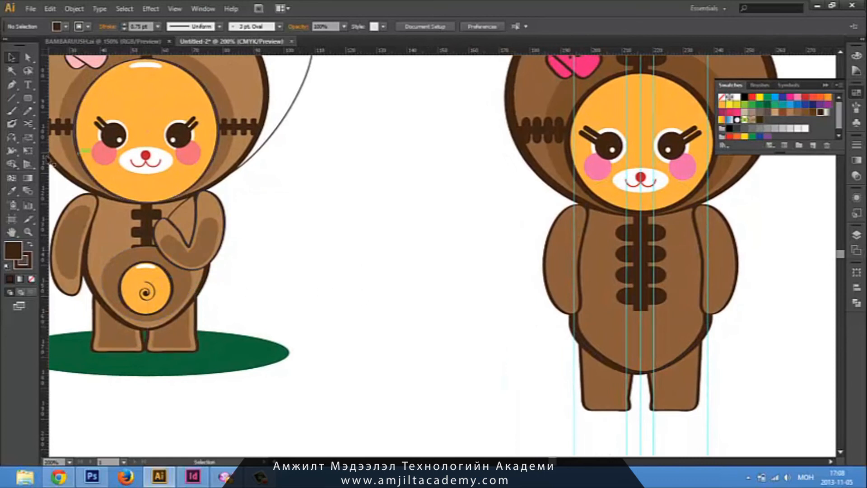
{"action": "left_click_drag", "start_coordinate": [30, 103], "coordinate": [87, 140]}
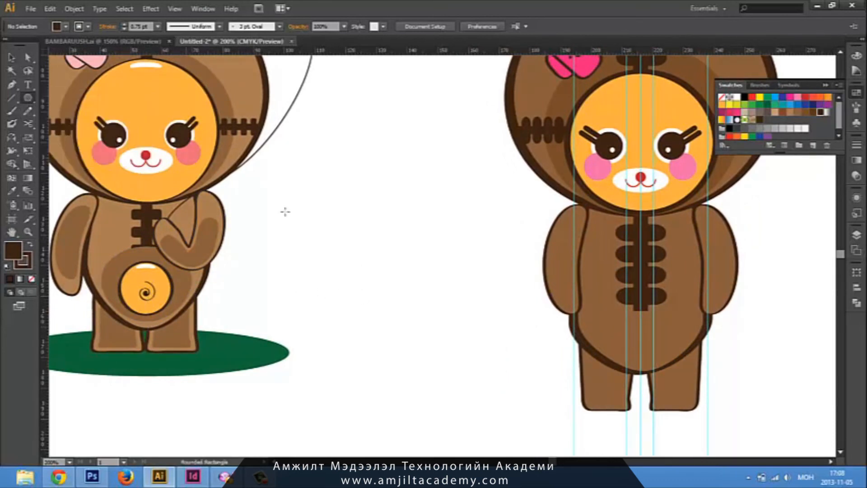
{"action": "left_click_drag", "start_coordinate": [375, 226], "coordinate": [429, 277]}
{"action": "key", "text": "ctrl+z"}
Draw a dark brown ellipse about 30 mm wide beside the bear and nudge its bottom anchor point downward
{"action": "left_click_drag", "start_coordinate": [27, 98], "coordinate": [77, 124]}
{"action": "left_click_drag", "start_coordinate": [409, 259], "coordinate": [493, 331]}
{"action": "key", "text": "a"}
{"action": "left_click", "coordinate": [442, 326]}
{"action": "key", "text": "Down"}
{"action": "key", "text": "Down"}
{"action": "key", "text": "Down"}
{"action": "key", "text": "Down"}
{"action": "key", "text": "Down"}
{"action": "left_click", "coordinate": [519, 367]}
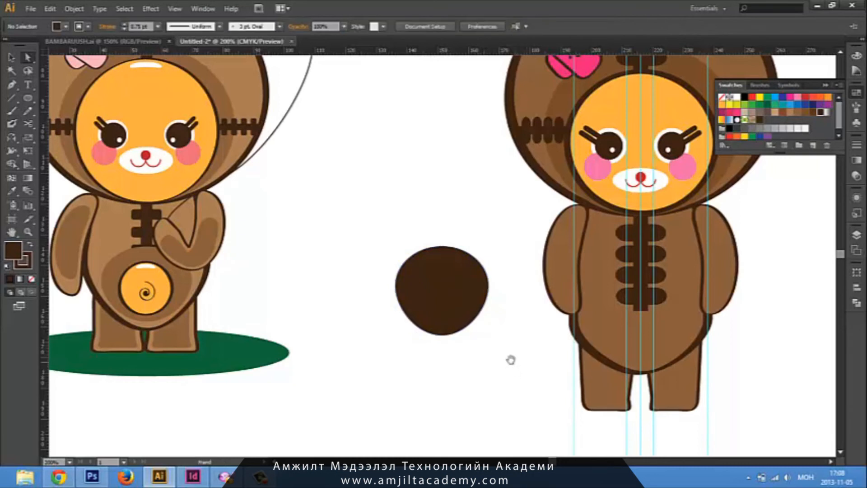
Move the dark ellipse onto the centre of the lower belly and fill it with a slightly lighter brown swatch
{"action": "left_click_drag", "start_coordinate": [511, 359], "coordinate": [492, 356]}
{"action": "left_click_drag", "start_coordinate": [433, 307], "coordinate": [629, 340]}
{"action": "left_click_drag", "start_coordinate": [740, 346], "coordinate": [674, 350]}
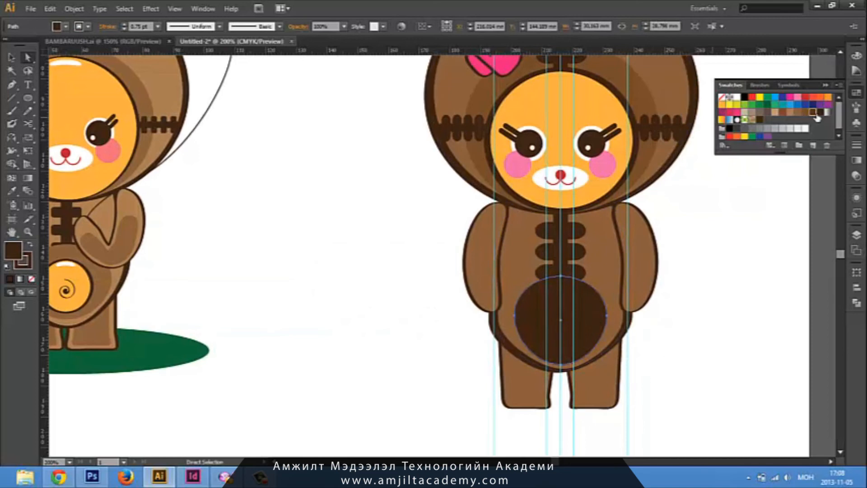
{"action": "left_click", "coordinate": [816, 114]}
{"action": "key", "text": "v"}
{"action": "left_click", "coordinate": [745, 269]}
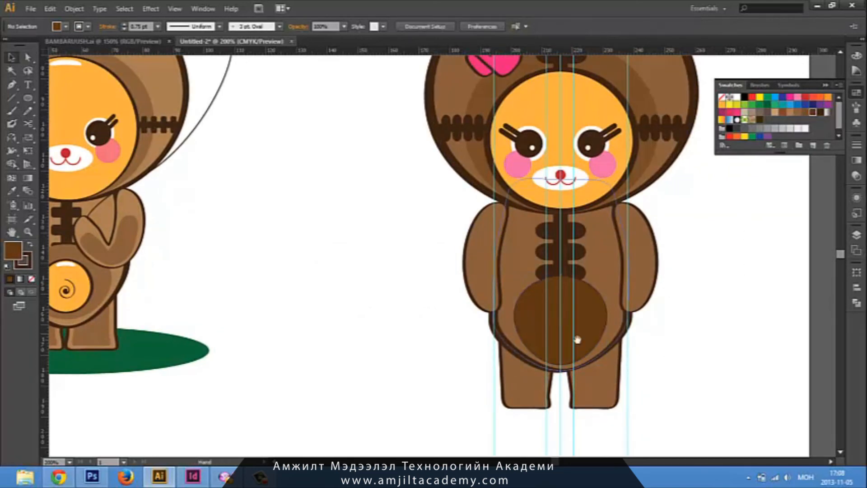
Remove the outline from the brown belly ellipse
{"action": "left_click_drag", "start_coordinate": [577, 340], "coordinate": [607, 326]}
{"action": "left_click", "coordinate": [607, 326]}
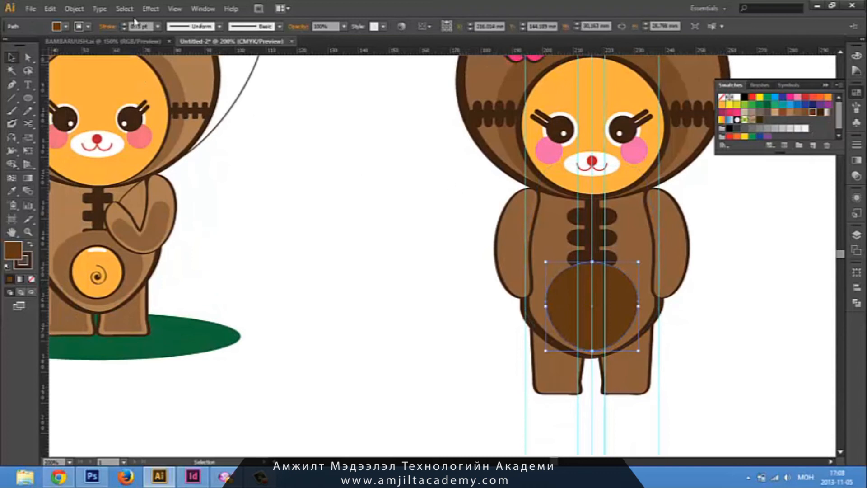
{"action": "left_click", "coordinate": [88, 26]}
{"action": "left_click", "coordinate": [7, 51]}
{"action": "key", "text": "space"}
{"action": "key", "text": "space"}
Widen the belly ellipse equally on both sides so it nearly fills the width of the lower body
{"action": "left_click_drag", "start_coordinate": [384, 315], "coordinate": [449, 299]}
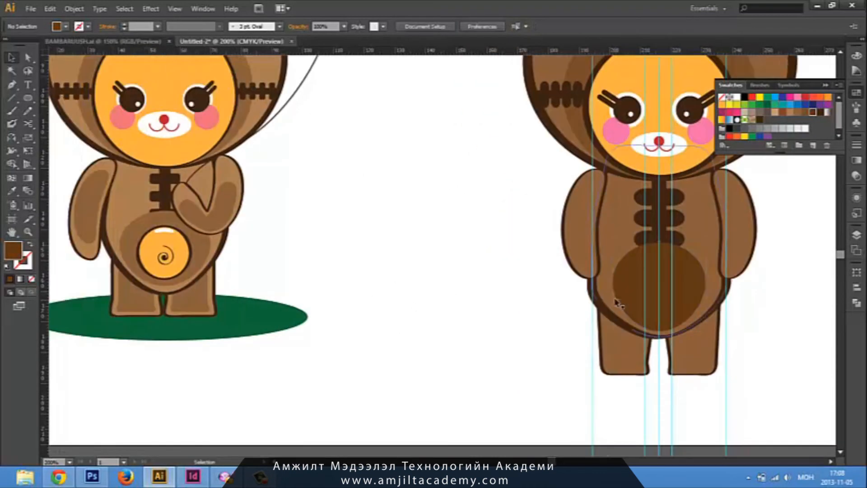
{"action": "key", "text": "space"}
{"action": "left_click_drag", "start_coordinate": [673, 316], "coordinate": [618, 305]}
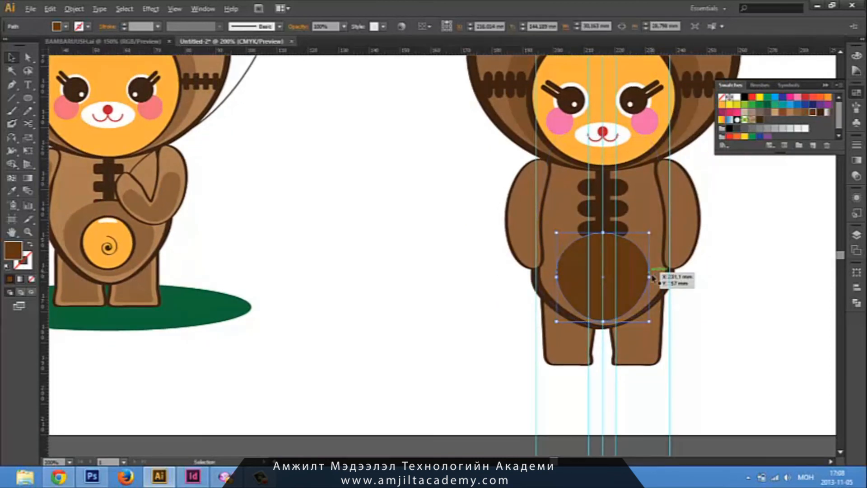
{"action": "left_click_drag", "start_coordinate": [651, 277], "coordinate": [665, 279]}
{"action": "left_click", "coordinate": [723, 290]}
Draw a circle about 18.5 mm in diameter between the two bears and fill it with orange
{"action": "key", "text": "space"}
{"action": "left_click_drag", "start_coordinate": [357, 270], "coordinate": [374, 276]}
{"action": "left_click", "coordinate": [30, 102]}
{"action": "left_click_drag", "start_coordinate": [400, 250], "coordinate": [458, 306]}
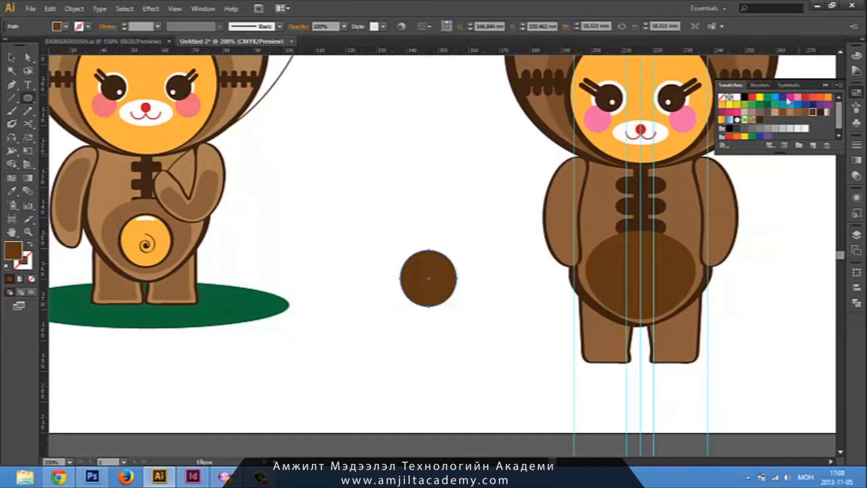
{"action": "left_click", "coordinate": [831, 98]}
{"action": "key", "text": "v"}
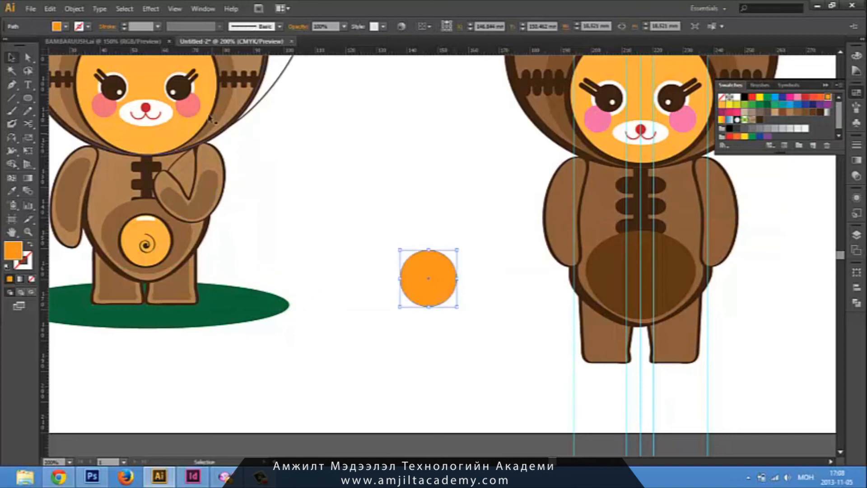
Give the orange circle a 1 pt dark brown outline with the Oval brush
{"action": "left_click", "coordinate": [157, 27]}
{"action": "left_click", "coordinate": [174, 66]}
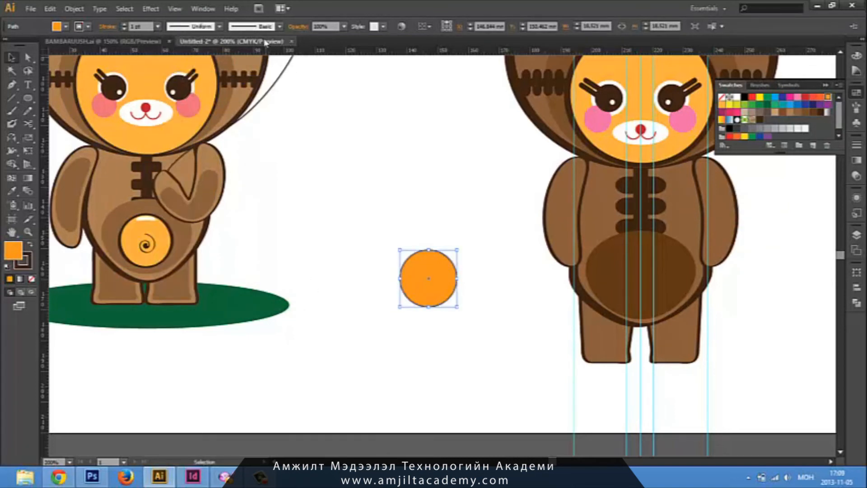
{"action": "left_click", "coordinate": [280, 26]}
{"action": "left_click", "coordinate": [221, 52]}
Centre the orange circle on the brown belly patch, enlarge it to about 22 mm and nudge it slightly down
{"action": "mouse_move", "coordinate": [439, 299]}
{"action": "left_mouse_down"}
{"action": "mouse_move", "coordinate": [639, 324]}
{"action": "mouse_move", "coordinate": [651, 315]}
{"action": "mouse_move", "coordinate": [646, 303]}
{"action": "left_mouse_up"}
{"action": "left_click_drag", "start_coordinate": [673, 262], "coordinate": [679, 257]}
{"action": "left_click_drag", "start_coordinate": [664, 287], "coordinate": [664, 273]}
{"action": "key", "text": "Down"}
{"action": "key", "text": "Down"}
{"action": "key", "text": "Down"}
{"action": "key", "text": "Down"}
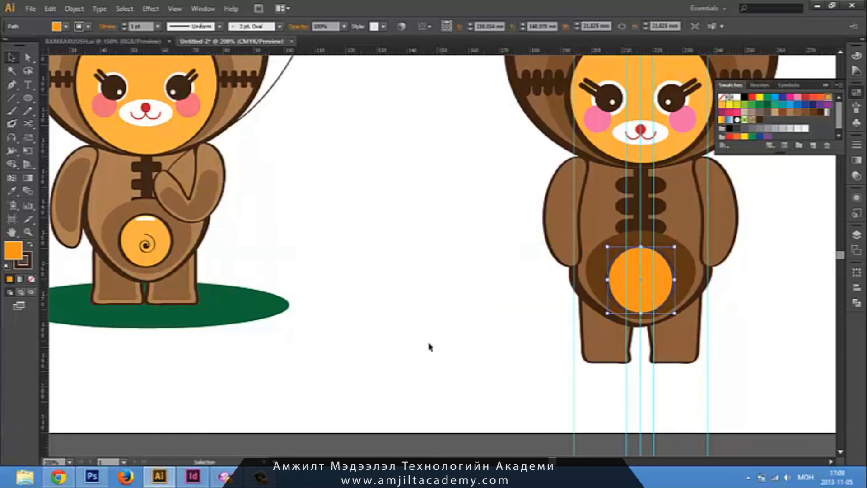
{"action": "left_click", "coordinate": [434, 350]}
Draw a small unfilled spiral about 10 mm wide between the bears and apply the Oval brush to its stroke
{"action": "key", "text": "space"}
{"action": "left_click_drag", "start_coordinate": [538, 353], "coordinate": [531, 354]}
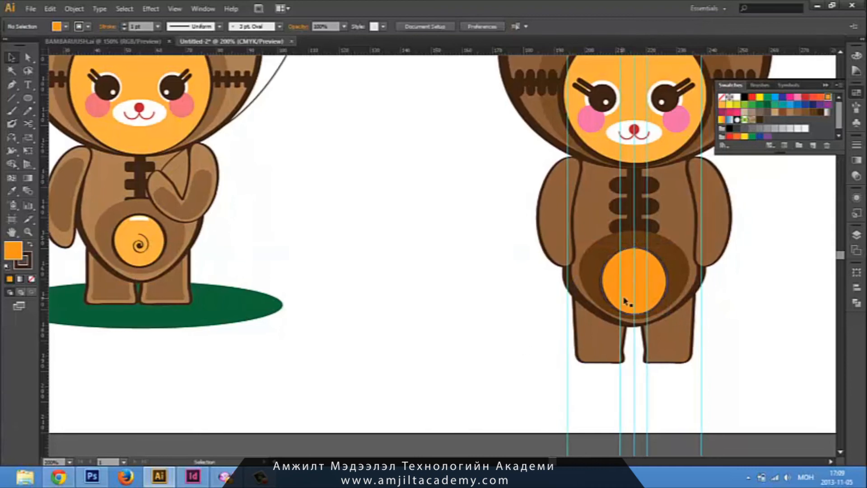
{"action": "left_click_drag", "start_coordinate": [8, 100], "coordinate": [89, 128]}
{"action": "mouse_move", "coordinate": [383, 261]}
{"action": "left_mouse_down"}
{"action": "mouse_move", "coordinate": [404, 281]}
{"action": "mouse_move", "coordinate": [395, 288]}
{"action": "mouse_move", "coordinate": [398, 254]}
{"action": "left_mouse_up"}
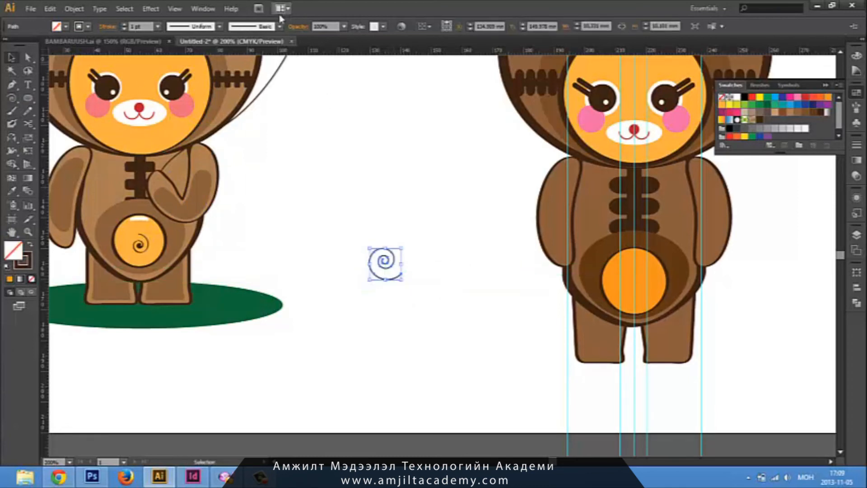
{"action": "left_click", "coordinate": [280, 26]}
{"action": "left_click", "coordinate": [225, 58]}
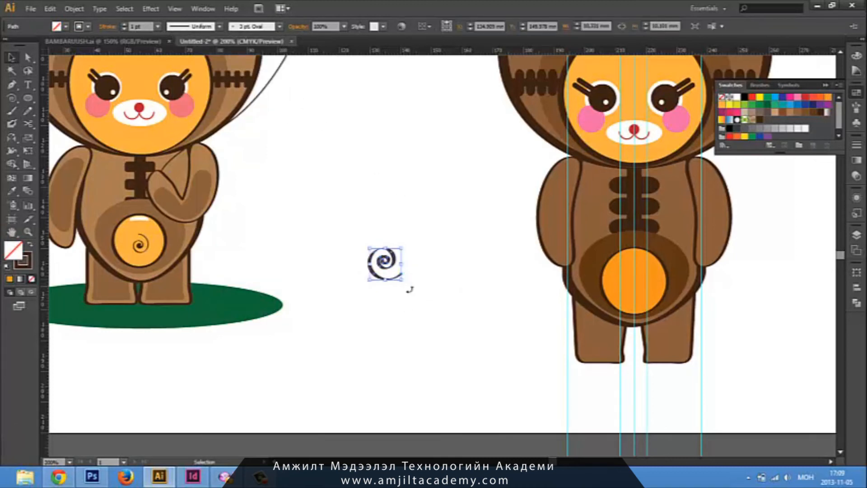
Rotate the spiral and move it onto the middle of the orange belly circle
{"action": "left_click_drag", "start_coordinate": [410, 287], "coordinate": [394, 223]}
{"action": "left_click", "coordinate": [438, 273]}
{"action": "left_click_drag", "start_coordinate": [402, 268], "coordinate": [650, 292]}
{"action": "left_click", "coordinate": [781, 324]}
{"action": "key", "text": "space"}
{"action": "left_click_drag", "start_coordinate": [753, 339], "coordinate": [732, 322]}
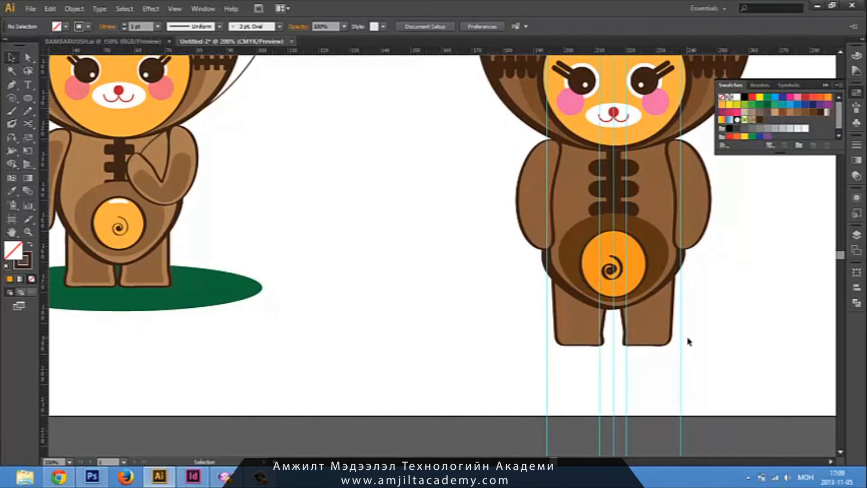
{"action": "left_click_drag", "start_coordinate": [381, 324], "coordinate": [421, 342]}
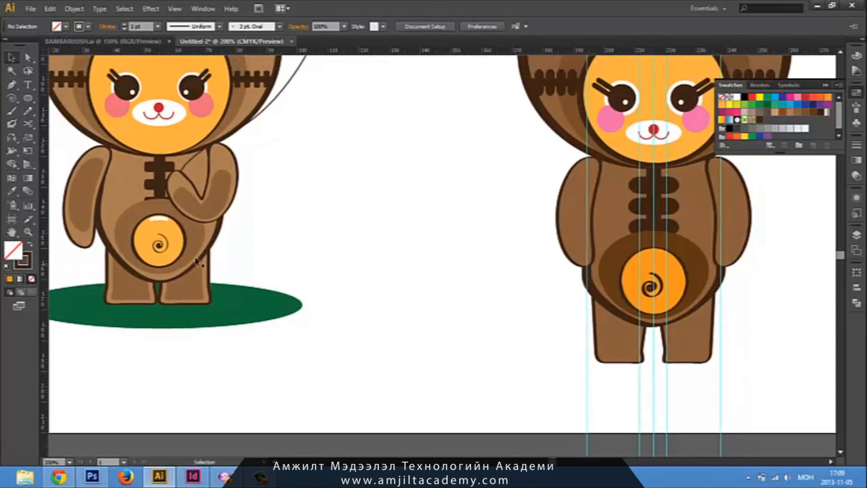
{"action": "left_click_drag", "start_coordinate": [421, 266], "coordinate": [416, 269]}
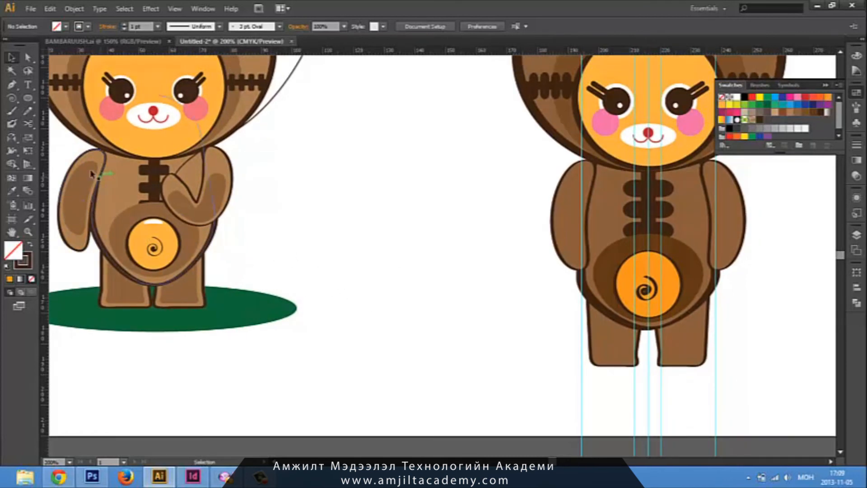
Draw an ellipse about 8 mm wide and 26 mm tall between the bears and flatten its right side by moving that anchor inward
{"action": "left_click", "coordinate": [27, 98]}
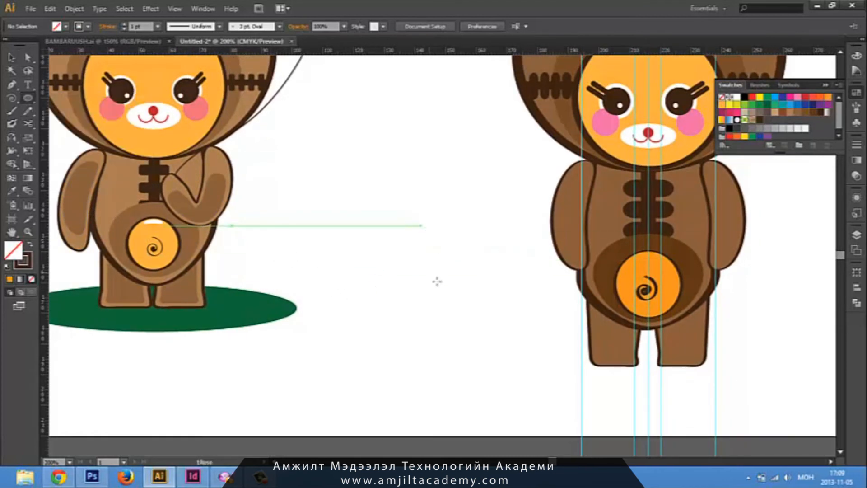
{"action": "left_click_drag", "start_coordinate": [406, 211], "coordinate": [432, 290]}
{"action": "key", "text": "a"}
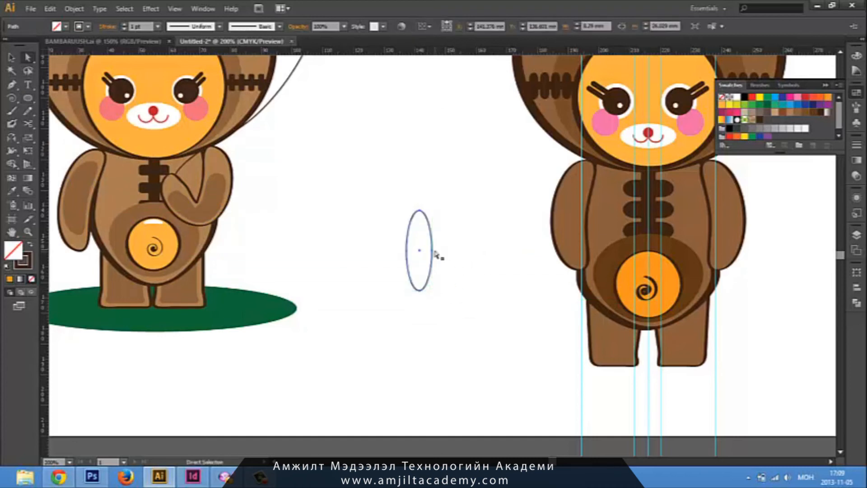
{"action": "left_click", "coordinate": [434, 250]}
{"action": "key", "text": "Left"}
{"action": "key", "text": "Left"}
{"action": "key", "text": "Left"}
{"action": "key", "text": "Left"}
{"action": "key", "text": "Left"}
{"action": "key", "text": "Left"}
{"action": "key", "text": "Left"}
{"action": "key", "text": "Left"}
{"action": "key", "text": "Left"}
{"action": "key", "text": "Left"}
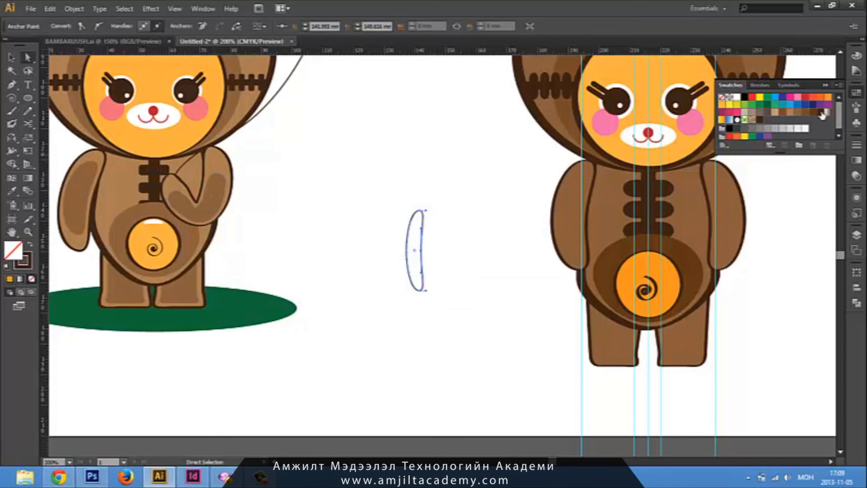
Fill the flattened ellipse with dark brown, shorten it to about 21.5 mm and remove its outline
{"action": "left_click", "coordinate": [815, 113]}
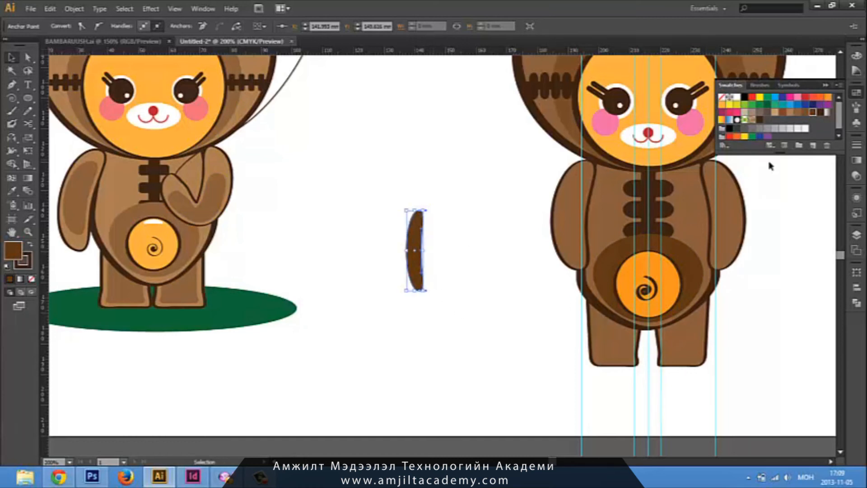
{"action": "key", "text": "v"}
{"action": "left_click", "coordinate": [403, 275]}
{"action": "left_click", "coordinate": [414, 280]}
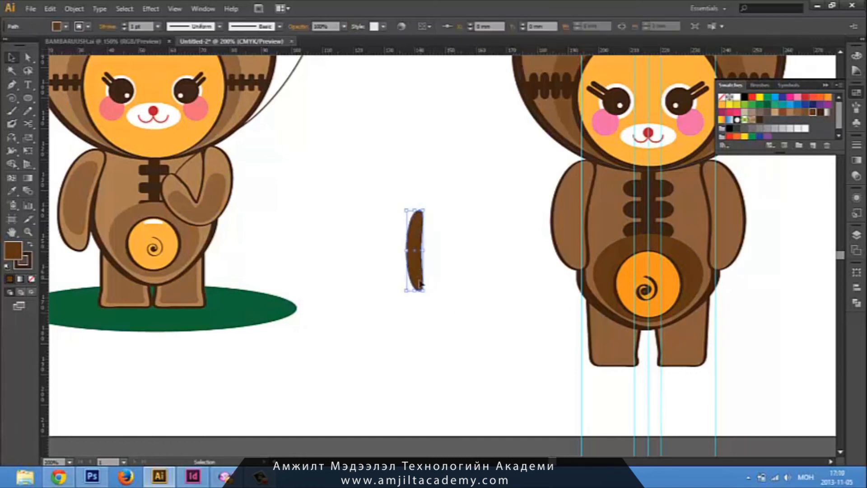
{"action": "left_click_drag", "start_coordinate": [419, 292], "coordinate": [418, 284]}
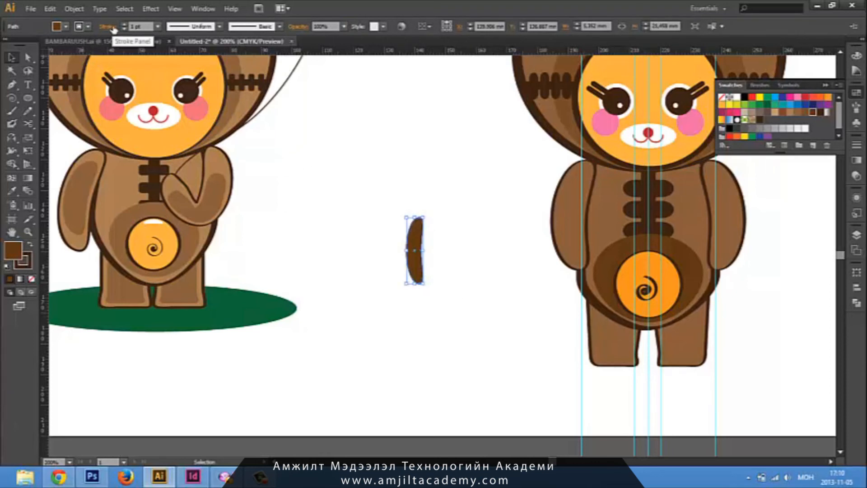
{"action": "left_click", "coordinate": [88, 26]}
{"action": "left_click", "coordinate": [10, 51]}
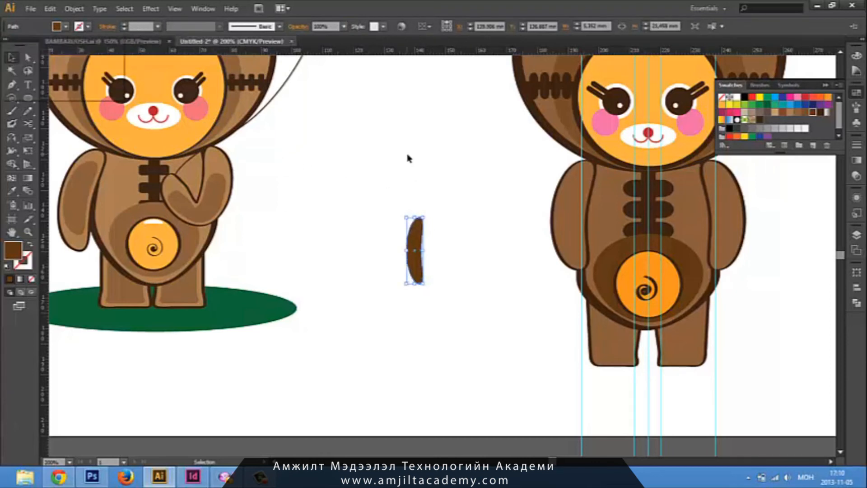
Place the dark brown shape on the bear's left arm as shading and enlarge it to fit inside the arm outline
{"action": "left_click_drag", "start_coordinate": [426, 274], "coordinate": [560, 263]}
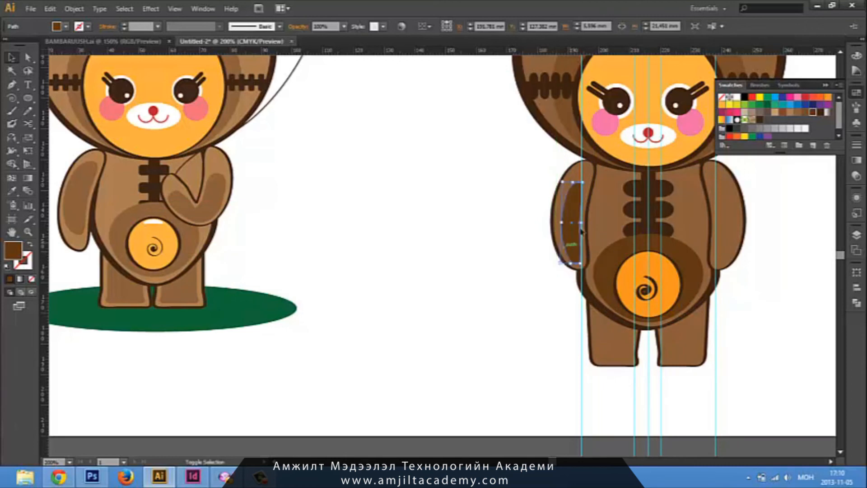
{"action": "left_click", "coordinate": [562, 183], "text": "shift"}
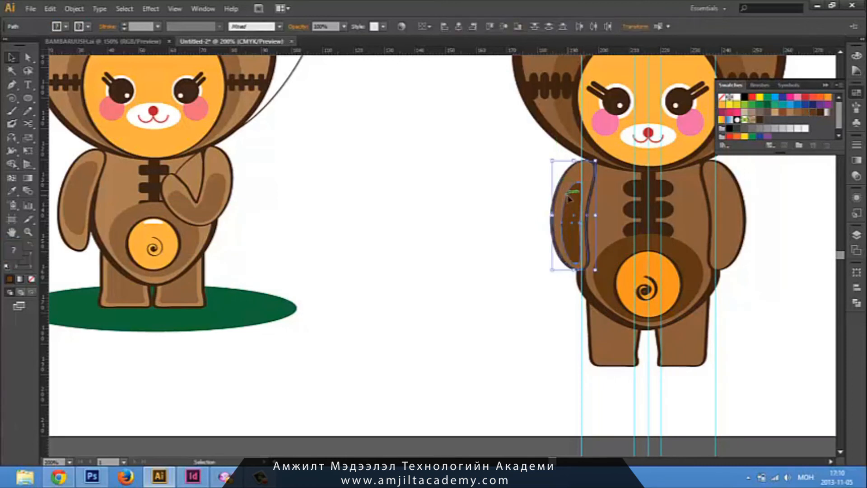
{"action": "left_click", "coordinate": [473, 221]}
{"action": "left_click", "coordinate": [575, 199]}
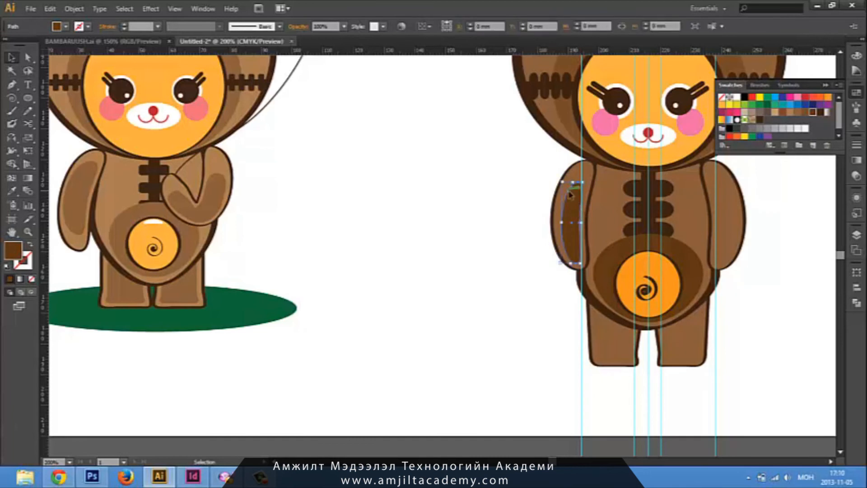
{"action": "left_click_drag", "start_coordinate": [561, 182], "coordinate": [560, 172]}
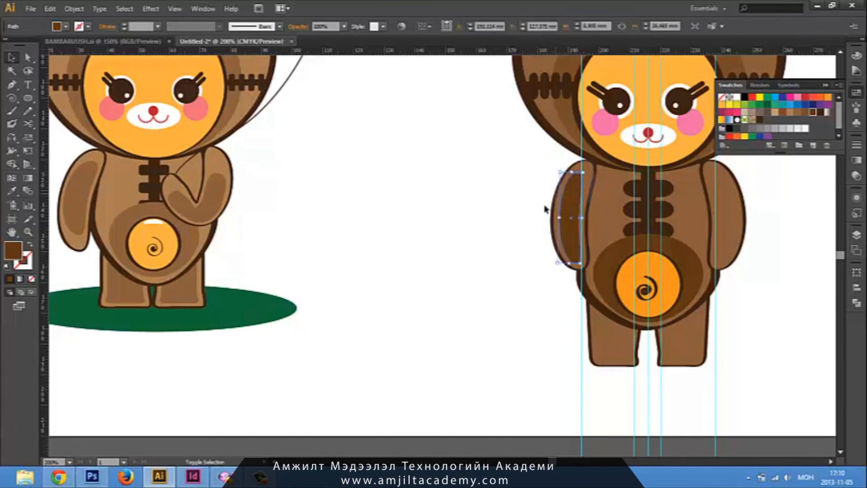
{"action": "left_click", "coordinate": [545, 226]}
Create a vertically reflected copy of the left arm's shading and place it on the right arm
{"action": "left_click_drag", "start_coordinate": [572, 290], "coordinate": [419, 320]}
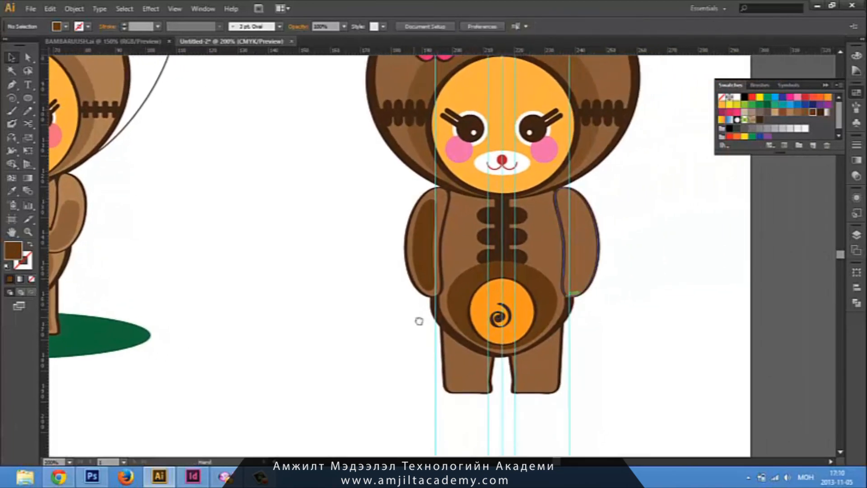
{"action": "left_click", "coordinate": [425, 261]}
{"action": "key", "text": "o"}
{"action": "key", "text": "Return"}
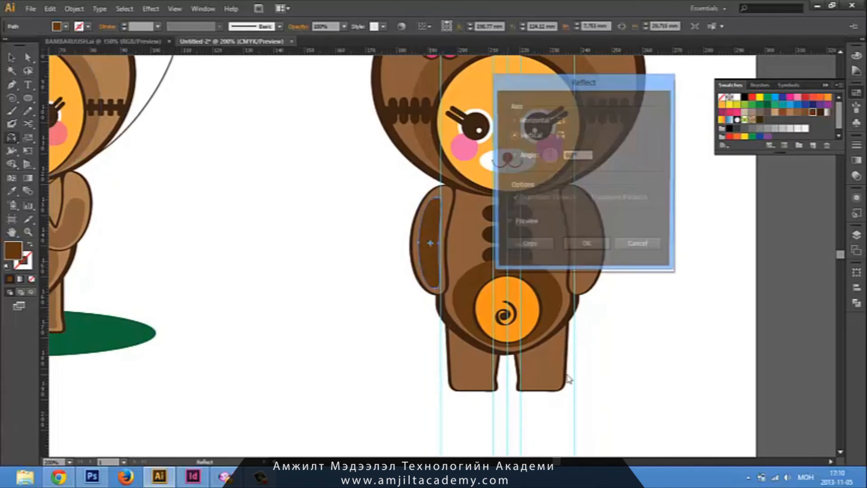
{"action": "left_click", "coordinate": [527, 245]}
{"action": "key", "text": "v"}
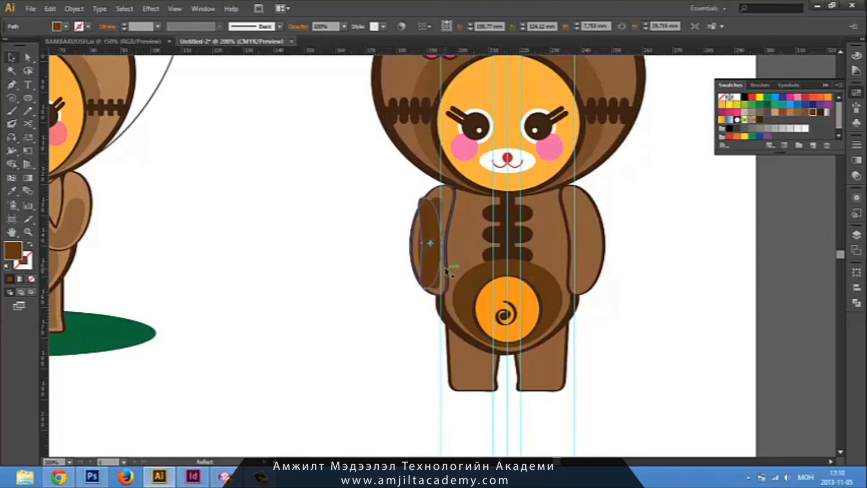
{"action": "left_click_drag", "start_coordinate": [433, 251], "coordinate": [584, 252]}
{"action": "left_click", "coordinate": [642, 289]}
Duplicate the bear's left leg beside the body and shrink the copy to about 16 by 24 mm
{"action": "left_click_drag", "start_coordinate": [610, 306], "coordinate": [631, 316]}
{"action": "left_click_drag", "start_coordinate": [567, 393], "coordinate": [644, 335]}
{"action": "left_click", "coordinate": [557, 332]}
{"action": "left_click_drag", "start_coordinate": [620, 379], "coordinate": [604, 373]}
{"action": "key", "text": "ctrl+plus"}
{"action": "left_click_drag", "start_coordinate": [514, 374], "coordinate": [442, 338]}
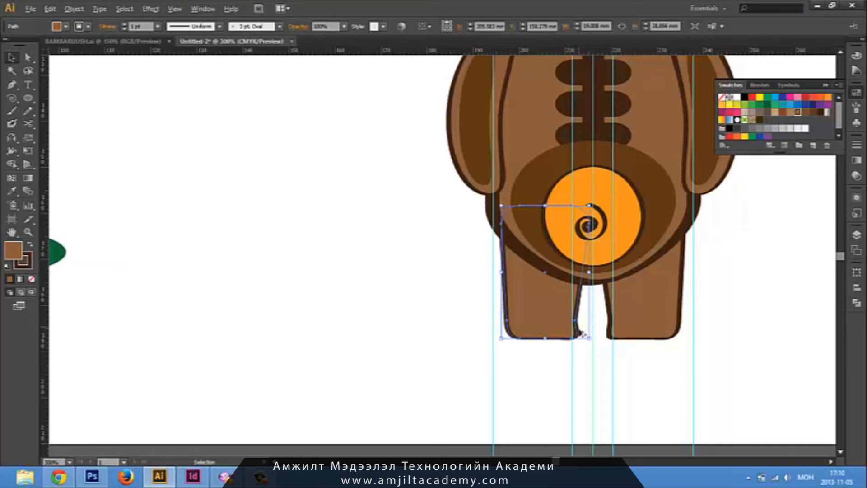
{"action": "left_click_drag", "start_coordinate": [580, 334], "coordinate": [424, 340]}
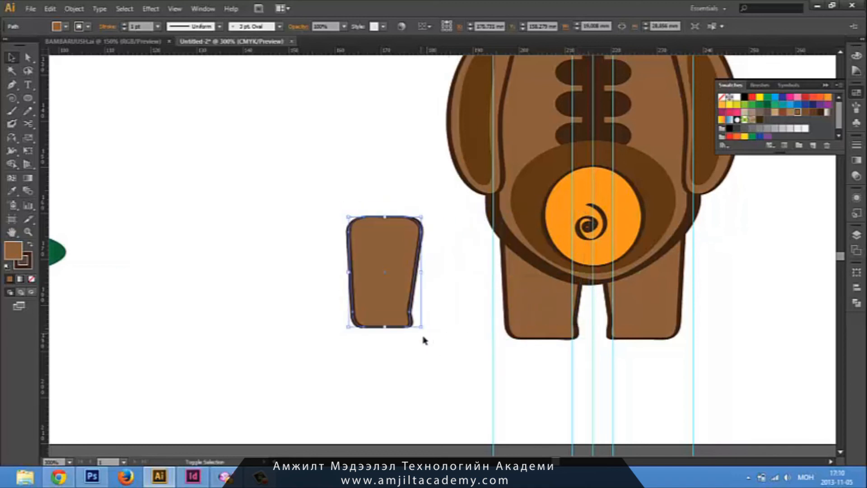
Remove the leg copy's outline, fill it with dark brown and place it inside the left leg as shading
{"action": "left_click", "coordinate": [88, 26]}
{"action": "left_click", "coordinate": [8, 44]}
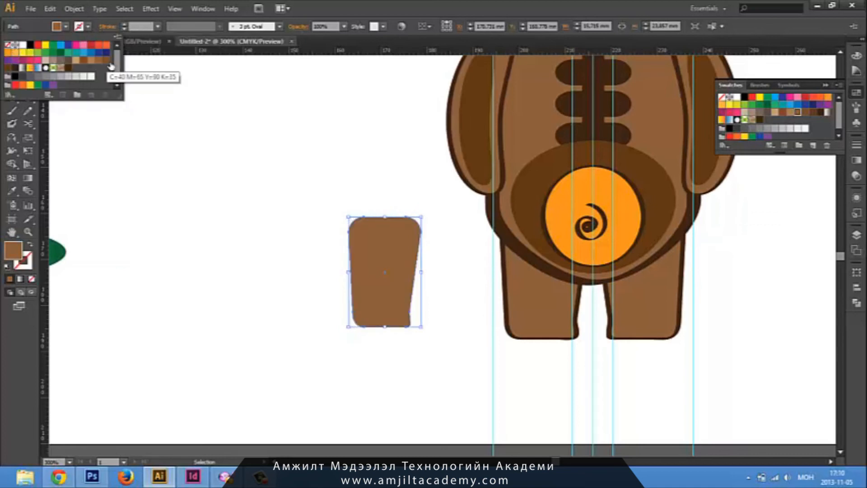
{"action": "left_click", "coordinate": [813, 113]}
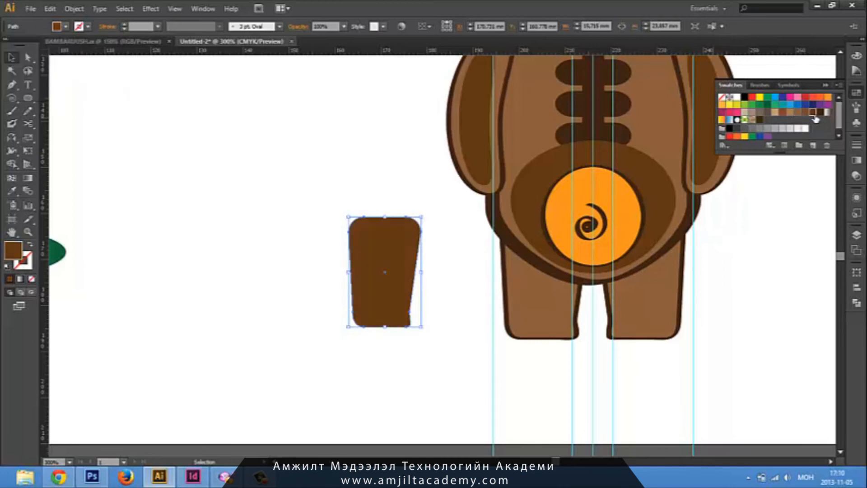
{"action": "left_click", "coordinate": [321, 368]}
{"action": "left_click_drag", "start_coordinate": [383, 310], "coordinate": [540, 320]}
{"action": "scroll", "coordinate": [547, 379], "scroll_direction": "right", "scroll_amount": 3}
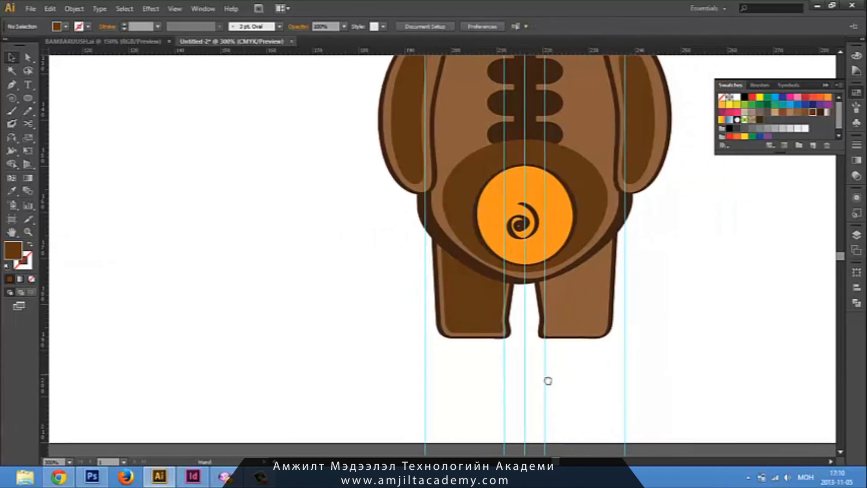
Create a vertically reflected copy of the left leg's shading and place it on the right leg
{"action": "double_click", "coordinate": [13, 136]}
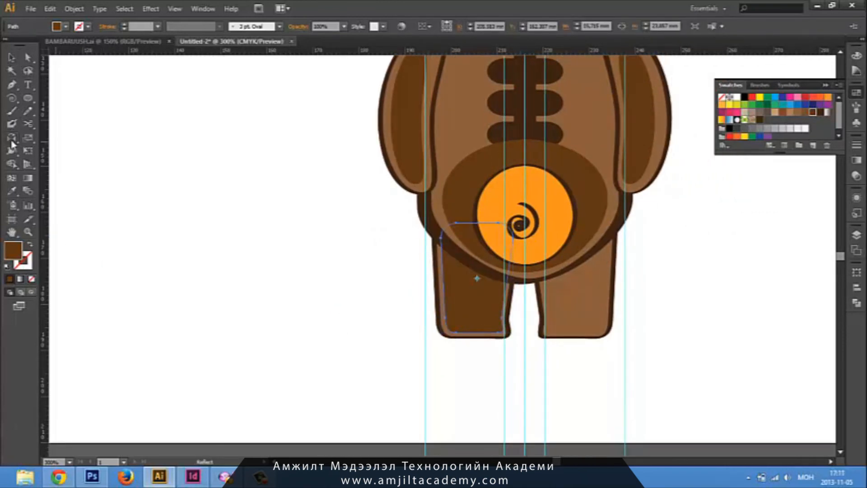
{"action": "key", "text": "Return"}
{"action": "key", "text": "v"}
{"action": "left_click_drag", "start_coordinate": [476, 323], "coordinate": [563, 324]}
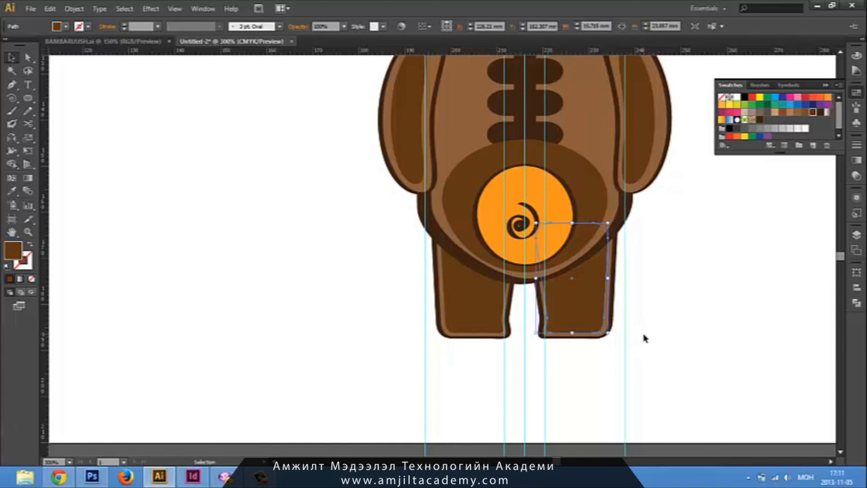
{"action": "left_click", "coordinate": [644, 338]}
Compare the whole shaded bear with the reference illustration to find missing details
{"action": "key", "text": "space"}
{"action": "left_click_drag", "start_coordinate": [638, 326], "coordinate": [630, 362]}
{"action": "left_click_drag", "start_coordinate": [629, 215], "coordinate": [621, 195]}
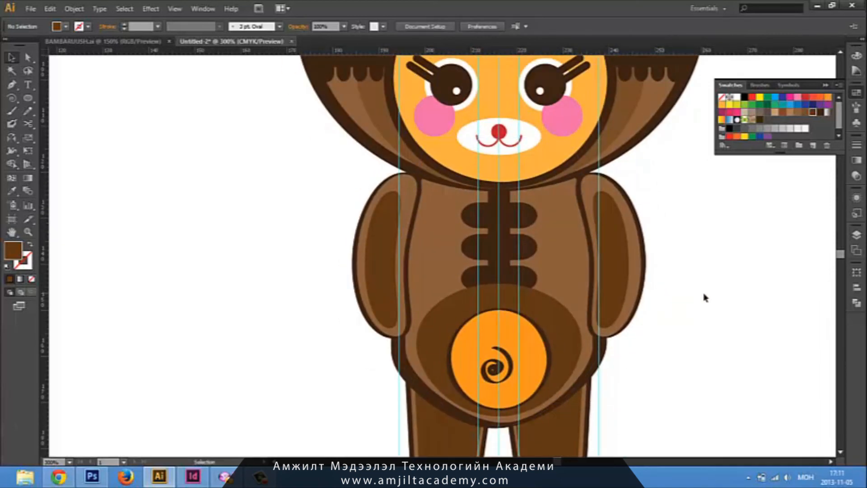
{"action": "key", "text": "ctrl+minus"}
{"action": "key", "text": "ctrl+minus"}
{"action": "key", "text": "ctrl+minus"}
{"action": "key", "text": "ctrl+minus"}
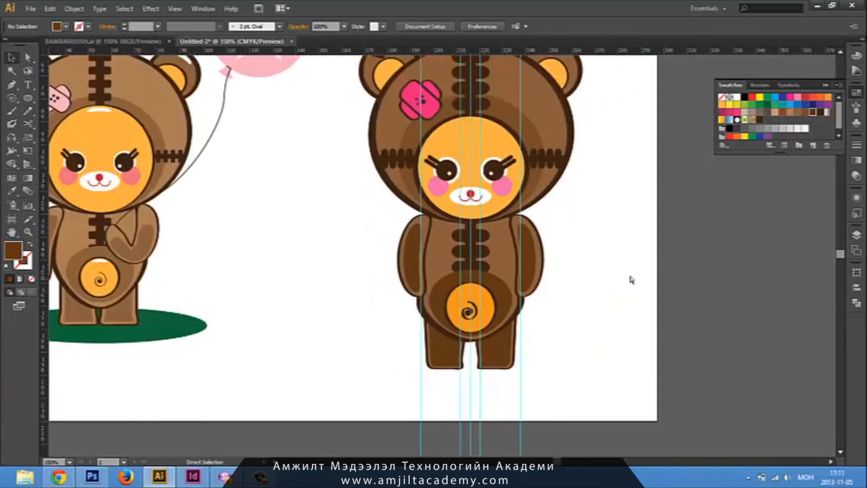
{"action": "left_click_drag", "start_coordinate": [531, 283], "coordinate": [544, 290]}
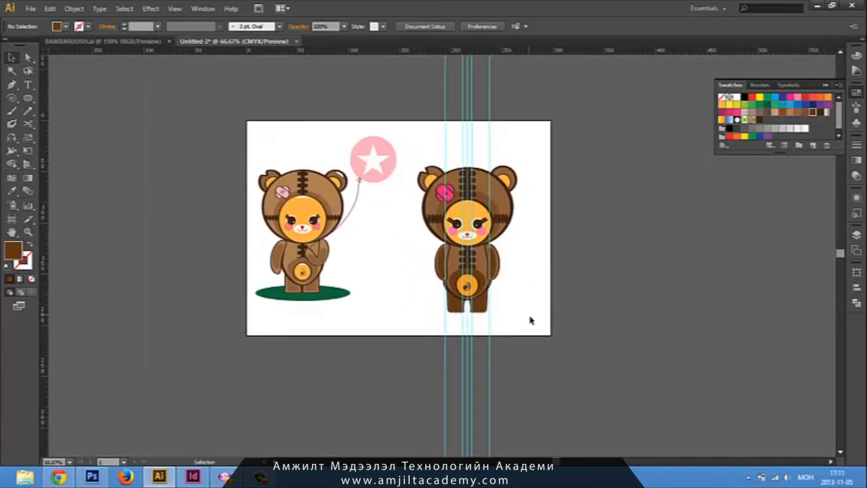
{"action": "key", "text": "ctrl+plus"}
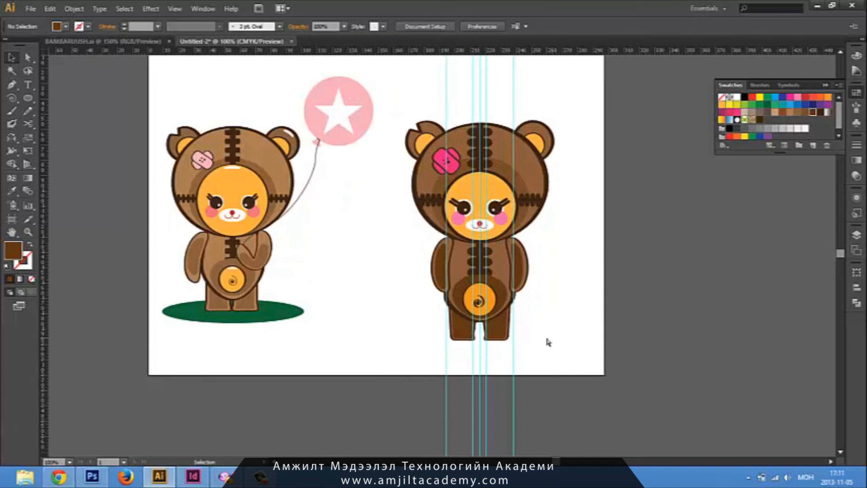
{"action": "key", "text": "ctrl+plus"}
{"action": "left_click_drag", "start_coordinate": [275, 247], "coordinate": [350, 300]}
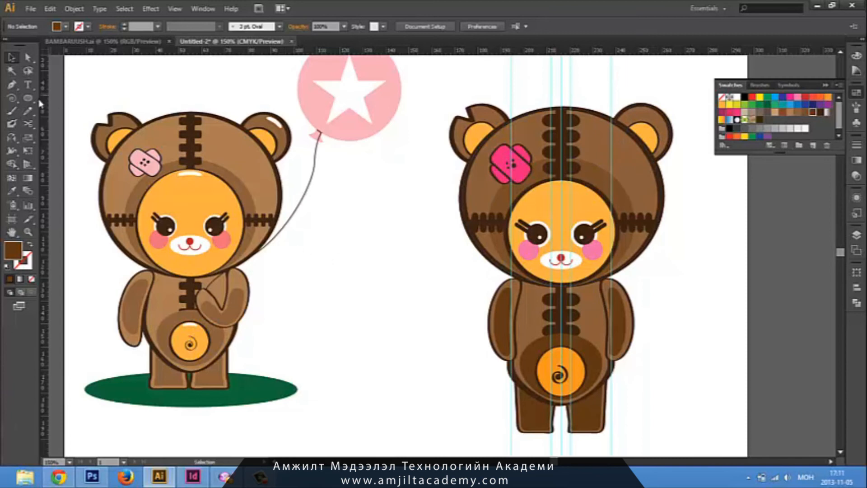
Draw a flat-bottomed ellipse about 30 mm wide and 4 mm tall, fill it white and move it onto the orange belly circle
{"action": "left_click", "coordinate": [27, 99]}
{"action": "left_click_drag", "start_coordinate": [311, 266], "coordinate": [350, 273]}
{"action": "key", "text": "v"}
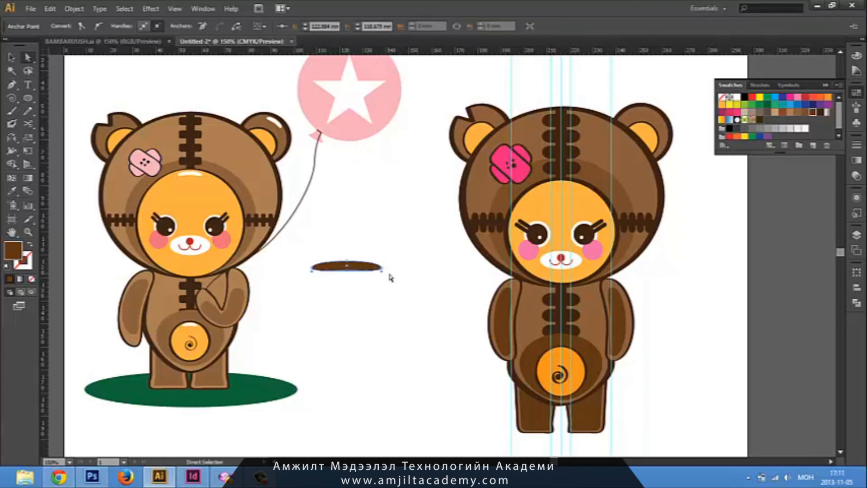
{"action": "left_click", "coordinate": [739, 100]}
{"action": "key", "text": "v"}
{"action": "left_click_drag", "start_coordinate": [365, 267], "coordinate": [583, 356]}
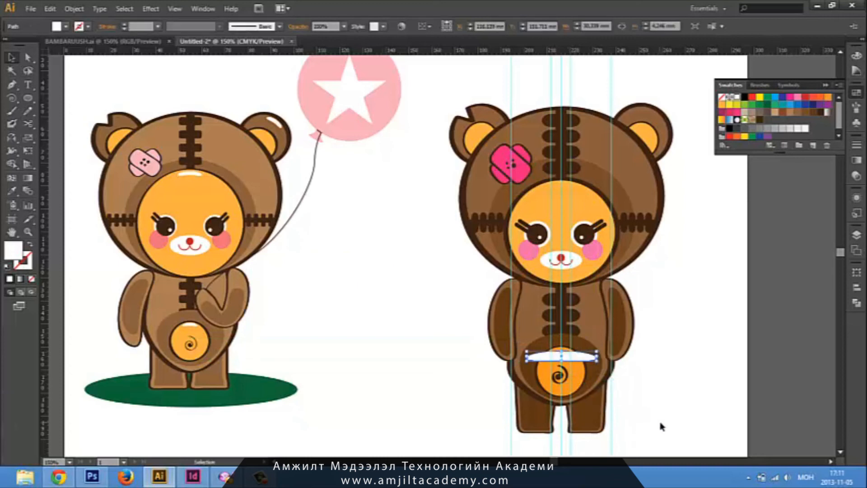
Narrow the white shape, curve its lower edge upward and shrink it into a small highlight at the top of the belly circle
{"action": "scroll", "coordinate": [632, 406], "scroll_direction": "up", "scroll_amount": 4}
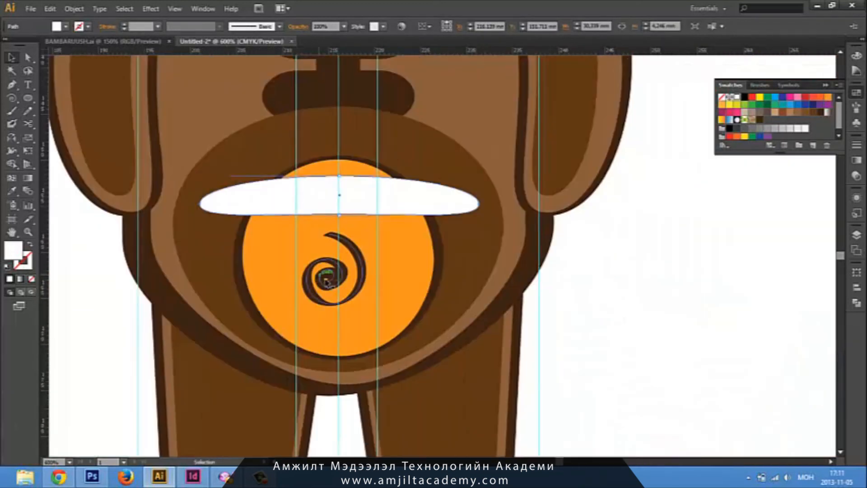
{"action": "left_click_drag", "start_coordinate": [479, 195], "coordinate": [397, 216]}
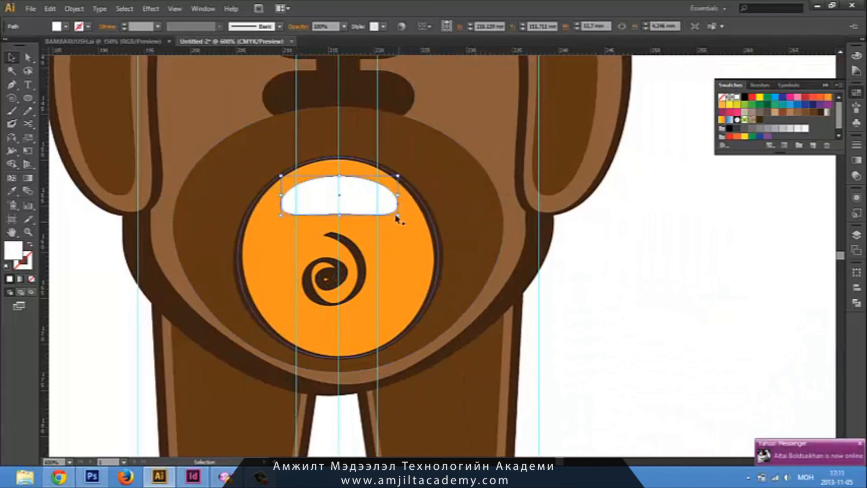
{"action": "left_click", "coordinate": [340, 215]}
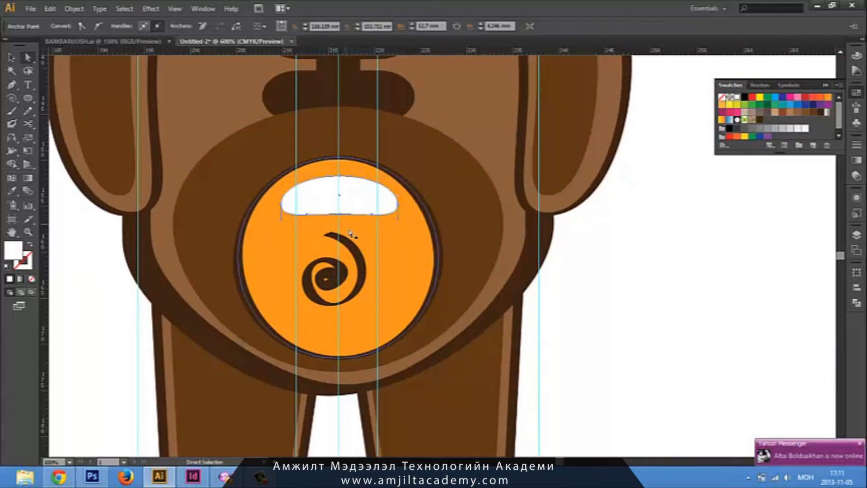
{"action": "key", "text": "Up"}
{"action": "key", "text": "Up"}
{"action": "key", "text": "Up"}
{"action": "key", "text": "v"}
{"action": "left_click_drag", "start_coordinate": [400, 214], "coordinate": [353, 176]}
{"action": "left_click", "coordinate": [395, 225]}
{"action": "left_click_drag", "start_coordinate": [395, 224], "coordinate": [399, 237]}
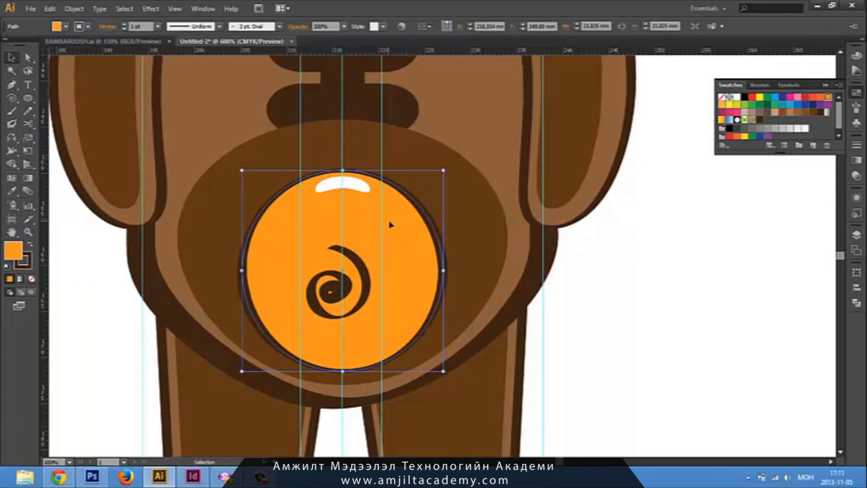
Copy the white belly highlight to the top edge of the bear's orange face
{"action": "key", "text": "ctrl+minus"}
{"action": "key", "text": "ctrl+minus"}
{"action": "key", "text": "ctrl+minus"}
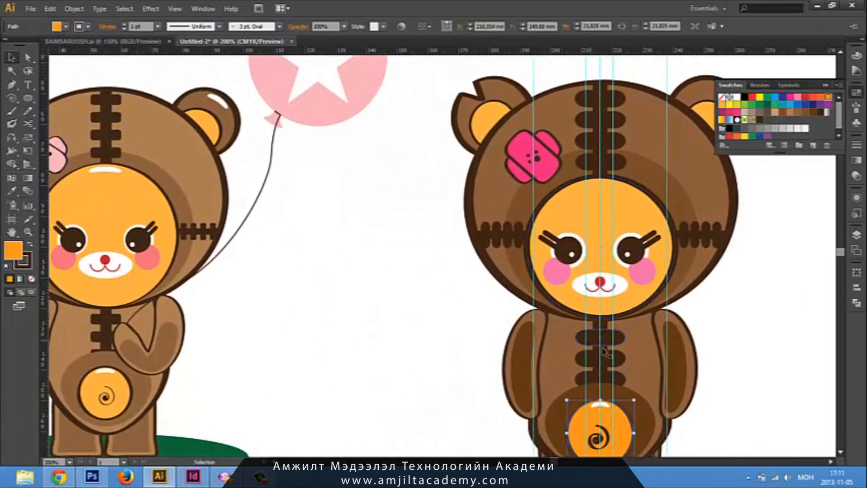
{"action": "left_click_drag", "start_coordinate": [617, 357], "coordinate": [576, 350]}
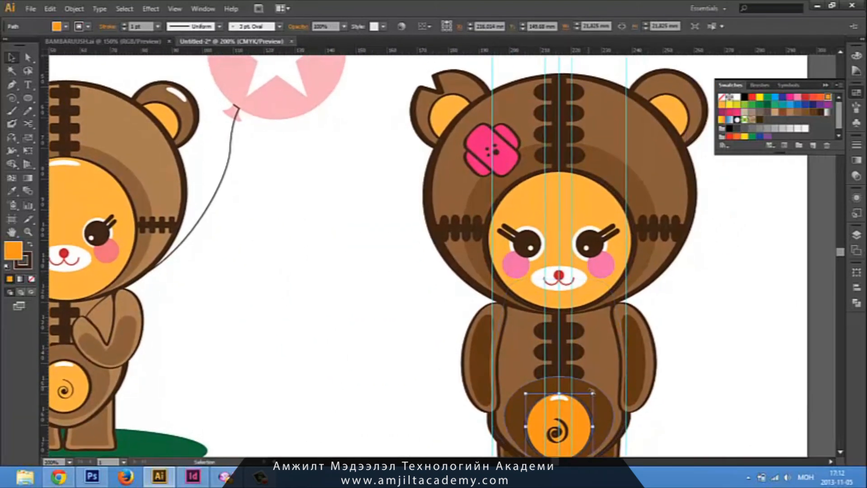
{"action": "left_click", "coordinate": [566, 398]}
{"action": "left_click_drag", "start_coordinate": [568, 402], "coordinate": [585, 190]}
Copy the face highlight onto the bear's right ear and rotate it to follow the ear's outer curve
{"action": "left_click", "coordinate": [602, 211]}
{"action": "left_click_drag", "start_coordinate": [564, 234], "coordinate": [461, 345]}
{"action": "left_click_drag", "start_coordinate": [465, 289], "coordinate": [567, 193]}
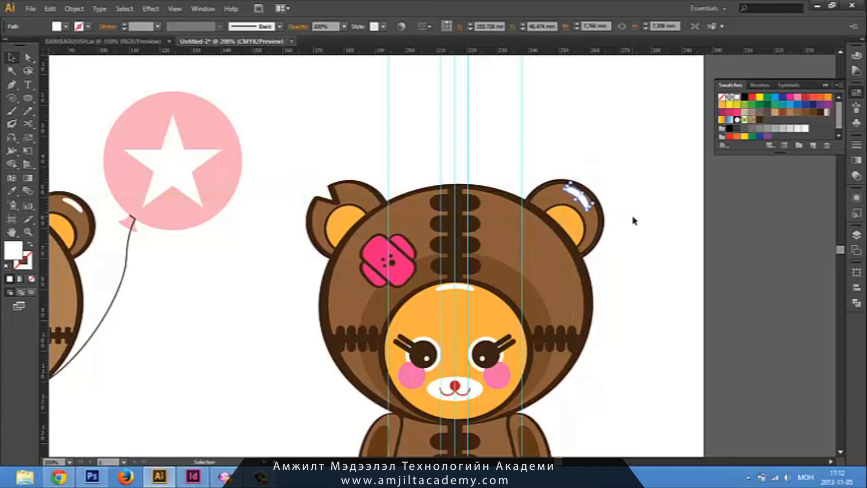
Examine the whole artboard, comparing the drawn bear with the reference bear and its star balloon
{"action": "left_click", "coordinate": [650, 246]}
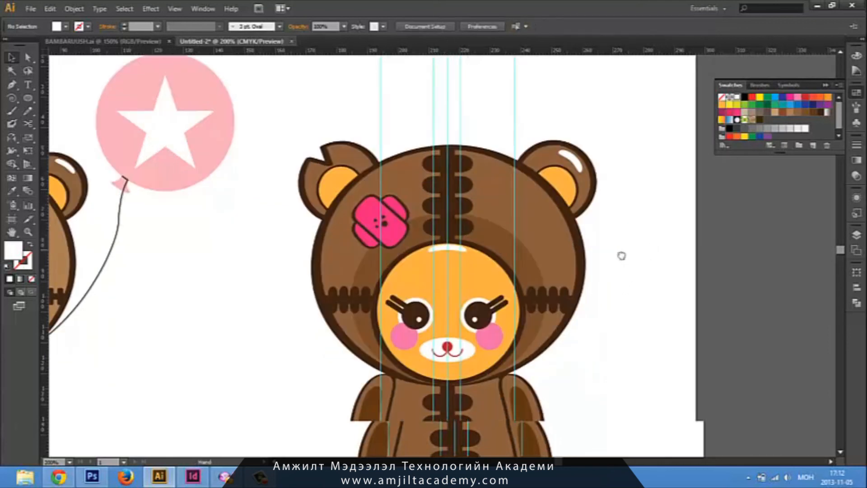
{"action": "scroll", "coordinate": [622, 254], "scroll_direction": "down", "scroll_amount": 2}
{"action": "key", "text": "ctrl+minus"}
{"action": "key", "text": "ctrl+minus"}
{"action": "key", "text": "ctrl+minus"}
{"action": "left_click_drag", "start_coordinate": [483, 348], "coordinate": [555, 324]}
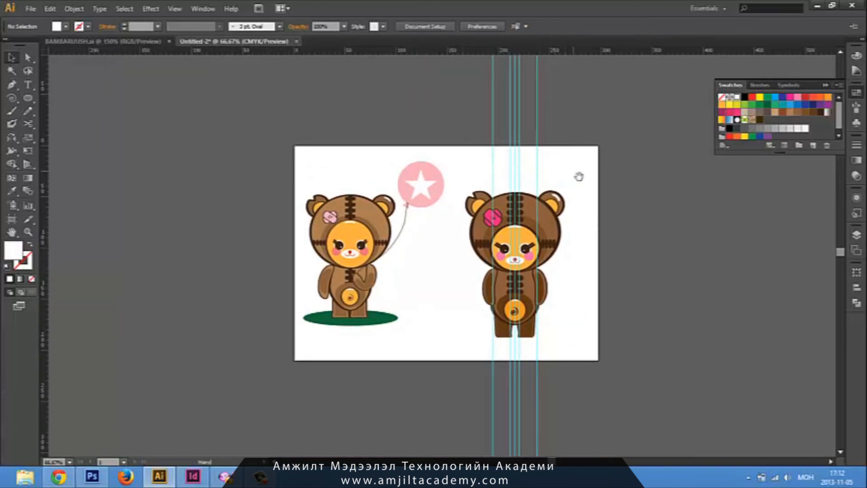
{"action": "key", "text": "ctrl+plus"}
{"action": "key", "text": "ctrl+plus"}
{"action": "left_click_drag", "start_coordinate": [549, 195], "coordinate": [521, 233]}
{"action": "left_click_drag", "start_coordinate": [390, 237], "coordinate": [411, 201]}
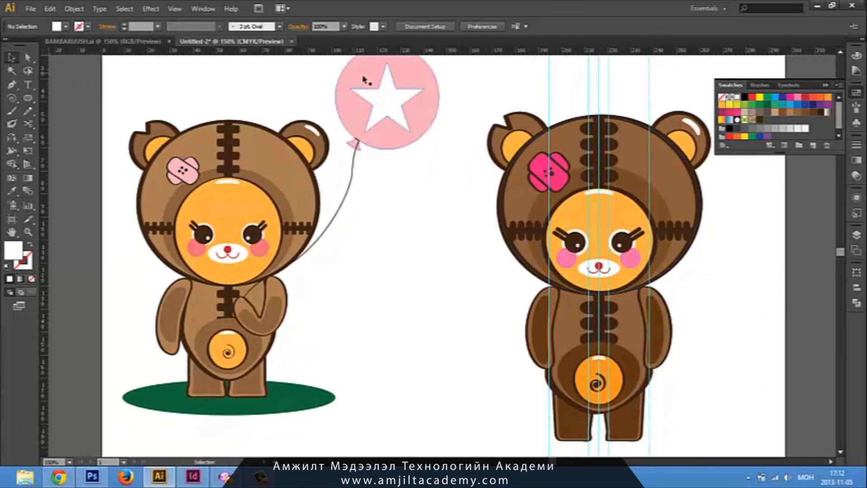
{"action": "left_click_drag", "start_coordinate": [441, 175], "coordinate": [367, 213]}
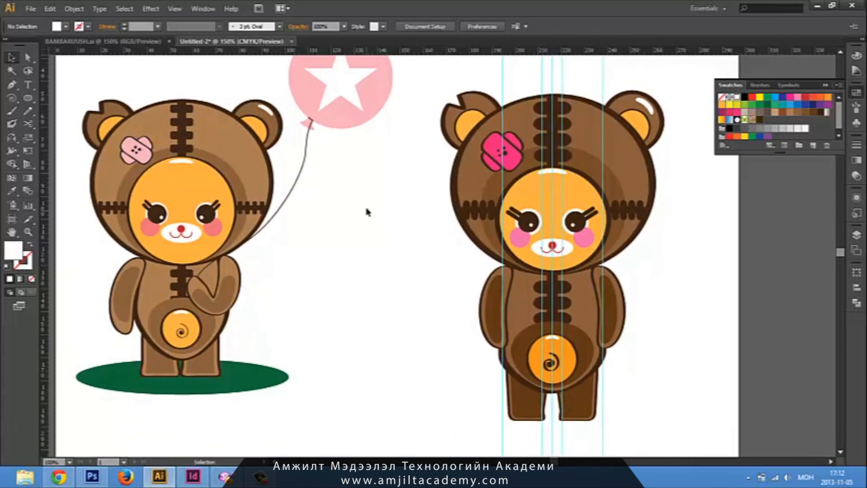
Draw a circle about 36 mm in diameter between the two bears and fill it pink
{"action": "left_click", "coordinate": [28, 97]}
{"action": "left_click_drag", "start_coordinate": [345, 225], "coordinate": [429, 309]}
{"action": "key", "text": "v"}
{"action": "left_click", "coordinate": [801, 97]}
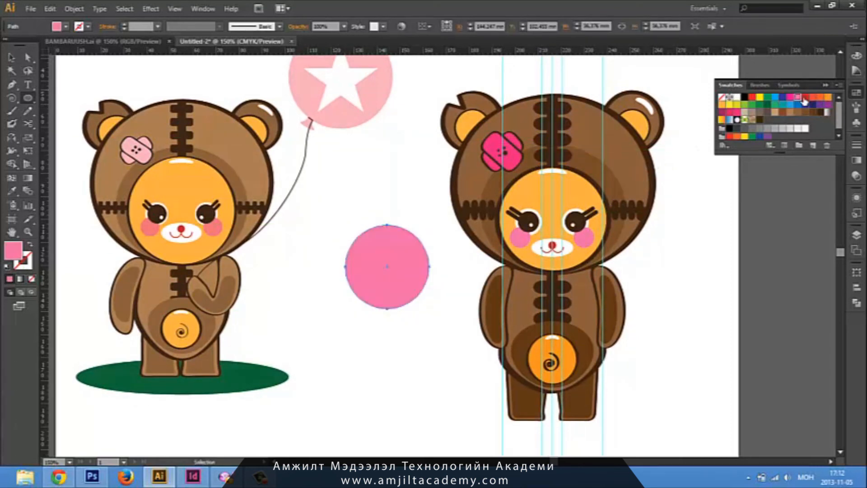
{"action": "left_click", "coordinate": [473, 304]}
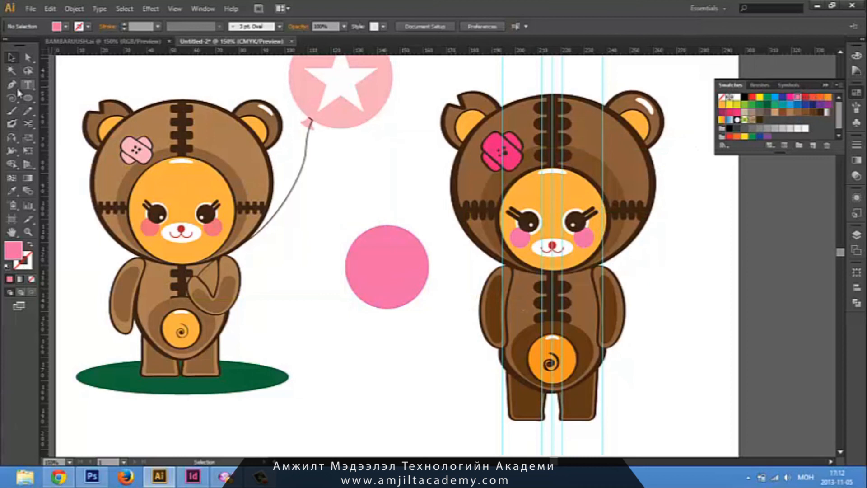
Draw an upright five-pointed star about 29 mm wide and 28 mm tall inside the pink circle
{"action": "left_click_drag", "start_coordinate": [28, 97], "coordinate": [75, 149]}
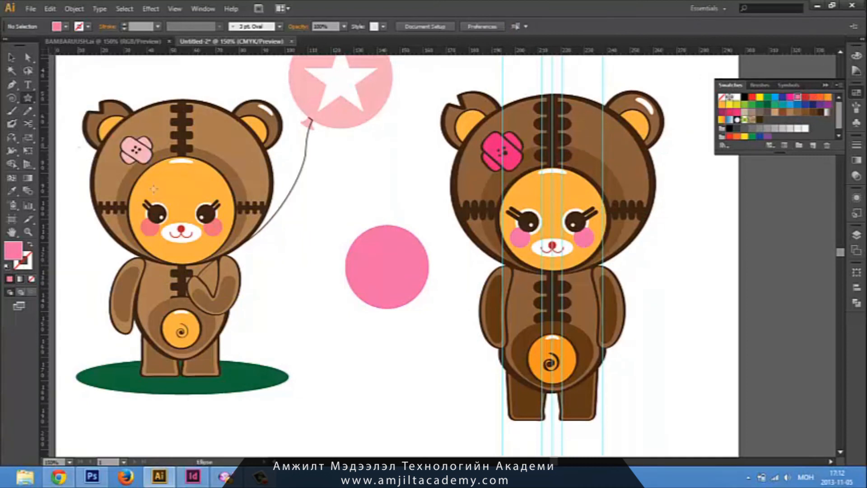
{"action": "left_click_drag", "start_coordinate": [360, 358], "coordinate": [388, 286]}
{"action": "key", "text": "v"}
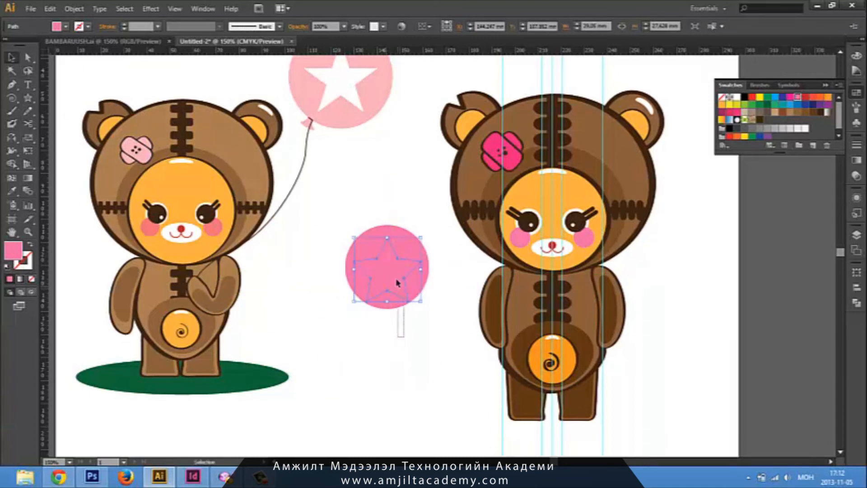
Align the star and the circle on their vertical centres and subtract the star from the circle
{"action": "left_click", "coordinate": [413, 299], "text": "shift"}
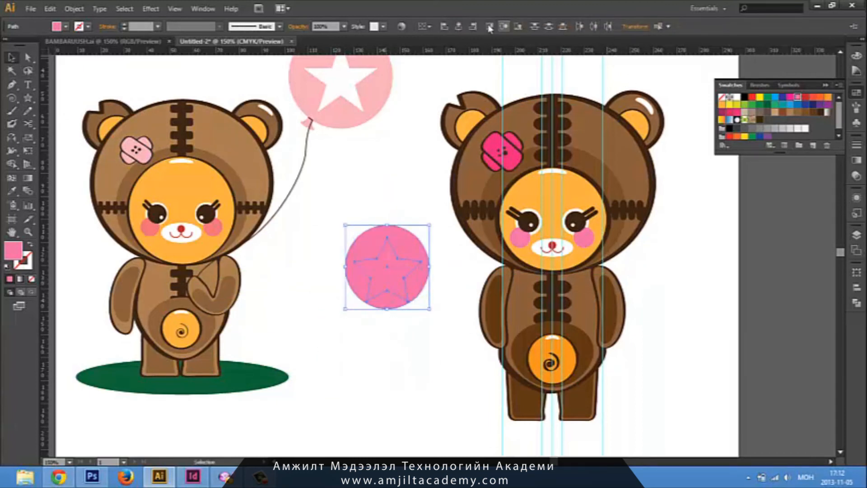
{"action": "left_click", "coordinate": [505, 27]}
{"action": "left_click", "coordinate": [856, 304]}
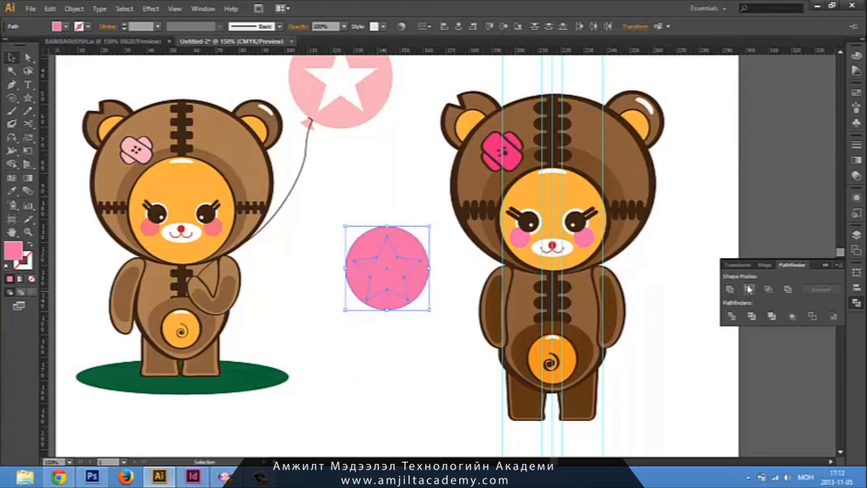
{"action": "left_click", "coordinate": [749, 290]}
{"action": "left_click", "coordinate": [407, 320]}
{"action": "left_click_drag", "start_coordinate": [408, 321], "coordinate": [378, 253]}
{"action": "left_click", "coordinate": [391, 318]}
{"action": "key", "text": "a"}
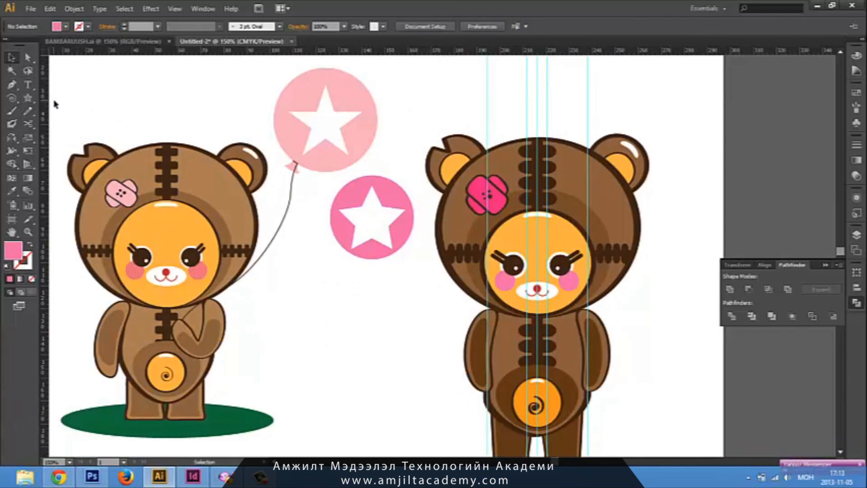
Draw a small pink knot with the Pen tool at the lower edge of the new balloon
{"action": "key", "text": "ctrl+plus"}
{"action": "left_click_drag", "start_coordinate": [322, 300], "coordinate": [351, 285]}
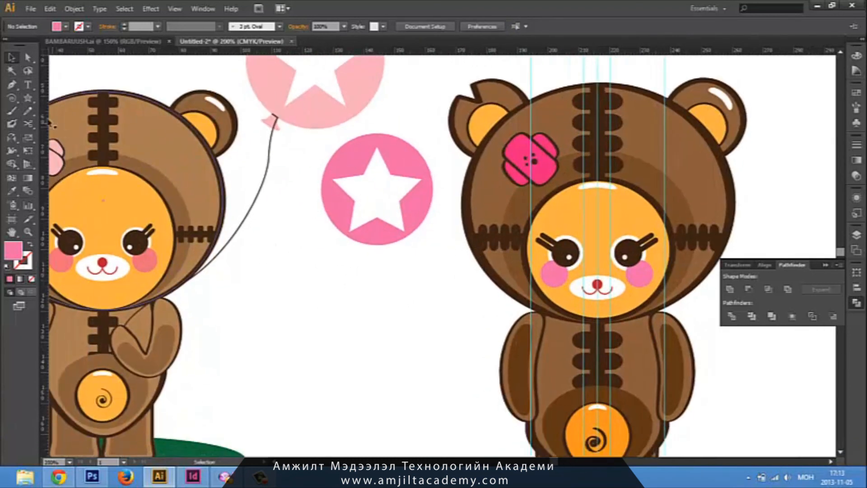
{"action": "left_click", "coordinate": [12, 86]}
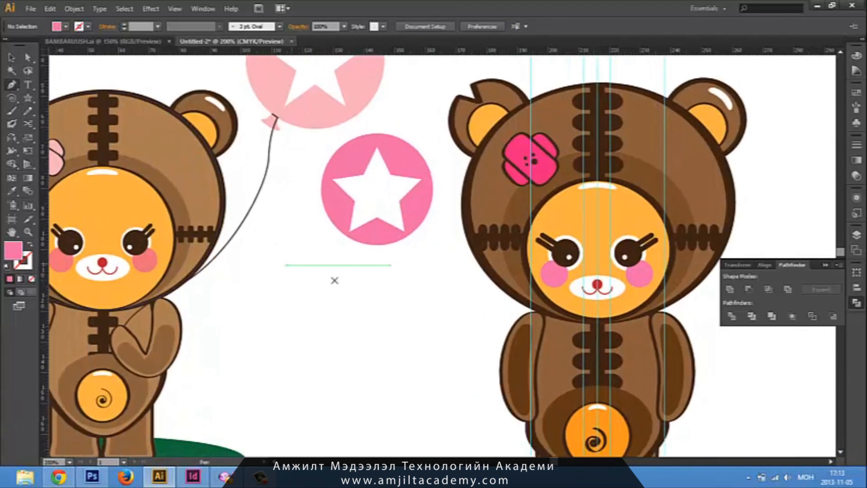
{"action": "left_click", "coordinate": [368, 245]}
{"action": "left_click_drag", "start_coordinate": [367, 261], "coordinate": [365, 265]}
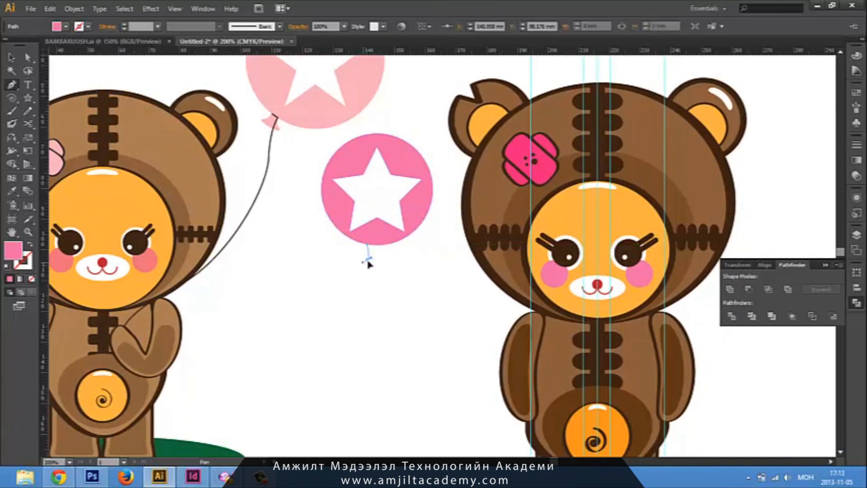
{"action": "left_click", "coordinate": [367, 260]}
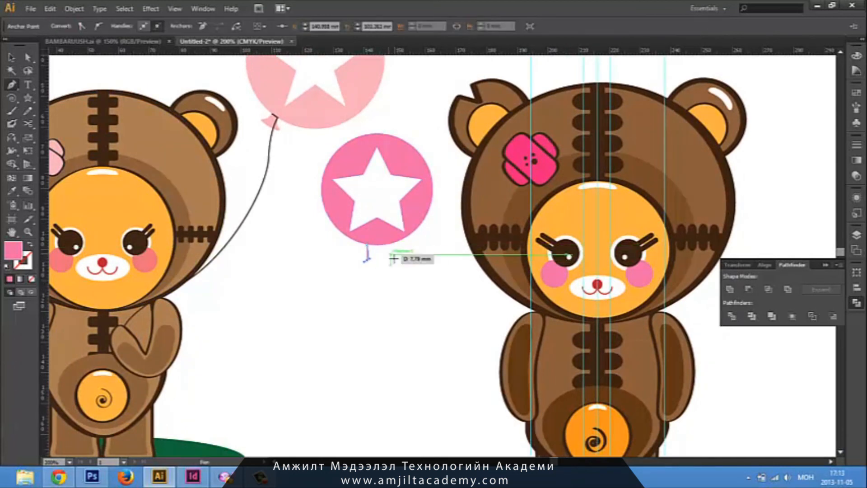
{"action": "key", "text": "ctrl+equal"}
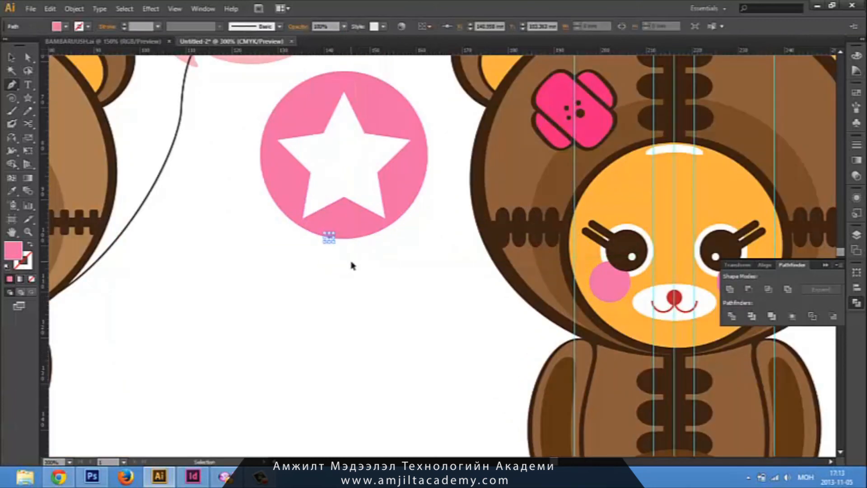
{"action": "left_click", "coordinate": [330, 244]}
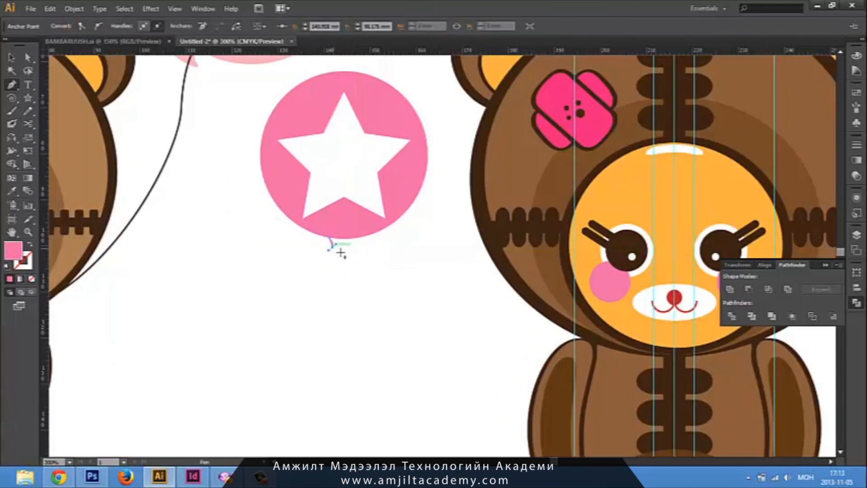
{"action": "mouse_move", "coordinate": [350, 251]}
{"action": "left_mouse_down"}
{"action": "mouse_move", "coordinate": [330, 244]}
{"action": "mouse_move", "coordinate": [353, 246]}
{"action": "left_mouse_up"}
{"action": "left_click", "coordinate": [353, 245]}
{"action": "left_click", "coordinate": [347, 238]}
{"action": "left_click", "coordinate": [346, 229]}
Unite the pink knot and the star balloon into a single shape
{"action": "key", "text": "v"}
{"action": "left_click_drag", "start_coordinate": [384, 285], "coordinate": [336, 230]}
{"action": "left_click", "coordinate": [734, 289]}
{"action": "left_click", "coordinate": [413, 297]}
{"action": "left_click_drag", "start_coordinate": [384, 283], "coordinate": [421, 313]}
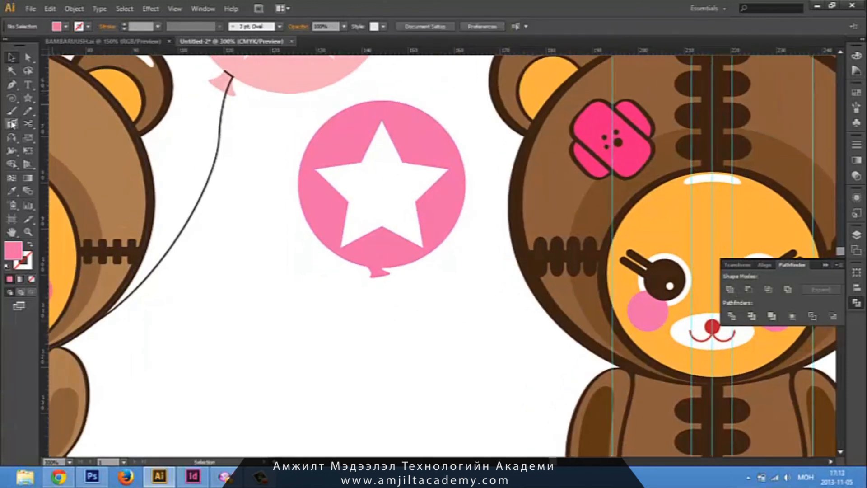
Try to paint a dark brown string from the balloon's knot with the Paintbrush tool
{"action": "left_click", "coordinate": [12, 110]}
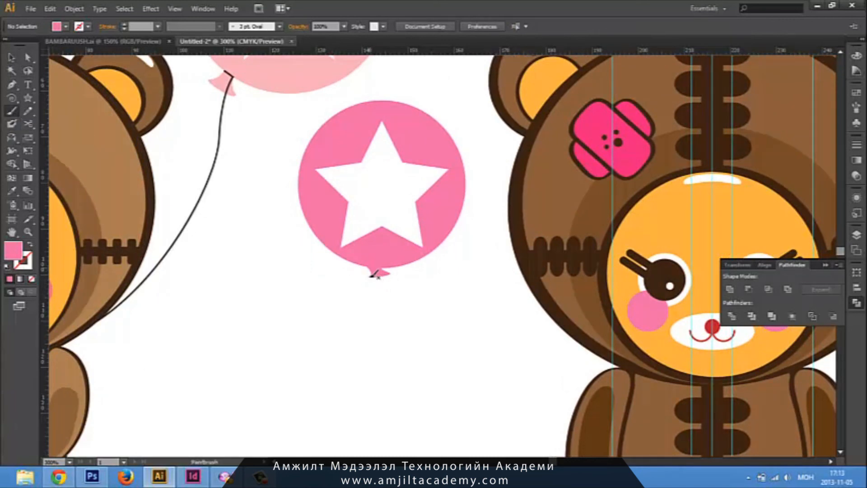
{"action": "left_click", "coordinate": [385, 276]}
{"action": "key", "text": "ctrl+z"}
{"action": "left_click", "coordinate": [79, 28]}
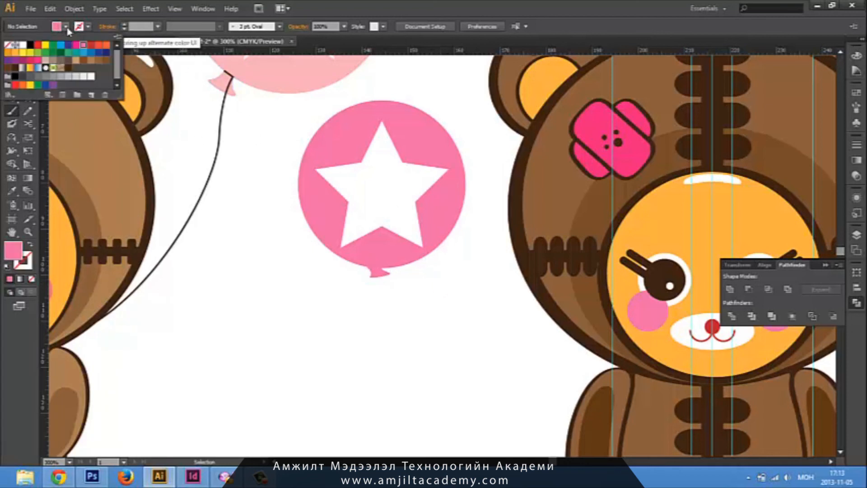
{"action": "left_click", "coordinate": [16, 69]}
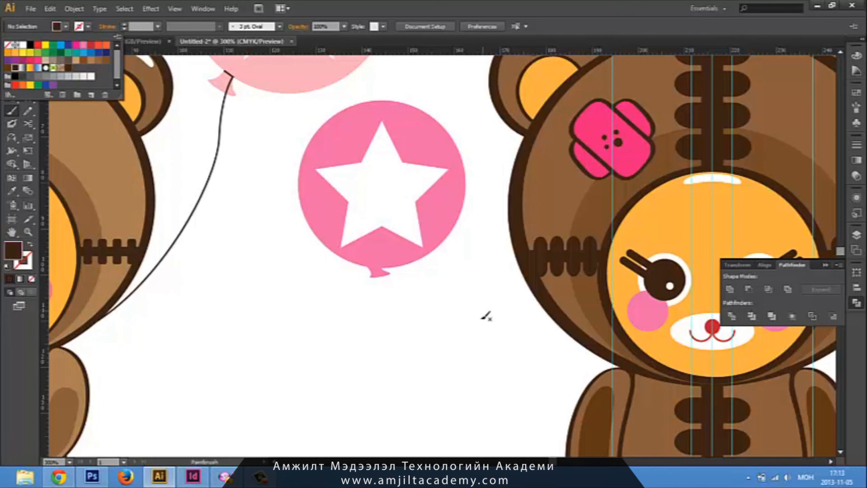
{"action": "left_click", "coordinate": [374, 275]}
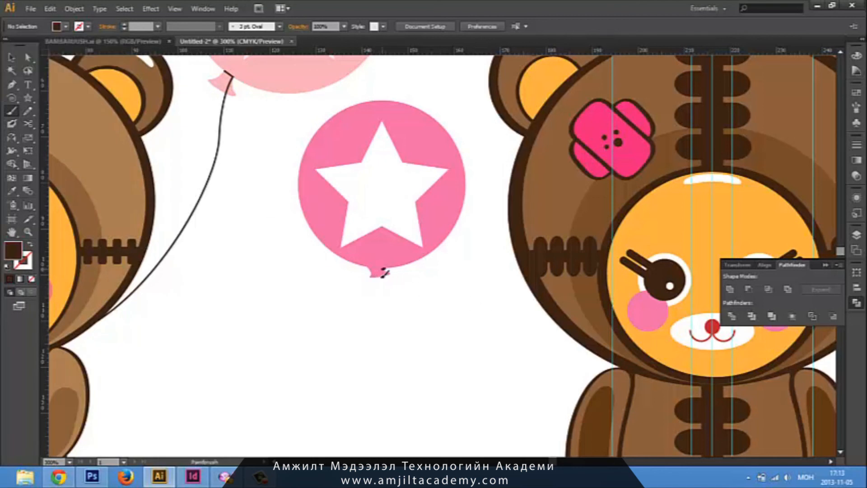
{"action": "left_click_drag", "start_coordinate": [370, 271], "coordinate": [385, 269]}
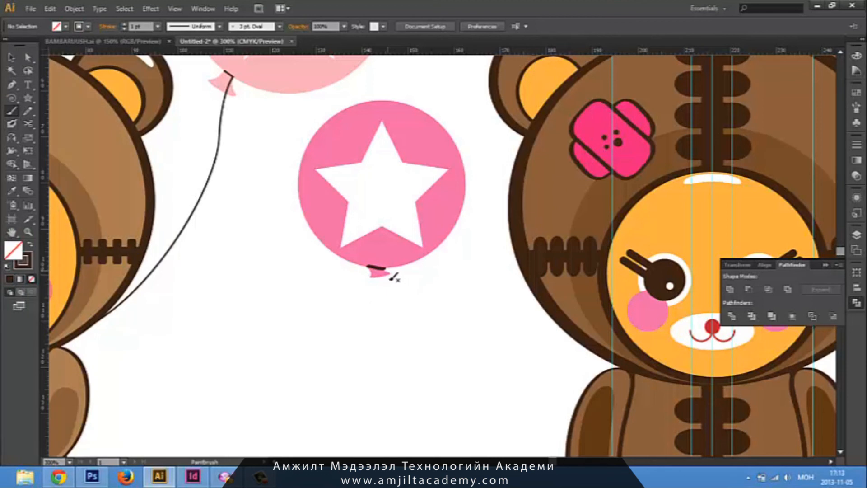
{"action": "key", "text": "ctrl+z"}
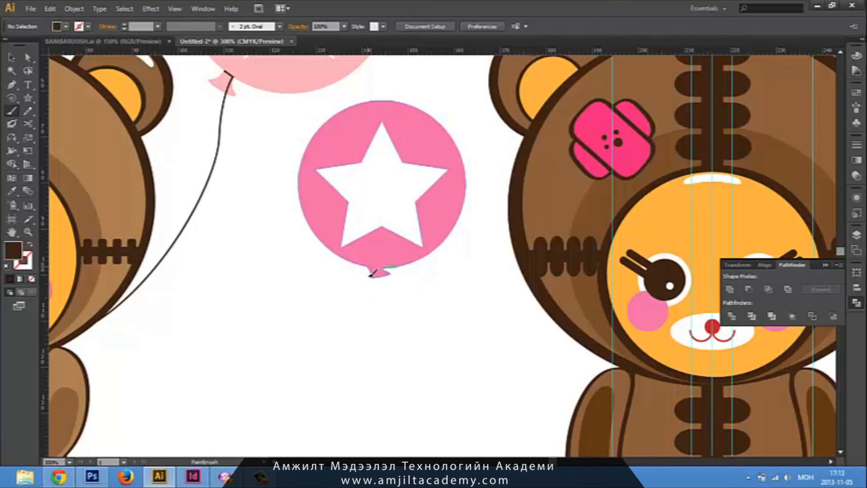
{"action": "mouse_move", "coordinate": [391, 272]}
{"action": "left_mouse_down"}
{"action": "mouse_move", "coordinate": [428, 299]}
{"action": "mouse_move", "coordinate": [437, 362]}
{"action": "mouse_move", "coordinate": [485, 420]}
{"action": "left_mouse_up"}
{"action": "left_click_drag", "start_coordinate": [486, 310], "coordinate": [479, 209]}
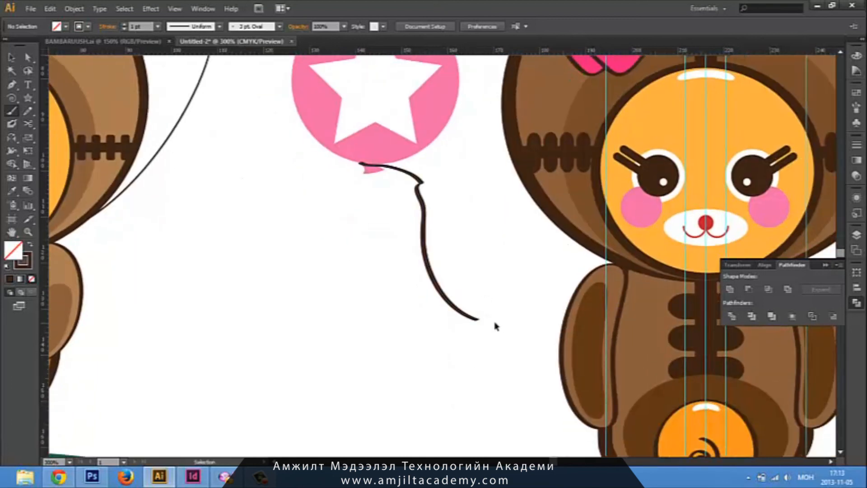
{"action": "key", "text": "ctrl+z"}
Draw a curved string with the Pen tool from the balloon's knot to the bear's nearest hand, about 52 mm wide and 57 mm tall
{"action": "key", "text": "p"}
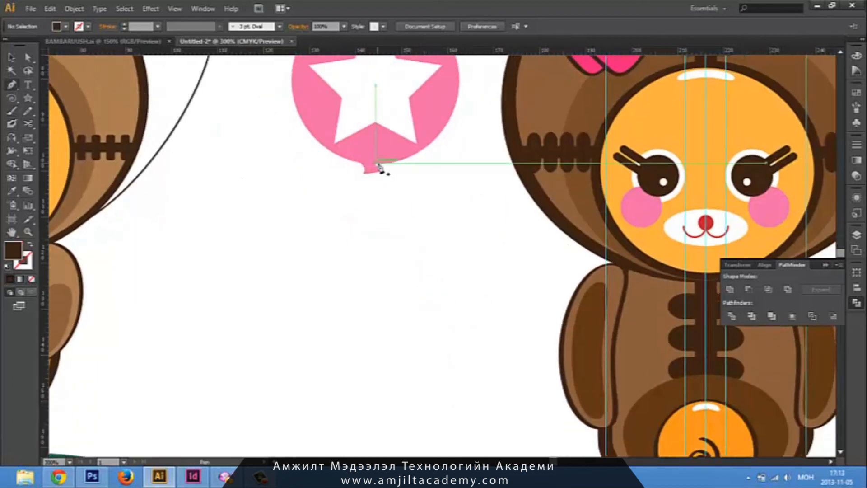
{"action": "left_click_drag", "start_coordinate": [365, 167], "coordinate": [379, 171]}
{"action": "left_click_drag", "start_coordinate": [469, 223], "coordinate": [482, 267]}
{"action": "left_click_drag", "start_coordinate": [499, 323], "coordinate": [556, 330]}
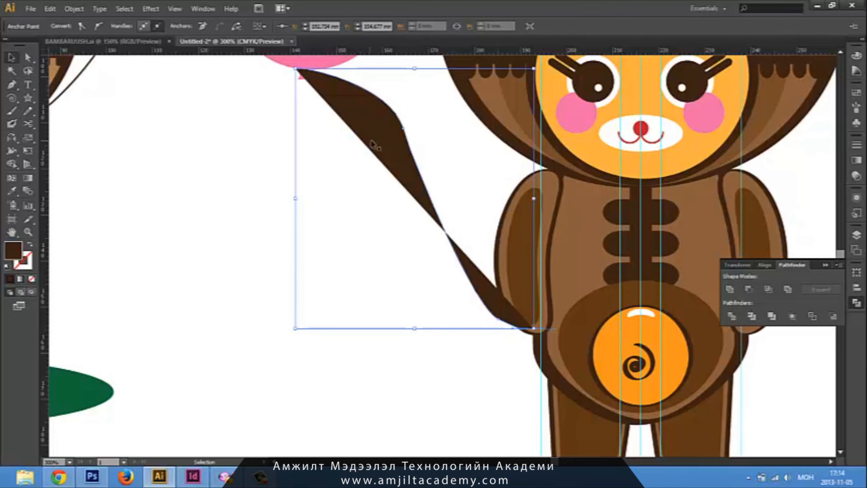
Remove the string's fill and give it a dark brown stroke
{"action": "left_click", "coordinate": [65, 26]}
{"action": "left_click", "coordinate": [8, 44]}
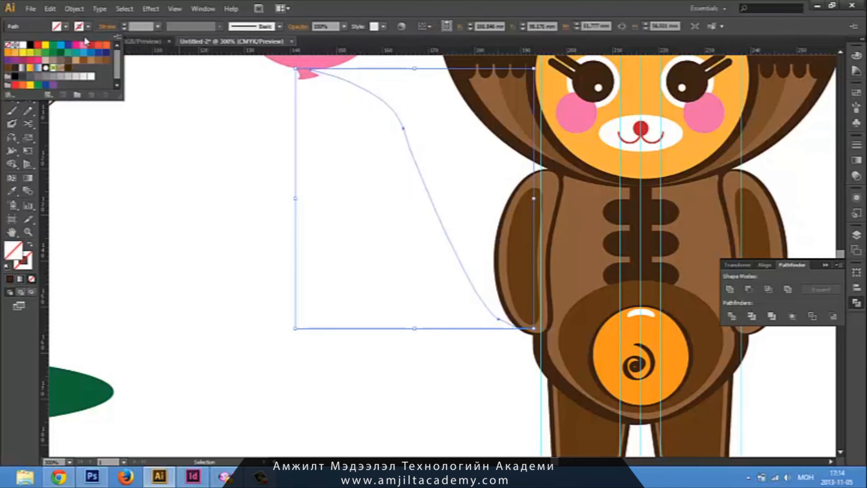
{"action": "left_click", "coordinate": [89, 27]}
{"action": "left_click", "coordinate": [89, 27]}
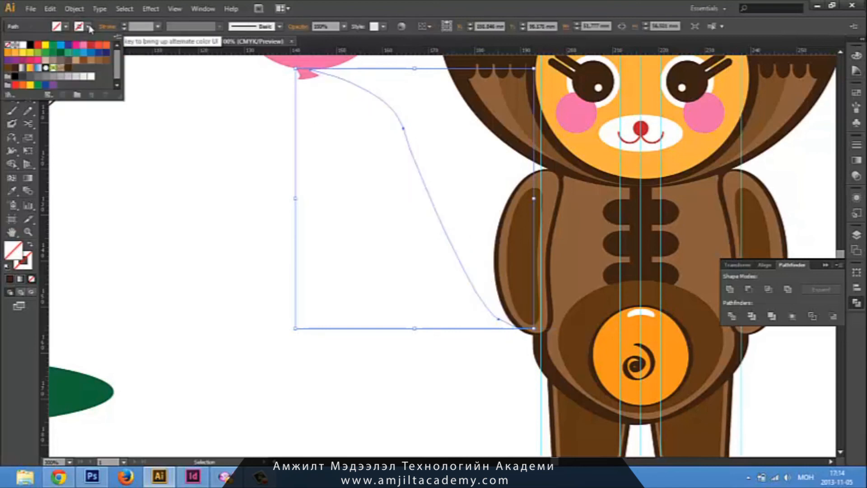
{"action": "left_click", "coordinate": [22, 72]}
{"action": "left_click", "coordinate": [207, 145]}
{"action": "left_click", "coordinate": [258, 197]}
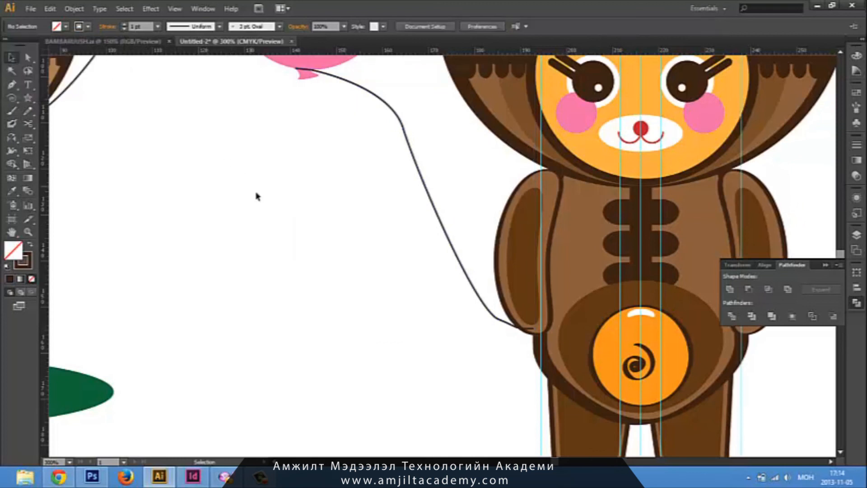
Send the string behind the bear's arm, and send the pink balloon behind the string
{"action": "left_click_drag", "start_coordinate": [287, 215], "coordinate": [310, 265]}
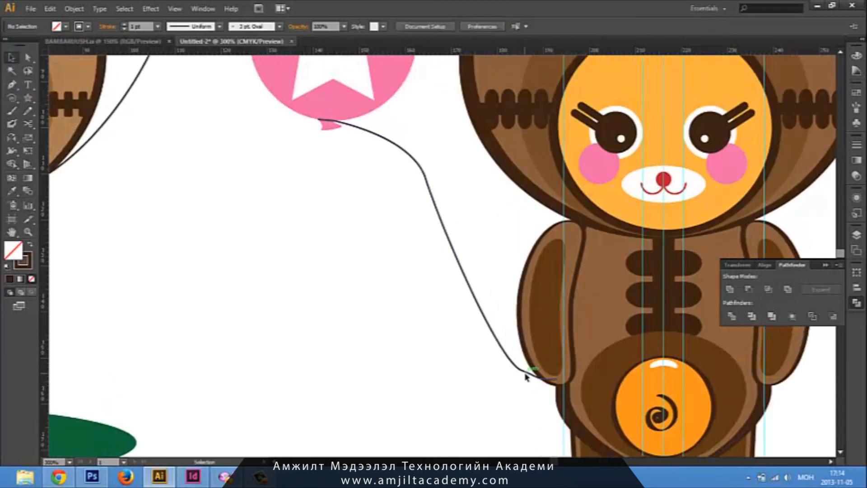
{"action": "left_click", "coordinate": [525, 378]}
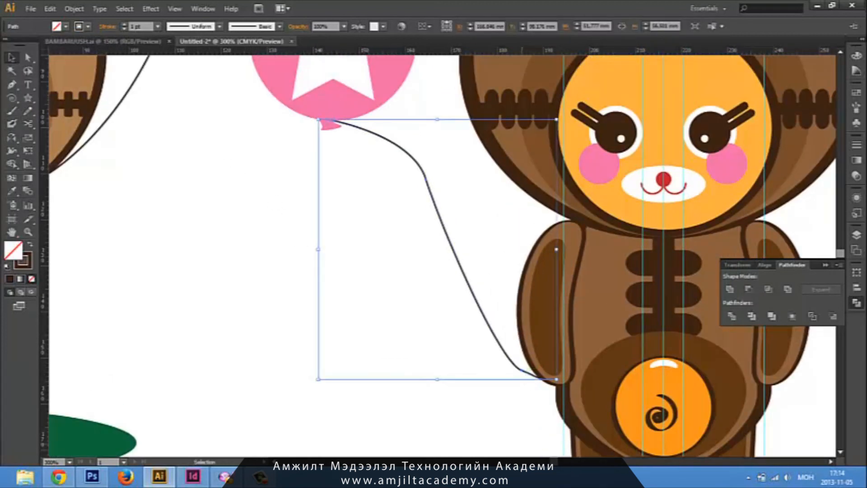
{"action": "left_click", "coordinate": [276, 242]}
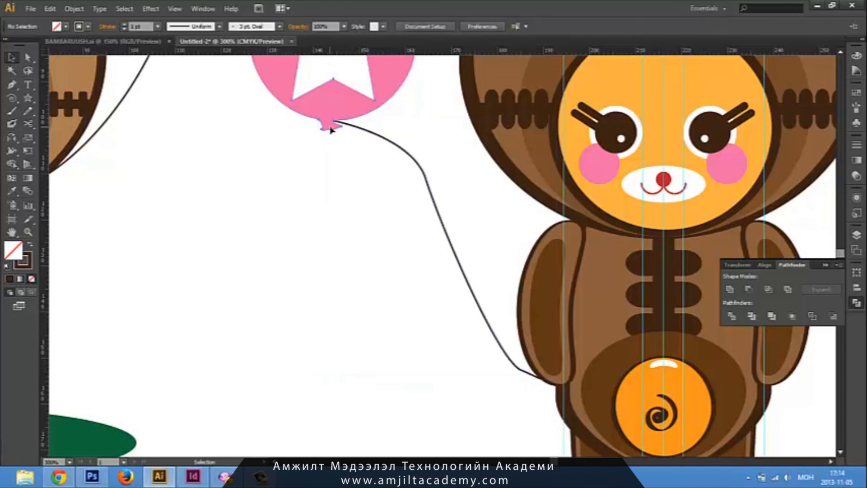
{"action": "left_click", "coordinate": [331, 131]}
{"action": "left_click", "coordinate": [345, 220]}
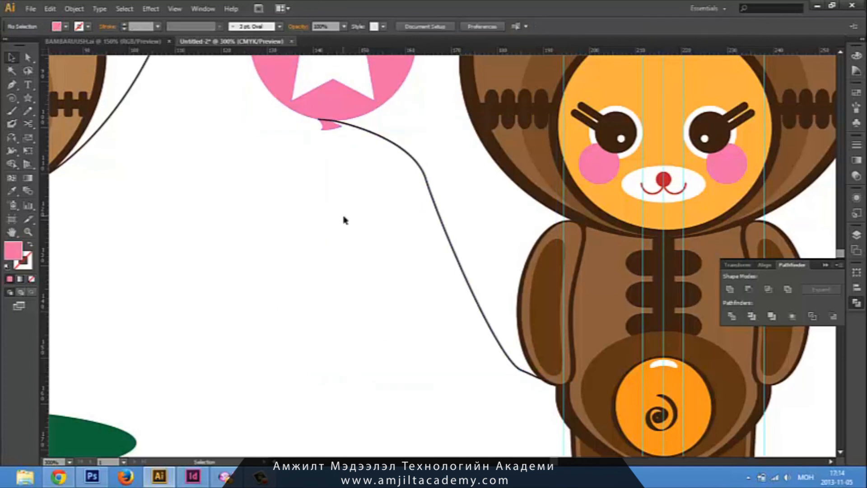
{"action": "key", "text": "ctrl+minus"}
{"action": "key", "text": "ctrl+minus"}
{"action": "left_click_drag", "start_coordinate": [428, 307], "coordinate": [414, 334]}
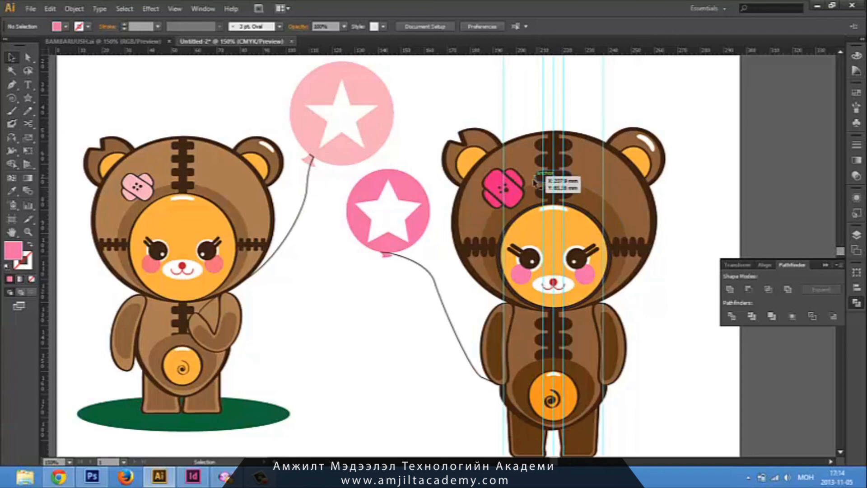
Nudge both legs of the bear on the drawing being built slightly upward under the body
{"action": "scroll", "coordinate": [565, 217], "scroll_direction": "down", "scroll_amount": 2}
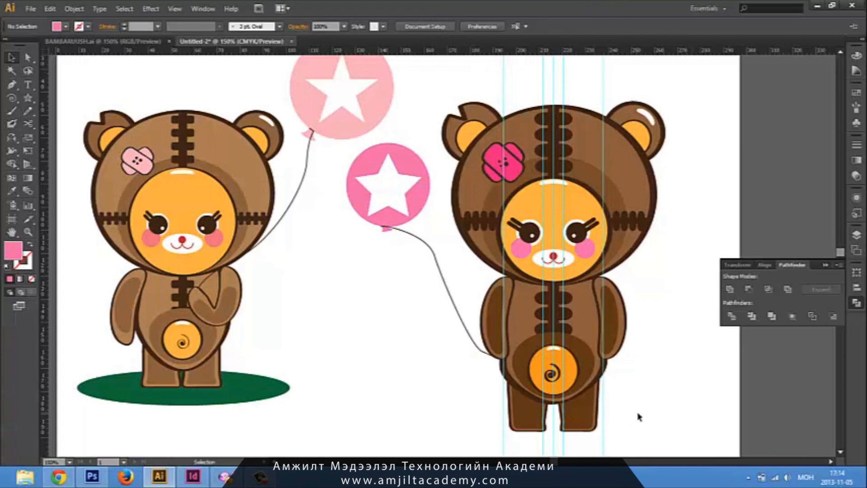
{"action": "left_click_drag", "start_coordinate": [626, 413], "coordinate": [486, 424]}
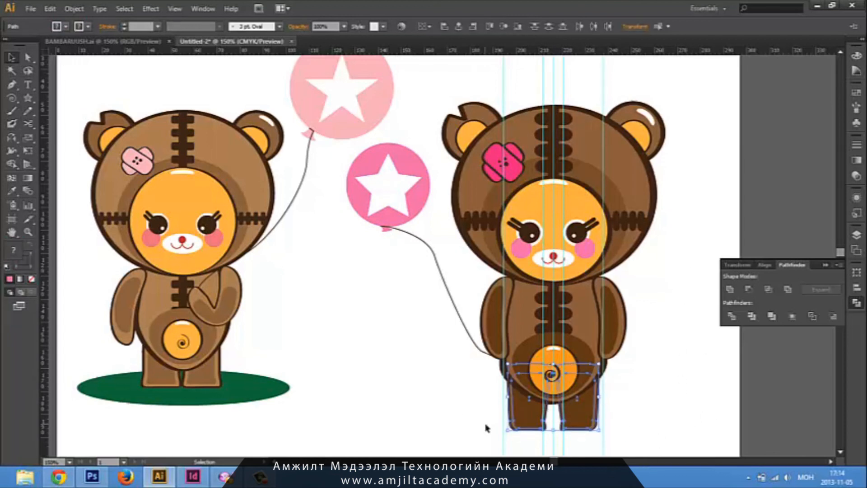
{"action": "key", "text": "Up"}
{"action": "key", "text": "Up"}
{"action": "key", "text": "Up"}
{"action": "key", "text": "Up"}
{"action": "key", "text": "Up"}
{"action": "key", "text": "Up"}
{"action": "key", "text": "Up"}
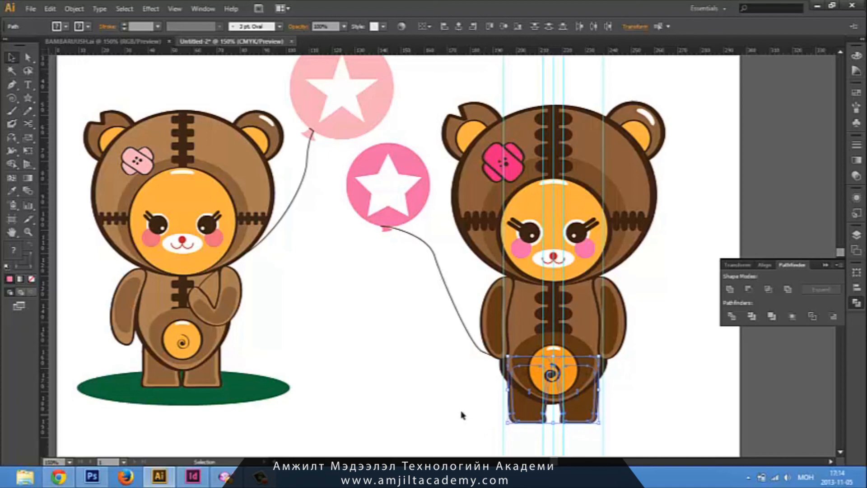
{"action": "left_click", "coordinate": [445, 407]}
{"action": "scroll", "coordinate": [456, 384], "scroll_direction": "down", "scroll_amount": 1}
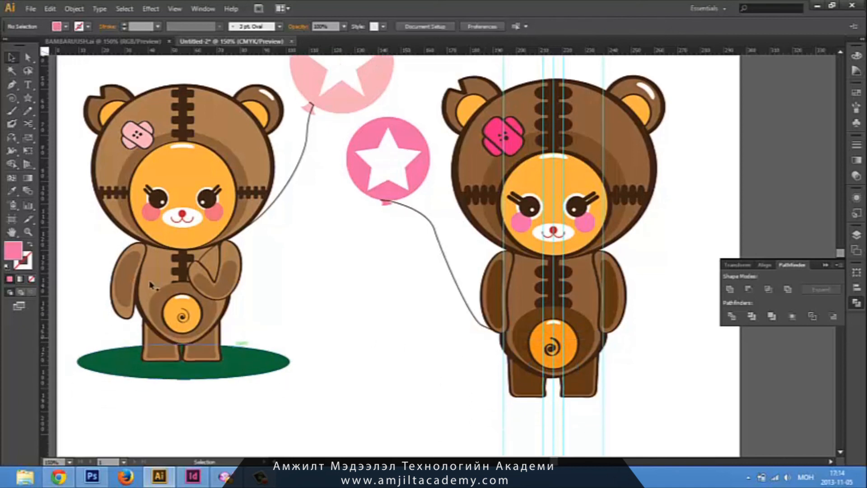
{"action": "left_click_drag", "start_coordinate": [28, 97], "coordinate": [80, 136]}
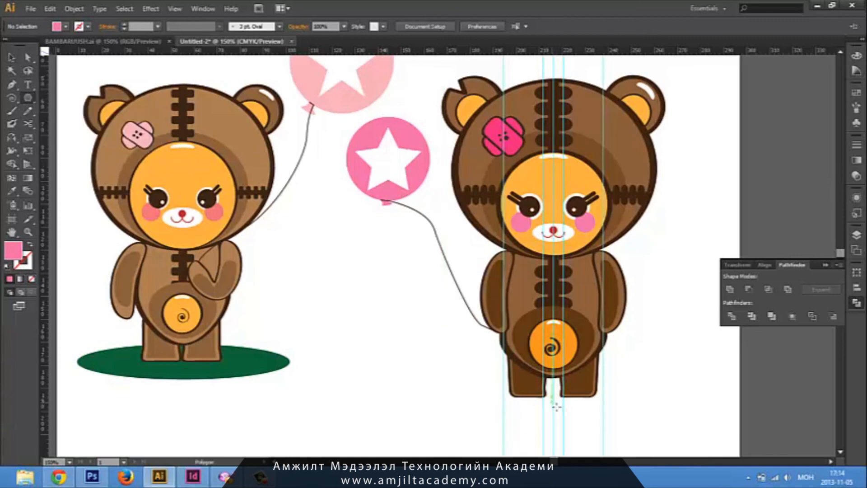
{"action": "left_click_drag", "start_coordinate": [558, 407], "coordinate": [641, 411]}
{"action": "key", "text": "ctrl+z"}
Draw a ground ellipse centred under the bear's feet, about 84.7 mm wide and 17.9 mm tall, and send it to the back
{"action": "left_click_drag", "start_coordinate": [27, 97], "coordinate": [72, 113]}
{"action": "left_click_drag", "start_coordinate": [554, 399], "coordinate": [651, 420]}
{"action": "key", "text": "ctrl+shift+bracketleft"}
{"action": "key", "text": "v"}
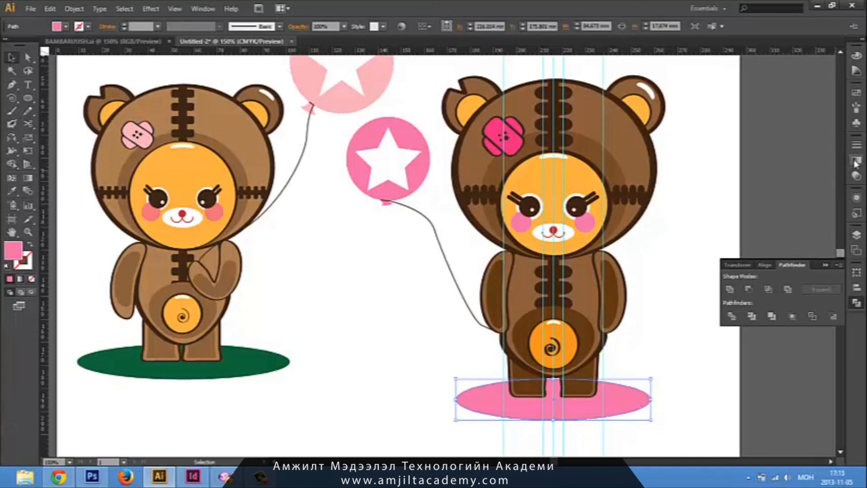
Fill the ground ellipse with the dark green swatch
{"action": "left_click", "coordinate": [858, 94]}
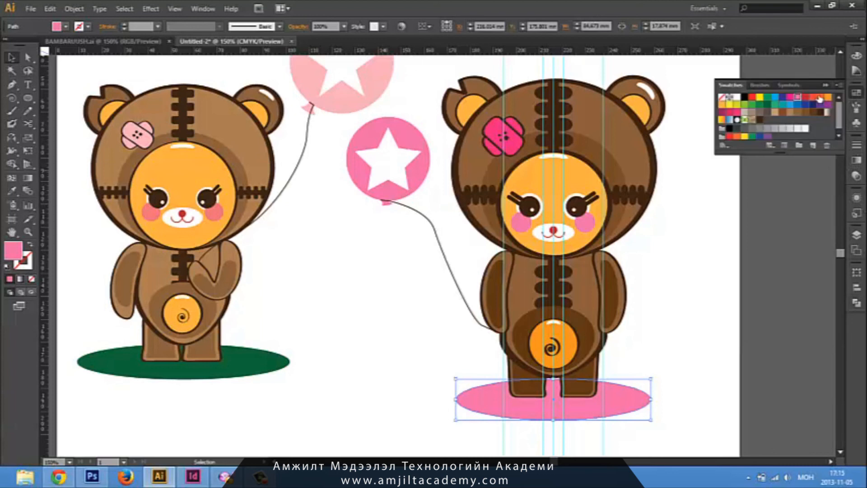
{"action": "left_click", "coordinate": [769, 105]}
{"action": "left_click", "coordinate": [670, 294]}
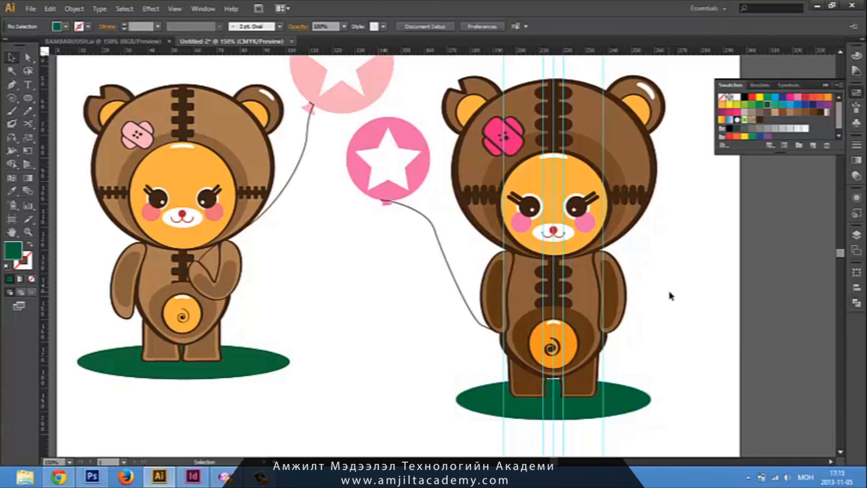
{"action": "left_click_drag", "start_coordinate": [681, 324], "coordinate": [649, 366]}
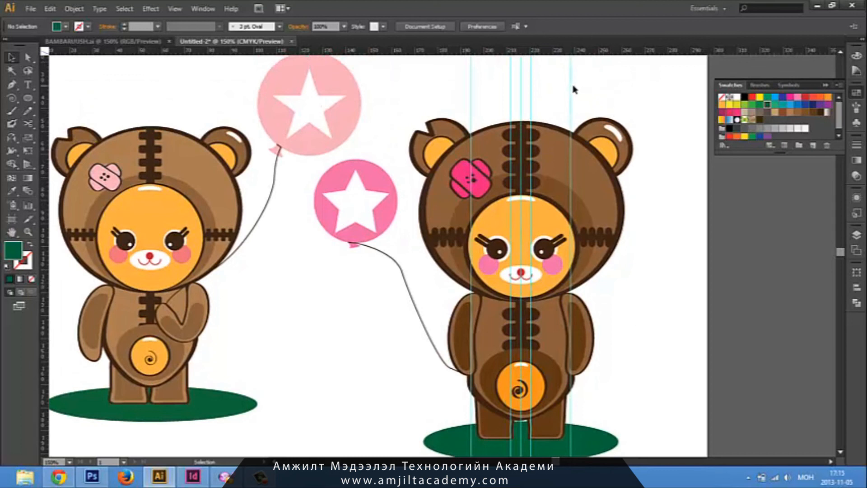
{"action": "left_click", "coordinate": [175, 9]}
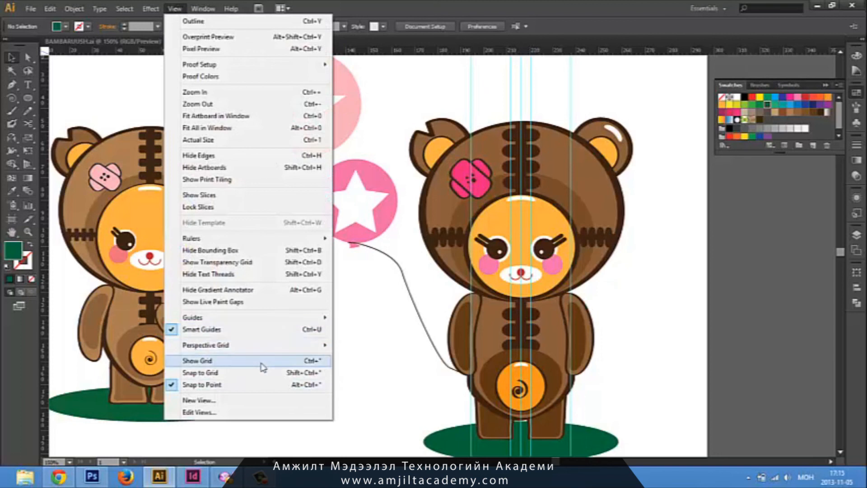
{"action": "mouse_move", "coordinate": [291, 239]}
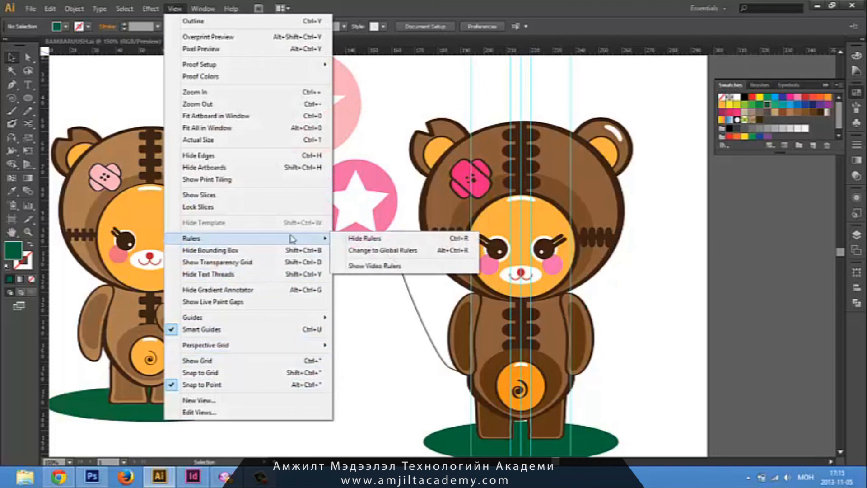
{"action": "left_click", "coordinate": [396, 251]}
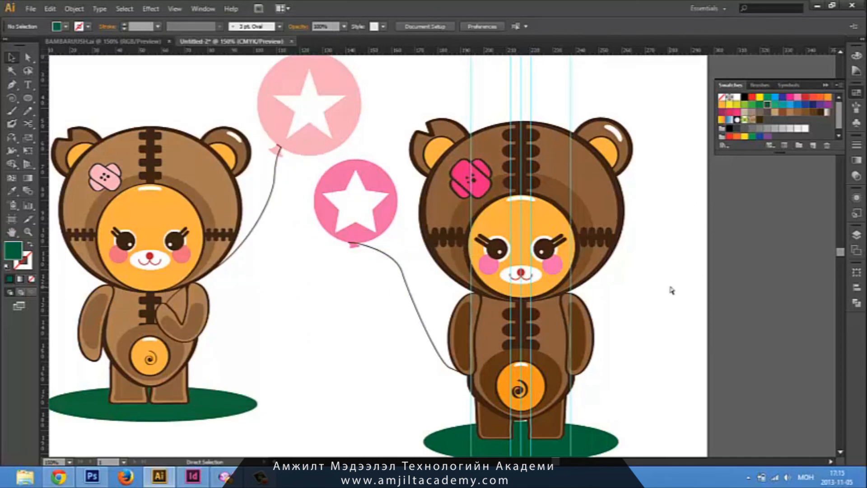
Hide the bounding box display for selected objects
{"action": "key", "text": "ctrl+minus"}
{"action": "key", "text": "ctrl+minus"}
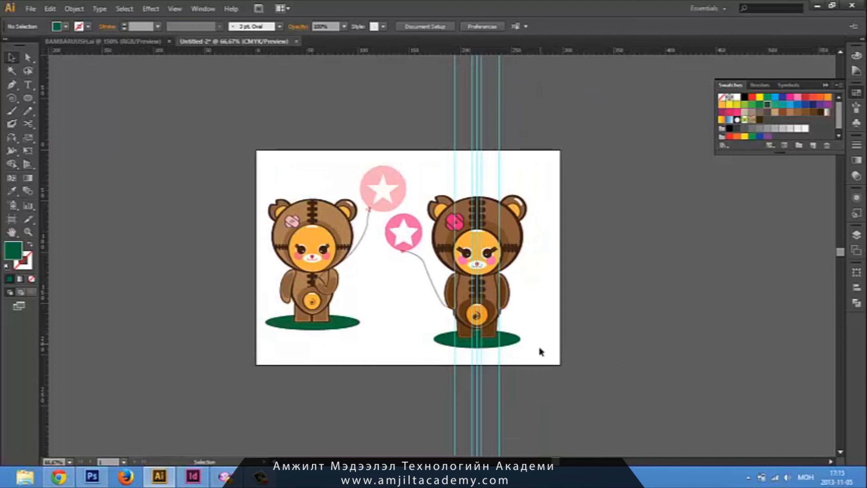
{"action": "left_click_drag", "start_coordinate": [518, 356], "coordinate": [429, 356]}
{"action": "left_click", "coordinate": [175, 12]}
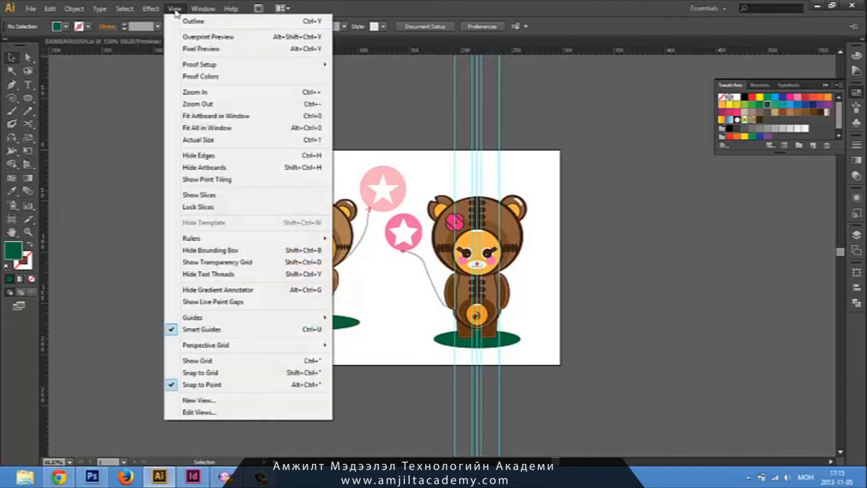
{"action": "left_click", "coordinate": [257, 251]}
{"action": "left_click", "coordinate": [175, 9]}
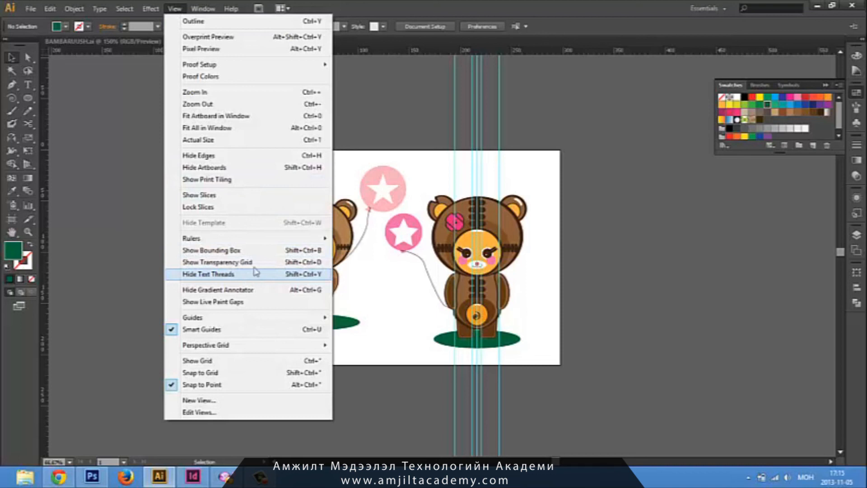
{"action": "mouse_move", "coordinate": [306, 239]}
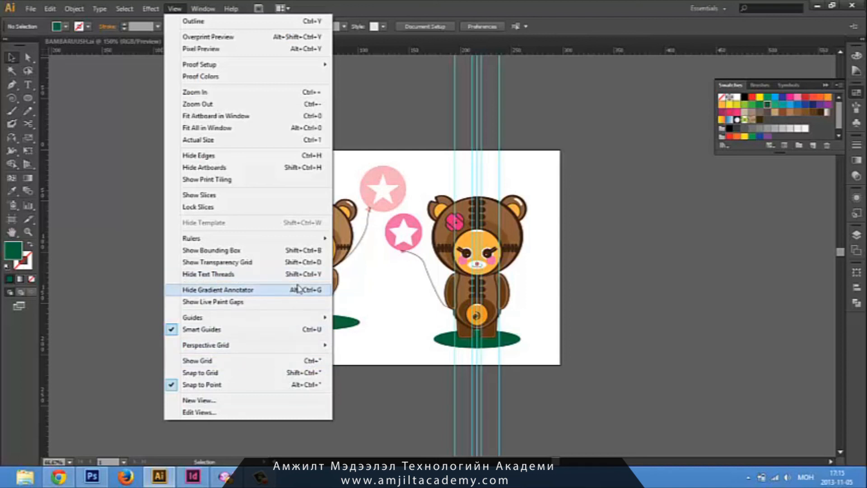
{"action": "left_click", "coordinate": [375, 345]}
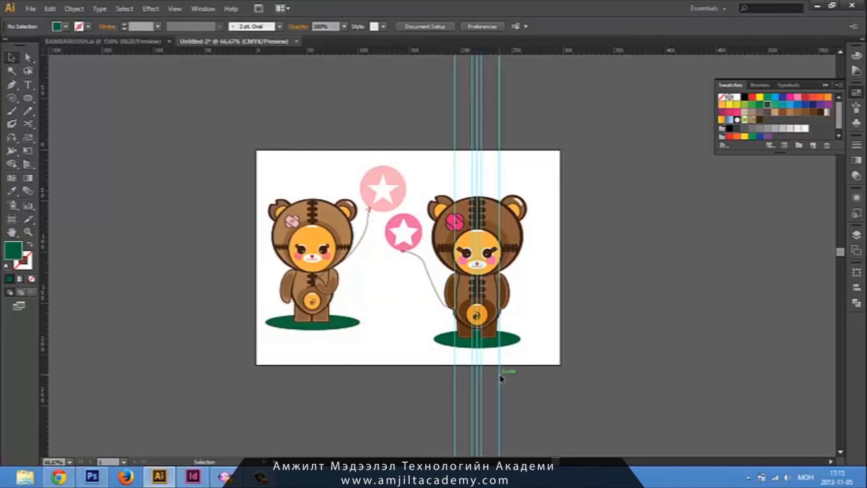
{"action": "key", "text": "a"}
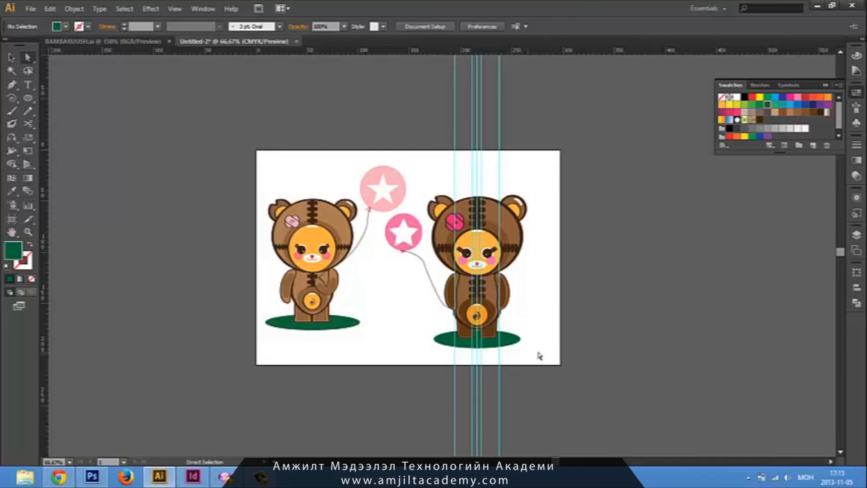
{"action": "key", "text": "v"}
Save the document to the Desktop as Untitled-2 in Adobe Illustrator (*.AI) format
{"action": "key", "text": "ctrl+s"}
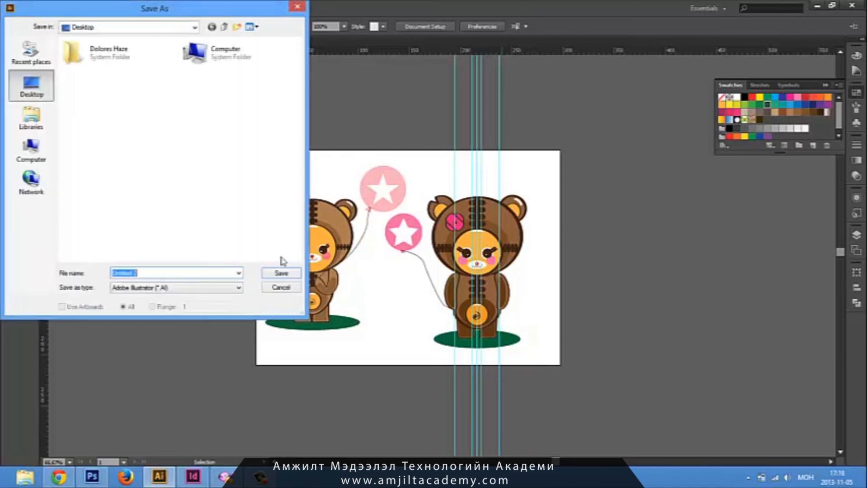
{"action": "left_click", "coordinate": [204, 289]}
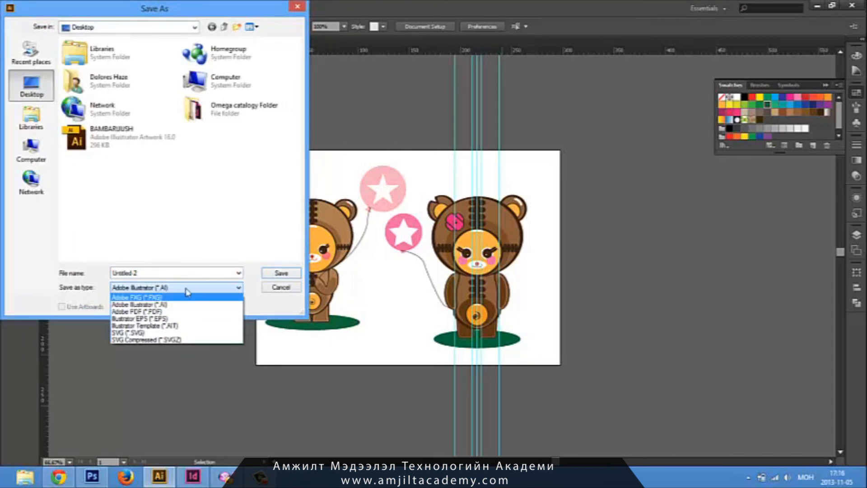
{"action": "left_click", "coordinate": [186, 290]}
{"action": "left_click", "coordinate": [187, 289]}
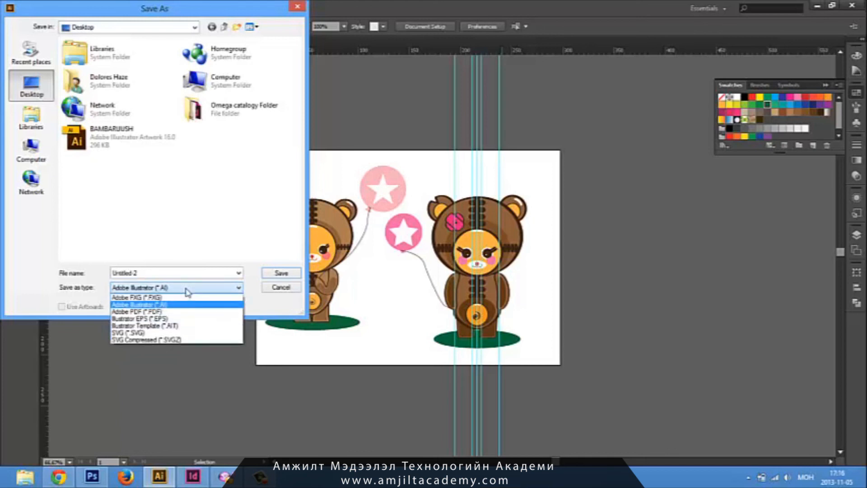
{"action": "left_click", "coordinate": [187, 289]}
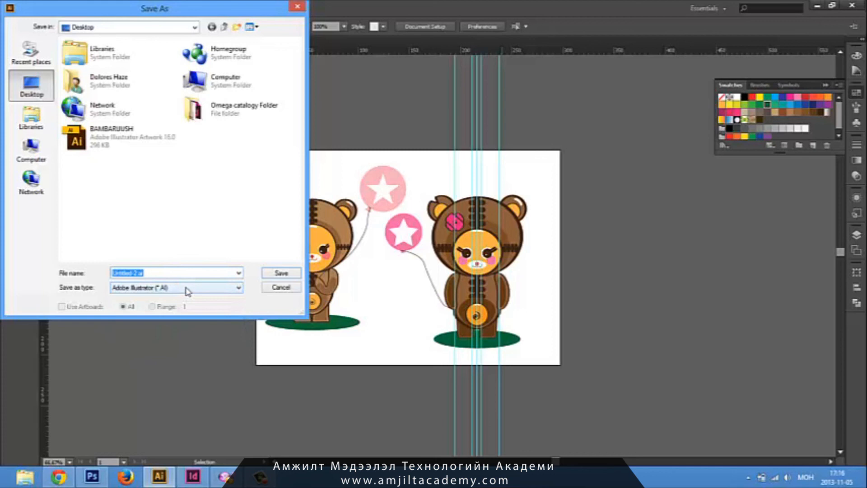
{"action": "key", "text": "Escape"}
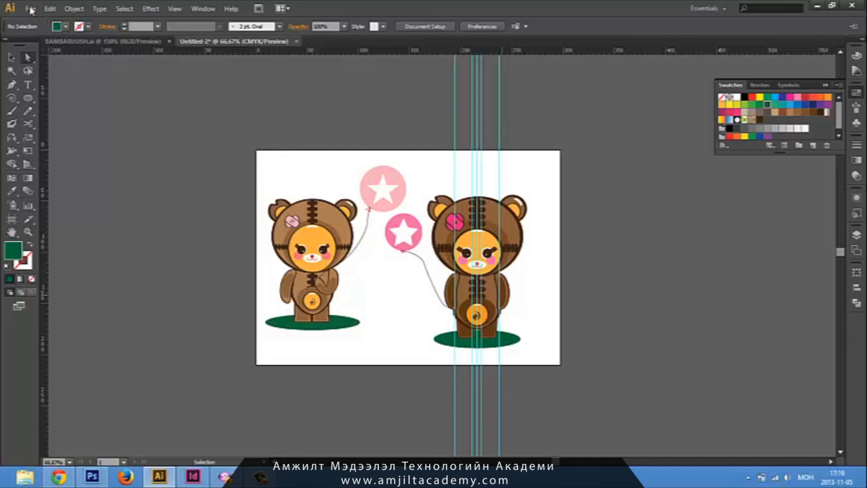
{"action": "left_click", "coordinate": [165, 341]}
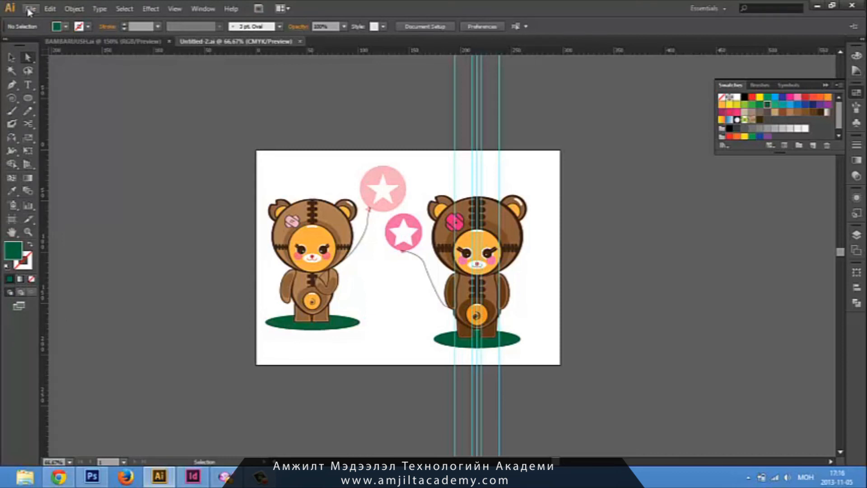
Export the artwork to the Desktop as JPEG Untitled-2 with the CMYK color model, Maximum quality 10 and High (300 ppi) resolution
{"action": "left_click", "coordinate": [30, 9]}
{"action": "left_click", "coordinate": [89, 211]}
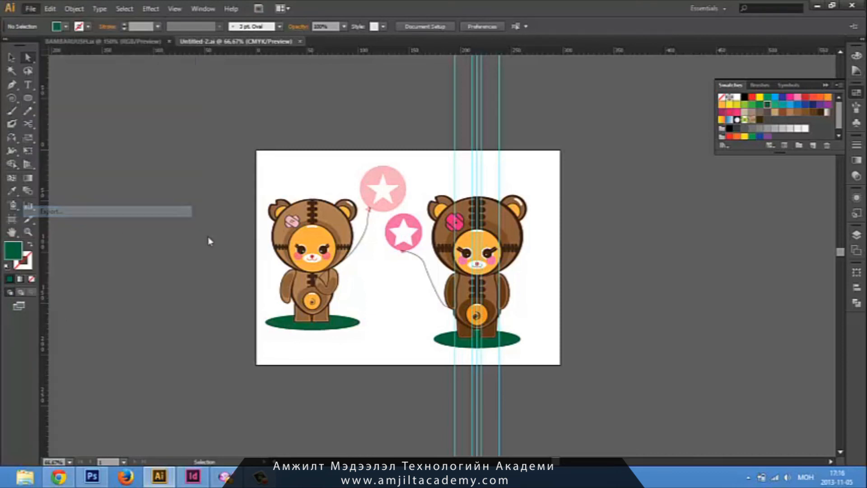
{"action": "left_click", "coordinate": [198, 288]}
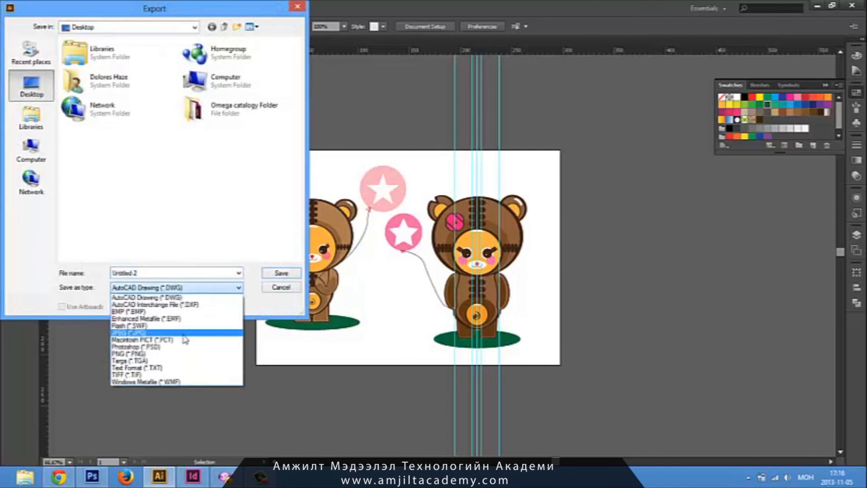
{"action": "left_click", "coordinate": [180, 333]}
{"action": "left_click", "coordinate": [281, 273]}
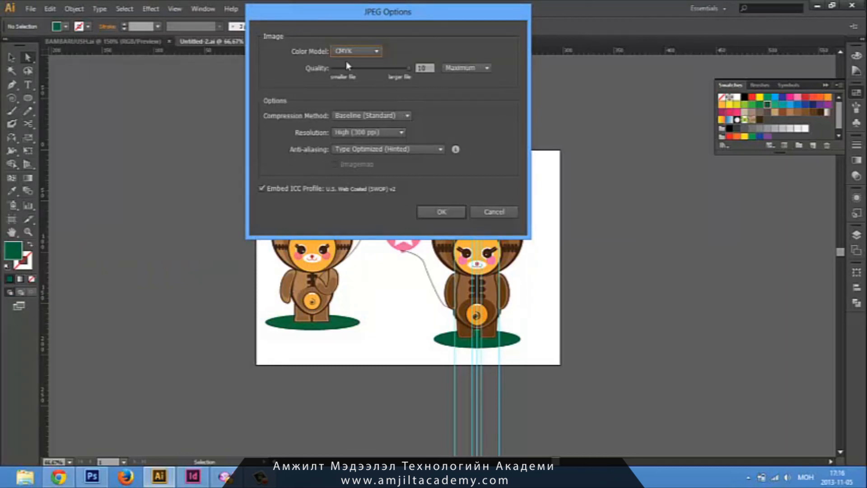
{"action": "left_click", "coordinate": [402, 132]}
{"action": "left_click", "coordinate": [402, 133]}
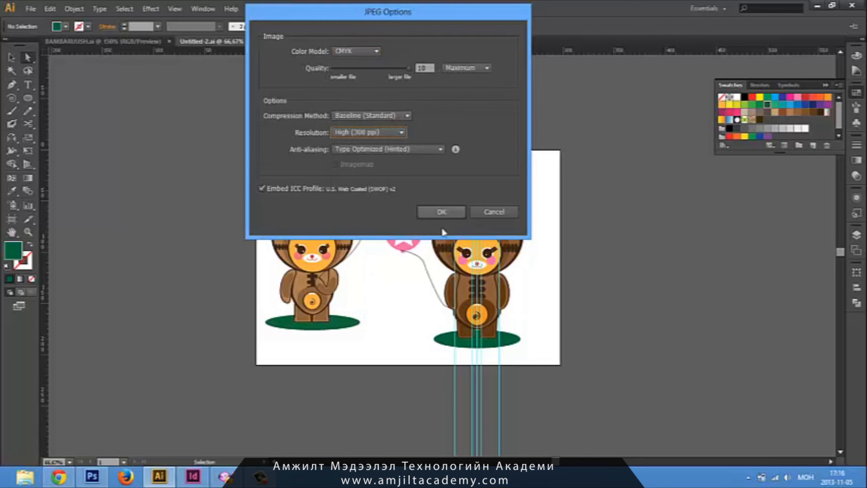
{"action": "left_click", "coordinate": [455, 218]}
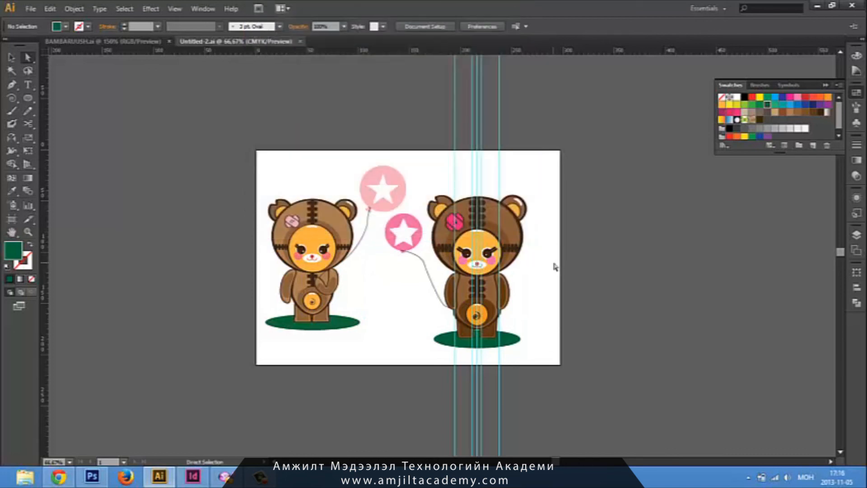
Switch to the desktop and preview the exported Untitled-2 image in Windows Photo Viewer
{"action": "left_click", "coordinate": [818, 5]}
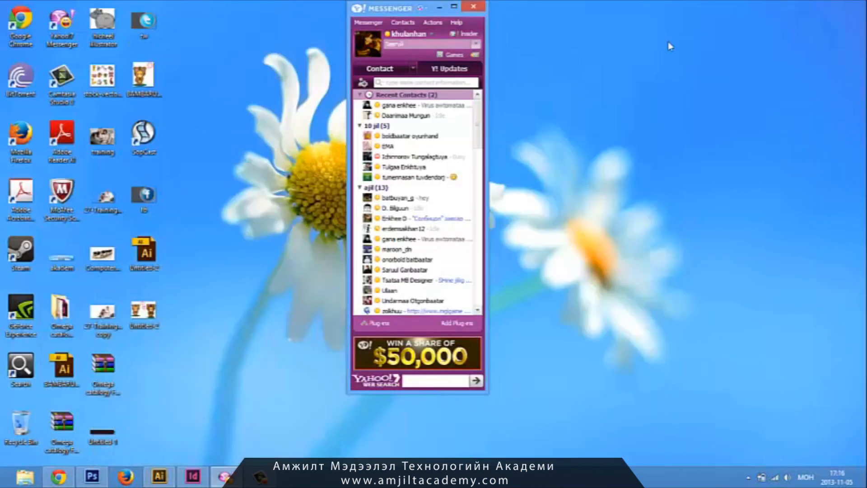
{"action": "double_click", "coordinate": [144, 311]}
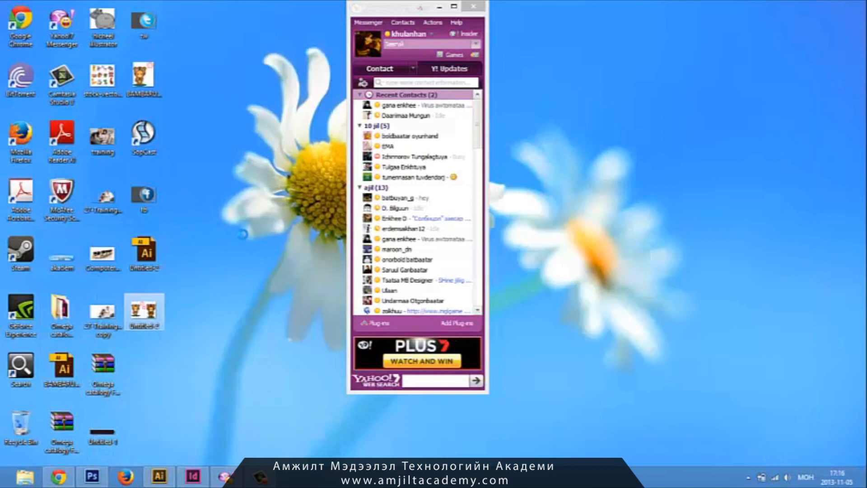
{"action": "key", "text": "shift+F10"}
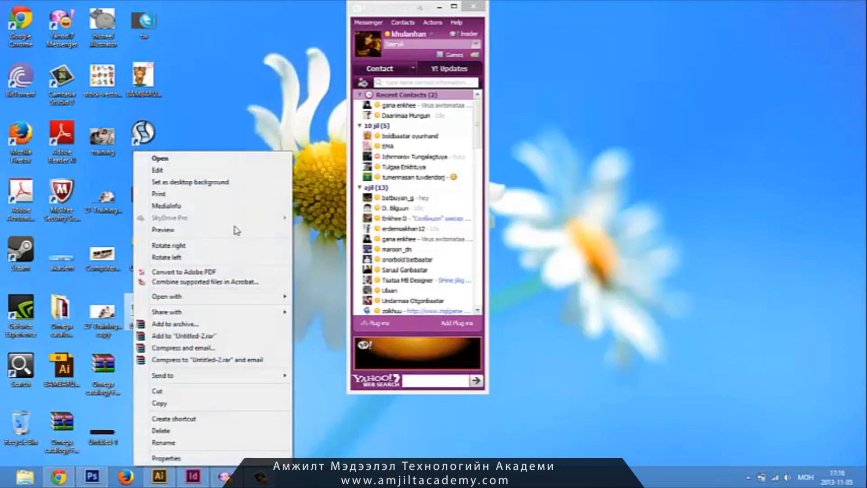
{"action": "left_click", "coordinate": [216, 231]}
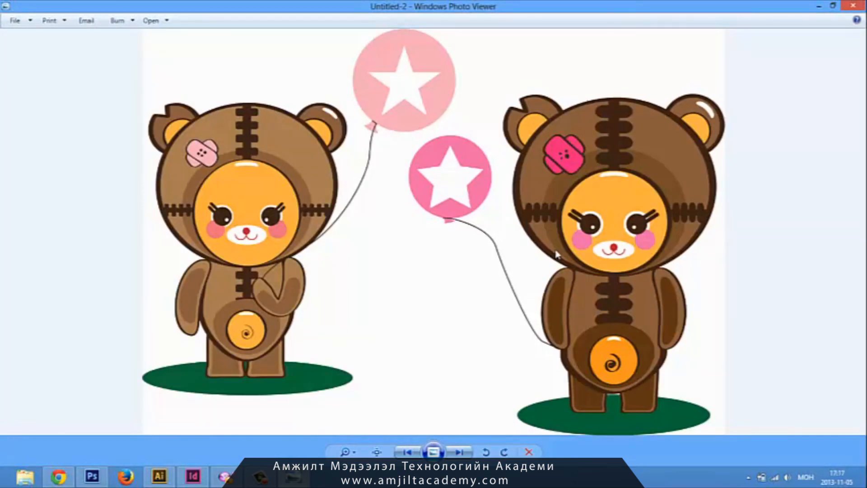
{"action": "left_click", "coordinate": [853, 5]}
Preview the hicheel illustrator image and the following animal character picture in Windows Photo Viewer
{"action": "right_click", "coordinate": [103, 27]}
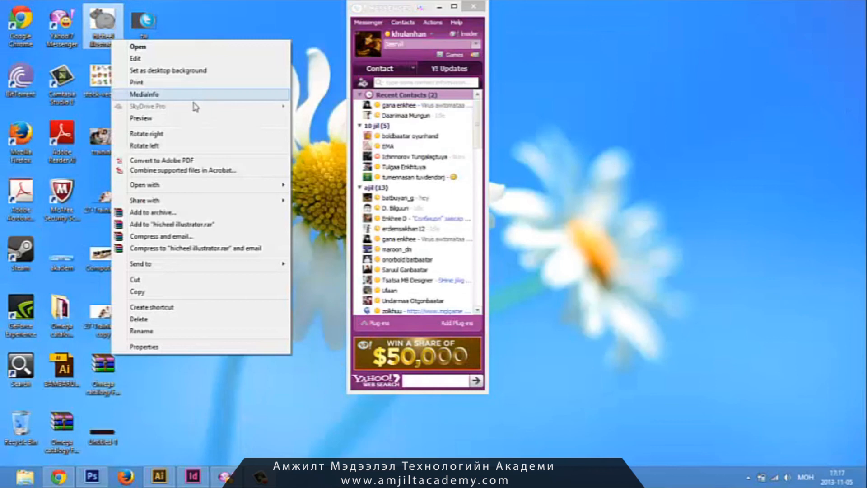
{"action": "left_click", "coordinate": [201, 118]}
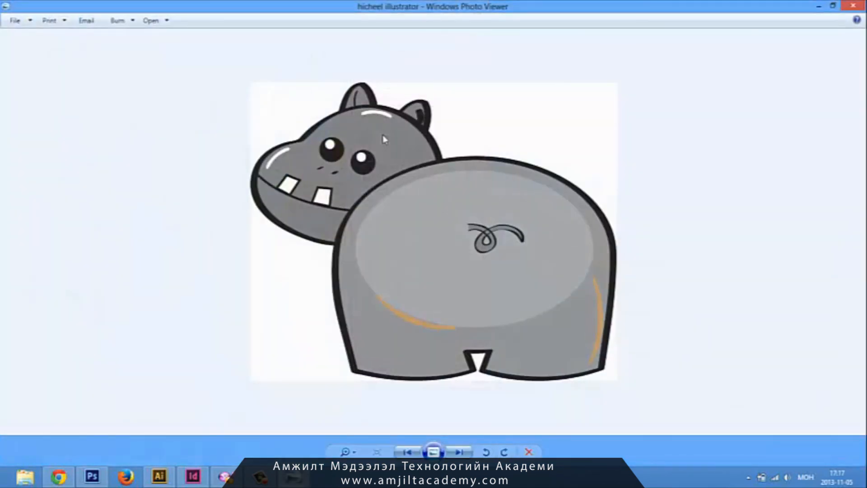
{"action": "key", "text": "Right"}
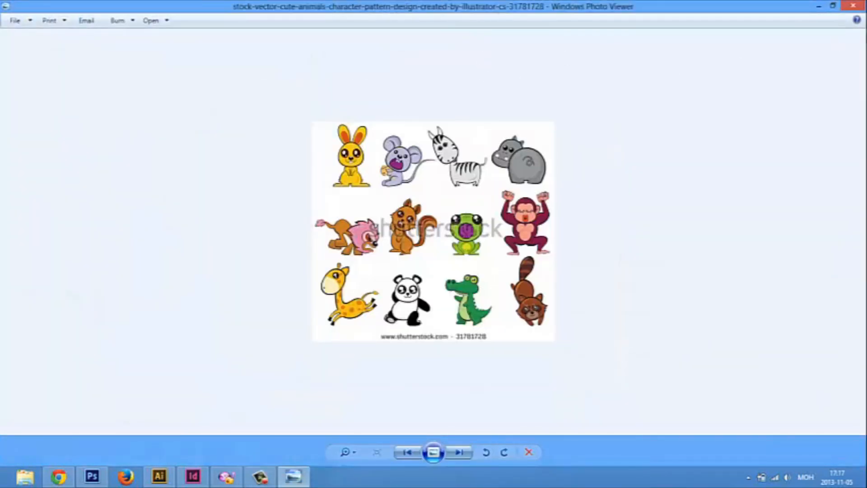
{"action": "left_click", "coordinate": [860, 8]}
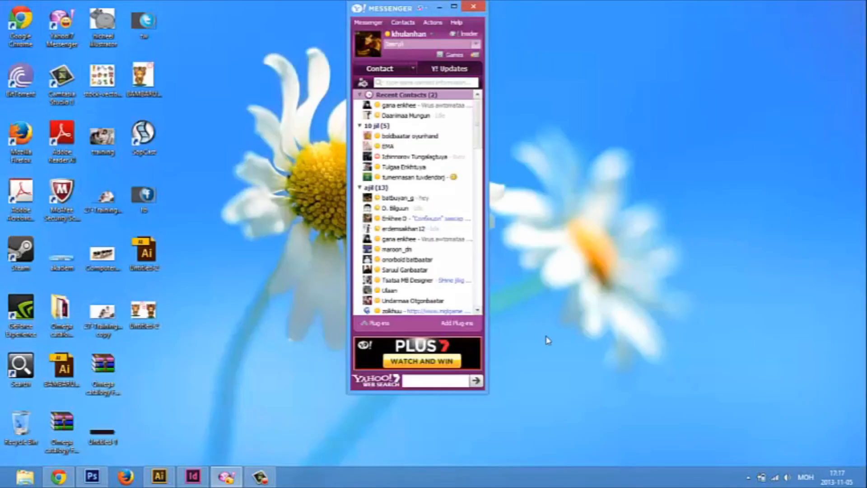